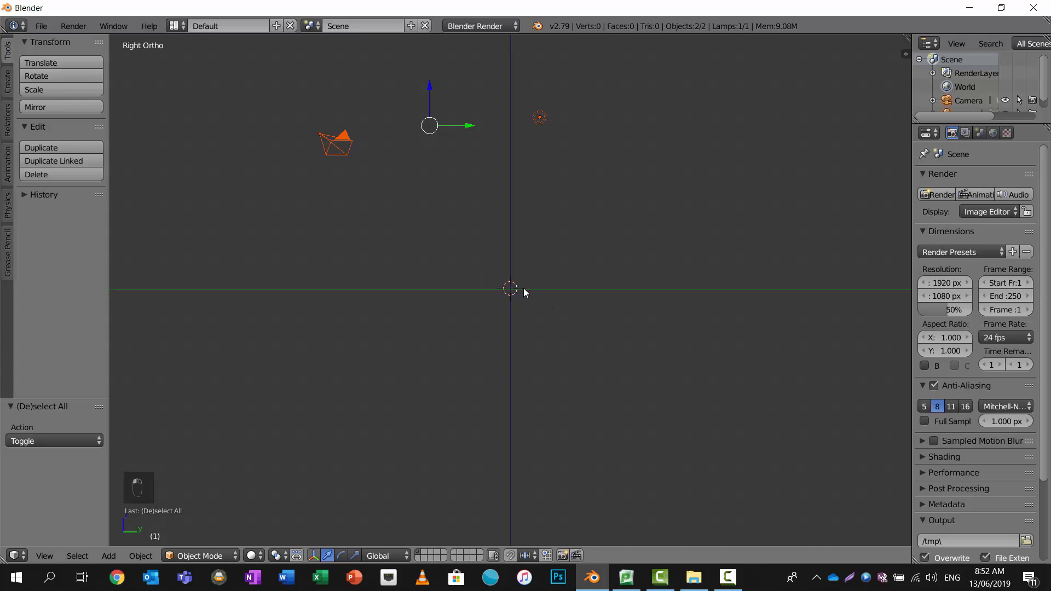
# Add an image empty at the origin, align it to the view and scale it up by about 3.67.
pyautogui.hotkey('shift', 'a')
pyautogui.moveTo(526, 289)
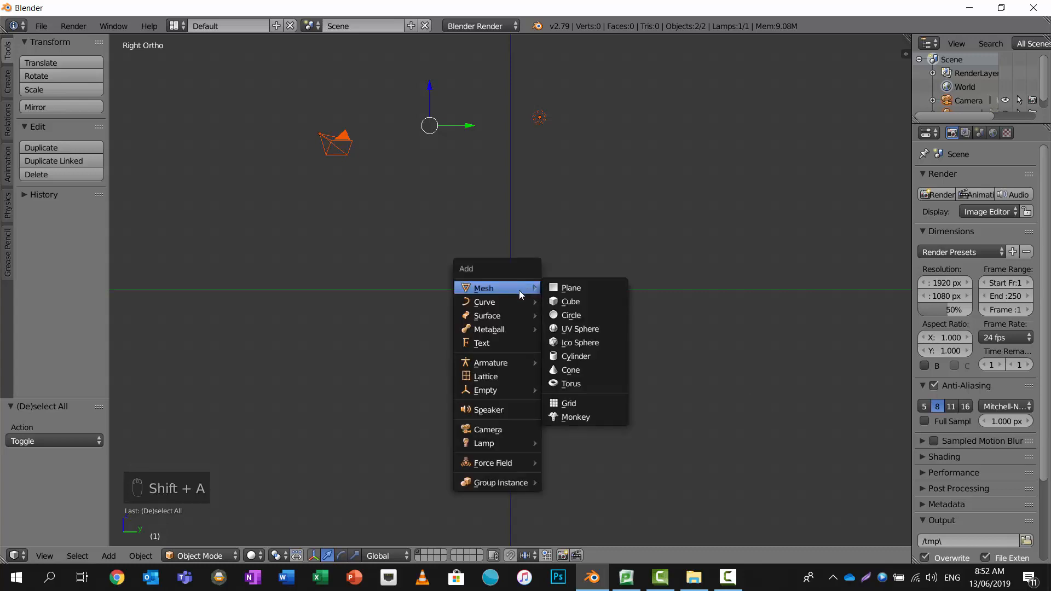
pyautogui.moveTo(507, 387)
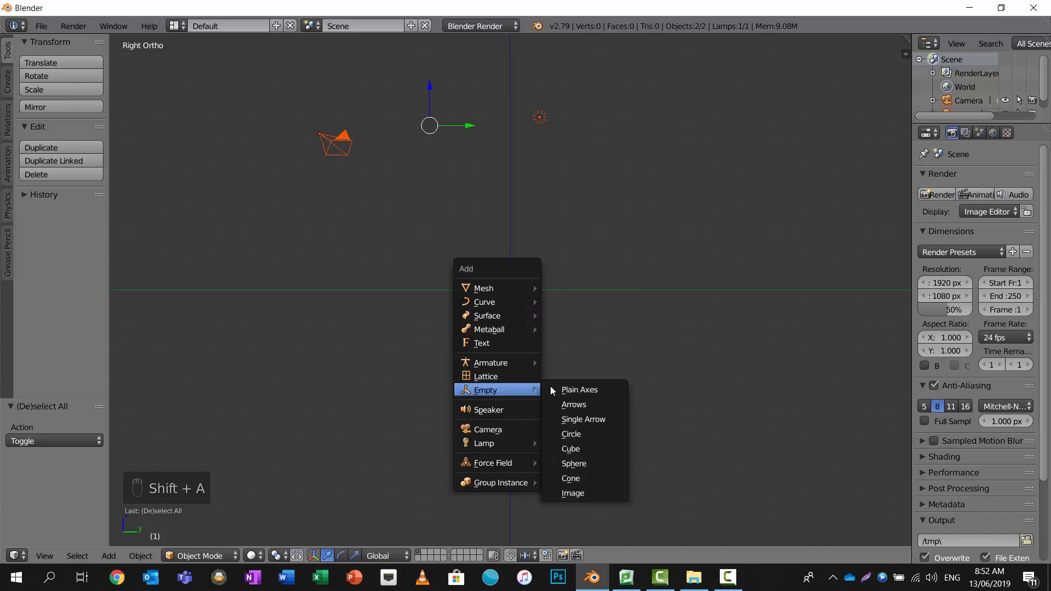
pyautogui.click(582, 492)
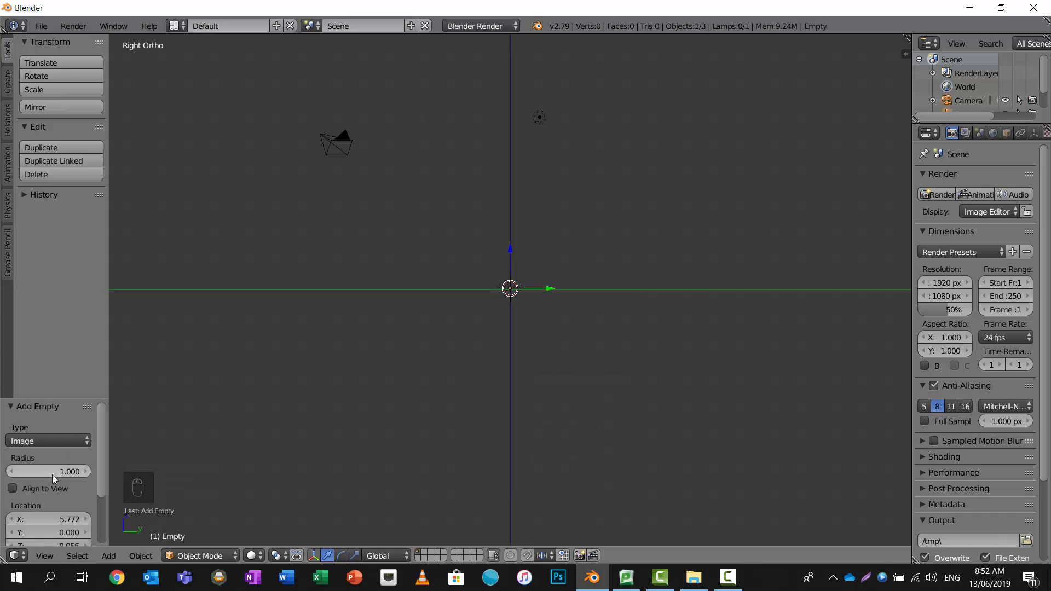
pyautogui.click(14, 489)
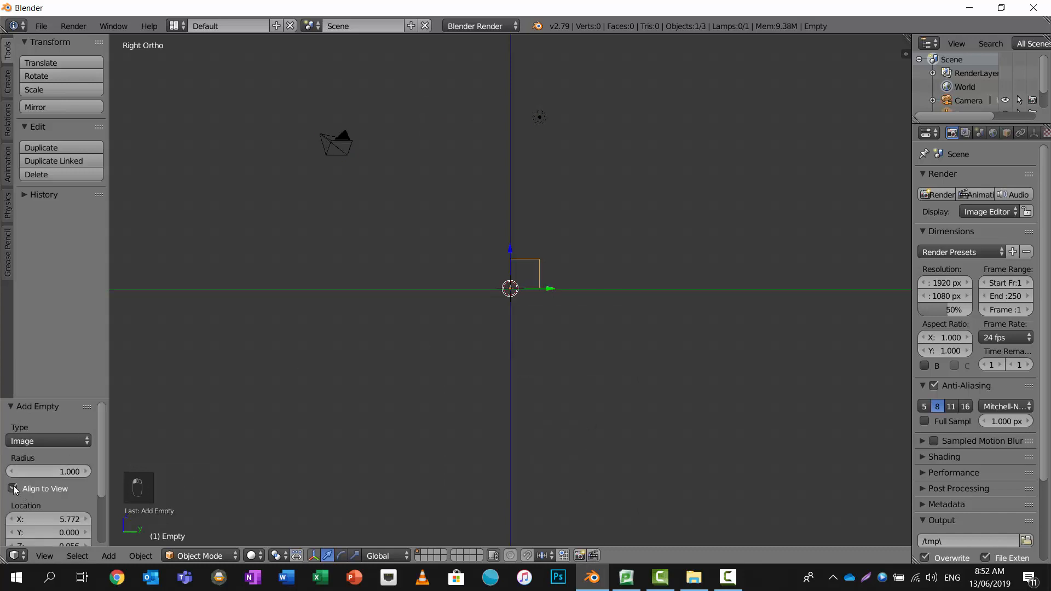
pyautogui.press('s')
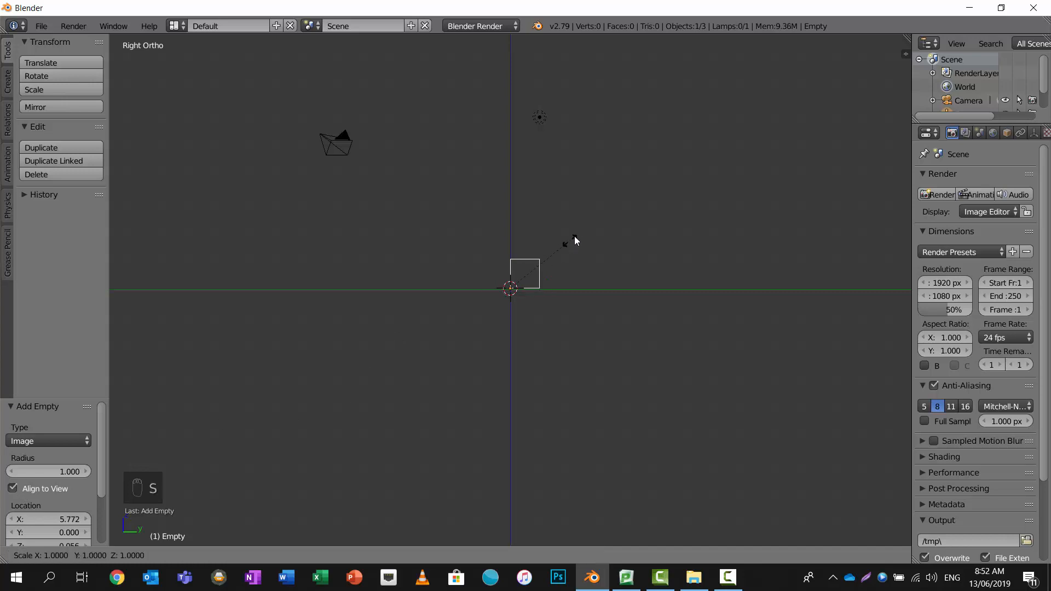
pyautogui.click(734, 134)
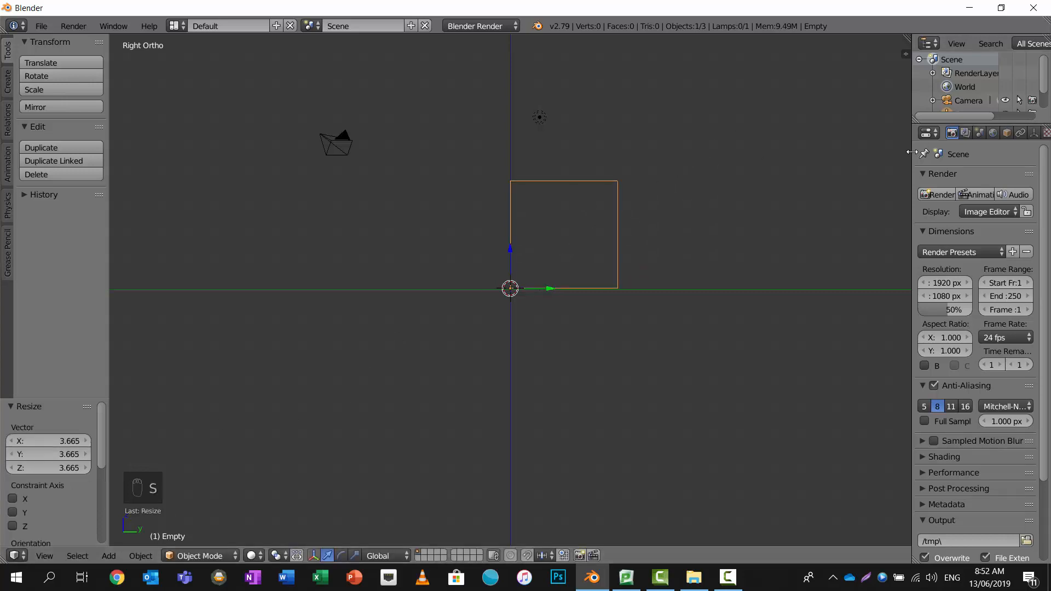
# Widen the properties area and load Reference picture.jpg from the Desktop's Roller Skates folder into the image empty.
pyautogui.moveTo(911, 153); pyautogui.dragTo(803, 154)
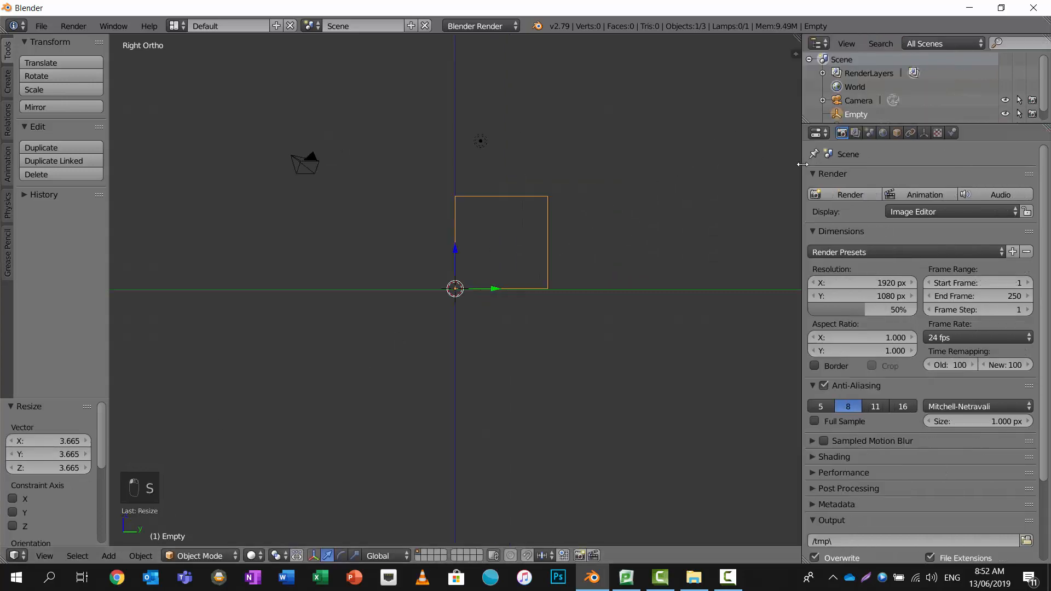
pyautogui.click(924, 133)
pyautogui.click(913, 214)
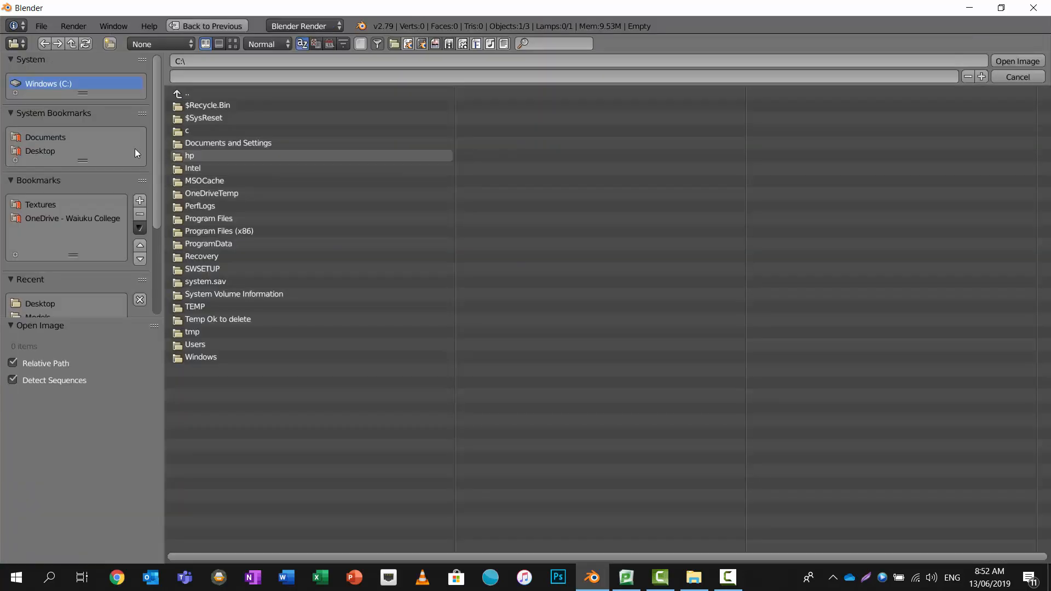
pyautogui.click(55, 150)
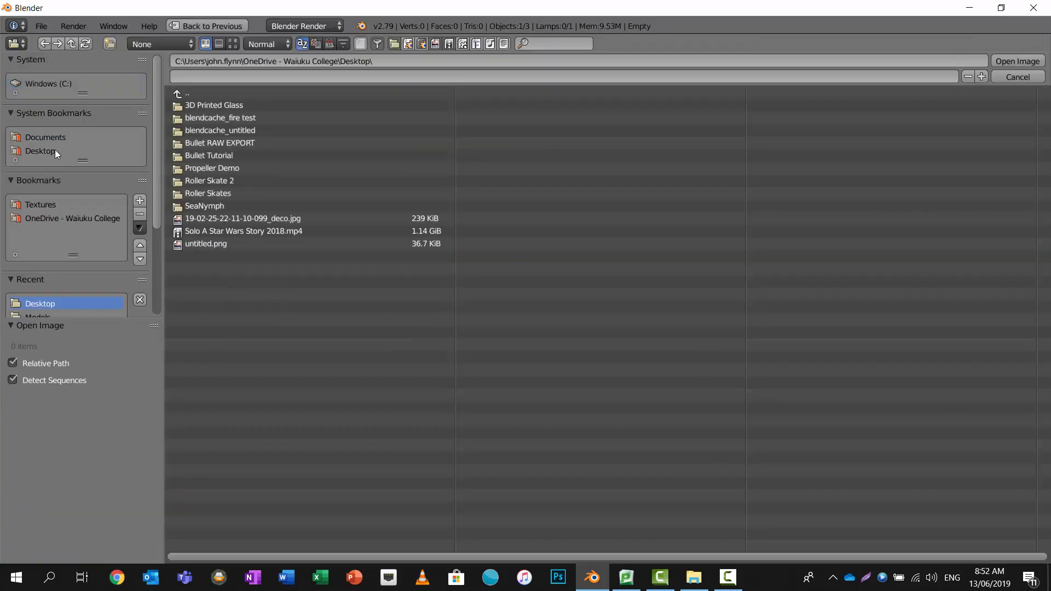
pyautogui.click(227, 170)
pyautogui.click(187, 93)
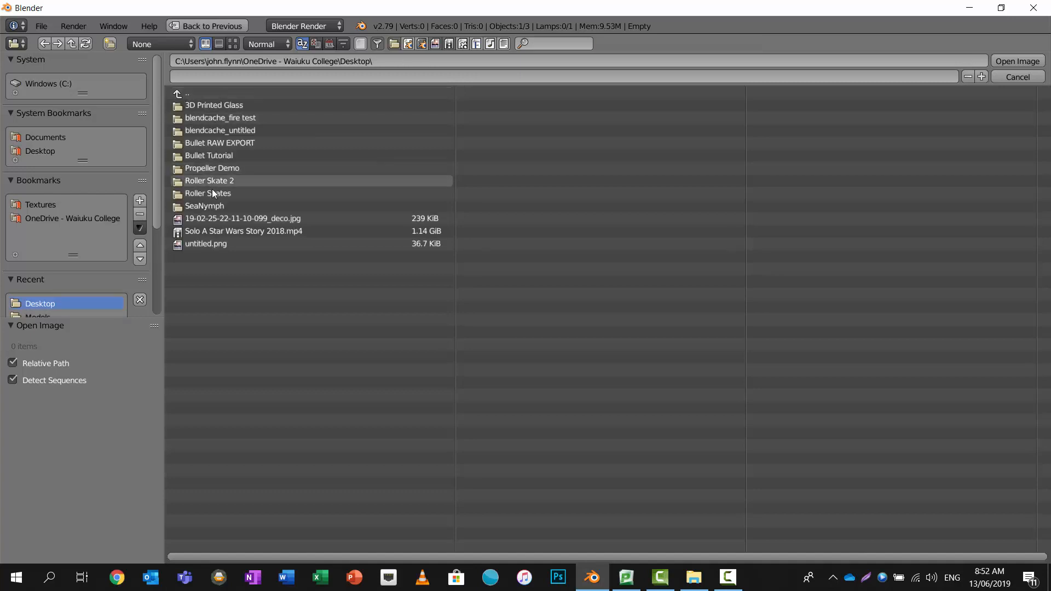
pyautogui.click(212, 192)
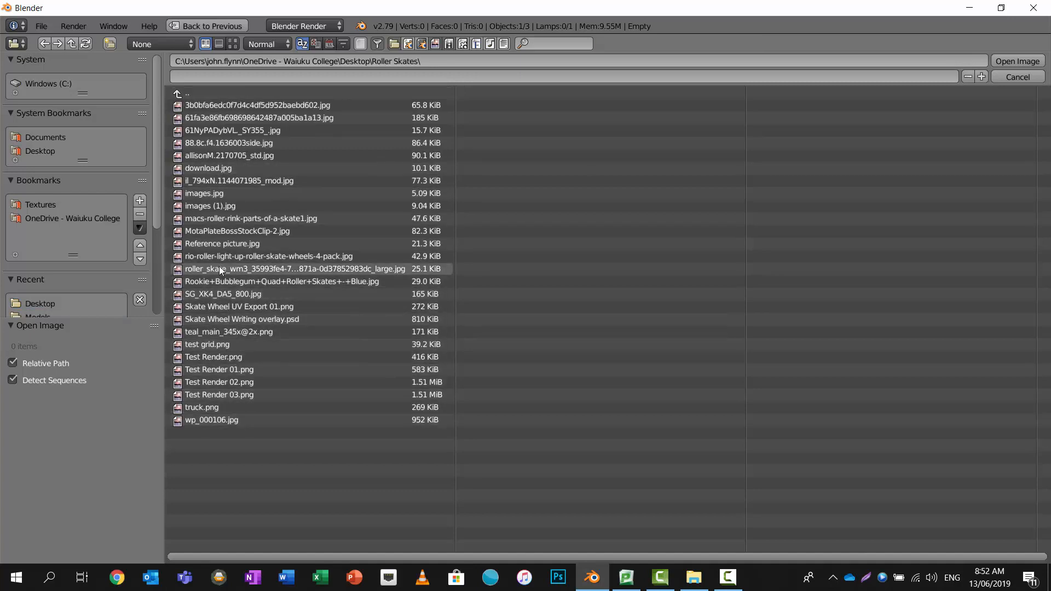
pyautogui.click(221, 244)
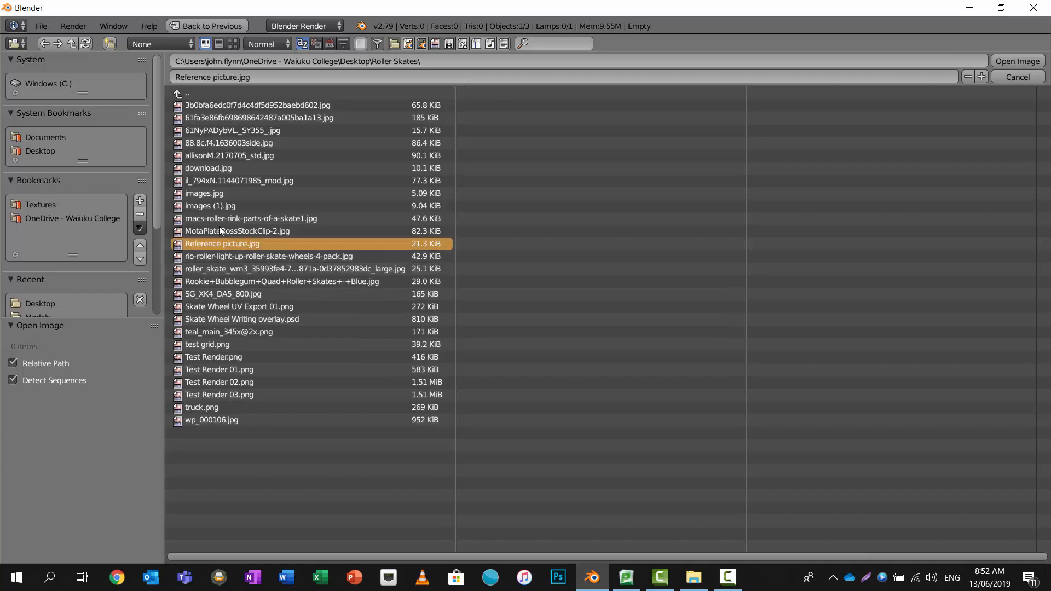
pyautogui.click(232, 44)
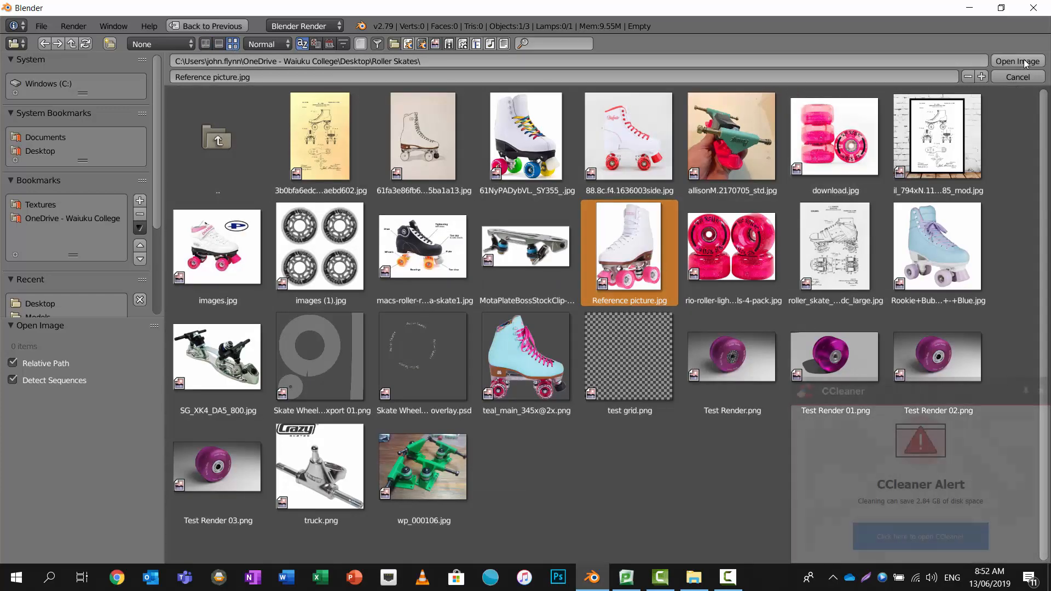
pyautogui.click(1025, 61)
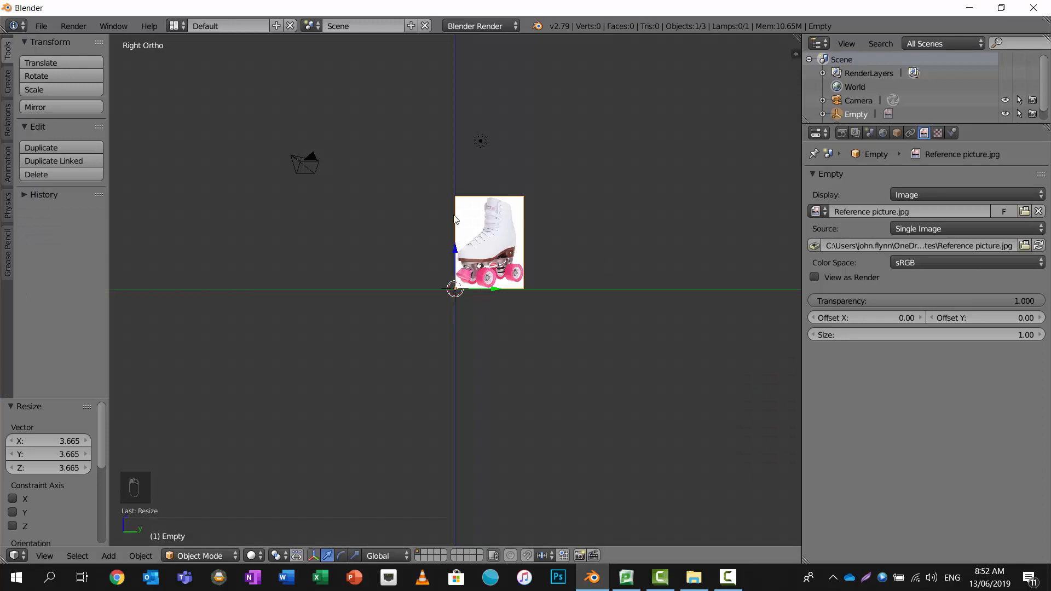
# Scale the roller skate picture up by about 3.7 and move it about -6.28 in Y and -2.8 in Z.
pyautogui.press('s')
pyautogui.click(703, 127)
pyautogui.press('g')
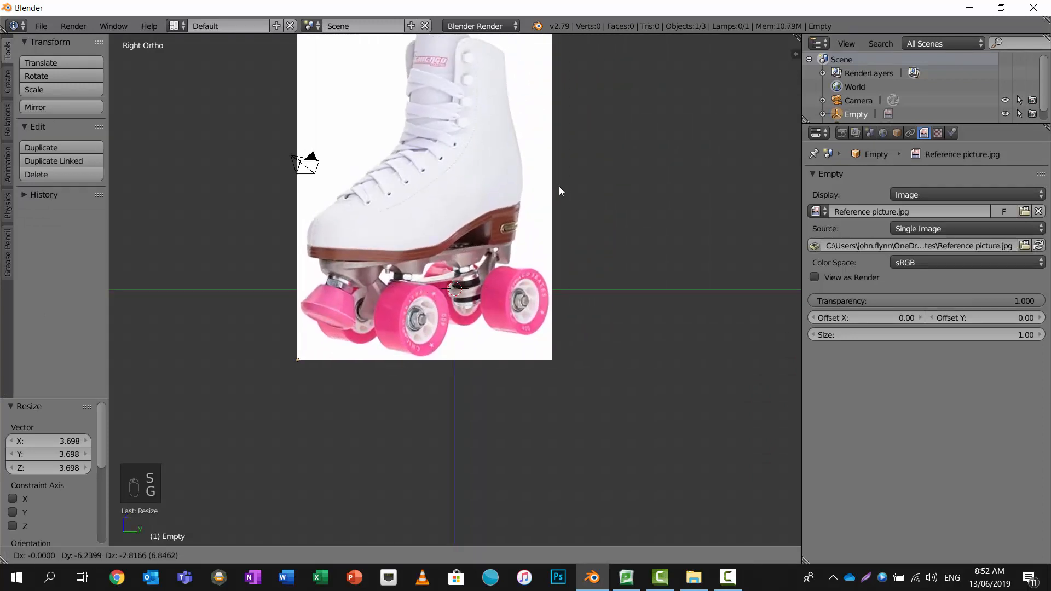
pyautogui.click(553, 198)
pyautogui.scroll(2, 527, 265)
pyautogui.scroll(-3, 493, 234)
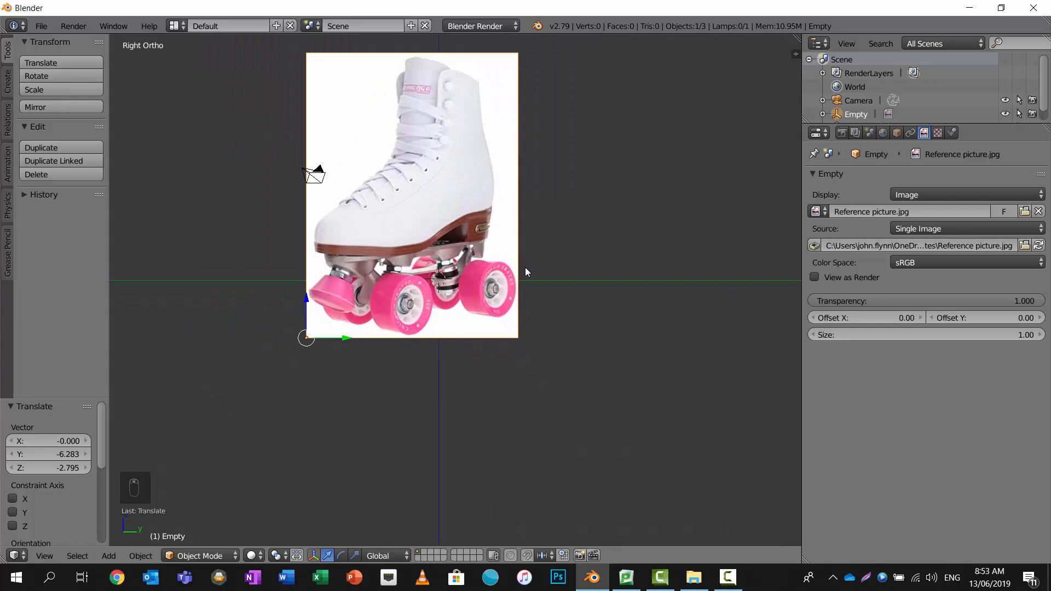
# Place the 3D cursor beside the picture's rear wheel and add a 32-vertex mesh circle of radius 1 there, aligned to the view.
pyautogui.scroll(3, 540, 269)
pyautogui.keyDown('shift'); pyautogui.moveTo(540, 269); pyautogui.dragTo(506, 203, button='middle'); pyautogui.keyUp('shift')
pyautogui.scroll(-1, 506, 203)
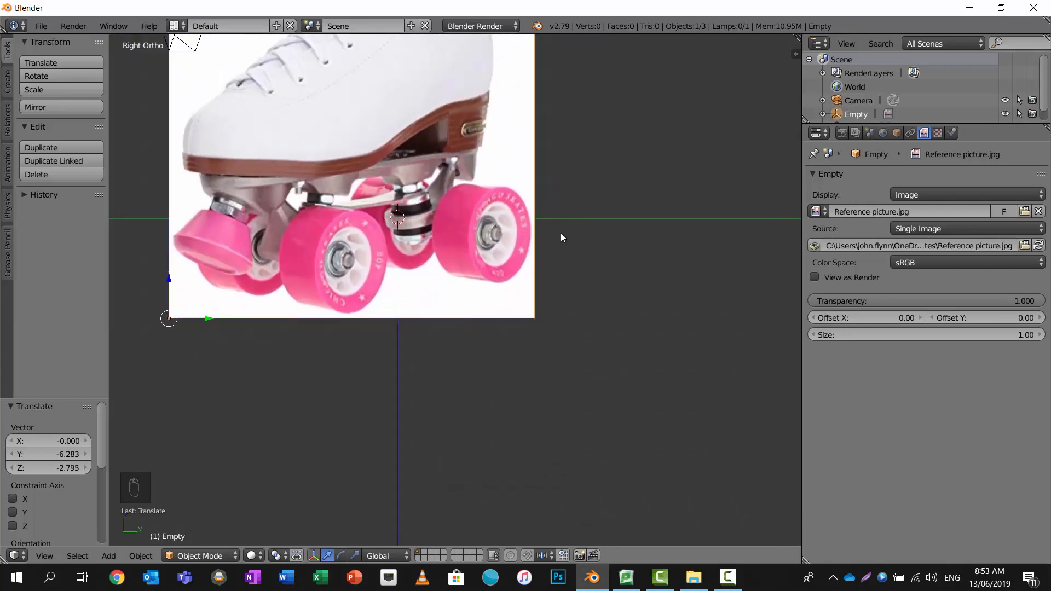
pyautogui.click(575, 237)
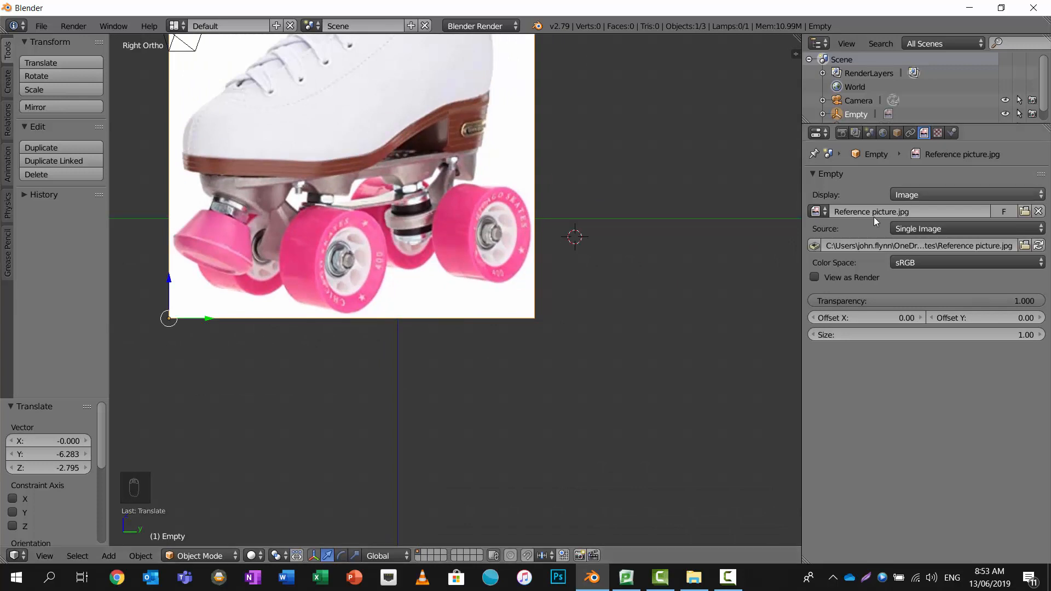
pyautogui.hotkey('shift', 'a')
pyautogui.hotkey('shift', 'a')
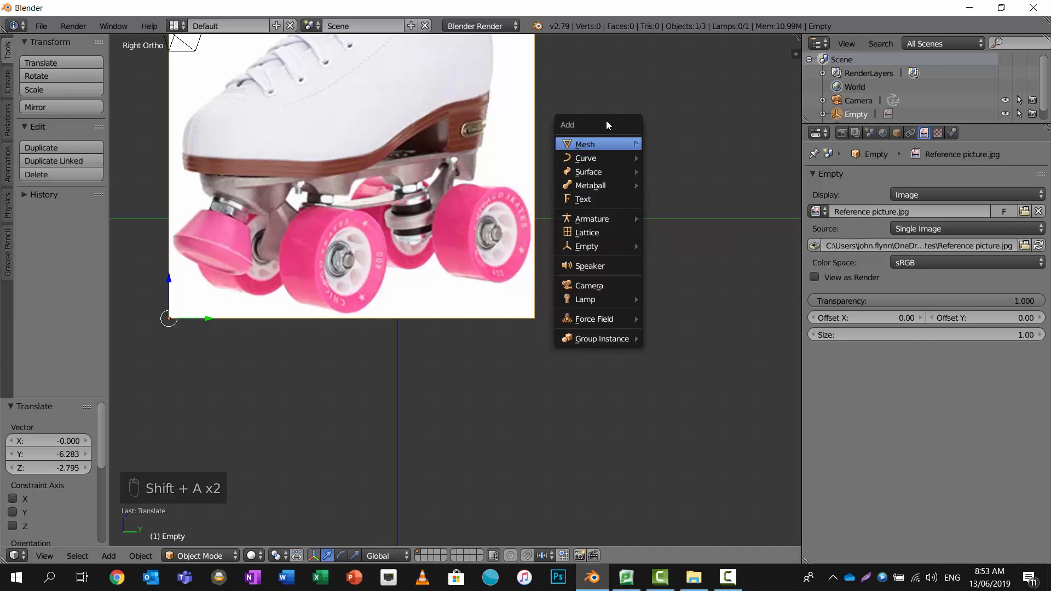
pyautogui.moveTo(619, 144)
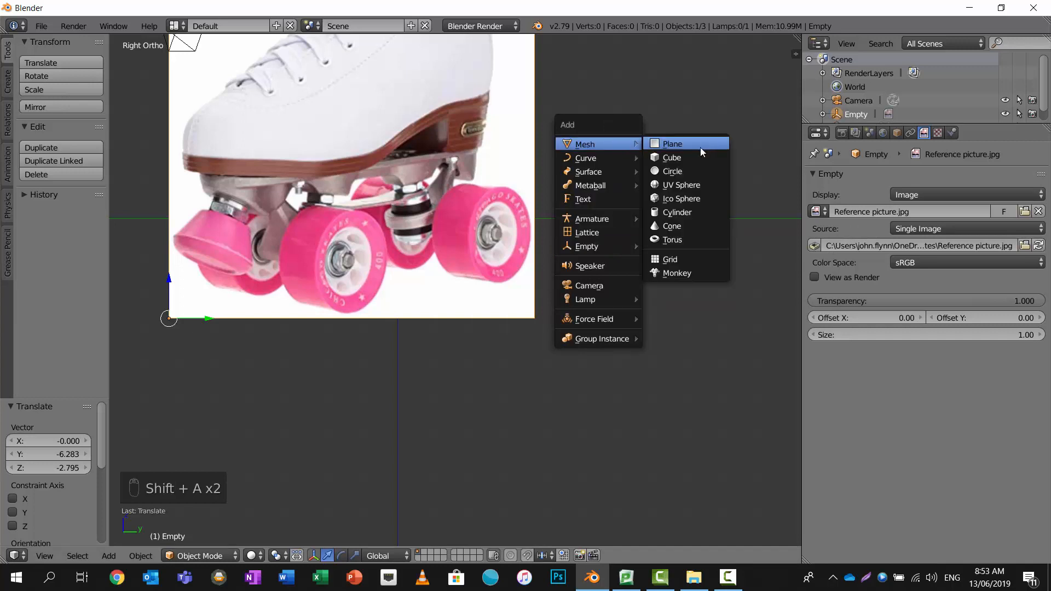
pyautogui.click(680, 172)
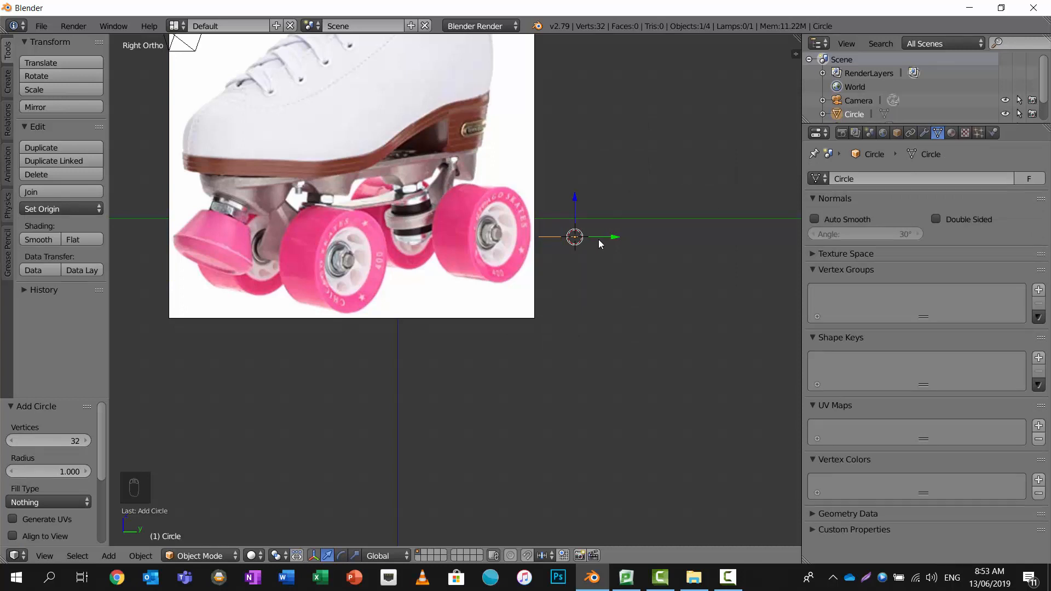
pyautogui.click(13, 536)
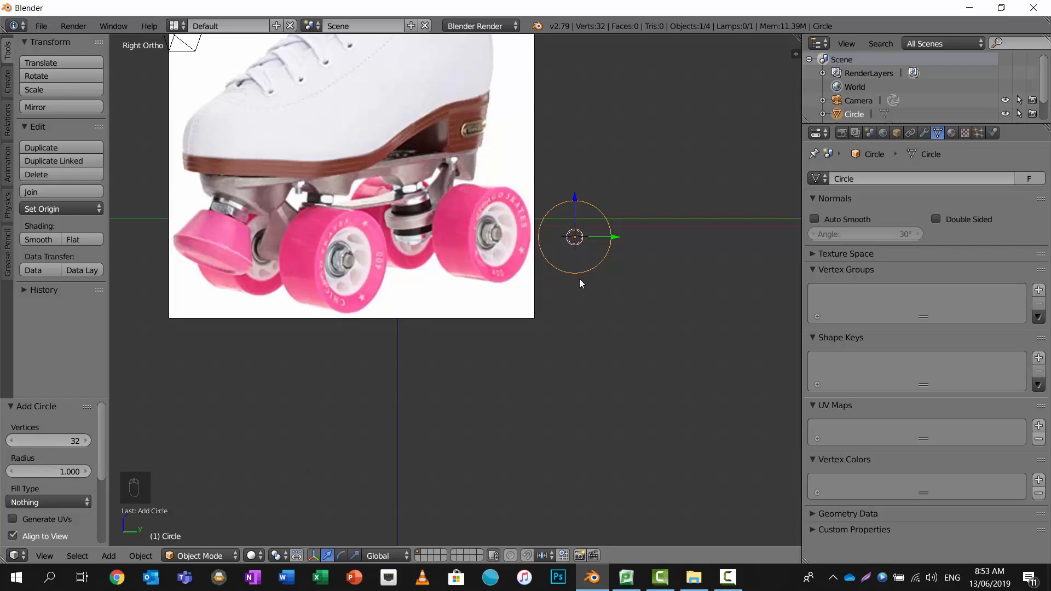
# Scale the circle by about 1.2 and 1.11 to match the rear pink wheel, overlaying it for comparison, and place it beside the picture.
pyautogui.scroll(2, 609, 252)
pyautogui.scroll(4, 536, 278)
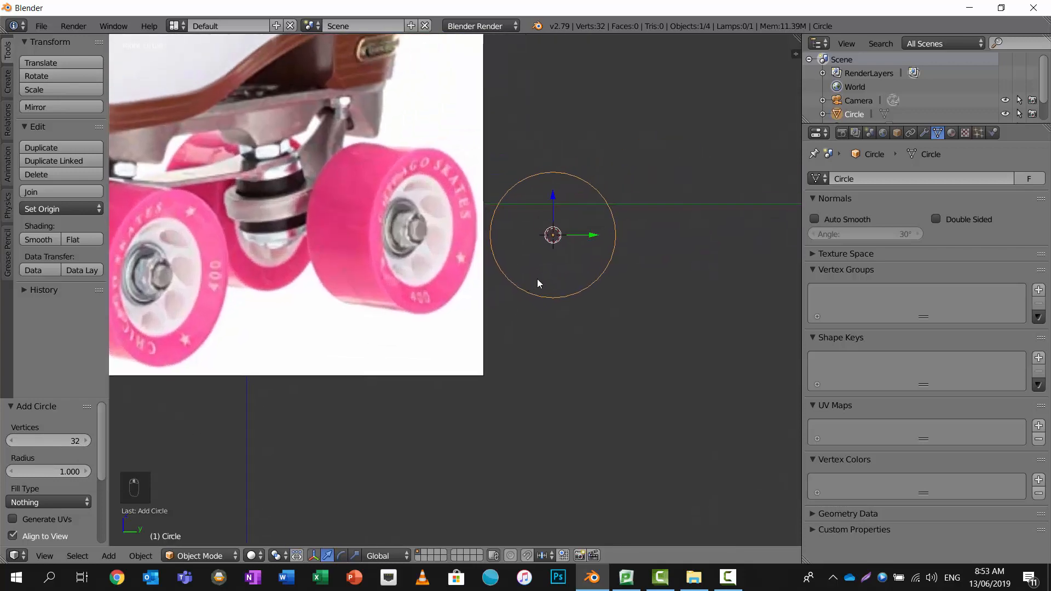
pyautogui.moveTo(536, 274); pyautogui.dragTo(603, 185, button='middle')
pyautogui.press('s')
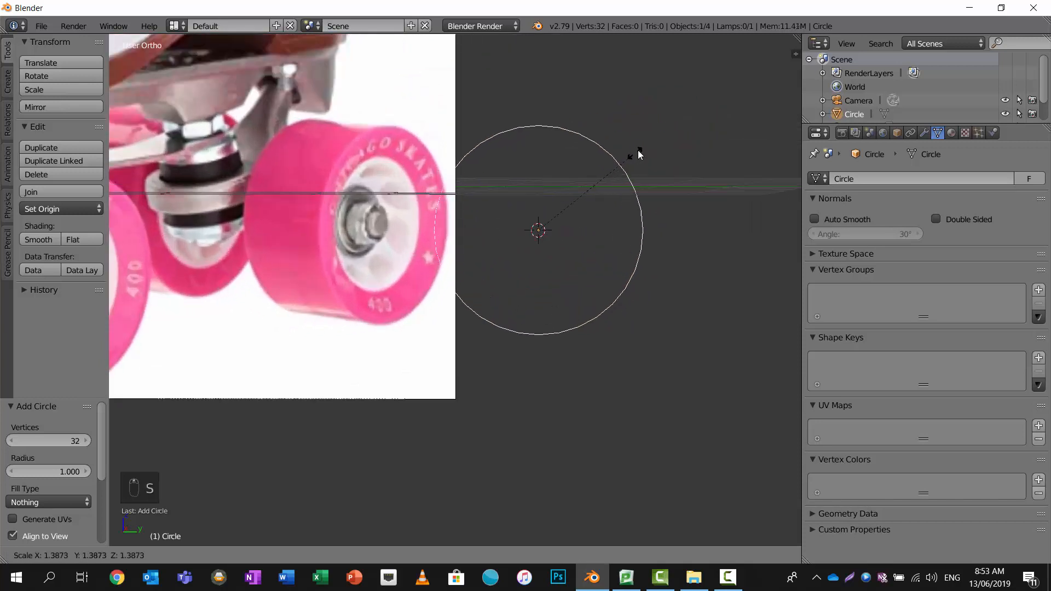
pyautogui.click(614, 167)
pyautogui.press('g')
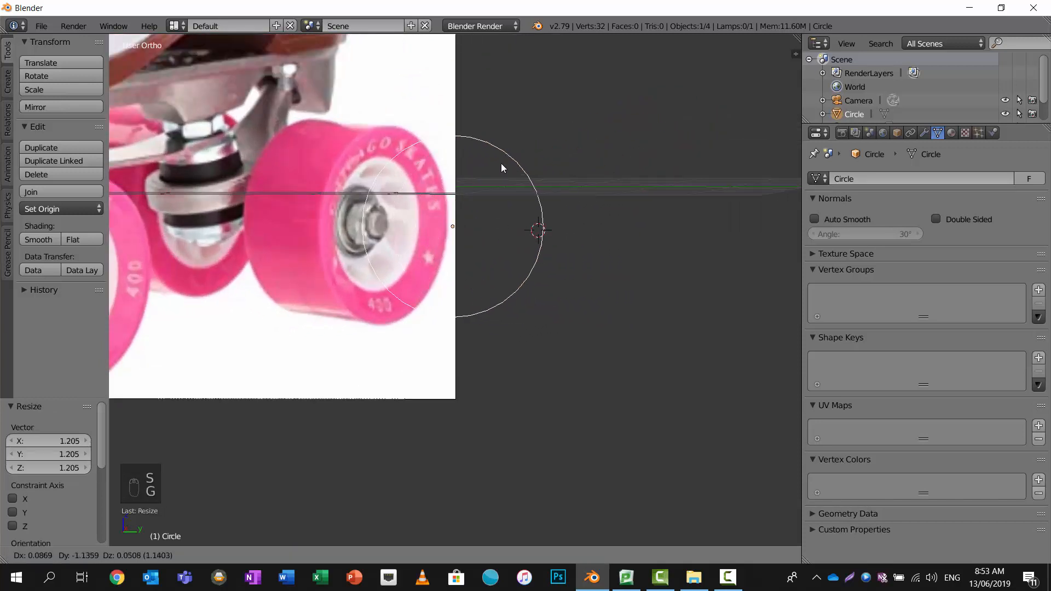
pyautogui.click(453, 156)
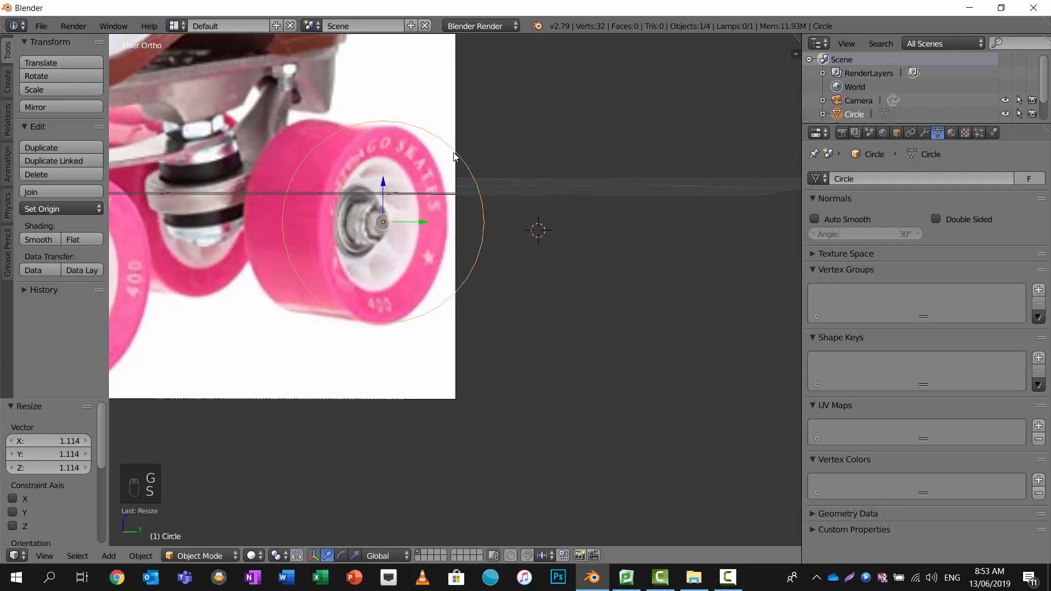
pyautogui.press('s')
pyautogui.click(482, 156)
pyautogui.press('g')
pyautogui.click(644, 165)
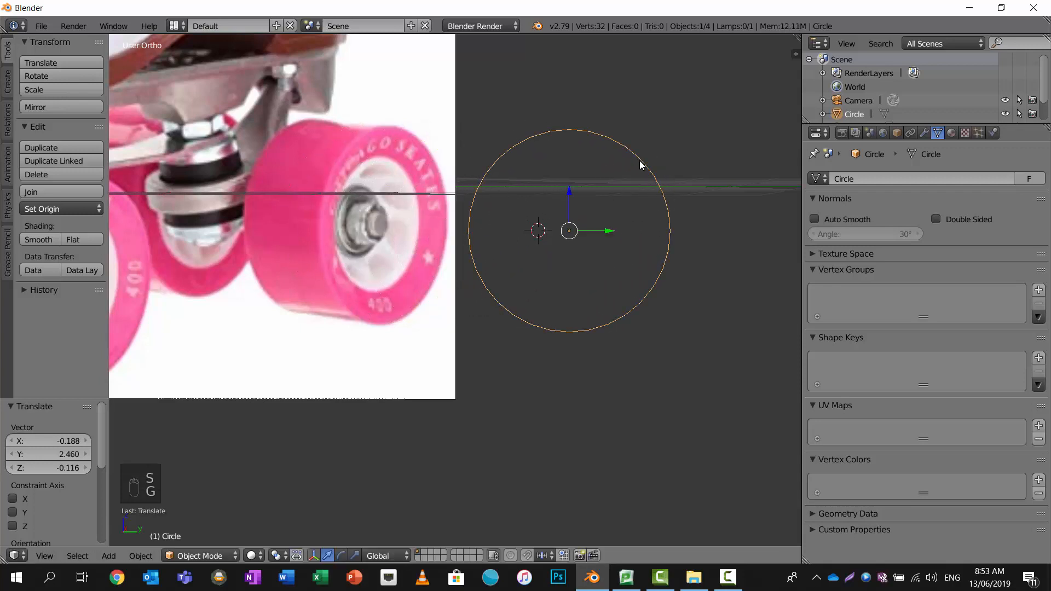
# Fill the circle with a face in Edit Mode and inset that face by about 0.30.
pyautogui.click(230, 556)
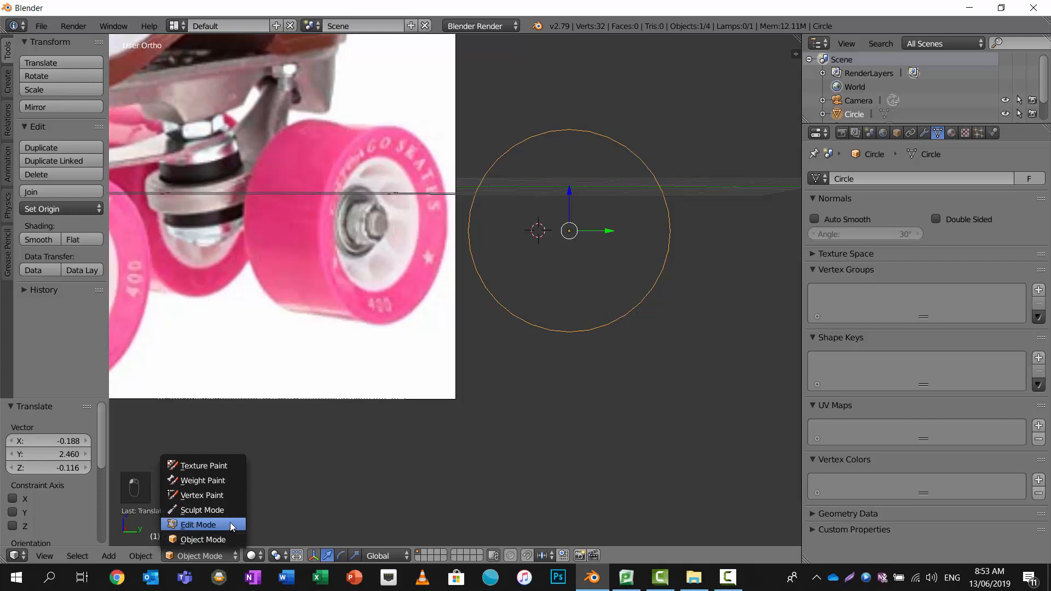
pyautogui.click(203, 528)
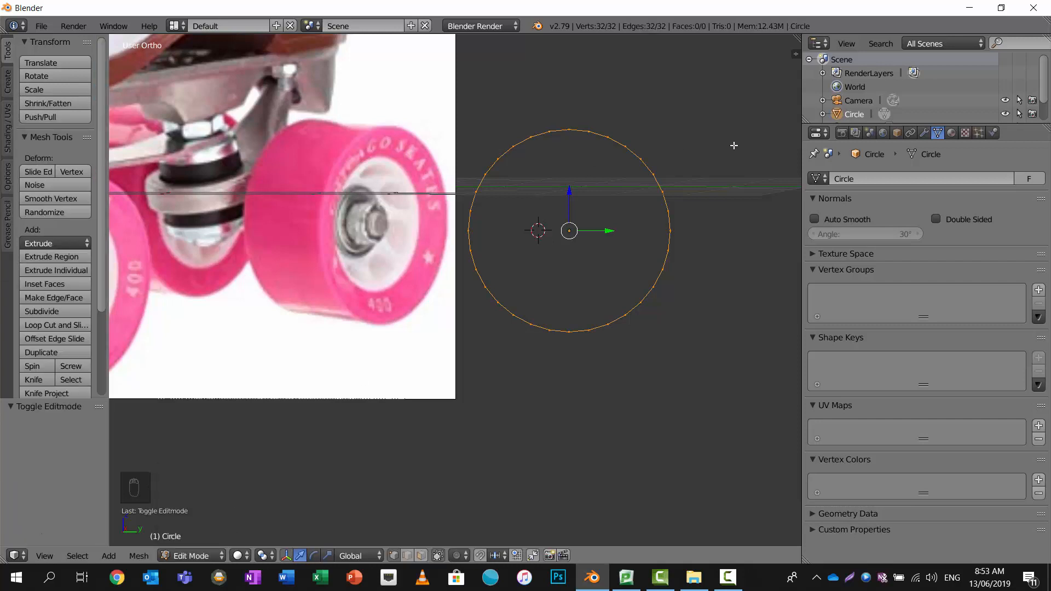
pyautogui.press('f')
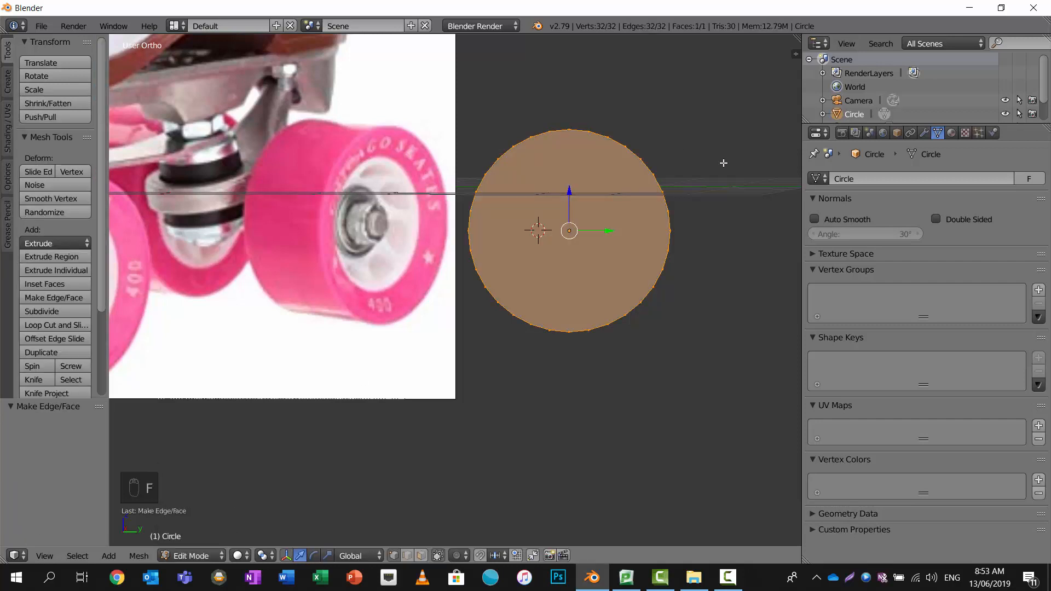
pyautogui.press('i')
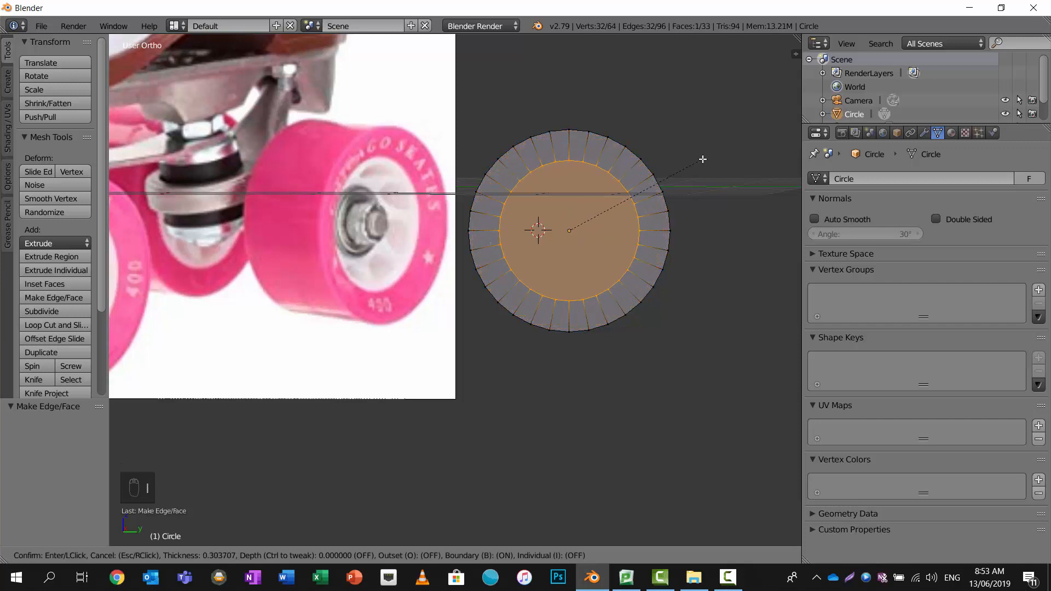
pyautogui.click(702, 159)
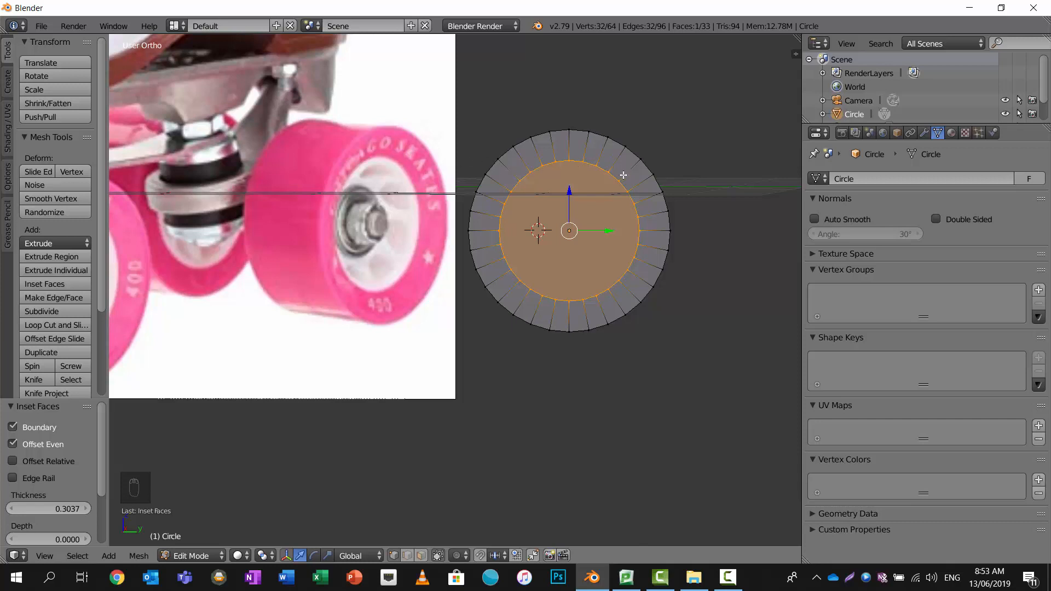
# Inset the circle's inner face again by about 0.32 for the wheel's hub.
pyautogui.scroll(1, 624, 175)
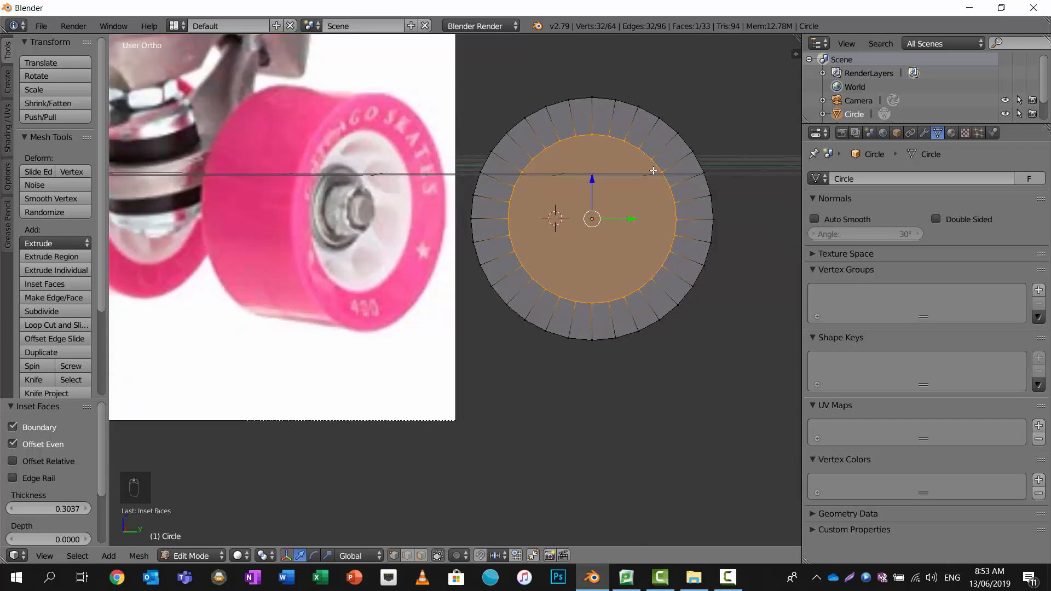
pyautogui.press('i')
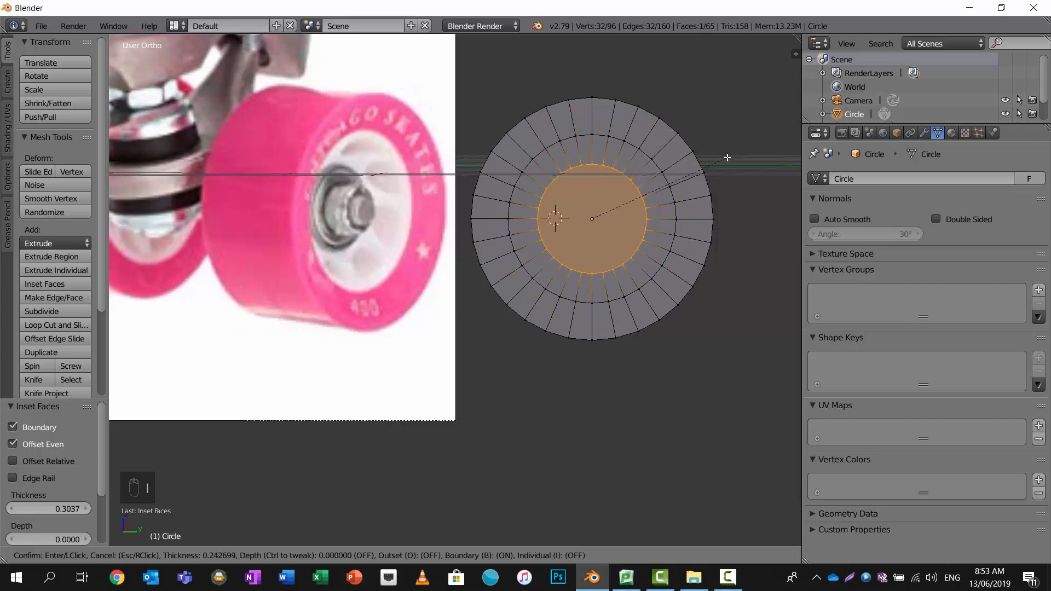
pyautogui.click(721, 160)
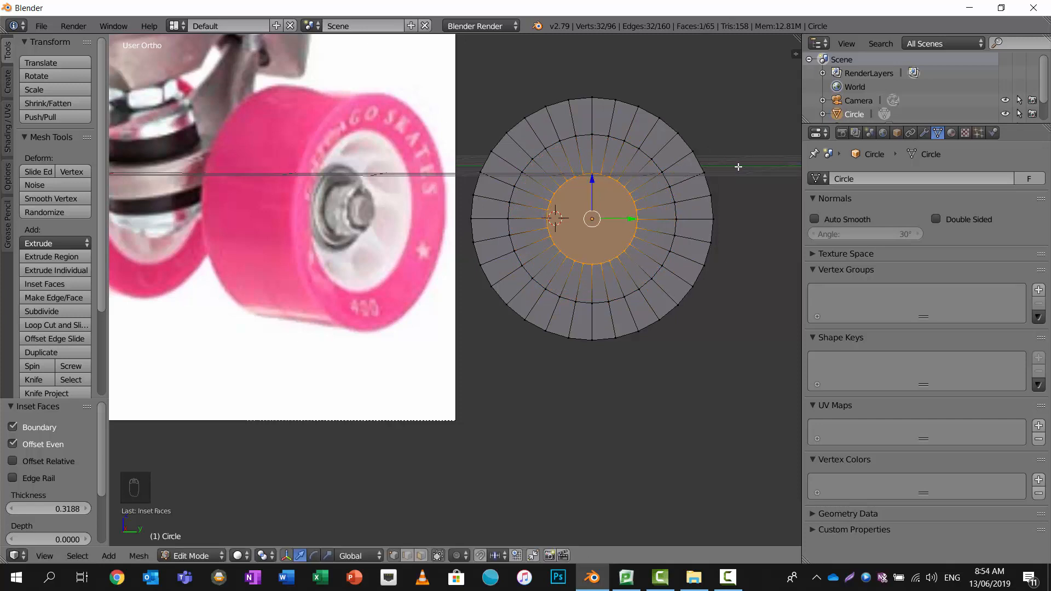
# Select the whole inset disc and extrude it along the global X axis by about 1.4 for the wheel's width.
pyautogui.moveTo(738, 167); pyautogui.dragTo(502, 176, button='middle')
pyautogui.press('a')
pyautogui.press('a')
pyautogui.press('a')
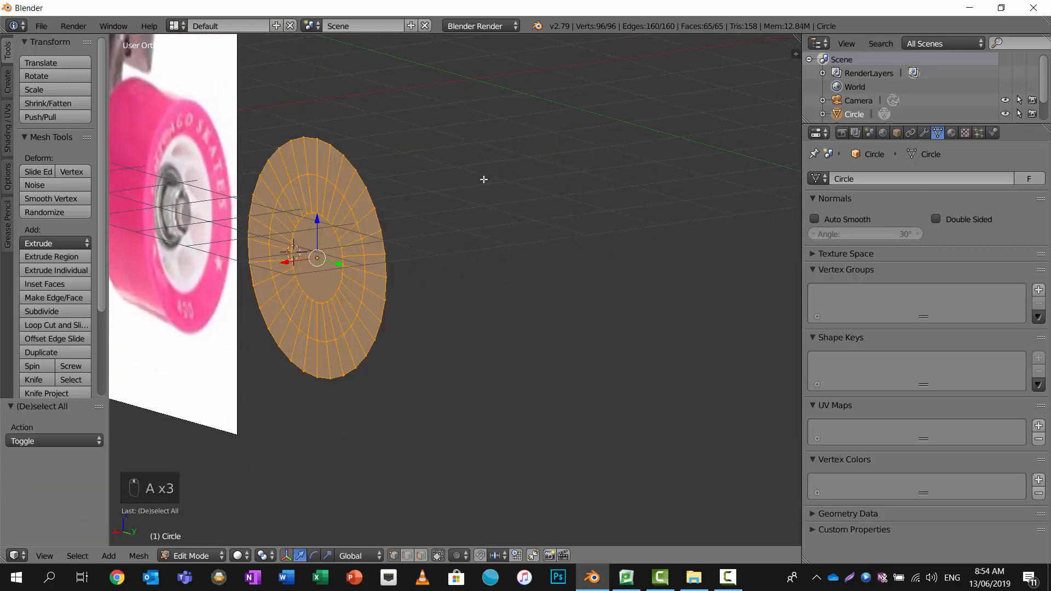
pyautogui.scroll(-10, 432, 185)
pyautogui.moveTo(445, 215); pyautogui.dragTo(432, 217, button='middle')
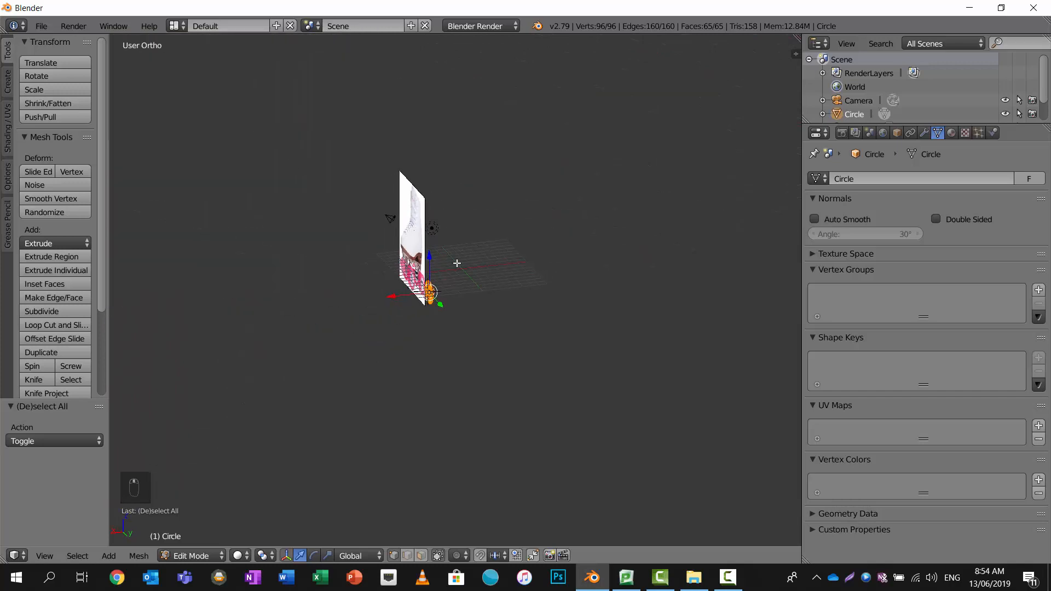
pyautogui.scroll(10, 457, 263)
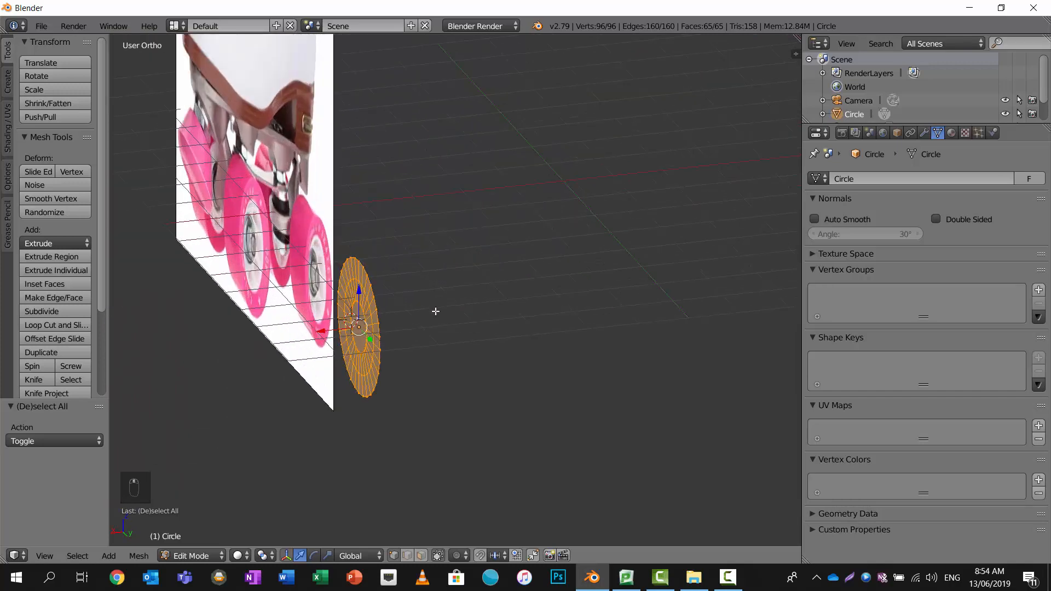
pyautogui.press('e')
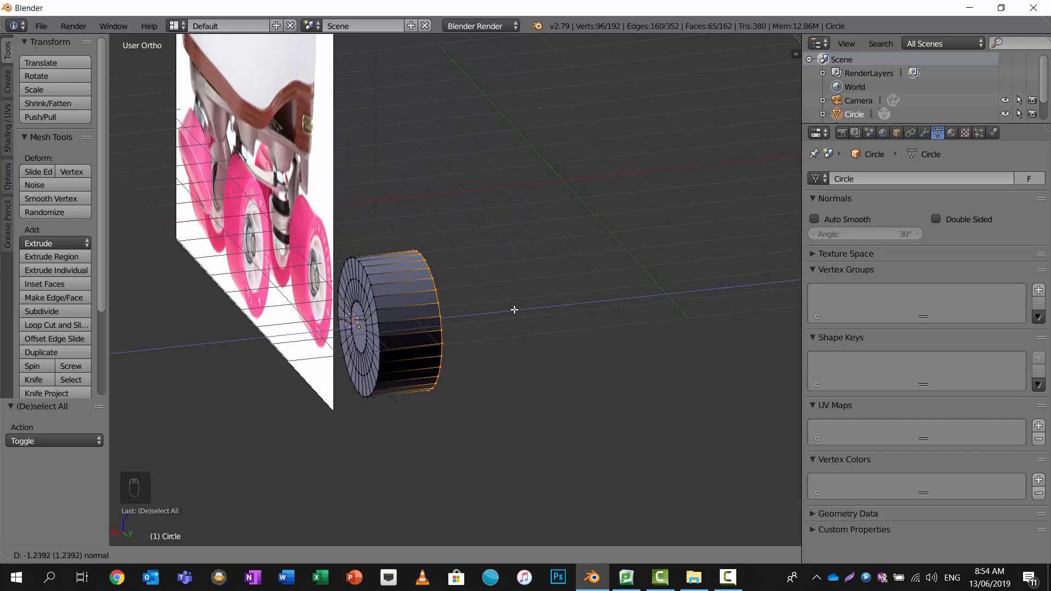
pyautogui.press('x')
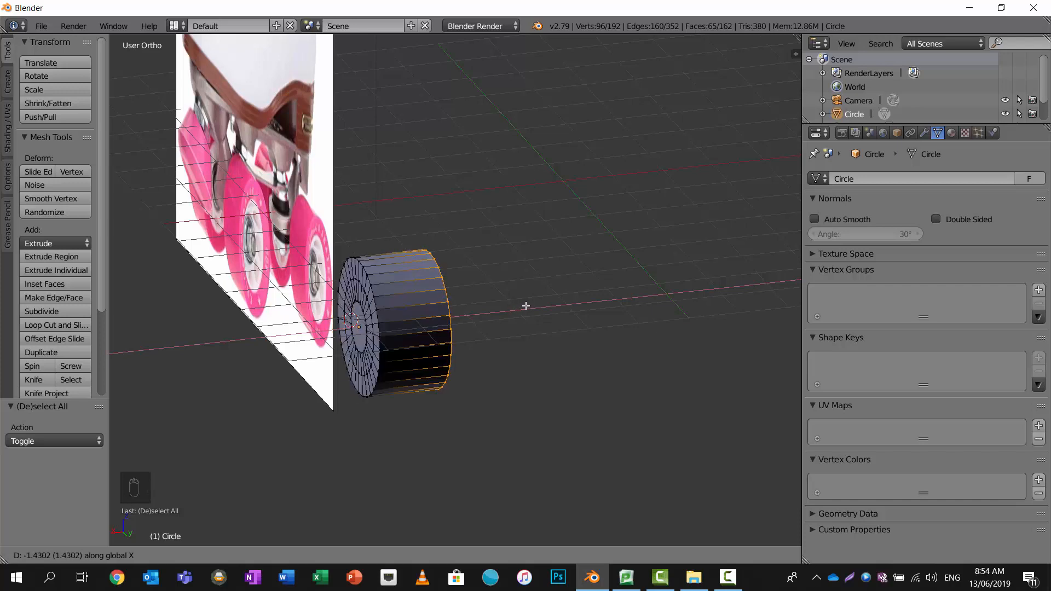
pyautogui.click(531, 304)
# Select the entire wheel mesh and recalculate its normals.
pyautogui.moveTo(511, 315); pyautogui.dragTo(473, 233, button='middle')
pyautogui.press('a')
pyautogui.press('a')
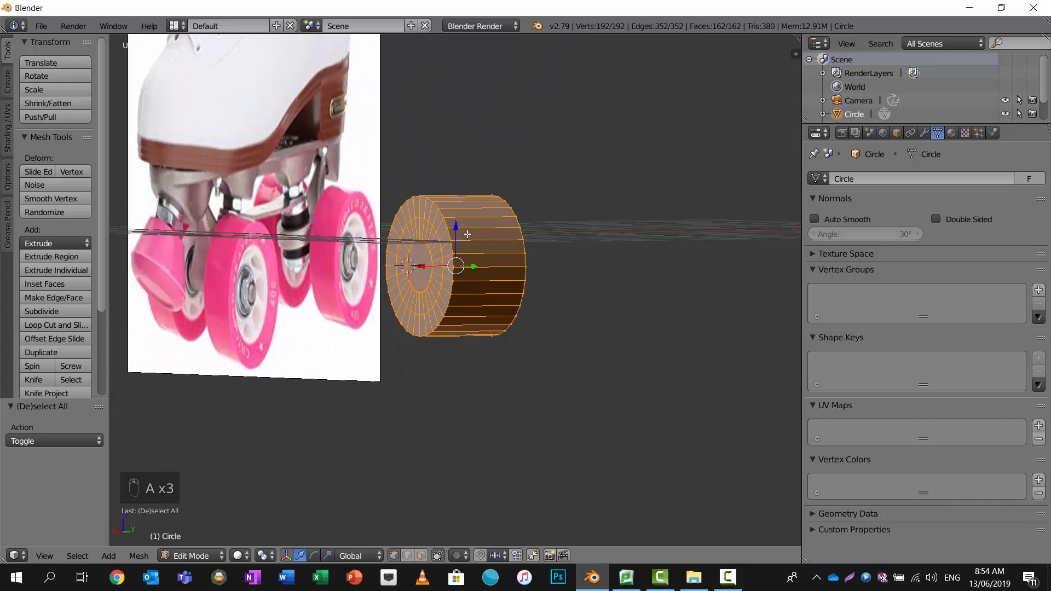
pyautogui.click(7, 130)
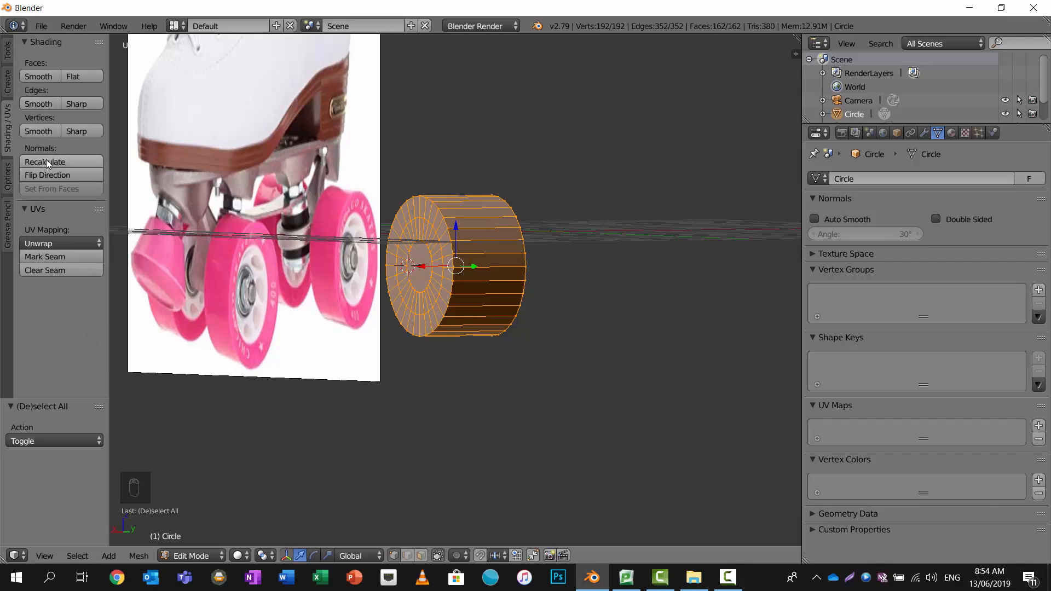
pyautogui.click(68, 160)
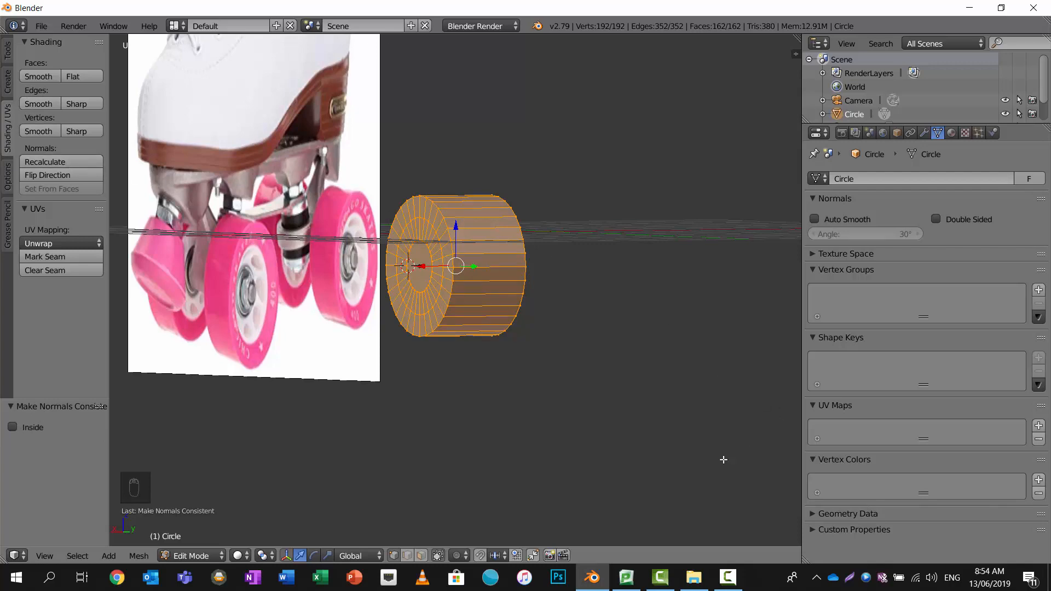
# Add a Subdivision Surface modifier to the wheel and set its view subdivisions to 3.
pyautogui.scroll(1, 486, 340)
pyautogui.scroll(1, 466, 319)
pyautogui.moveTo(464, 317); pyautogui.dragTo(533, 311, button='middle')
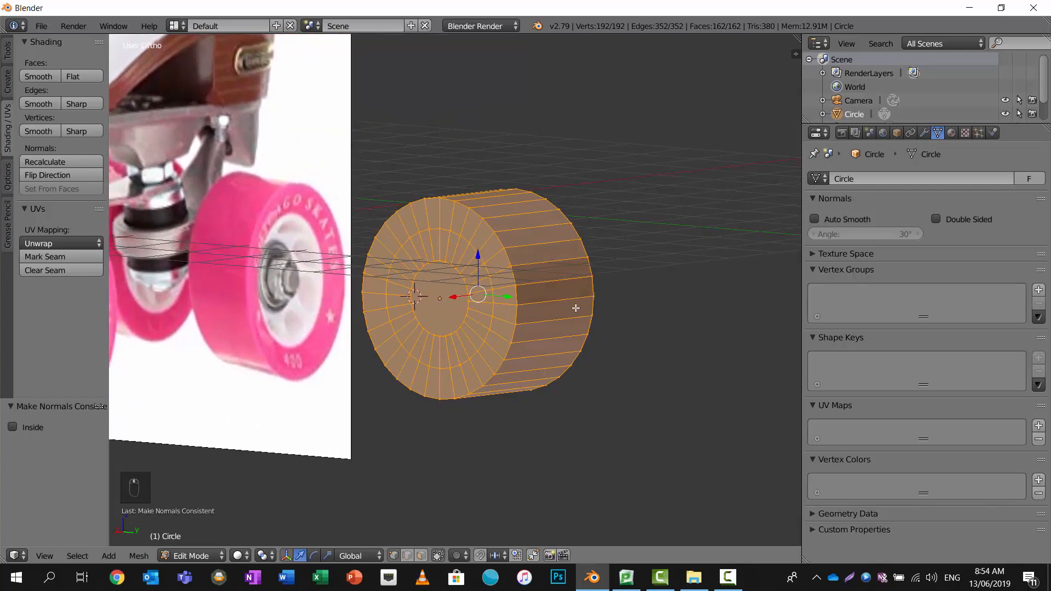
pyautogui.click(923, 133)
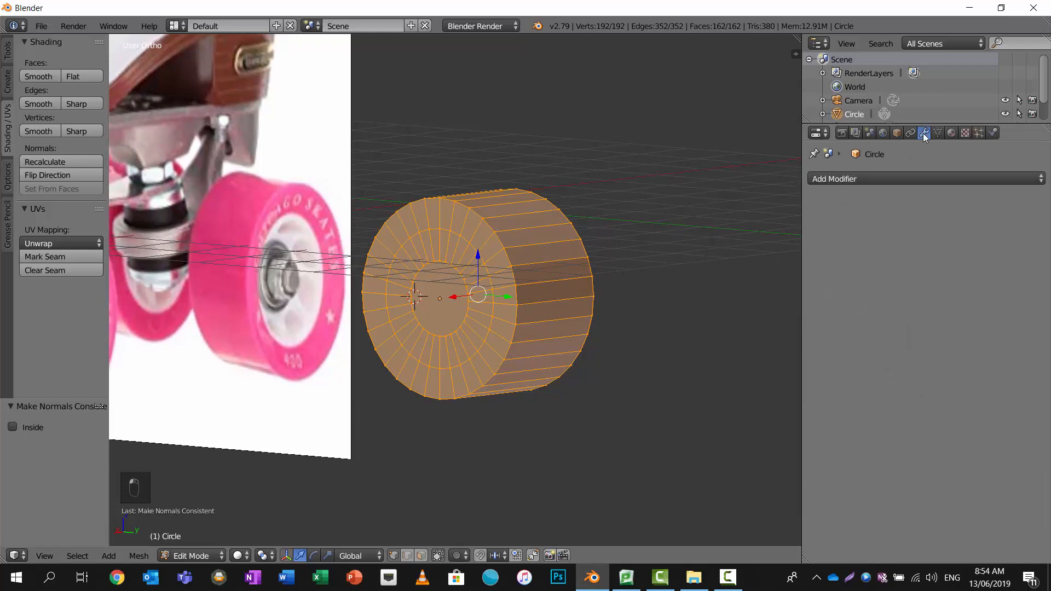
pyautogui.click(863, 180)
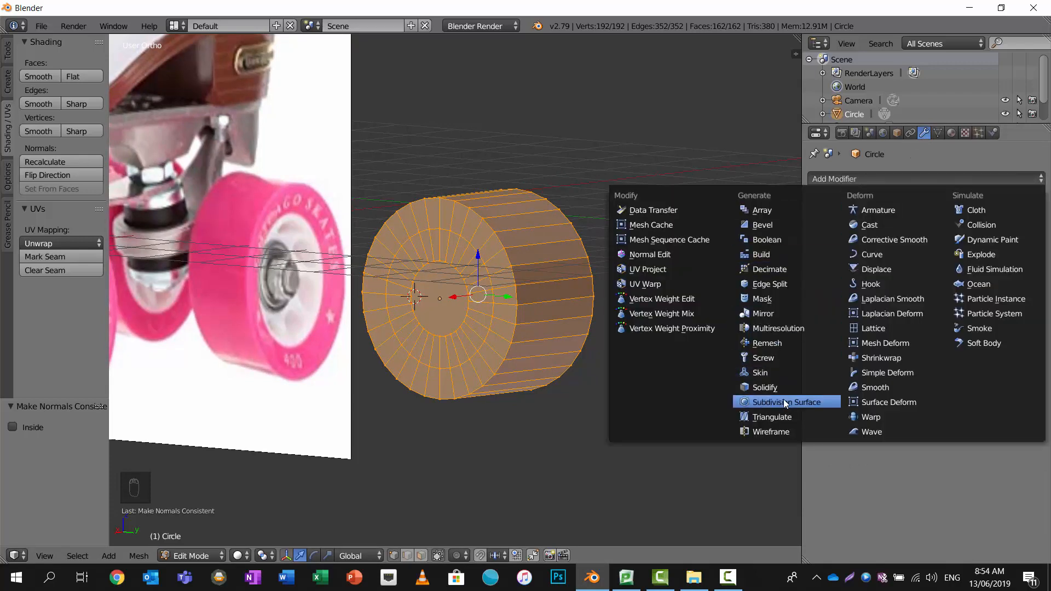
pyautogui.click(800, 403)
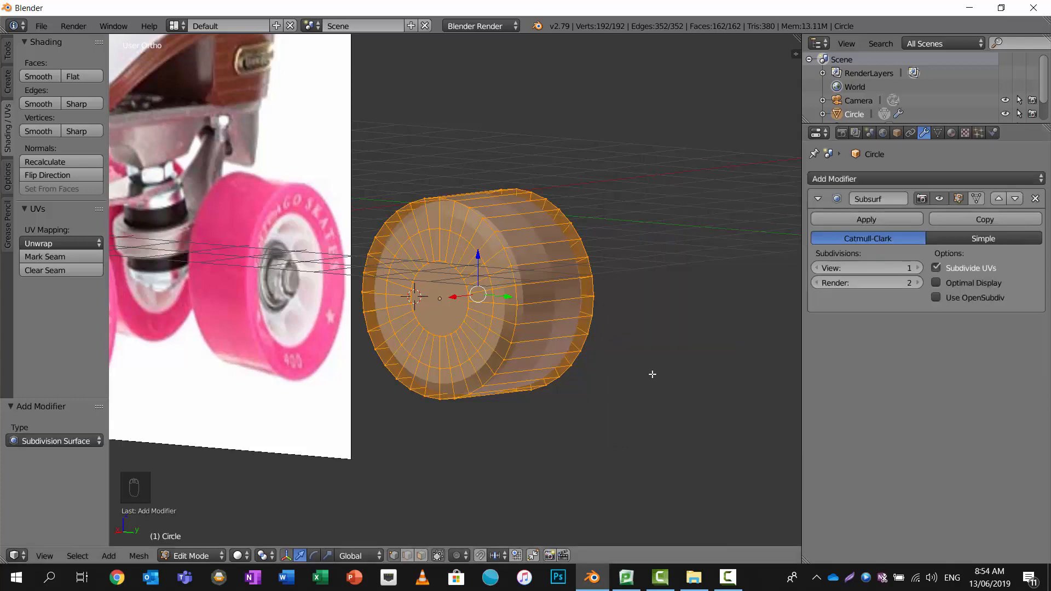
pyautogui.scroll(4, 618, 312)
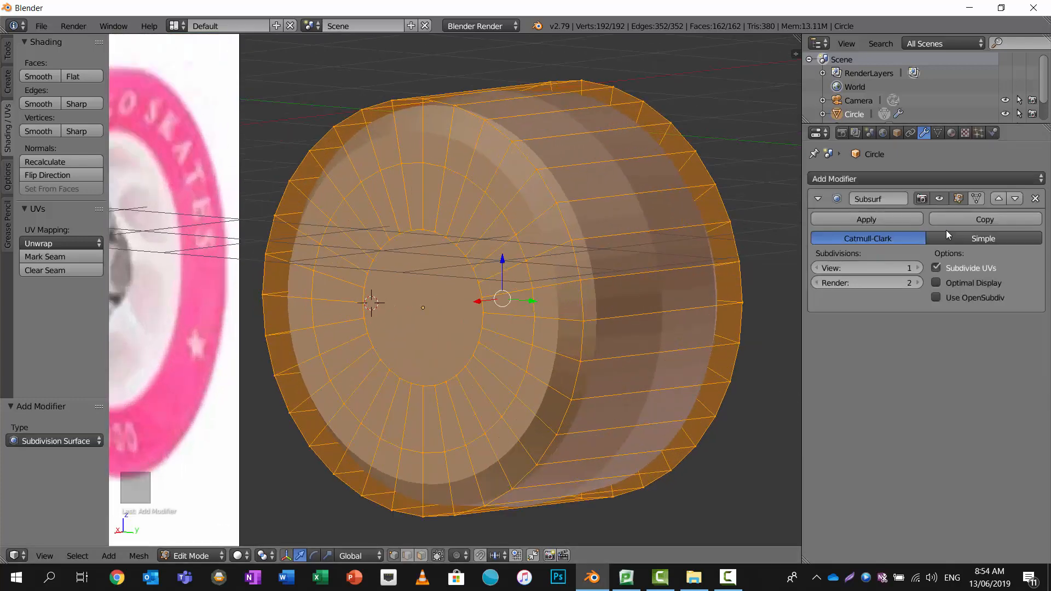
pyautogui.click(917, 268)
pyautogui.click(918, 267)
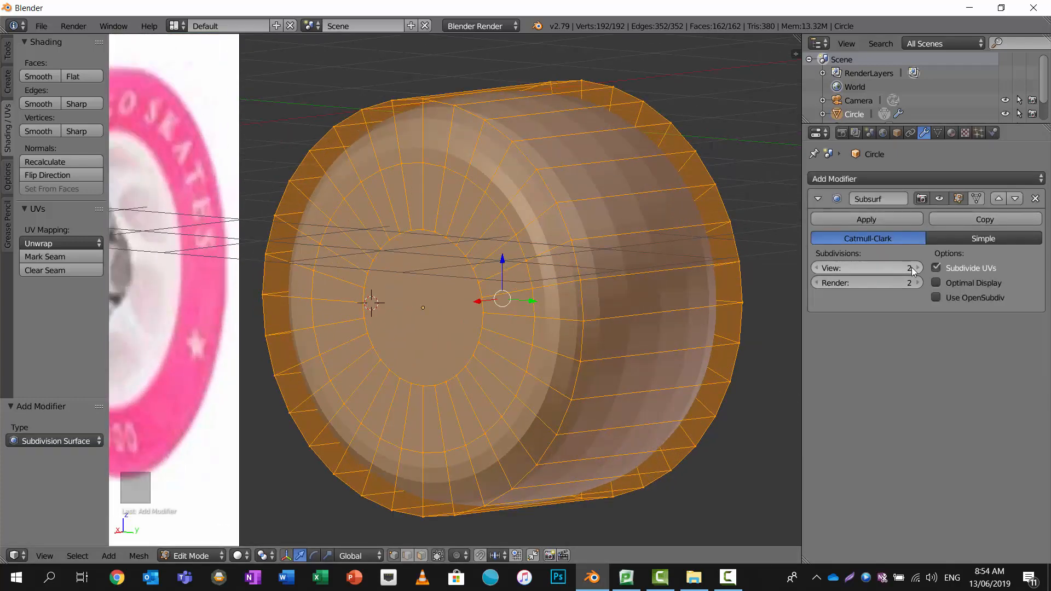
pyautogui.moveTo(737, 227); pyautogui.dragTo(711, 213, button='middle')
pyautogui.scroll(-2, 676, 217)
pyautogui.scroll(2, 607, 212)
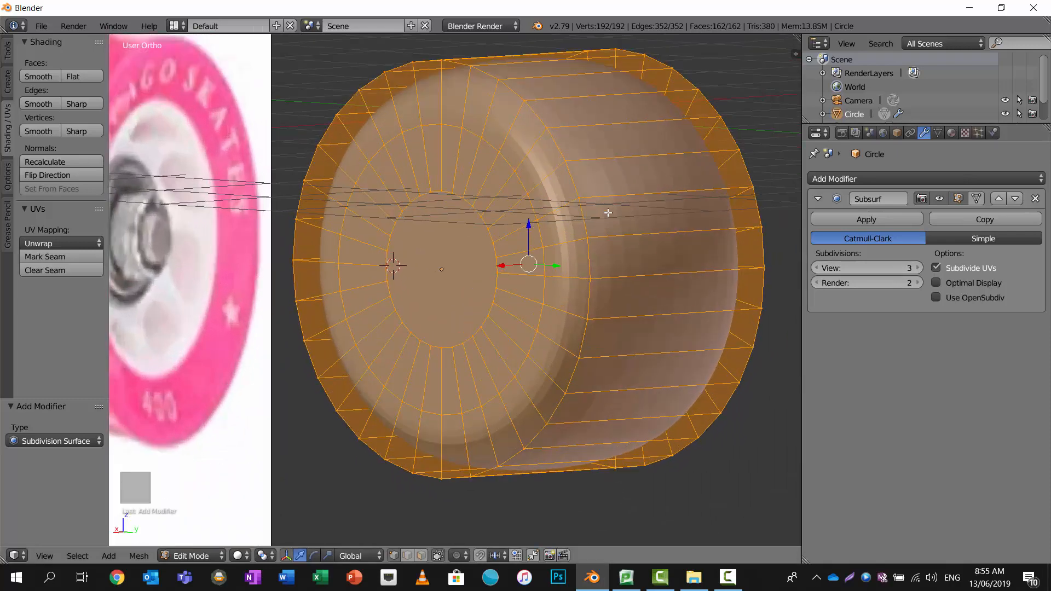
# Add two loop cuts around the wheel's tread, one slid close to the front edge and one close to the rear edge.
pyautogui.hotkey('ctrl', 'r')
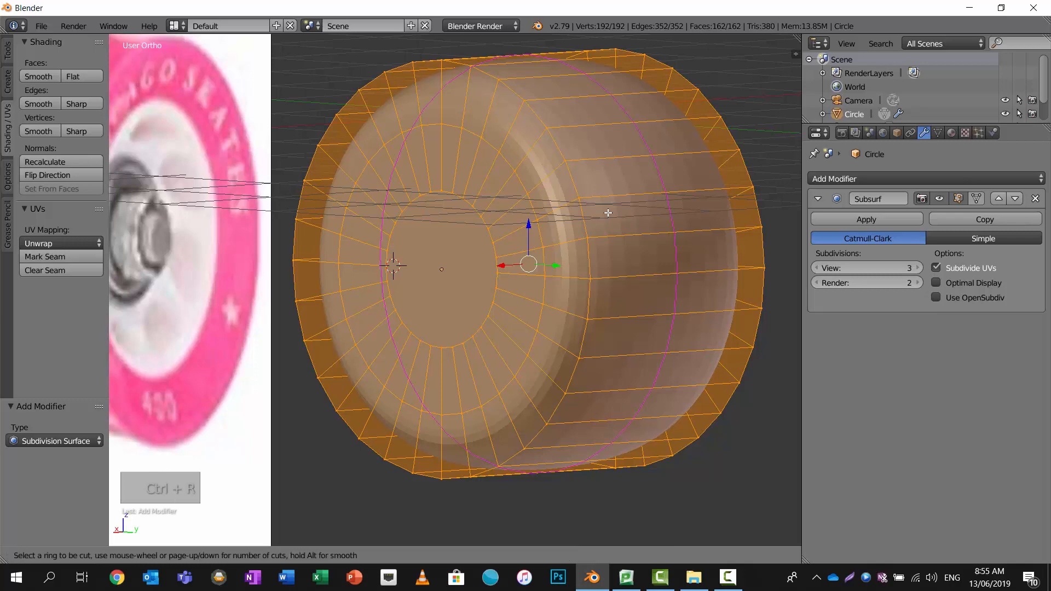
pyautogui.click(650, 193)
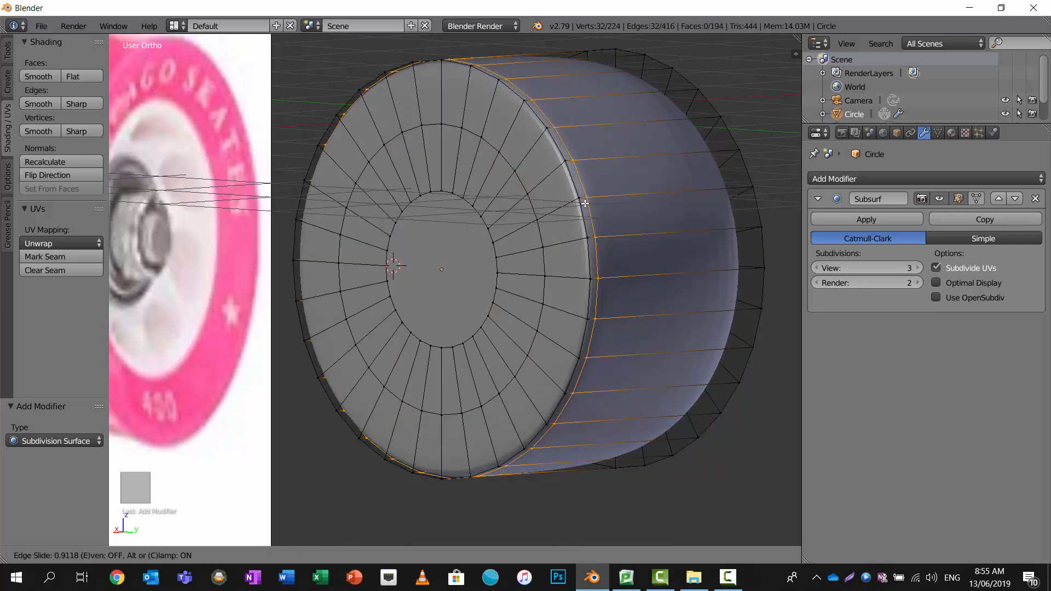
pyautogui.click(656, 188)
pyautogui.hotkey('ctrl', 'r')
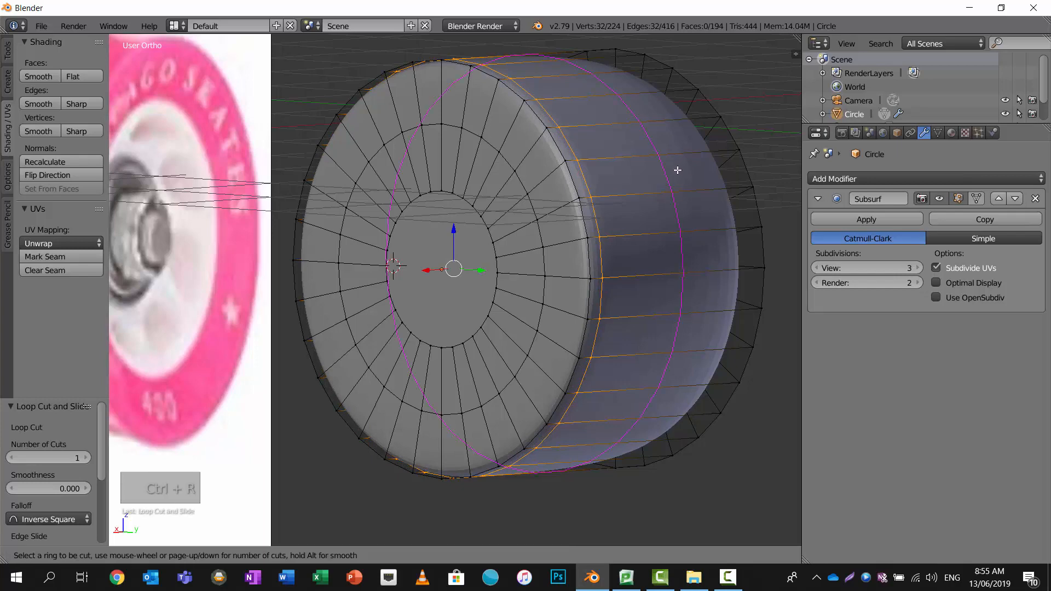
pyautogui.click(675, 170)
pyautogui.click(749, 170)
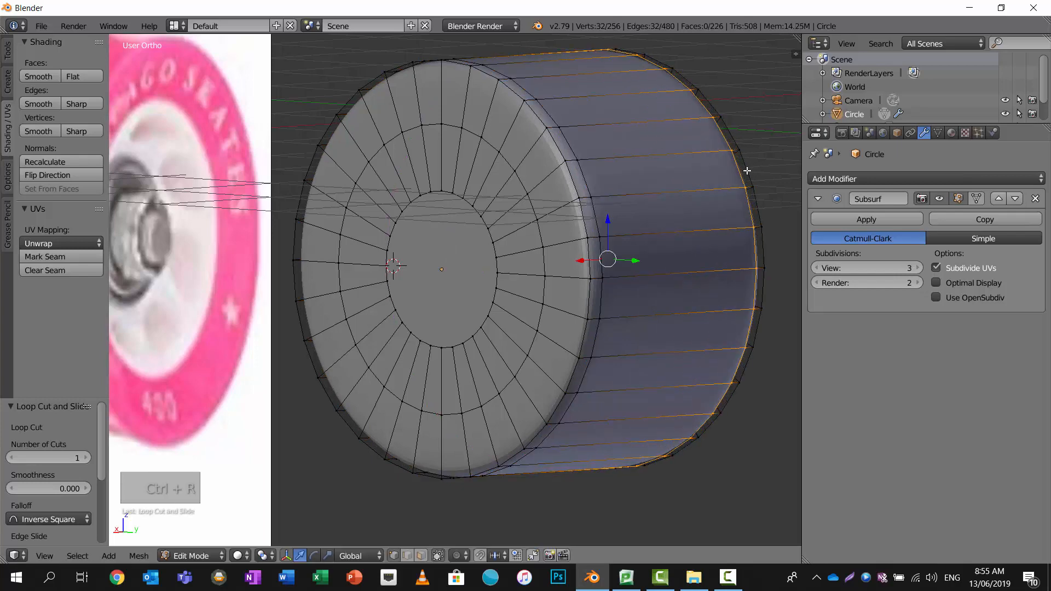
# Add a loop cut to the outer ring of the wheel's front face, slid outward by about 0.42 towards the rim.
pyautogui.hotkey('ctrl', 'r')
pyautogui.click(533, 183)
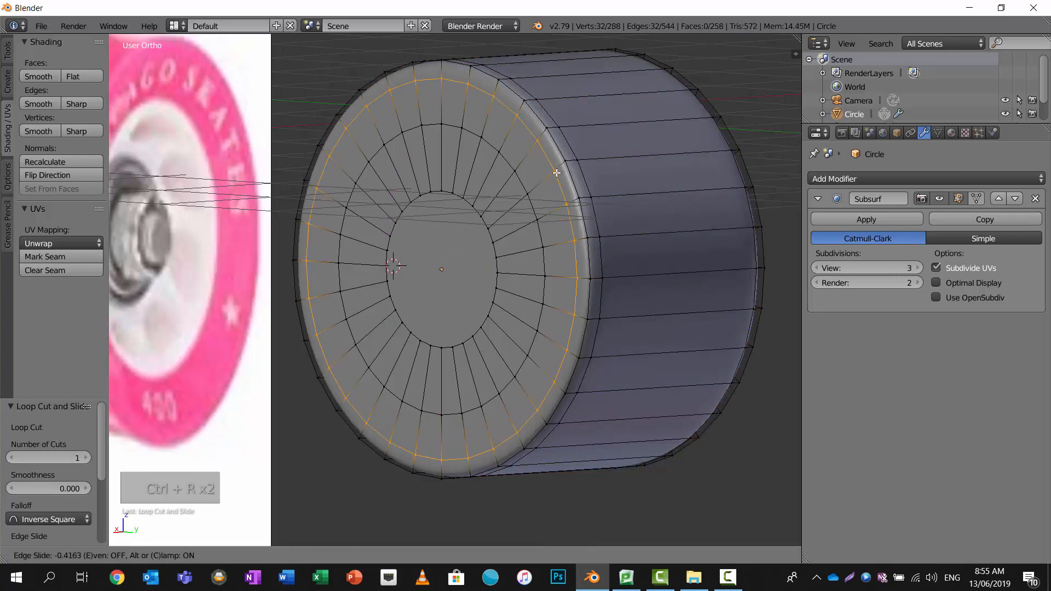
pyautogui.click(526, 187)
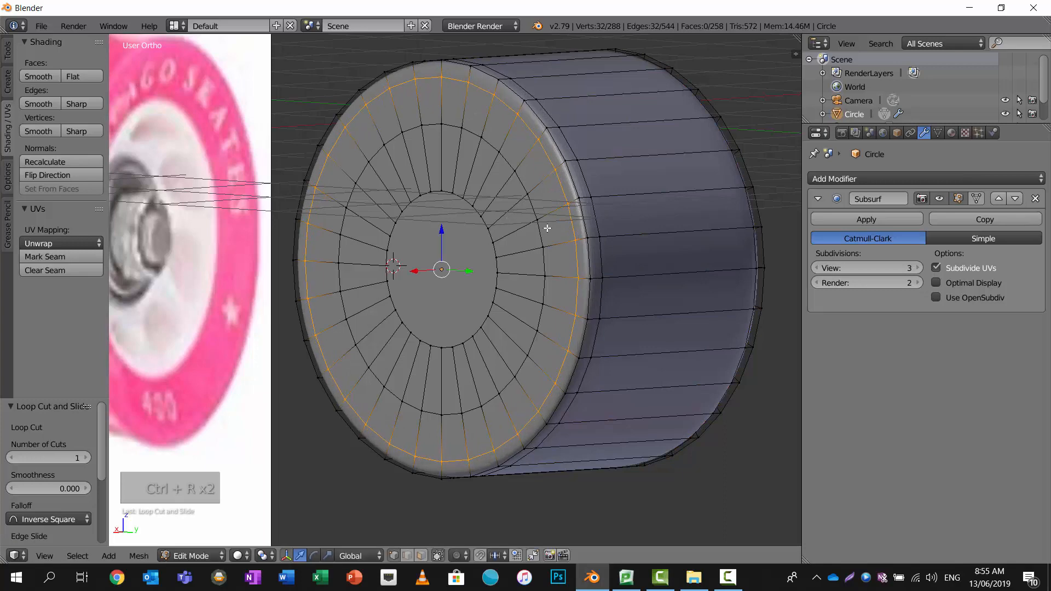
pyautogui.scroll(-1, 511, 220)
pyautogui.moveTo(512, 221); pyautogui.dragTo(521, 220, button='middle')
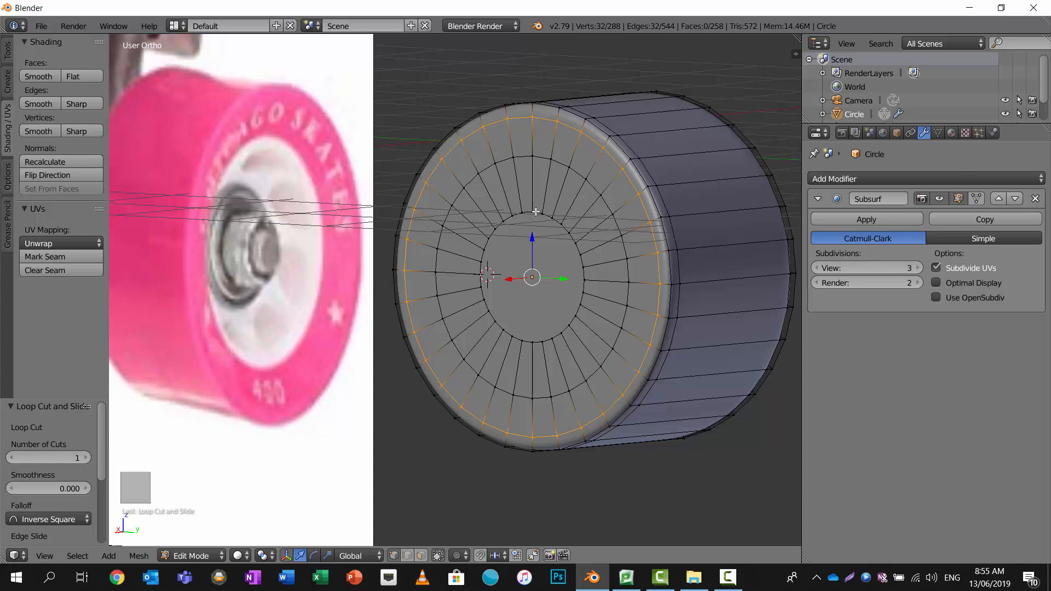
# Select the central face on the wheel's front and move it inward along X by -0.172.
pyautogui.keyDown('alt'); pyautogui.click(536, 212); pyautogui.keyUp('alt')
pyautogui.moveTo(539, 215); pyautogui.dragTo(501, 236, button='middle')
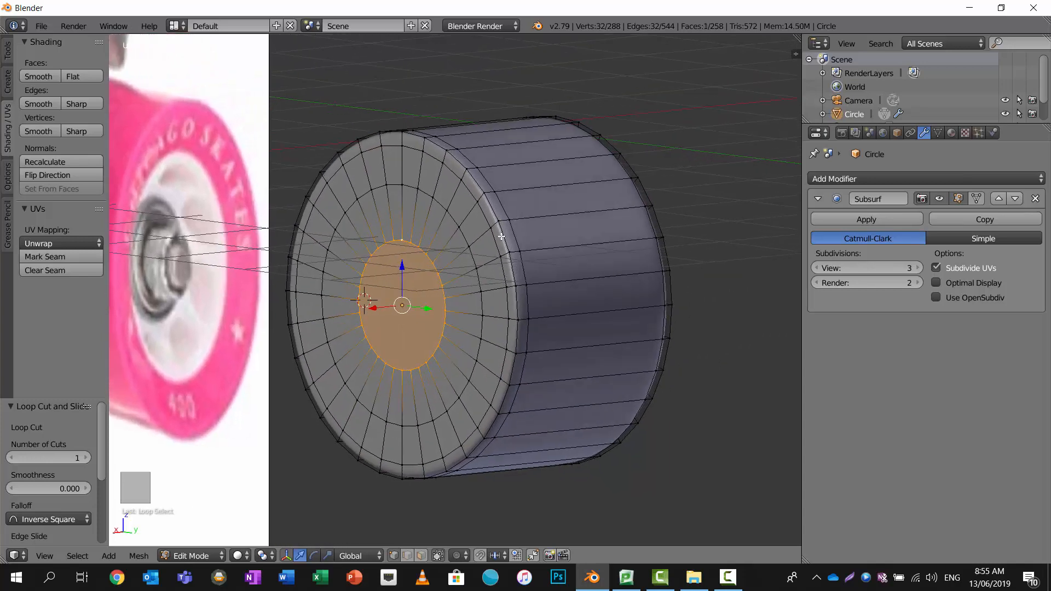
pyautogui.moveTo(418, 319); pyautogui.dragTo(415, 337, button='middle')
pyautogui.scroll(-1, 373, 389)
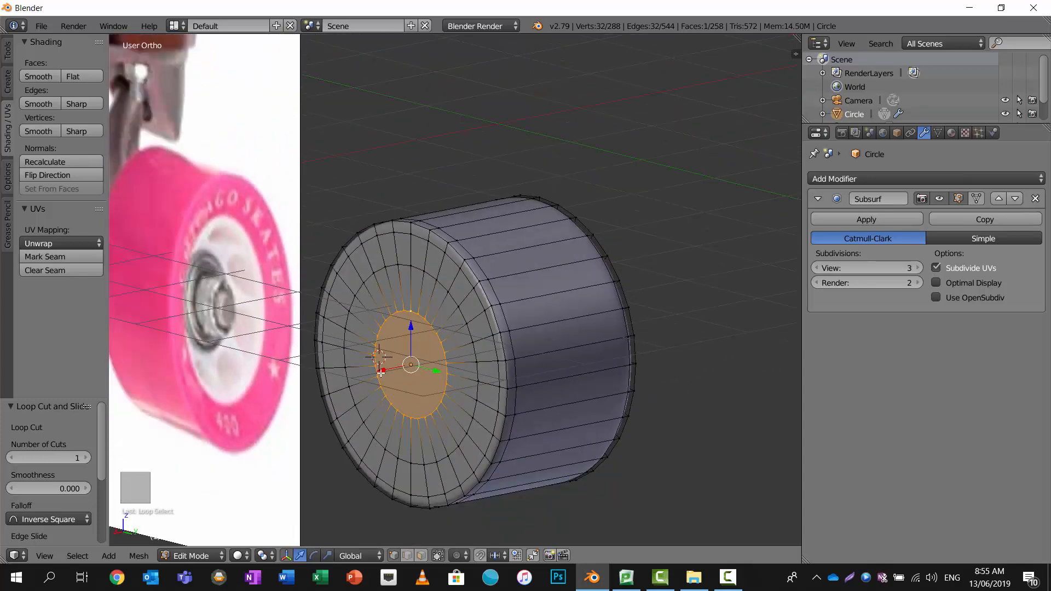
pyautogui.moveTo(382, 372); pyautogui.dragTo(394, 366)
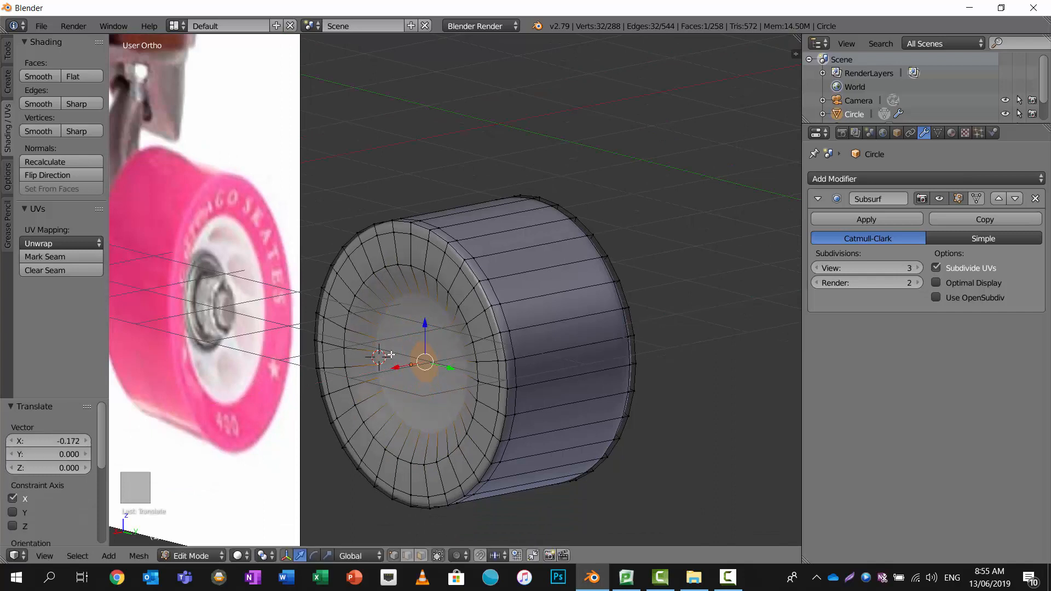
# Add a loop cut to the recessed sloping ring, slid outward by about 0.70 towards the recess's outer edge.
pyautogui.hotkey('ctrl', 'r')
pyautogui.click(399, 282)
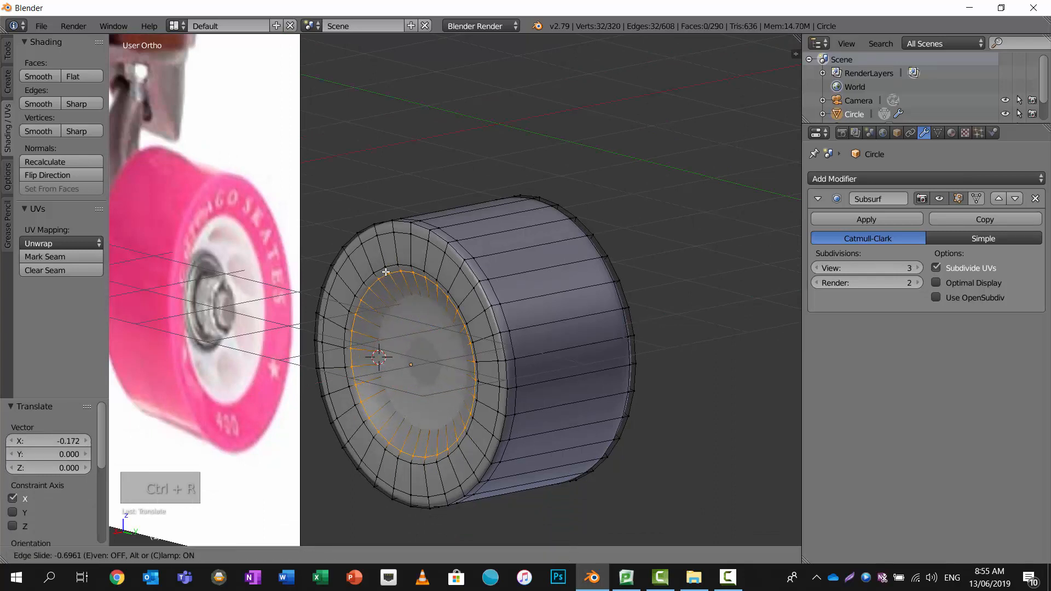
pyautogui.click(386, 272)
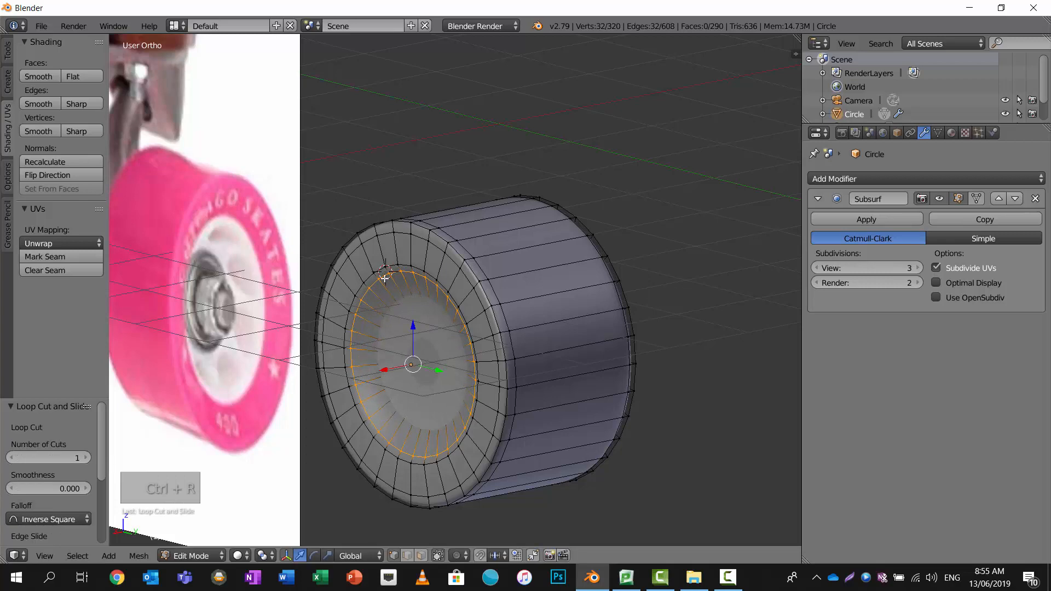
# Toggle the Subdivision Surface modifier's viewport display to compare the shapes, leaving it hidden.
pyautogui.click(938, 198)
pyautogui.click(938, 199)
pyautogui.click(938, 198)
pyautogui.click(938, 199)
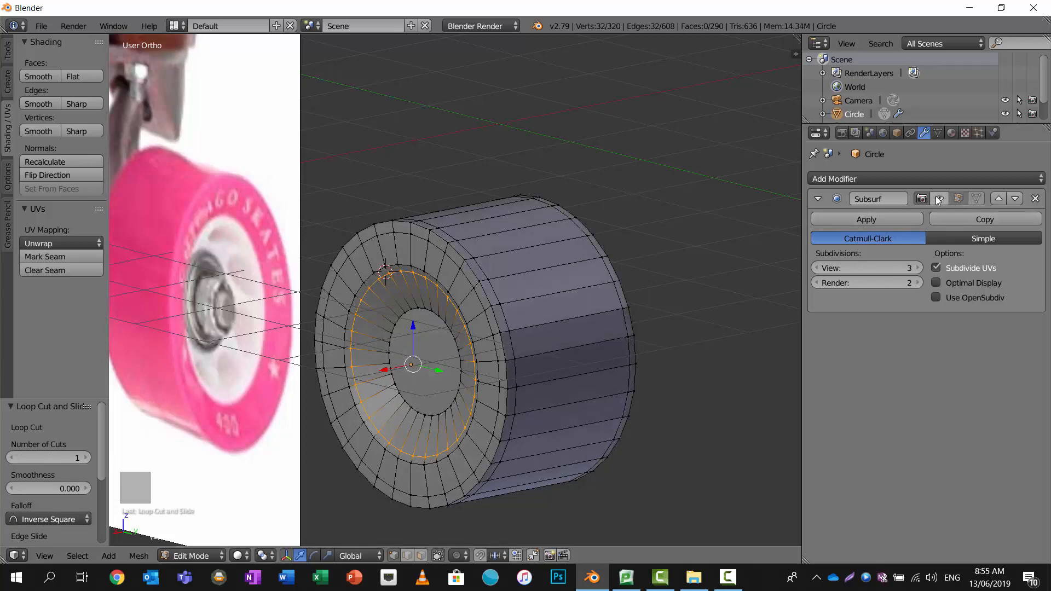
# Select the central hub face at the bottom of the recess and inset it by about 0.063.
pyautogui.scroll(1, 417, 333)
pyautogui.scroll(1, 417, 334)
pyautogui.keyDown('shift'); pyautogui.moveTo(417, 333); pyautogui.dragTo(532, 294, button='middle'); pyautogui.keyUp('shift')
pyautogui.scroll(-2, 528, 304)
pyautogui.scroll(3, 542, 338)
pyautogui.keyDown('shift'); pyautogui.moveTo(542, 338); pyautogui.dragTo(486, 291, button='middle'); pyautogui.keyUp('shift')
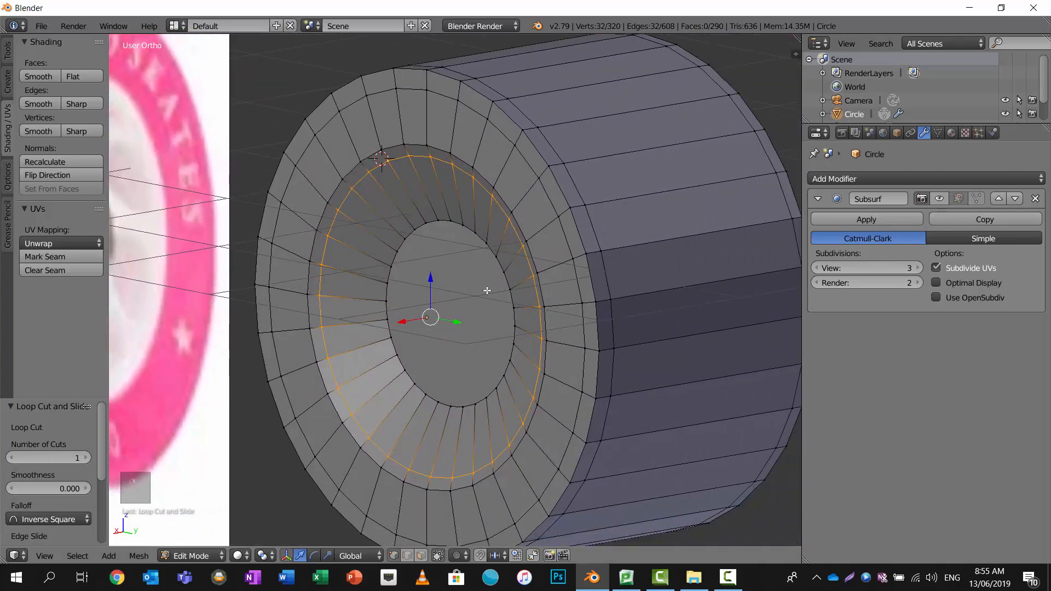
pyautogui.keyDown('alt'); pyautogui.click(468, 226); pyautogui.keyUp('alt')
pyautogui.scroll(1, 476, 240)
pyautogui.scroll(-2, 479, 252)
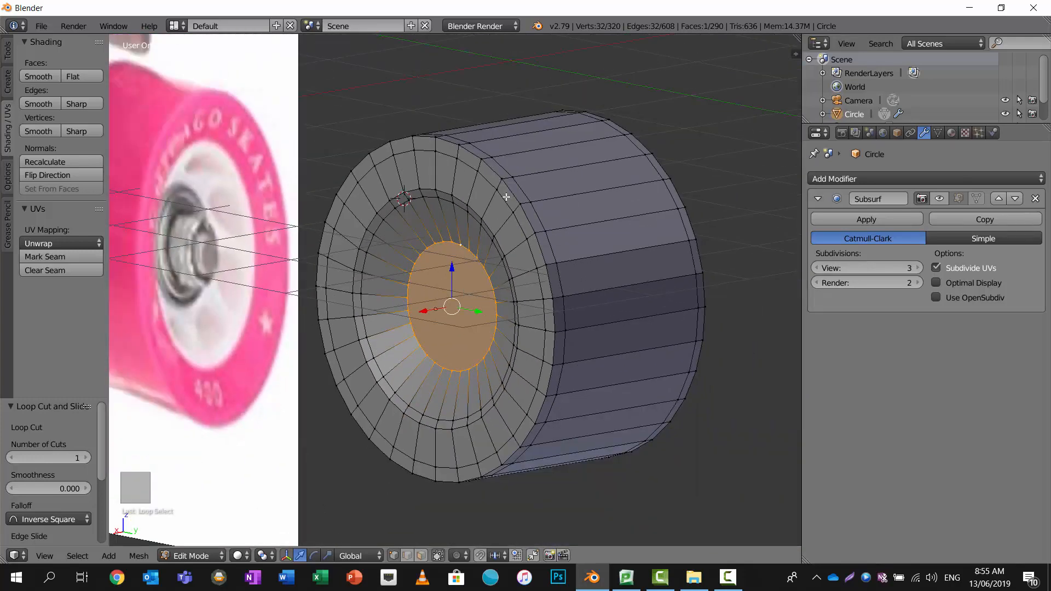
pyautogui.press('i')
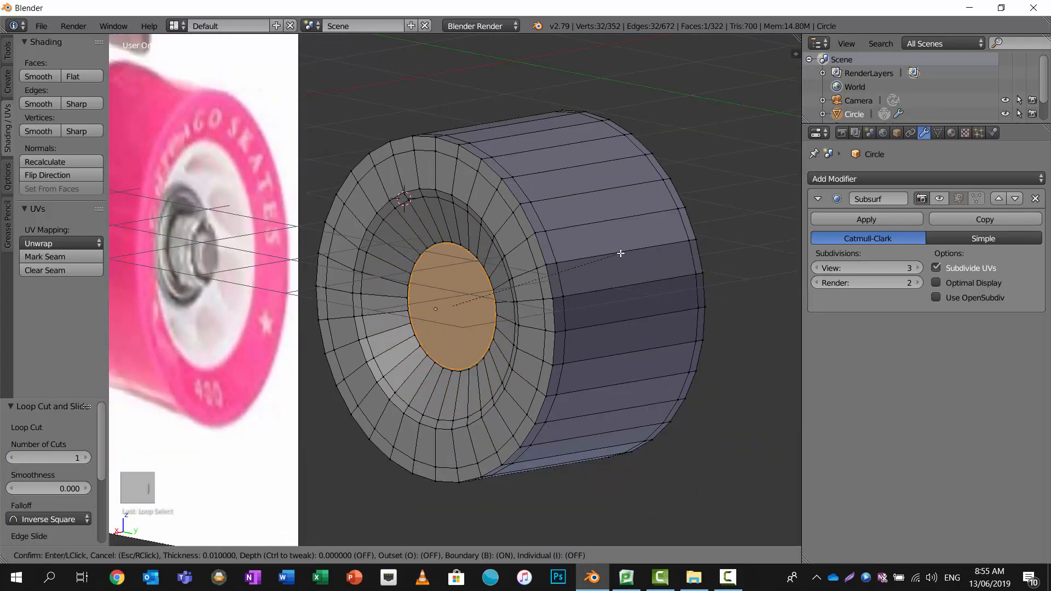
pyautogui.click(615, 257)
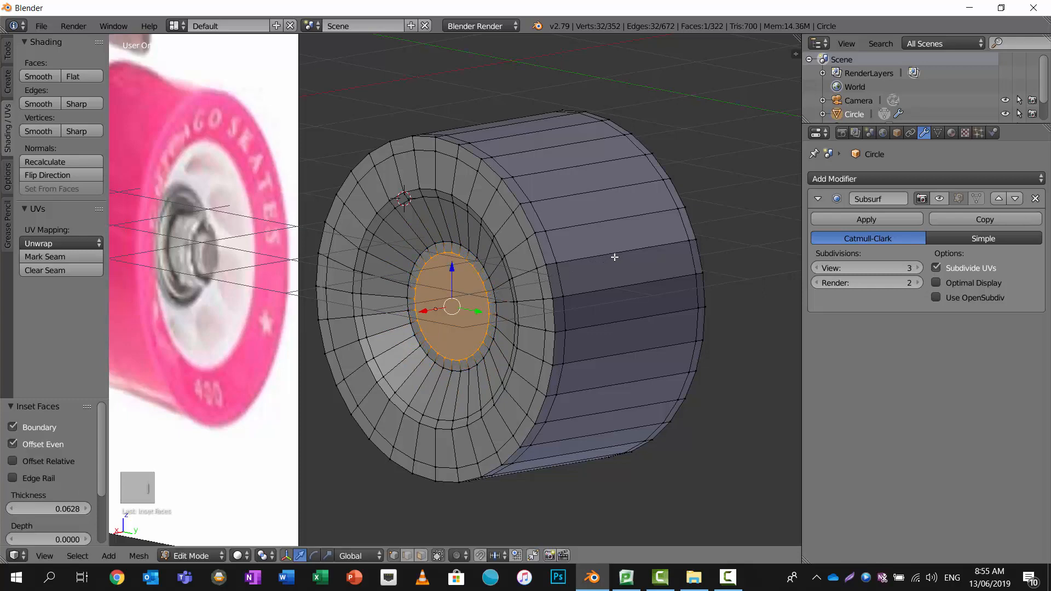
# Inset the central hub face three more times as narrow rings, the last two by about 0.026 and 0.031.
pyautogui.scroll(3, 546, 272)
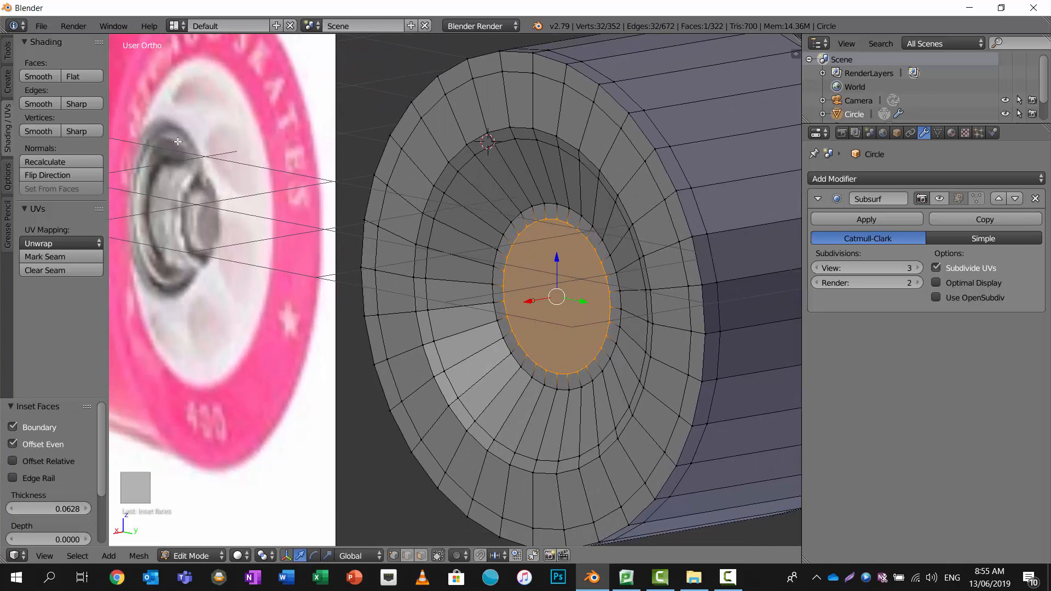
pyautogui.press('i')
pyautogui.click(691, 247)
pyautogui.press('i')
pyautogui.click(687, 248)
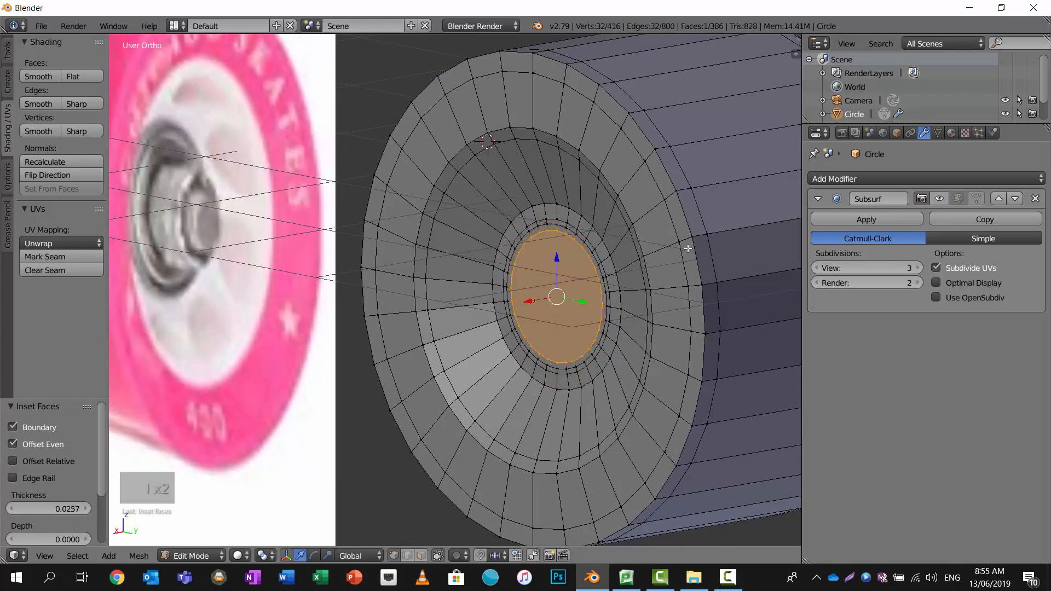
pyautogui.press('i')
pyautogui.click(618, 258)
pyautogui.scroll(1, 619, 261)
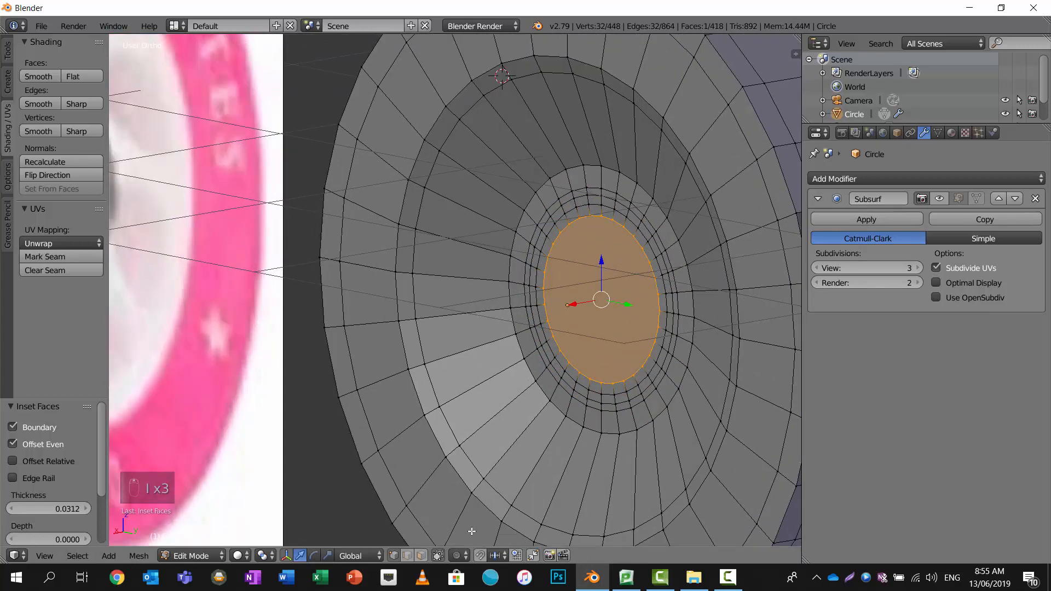
# In face selection mode, select the middle of the three narrow rings around the hub face and extrude it inward by about 0.029.
pyautogui.keyDown('shift'); pyautogui.click(393, 556); pyautogui.keyUp('shift')
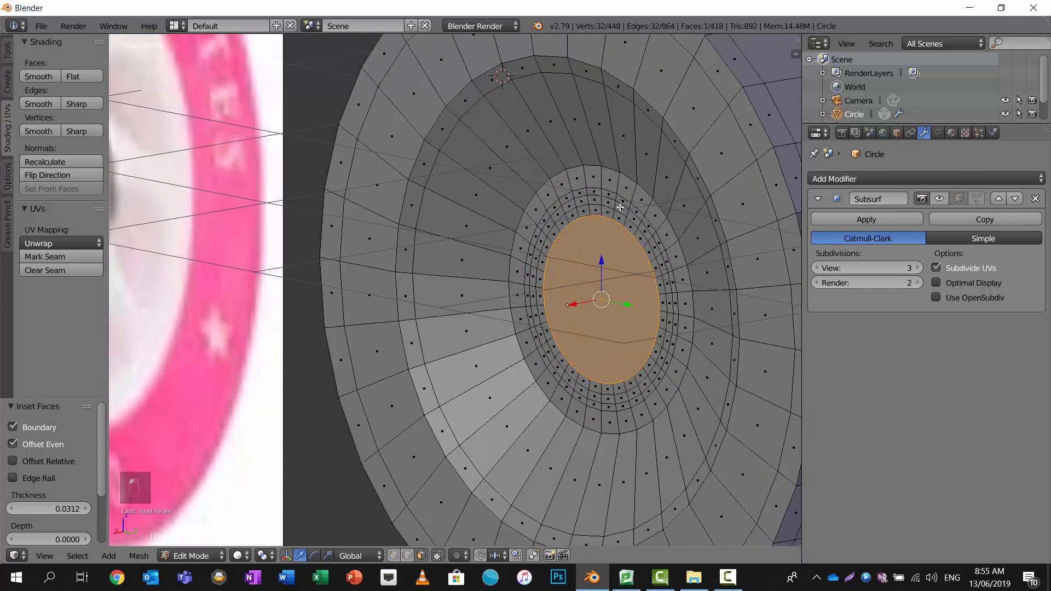
pyautogui.keyDown('alt'); pyautogui.rightClick(615, 206); pyautogui.keyUp('alt')
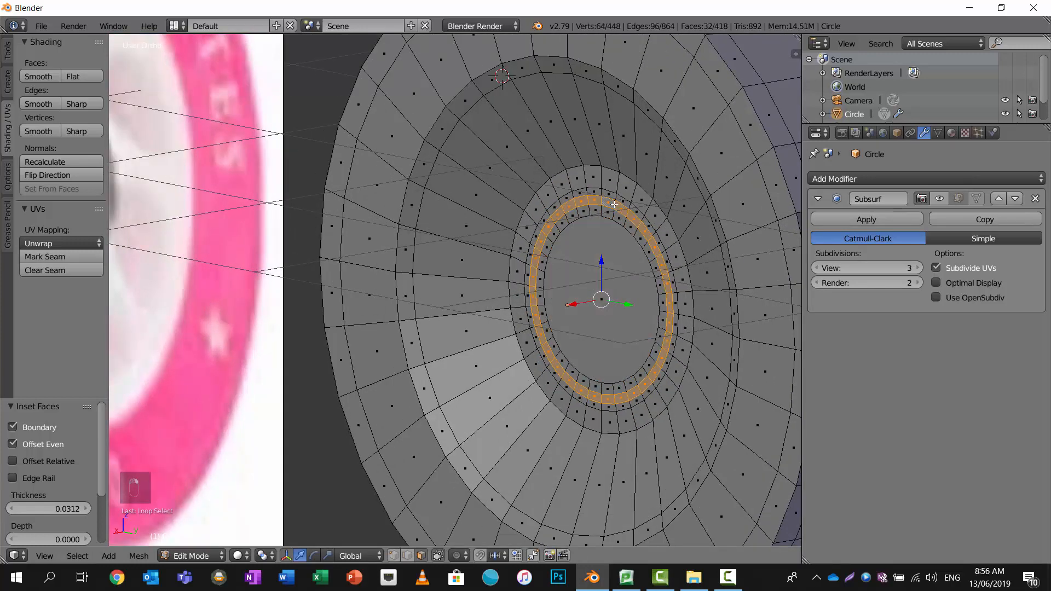
pyautogui.moveTo(615, 205); pyautogui.dragTo(445, 353, button='middle')
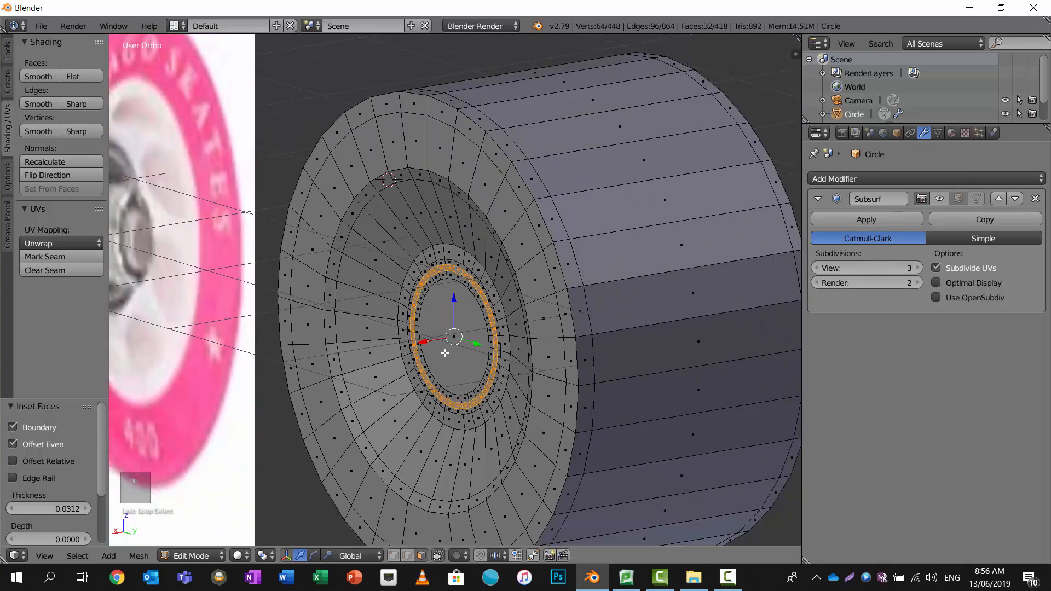
pyautogui.moveTo(425, 343); pyautogui.dragTo(426, 341)
pyautogui.hotkey('ctrl', 'z')
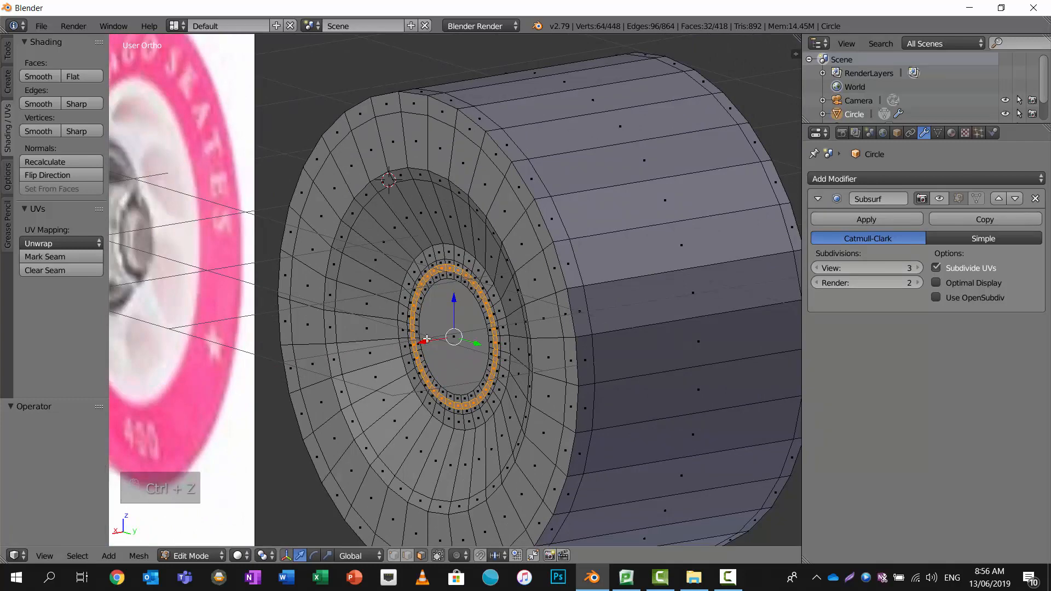
pyautogui.scroll(5, 469, 276)
pyautogui.press('e')
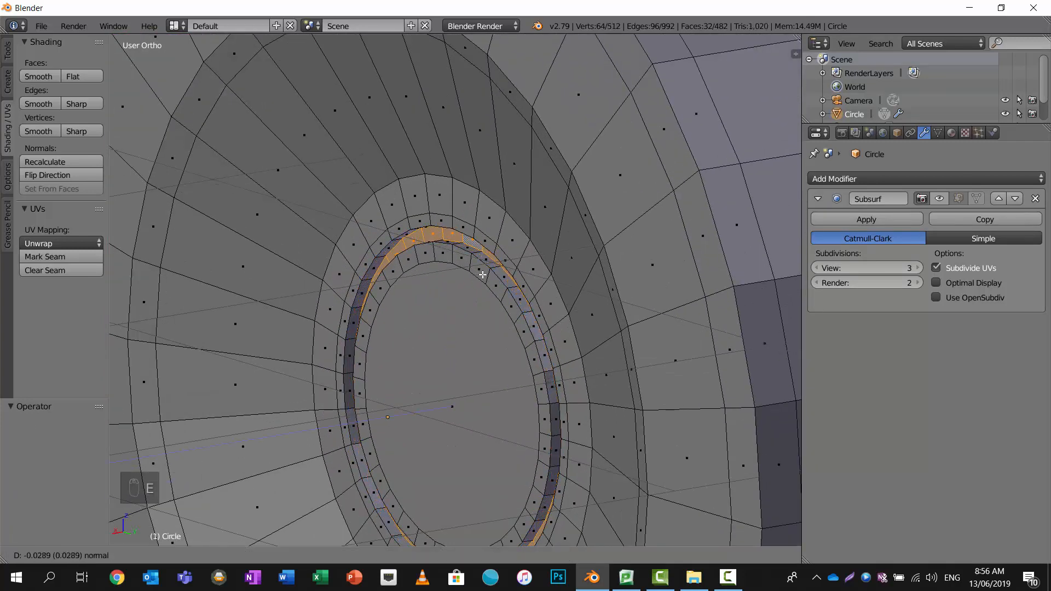
pyautogui.click(482, 274)
pyautogui.scroll(-2, 482, 275)
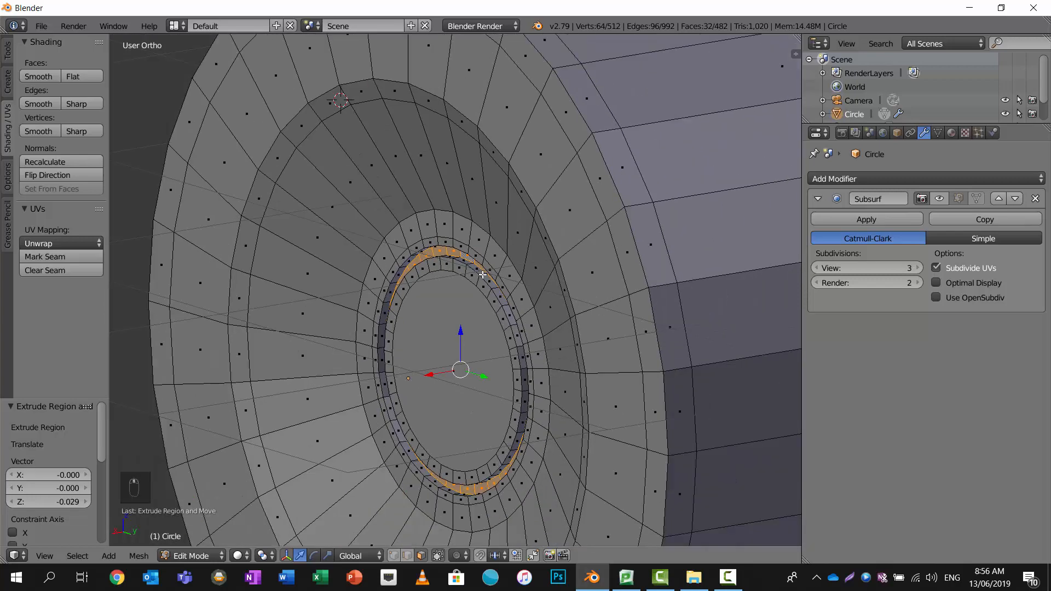
pyautogui.scroll(-4, 484, 272)
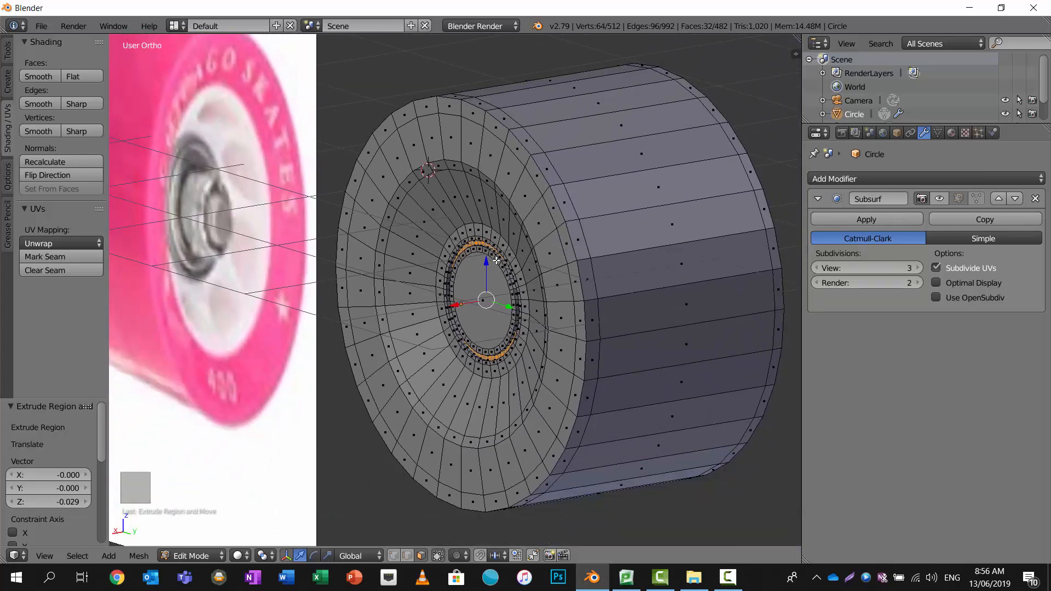
# Select the central hub face and delete it as a face to open a hole in the wheel's centre.
pyautogui.moveTo(496, 260); pyautogui.dragTo(386, 265, button='middle')
pyautogui.scroll(-3, 581, 273)
pyautogui.scroll(7, 581, 268)
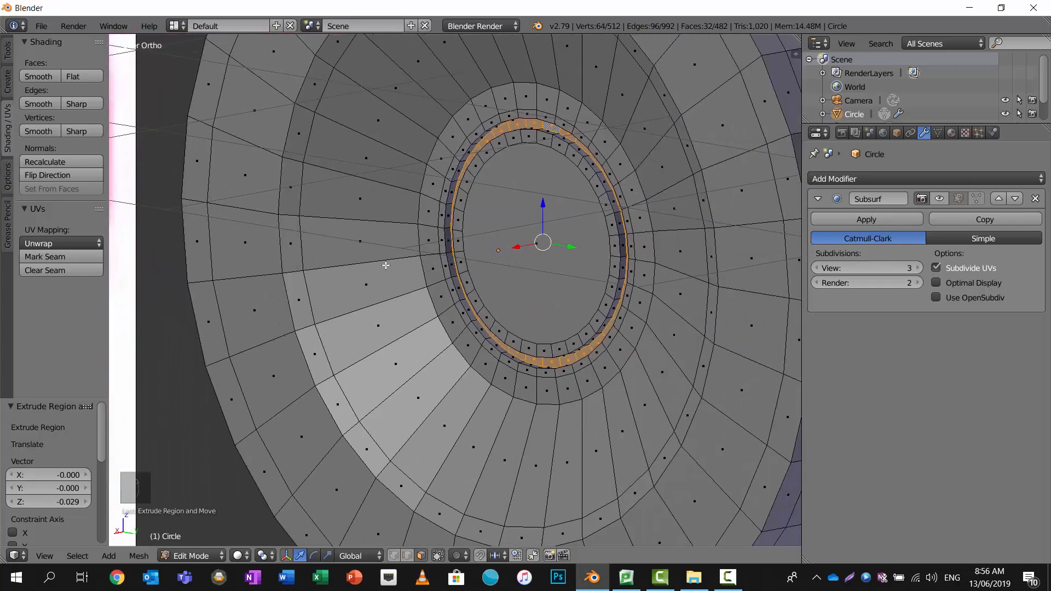
pyautogui.scroll(-4, 509, 259)
pyautogui.scroll(4, 524, 259)
pyautogui.rightClick(523, 259)
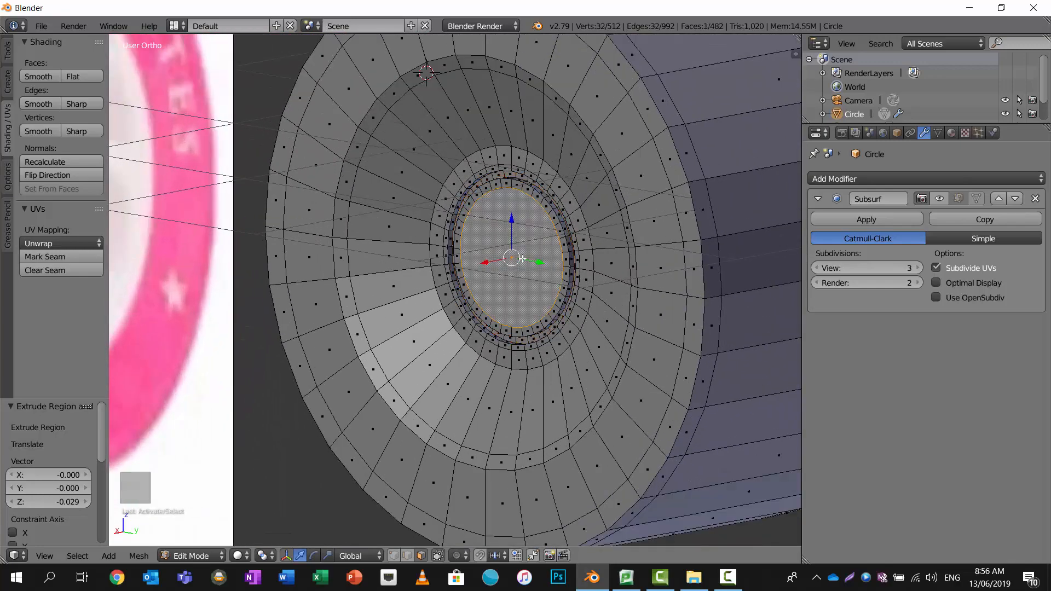
pyautogui.press('x')
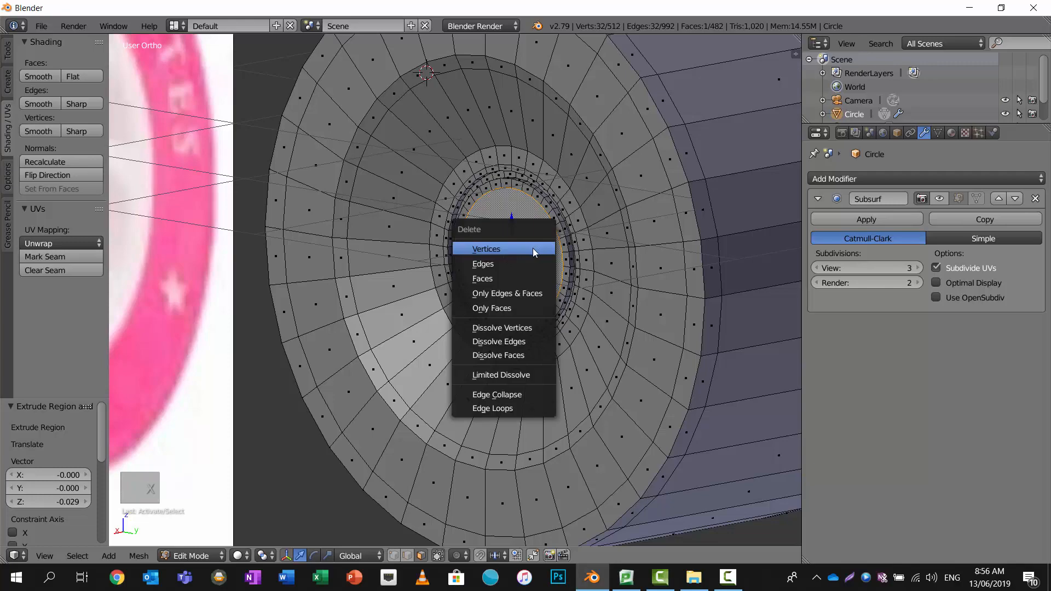
pyautogui.click(496, 278)
pyautogui.scroll(2, 607, 271)
pyautogui.scroll(-5, 608, 271)
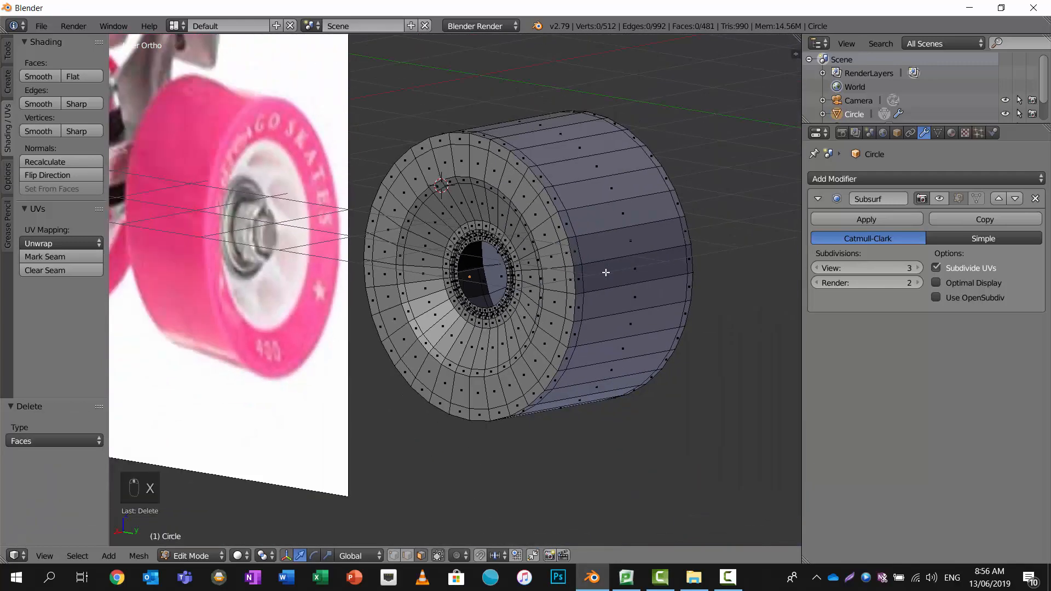
# Add one unslid loop cut around the middle of the wheel's tread.
pyautogui.moveTo(605, 274); pyautogui.dragTo(543, 263, button='middle')
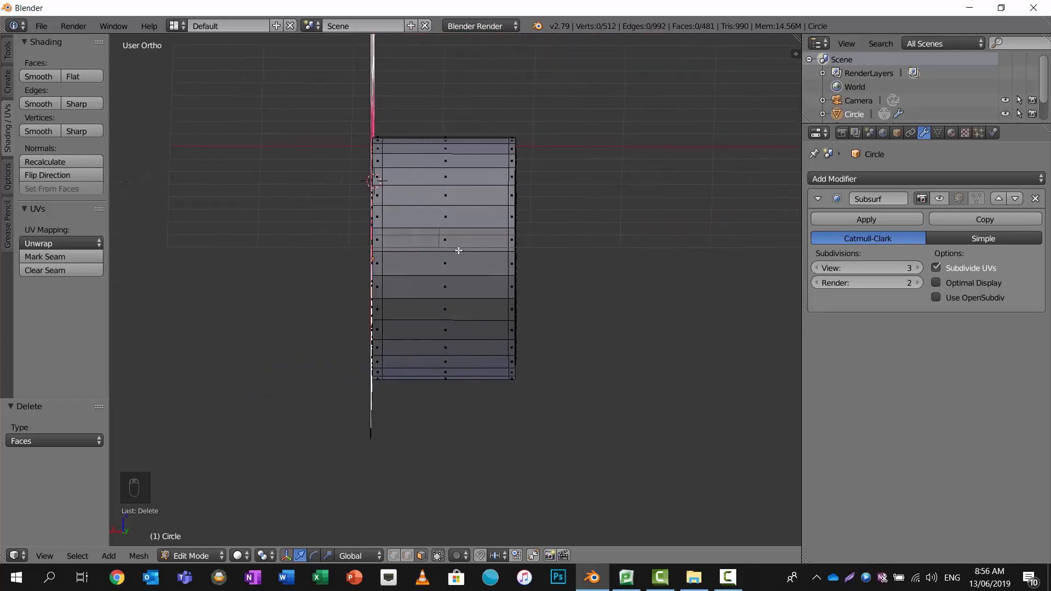
pyautogui.hotkey('ctrl', 'r')
pyautogui.click(419, 227)
pyautogui.rightClick(419, 227)
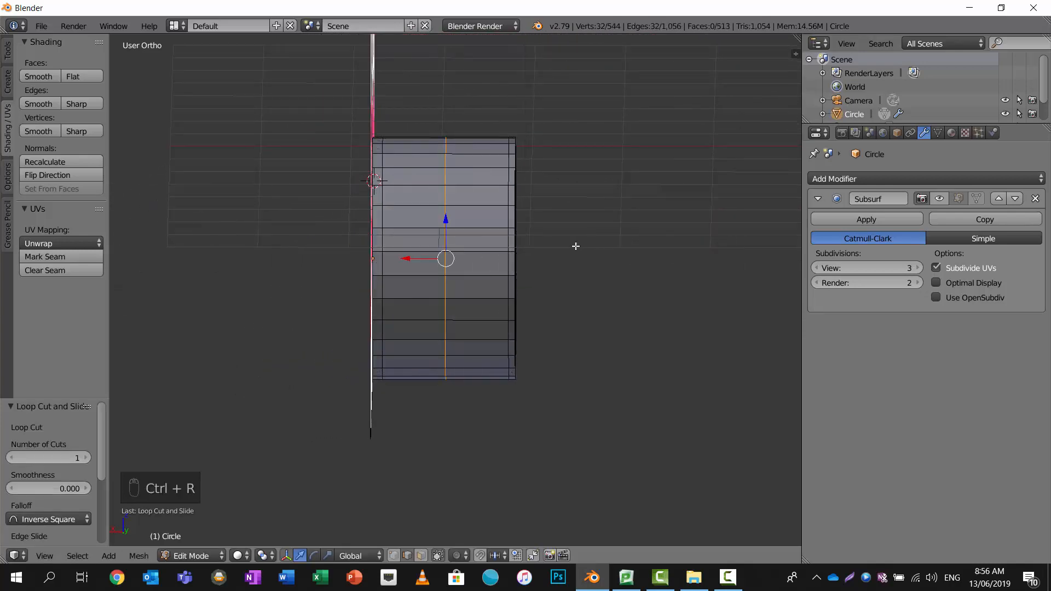
# In wireframe view, select all vertices on the back half behind the middle loop, delete them, and return to solid shading.
pyautogui.press('z')
pyautogui.press('a')
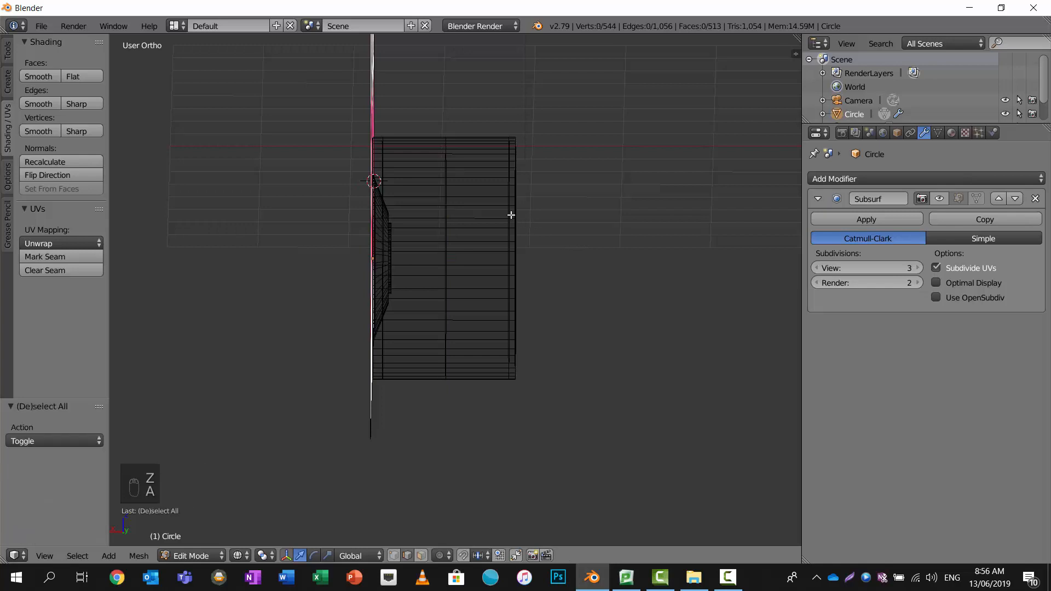
pyautogui.press('b')
pyautogui.moveTo(480, 101); pyautogui.dragTo(620, 450)
pyautogui.press('x')
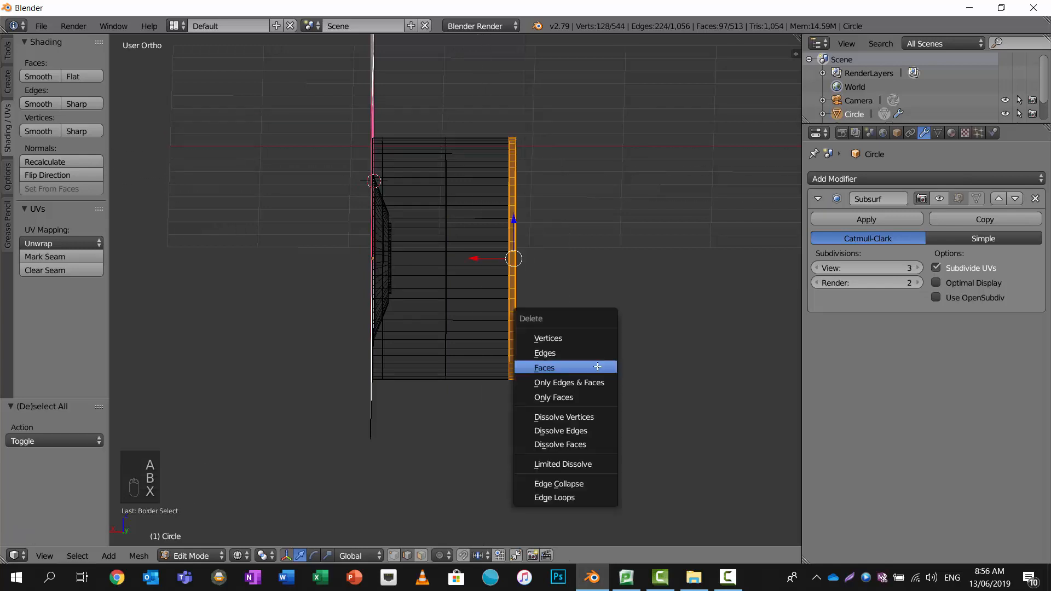
pyautogui.click(586, 337)
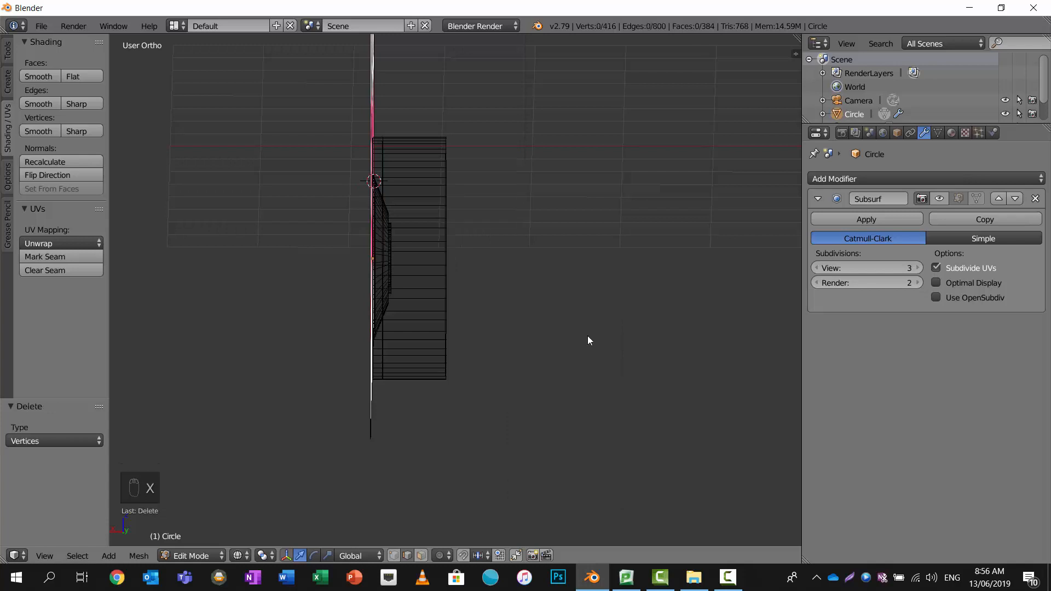
pyautogui.press('z')
# Add a Mirror modifier shown in Edit Mode, with the Y and Z axes enabled and X disabled.
pyautogui.click(892, 177)
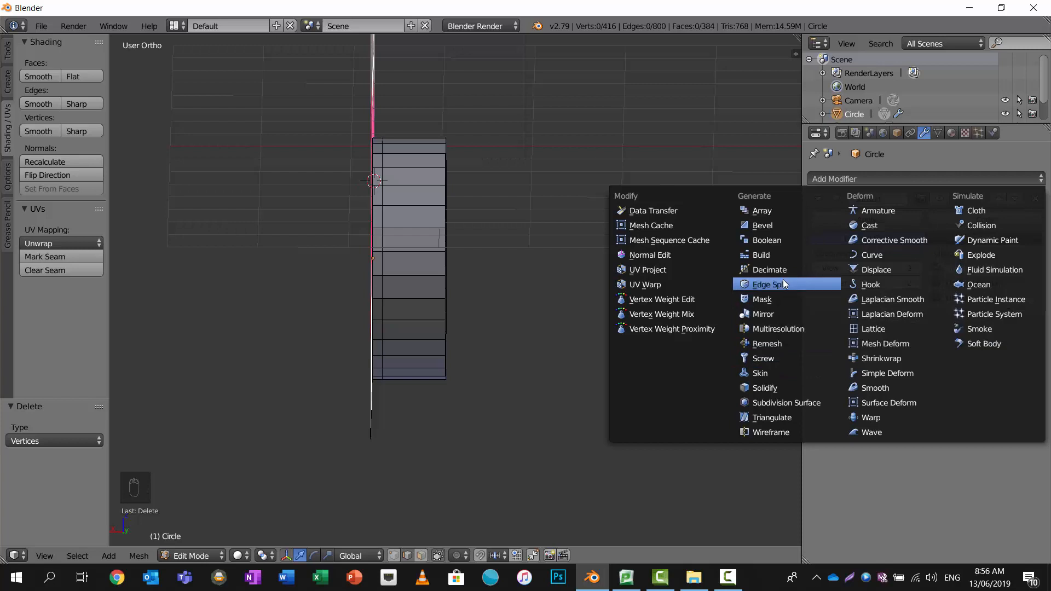
pyautogui.click(794, 312)
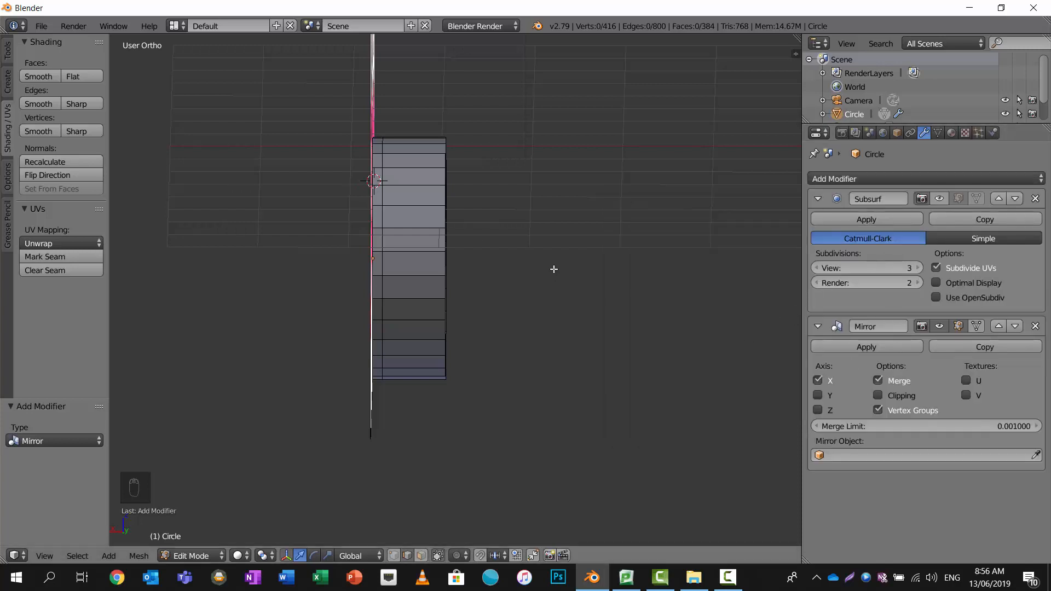
pyautogui.moveTo(554, 269); pyautogui.dragTo(573, 265, button='middle')
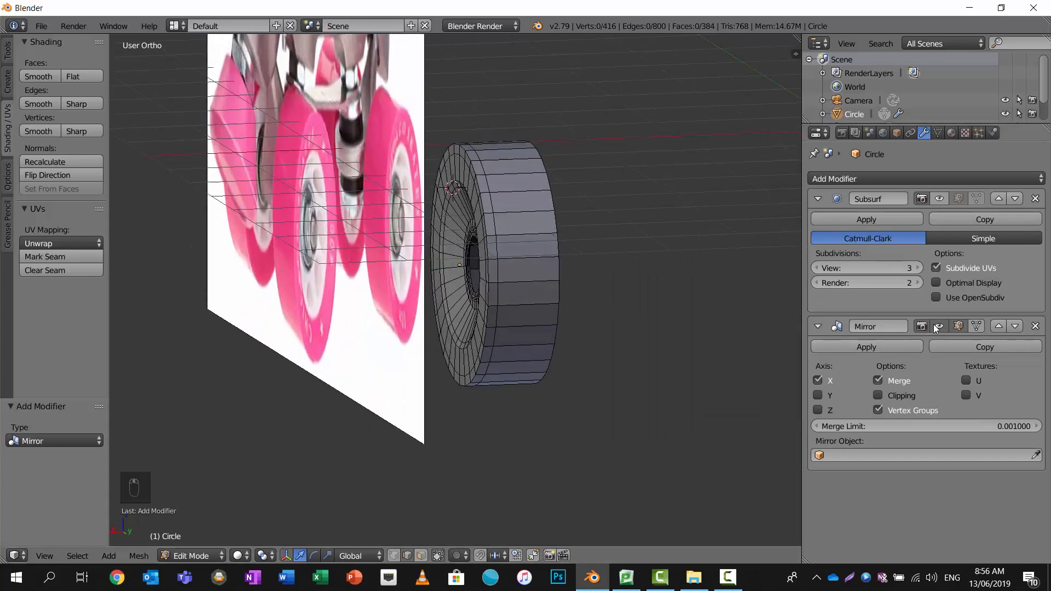
pyautogui.click(958, 326)
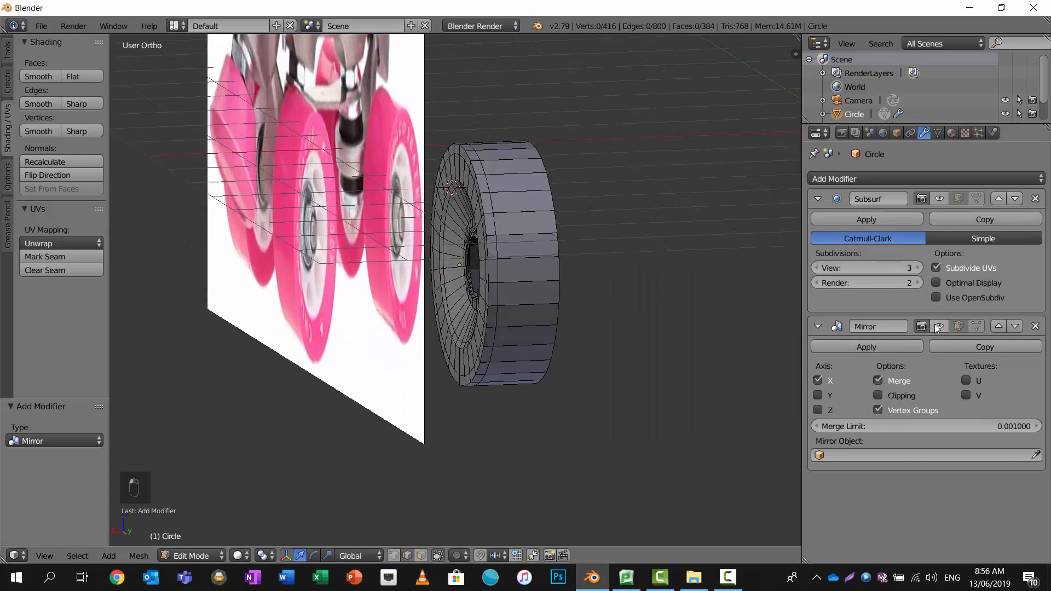
pyautogui.click(818, 409)
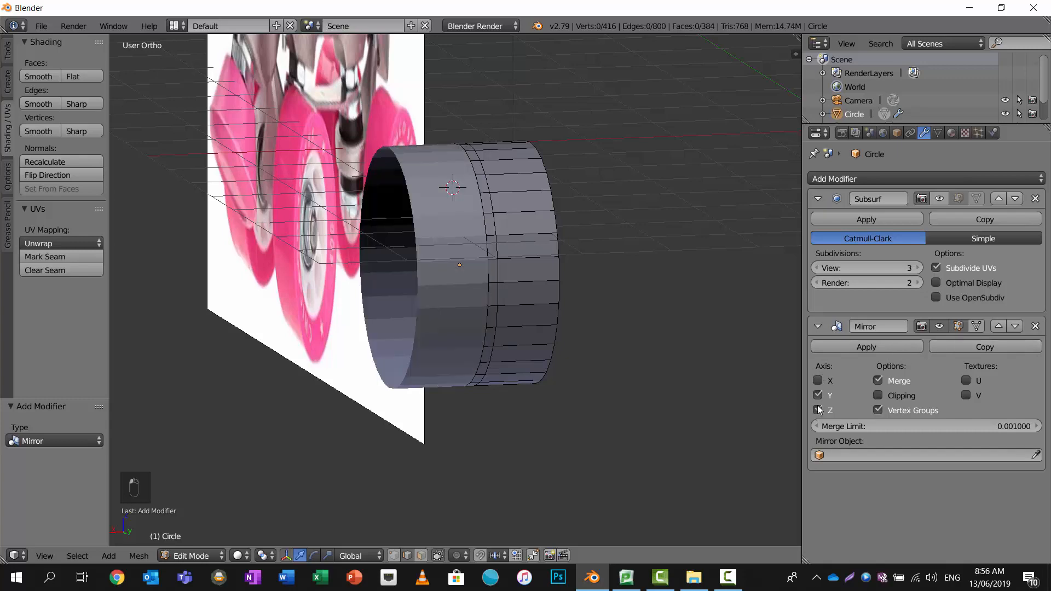
pyautogui.moveTo(564, 249); pyautogui.dragTo(548, 247, button='middle')
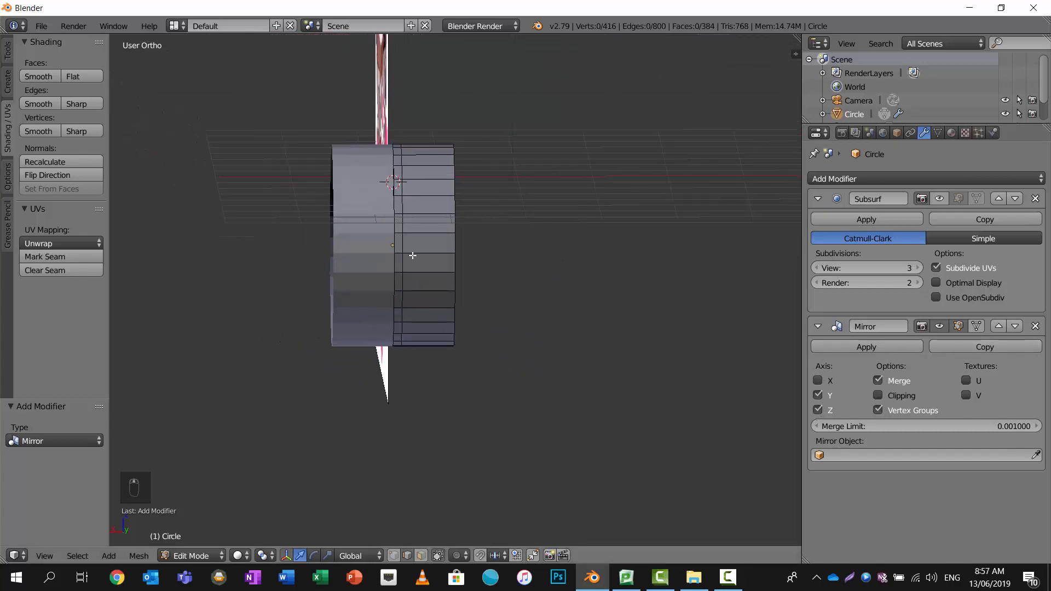
pyautogui.scroll(3, 401, 245)
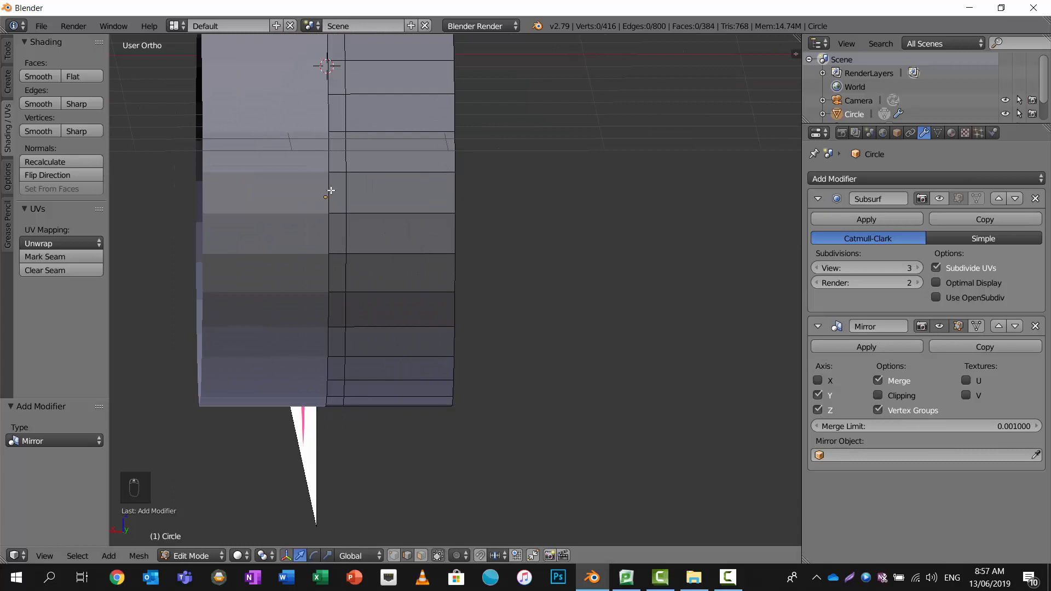
pyautogui.moveTo(330, 190); pyautogui.dragTo(383, 195, button='middle')
pyautogui.scroll(-2, 370, 199)
pyautogui.scroll(-2, 369, 200)
# Move the entire half wheel about 0.99 along X, and fine-tune its position until its open edge meets the mirrored copy.
pyautogui.press('a')
pyautogui.press('a')
pyautogui.press('a')
pyautogui.press('a')
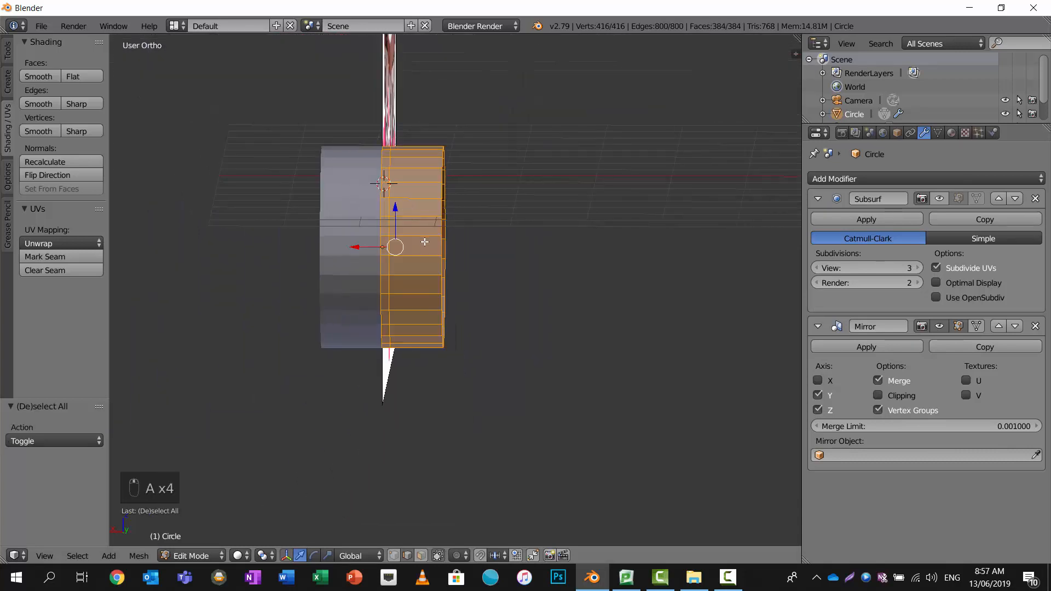
pyautogui.moveTo(357, 248); pyautogui.dragTo(282, 249)
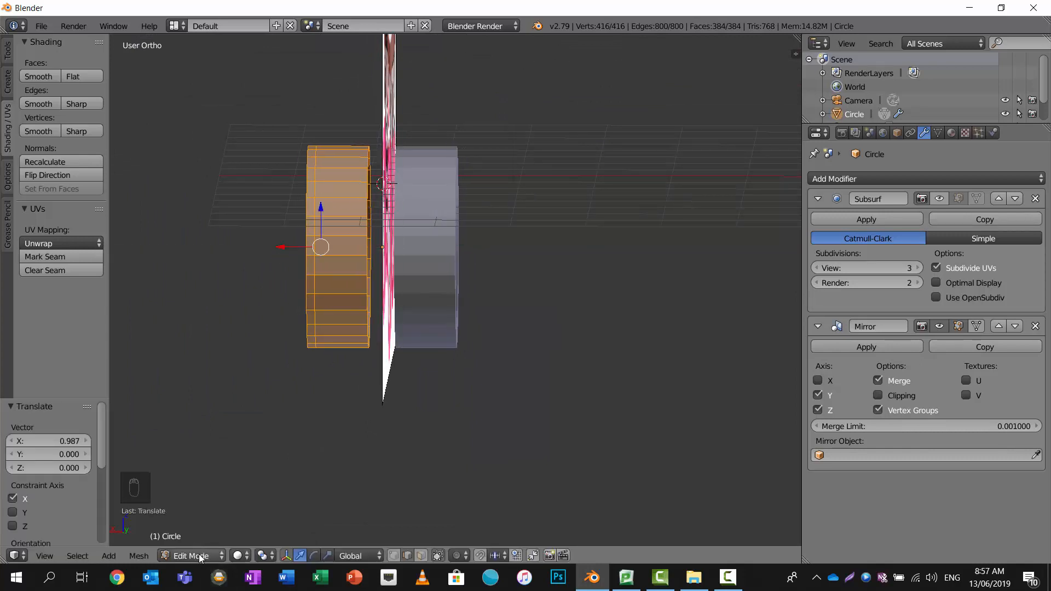
pyautogui.scroll(4, 359, 287)
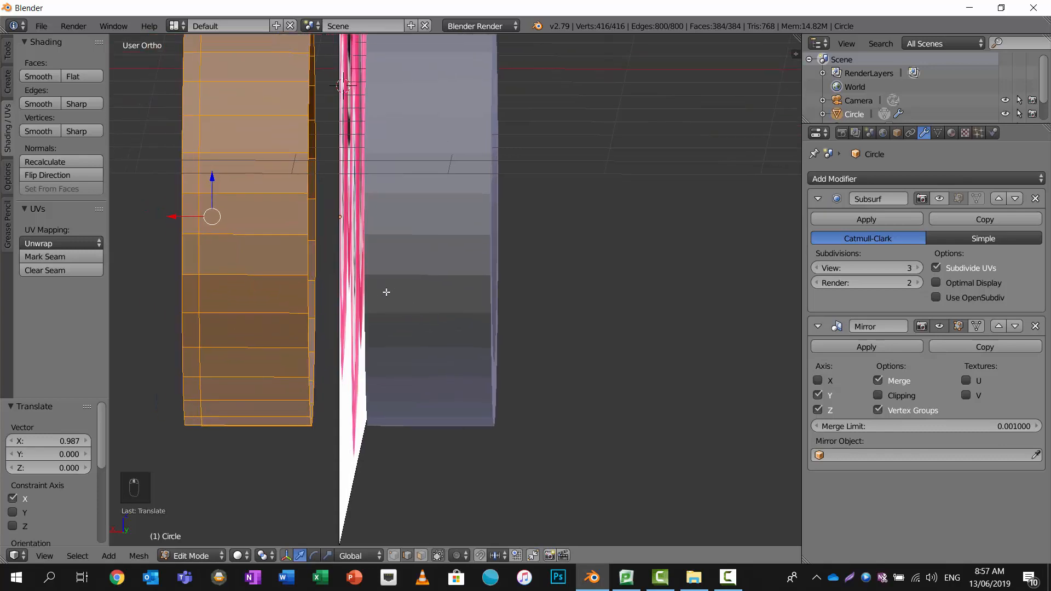
pyautogui.keyDown('shift'); pyautogui.moveTo(241, 250); pyautogui.dragTo(429, 242); pyautogui.keyUp('shift')
pyautogui.moveTo(428, 243)
pyautogui.mouseDown(button='middle')
pyautogui.moveTo(394, 252)
pyautogui.moveTo(431, 246)
pyautogui.mouseUp(button='middle')
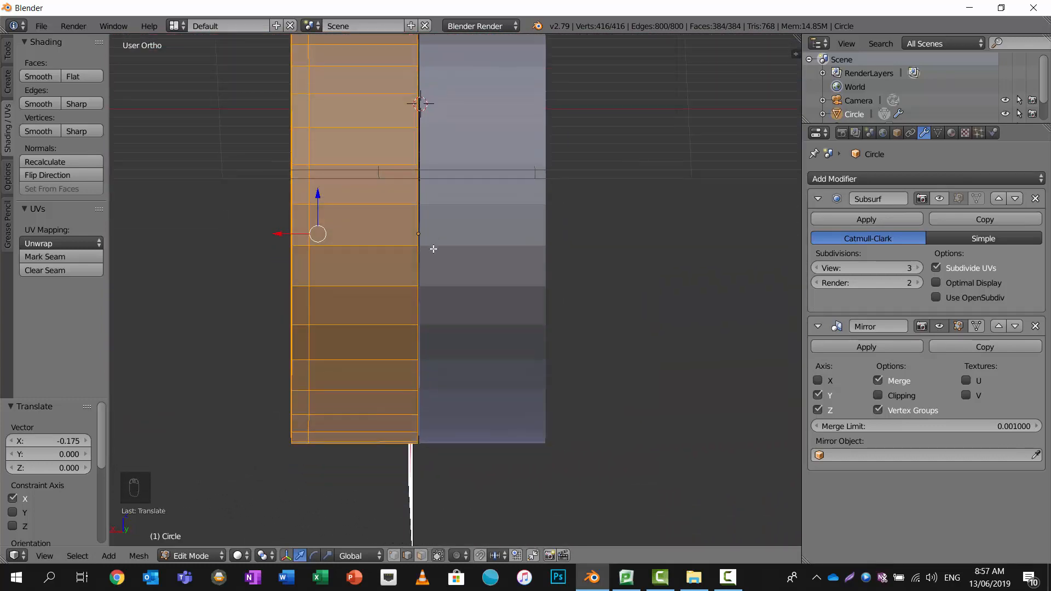
# Enable Clipping on the Mirror modifier and shift the tread's open edge loop along X onto the mirror seam.
pyautogui.click(878, 395)
pyautogui.press('a')
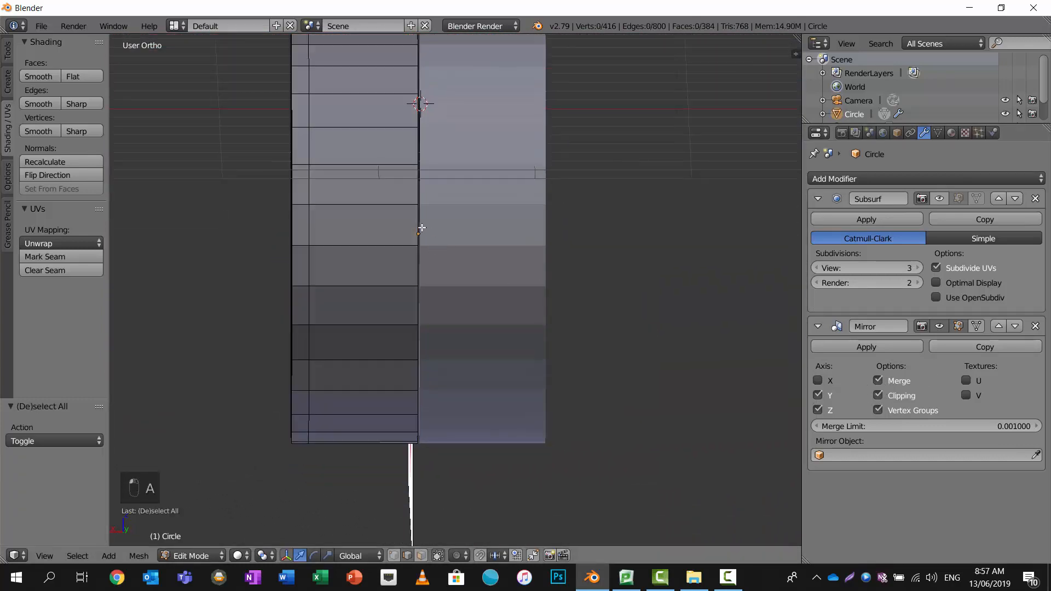
pyautogui.keyDown('alt'); pyautogui.rightClick(416, 224); pyautogui.keyUp('alt')
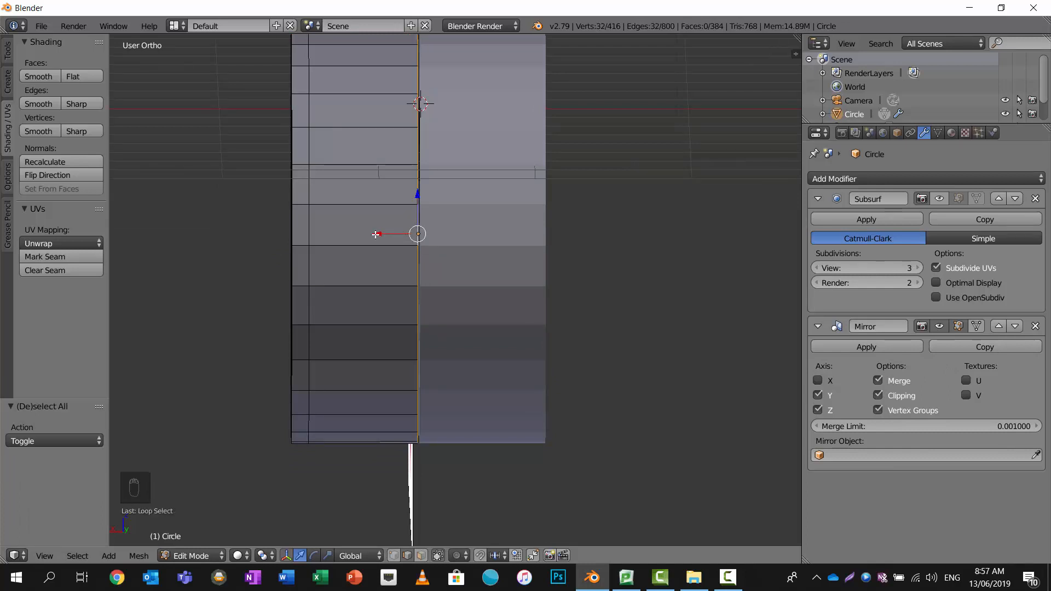
pyautogui.moveTo(376, 234)
pyautogui.mouseDown()
pyautogui.moveTo(345, 235)
pyautogui.moveTo(405, 224)
pyautogui.moveTo(375, 236)
pyautogui.mouseUp()
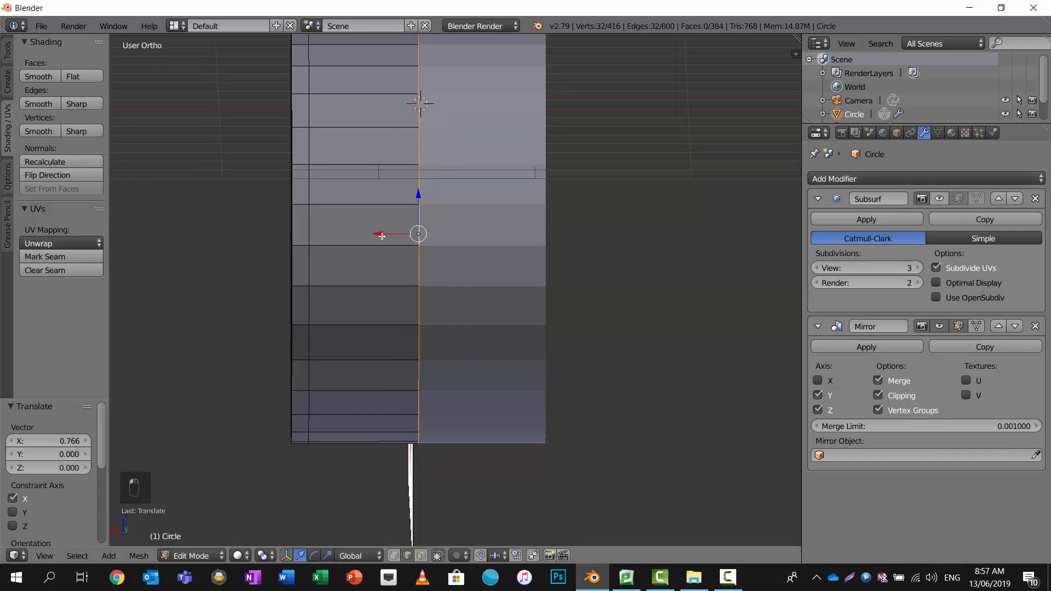
# Extrude the edge loop around the hub's central opening about -0.69 along X into the wheel.
pyautogui.moveTo(577, 219); pyautogui.dragTo(556, 197, button='middle')
pyautogui.scroll(-3, 556, 197)
pyautogui.scroll(6, 291, 194)
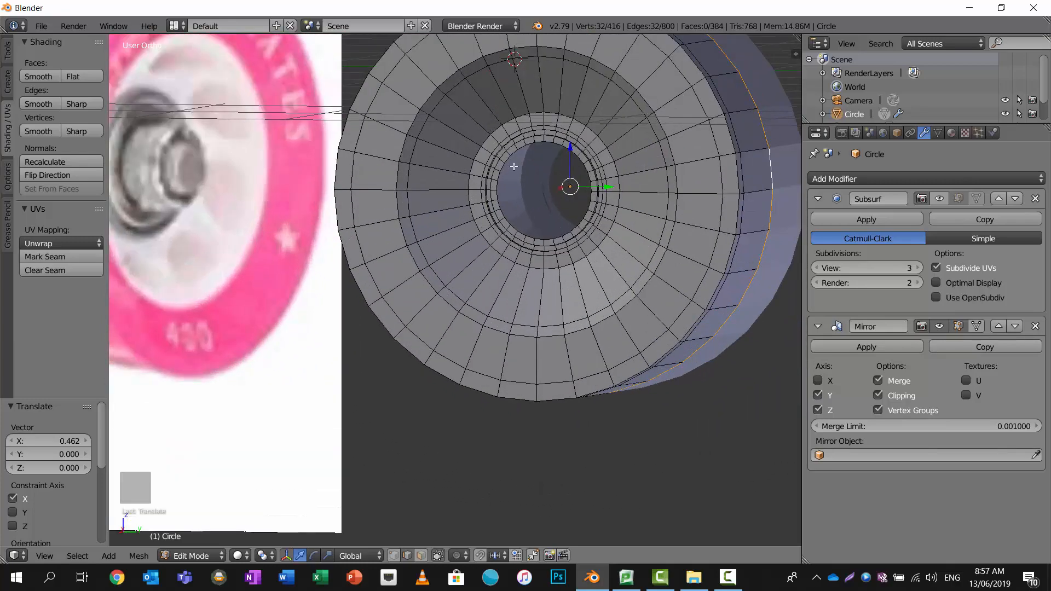
pyautogui.scroll(-3, 290, 195)
pyautogui.scroll(5, 298, 200)
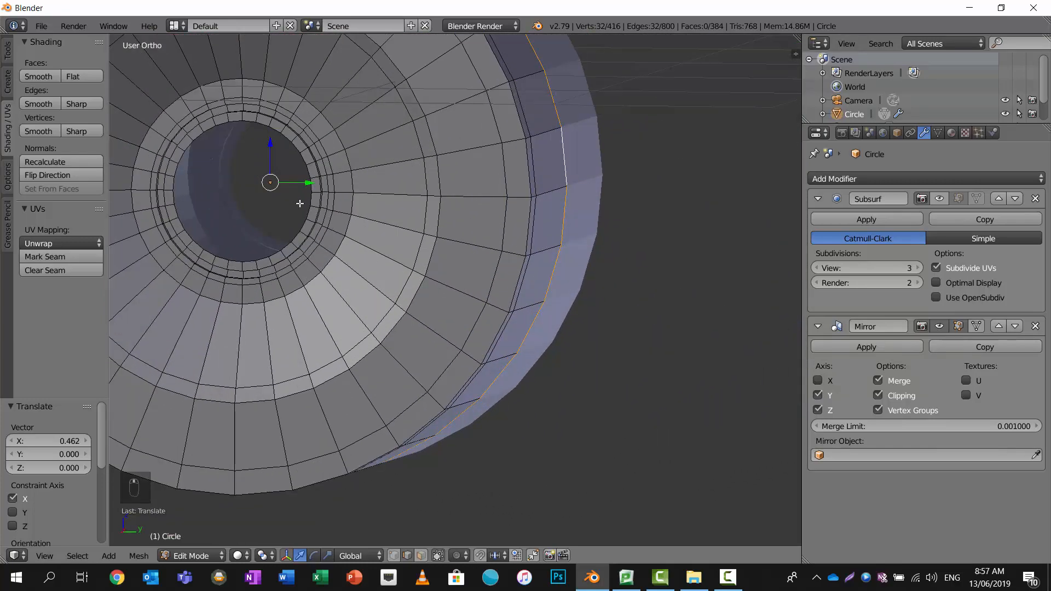
pyautogui.moveTo(392, 236); pyautogui.dragTo(403, 234, button='middle')
pyautogui.scroll(-3, 448, 187)
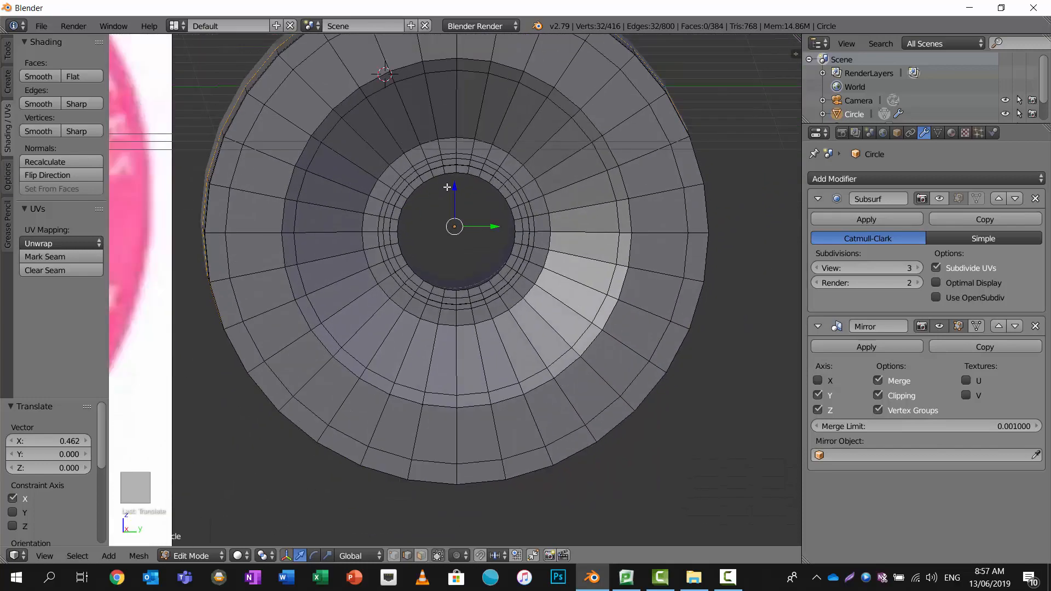
pyautogui.scroll(4, 448, 187)
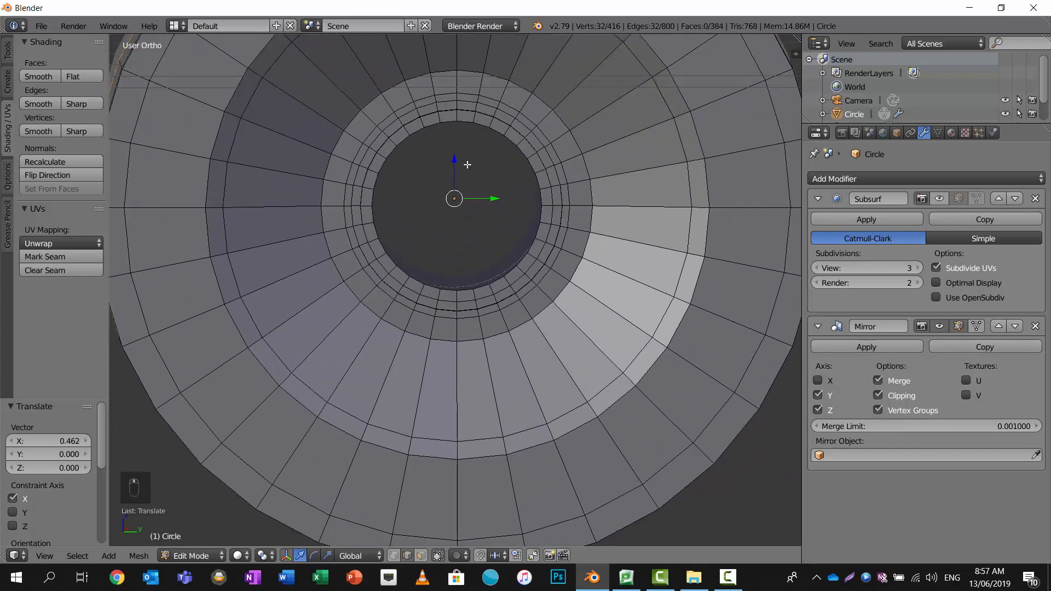
pyautogui.keyDown('alt'); pyautogui.rightClick(464, 122); pyautogui.keyUp('alt')
pyautogui.moveTo(464, 121); pyautogui.dragTo(515, 172, button='middle')
pyautogui.press('e')
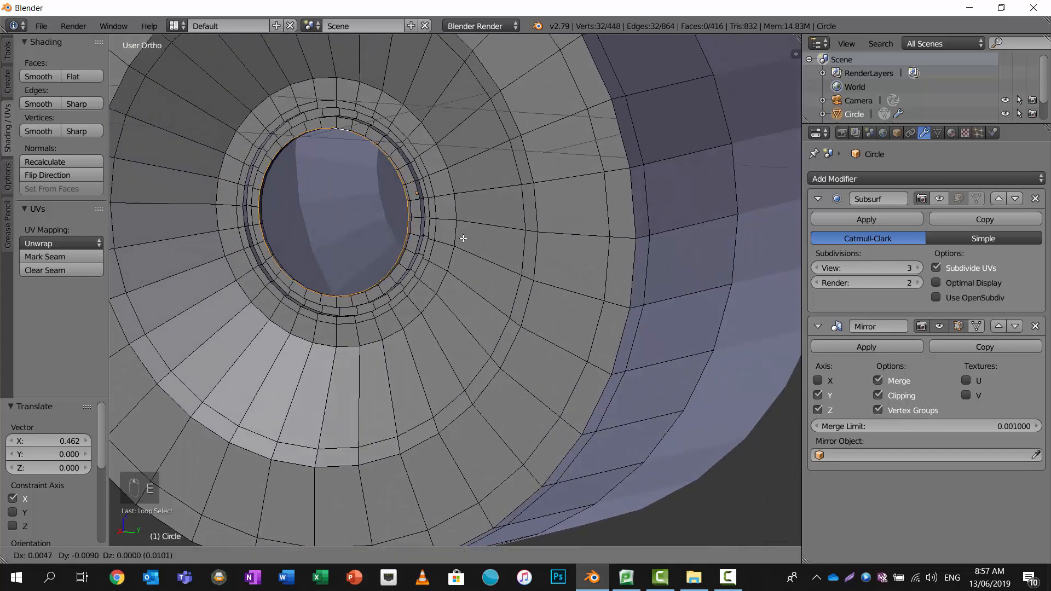
pyautogui.click(515, 223)
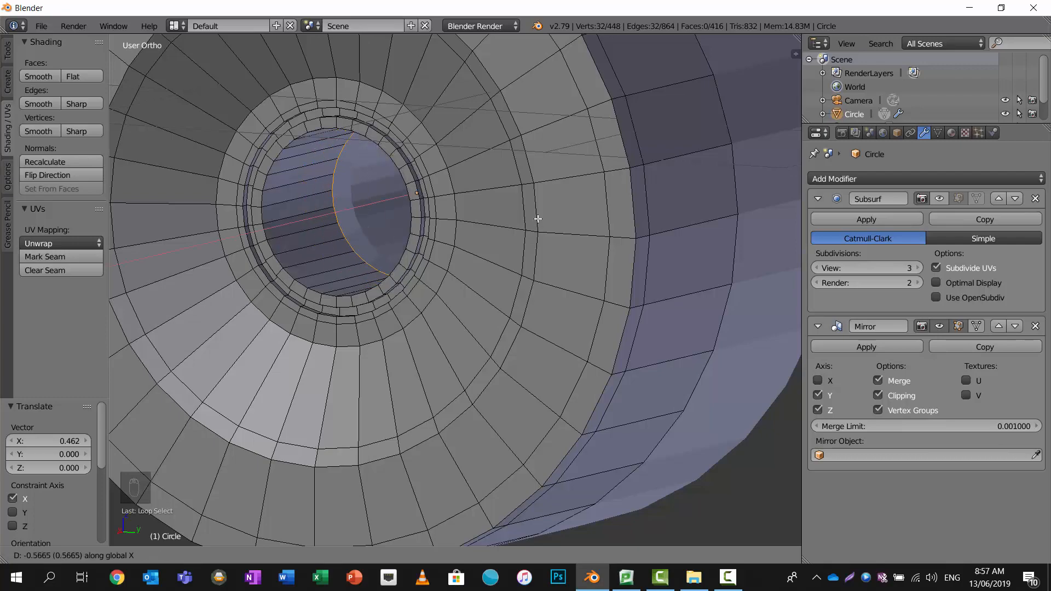
pyautogui.moveTo(552, 215); pyautogui.dragTo(482, 232, button='middle')
pyautogui.scroll(2, 477, 227)
pyautogui.scroll(-5, 477, 227)
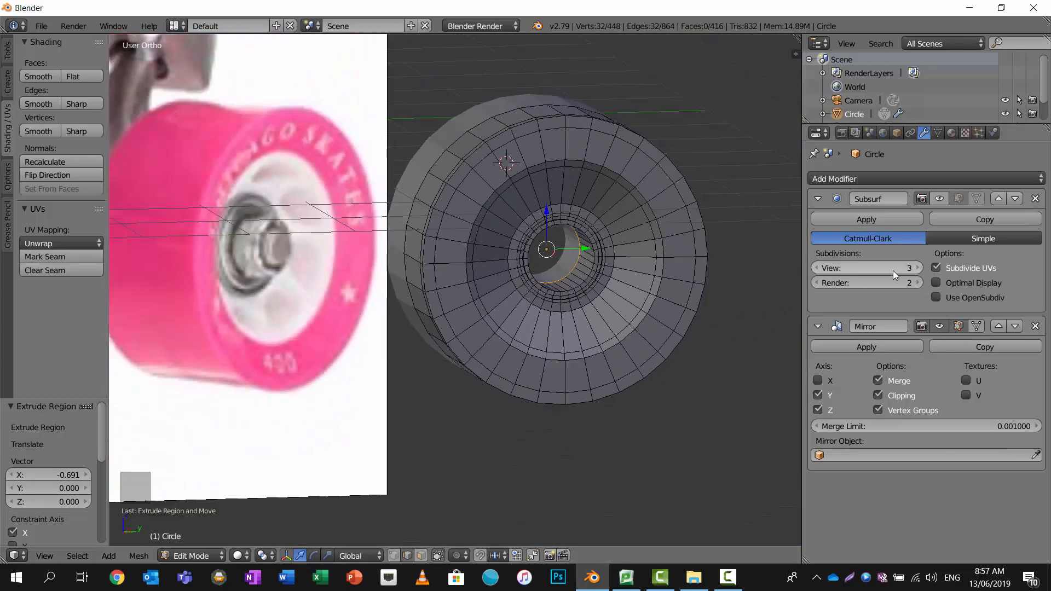
# Show the Subdivision Surface smoothing in Edit Mode and compare the wheel with the reference picture.
pyautogui.click(938, 200)
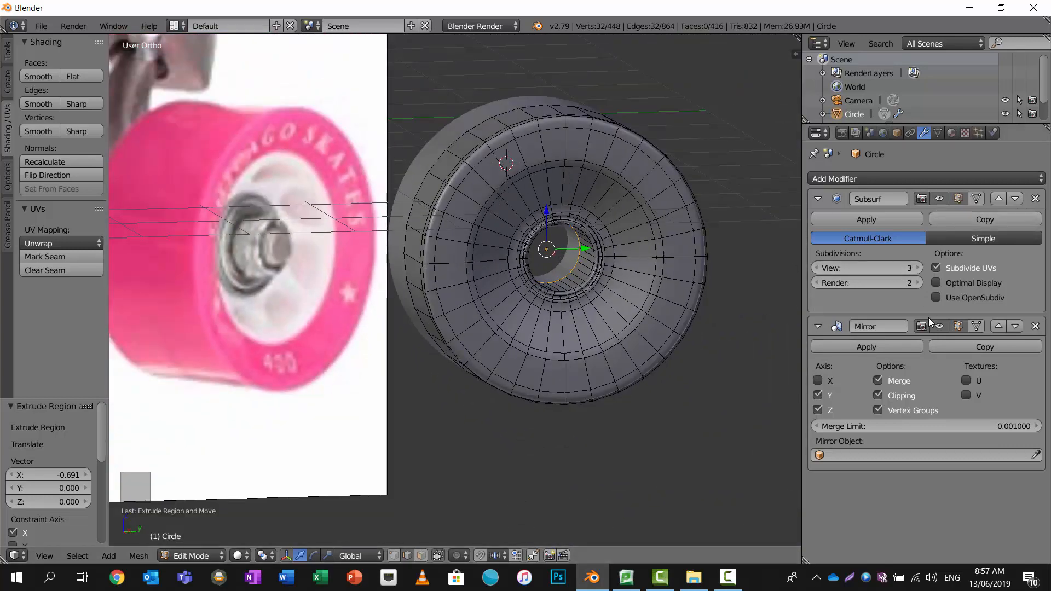
pyautogui.moveTo(640, 241); pyautogui.dragTo(611, 234, button='middle')
pyautogui.keyDown('shift'); pyautogui.moveTo(392, 224); pyautogui.dragTo(504, 224, button='middle'); pyautogui.keyUp('shift')
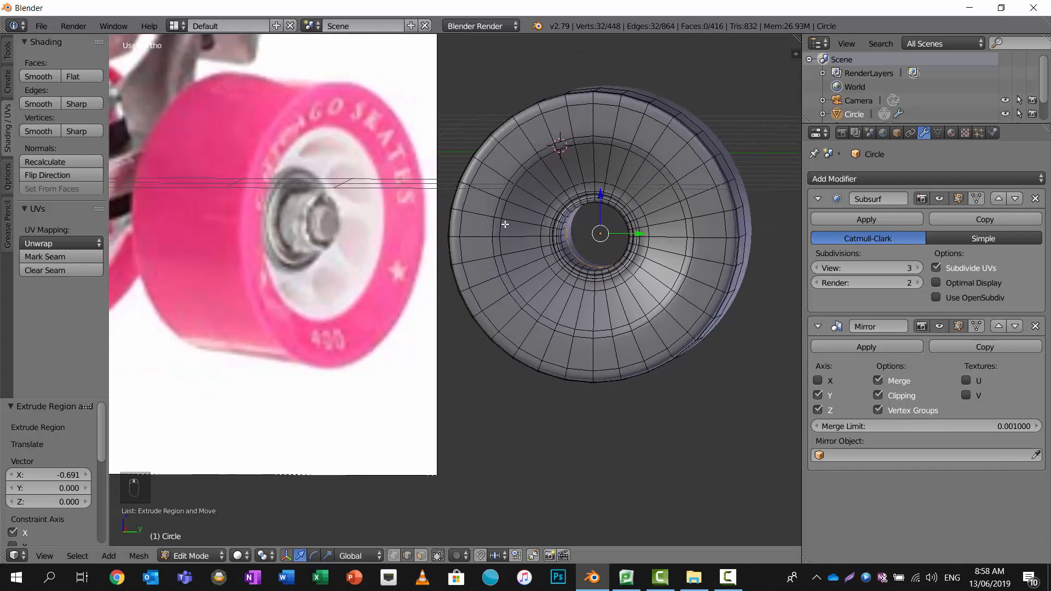
pyautogui.moveTo(322, 182); pyautogui.dragTo(274, 149, button='middle')
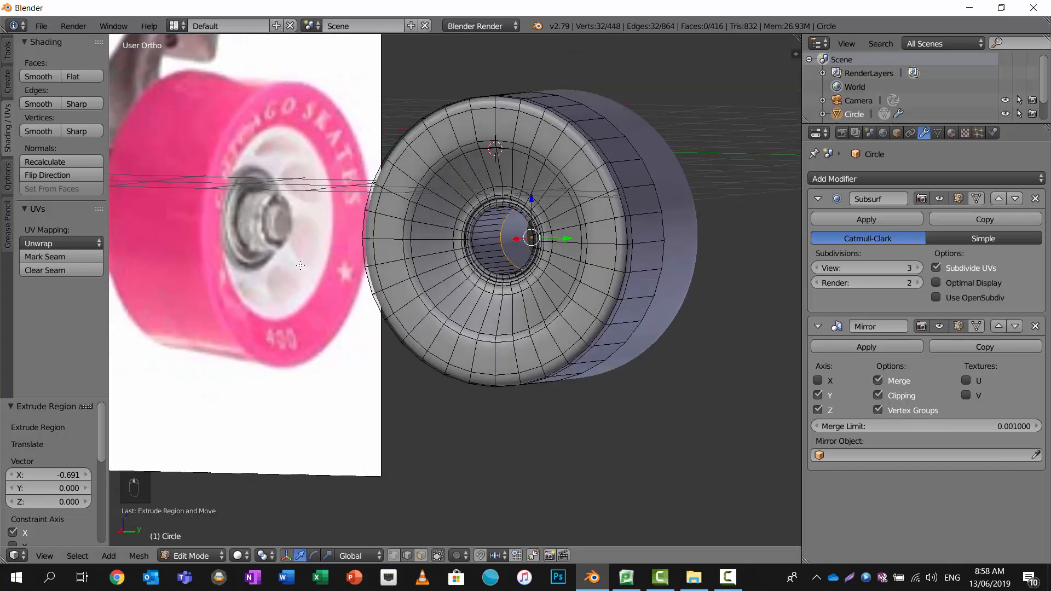
# Switch the mesh selection mode to faces.
pyautogui.scroll(3, 526, 225)
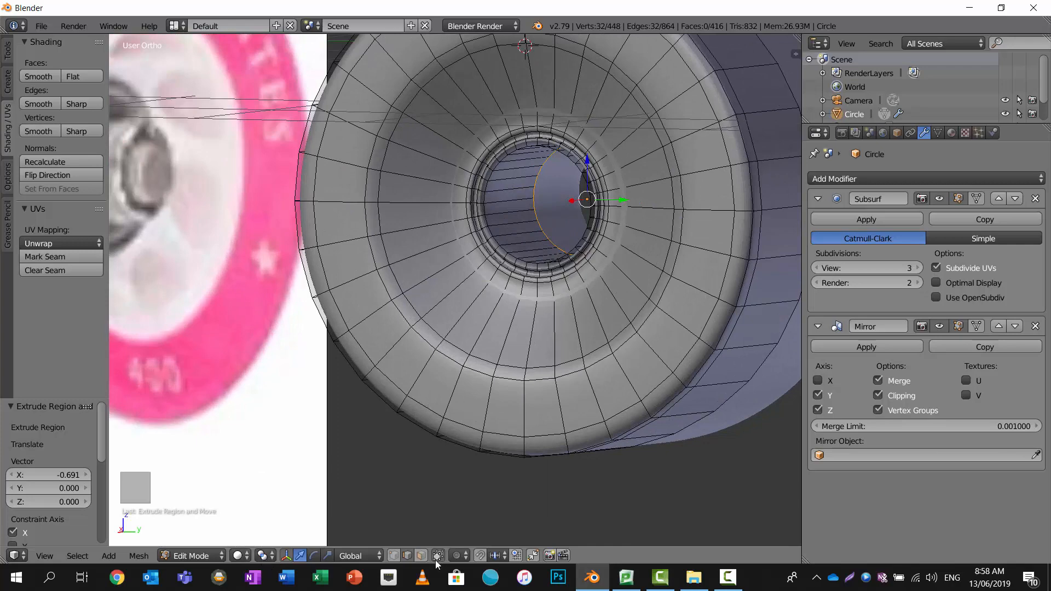
pyautogui.click(420, 556)
pyautogui.moveTo(492, 328); pyautogui.dragTo(476, 310, button='middle')
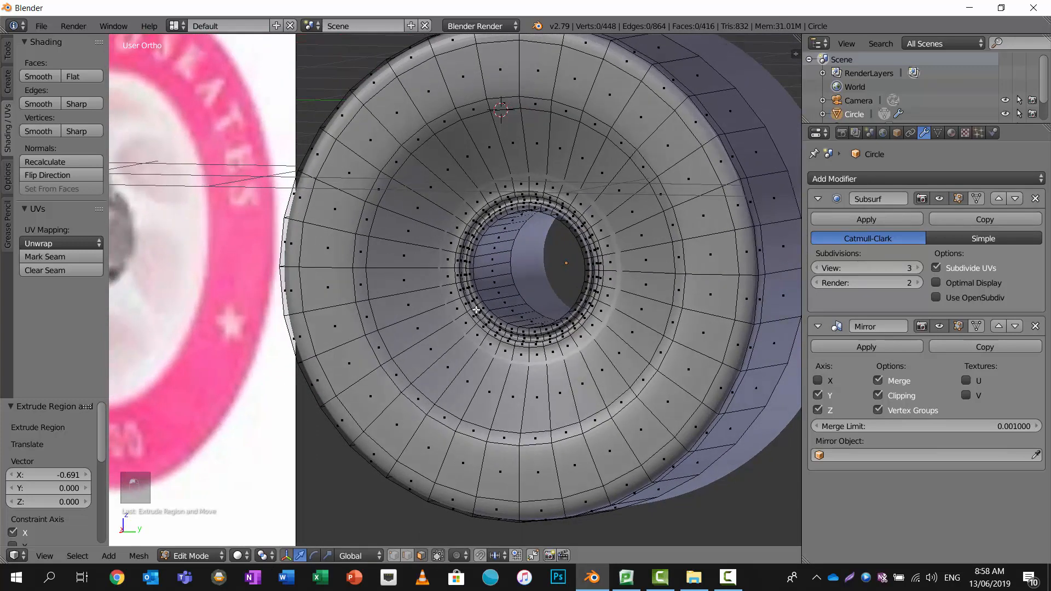
# Try extruding a single upper face of the hub recess about -0.59 along X into the wheel.
pyautogui.rightClick(514, 147)
pyautogui.moveTo(557, 151); pyautogui.dragTo(472, 180, button='middle')
pyautogui.keyDown('shift'); pyautogui.moveTo(542, 187); pyautogui.dragTo(449, 300, button='middle'); pyautogui.keyUp('shift')
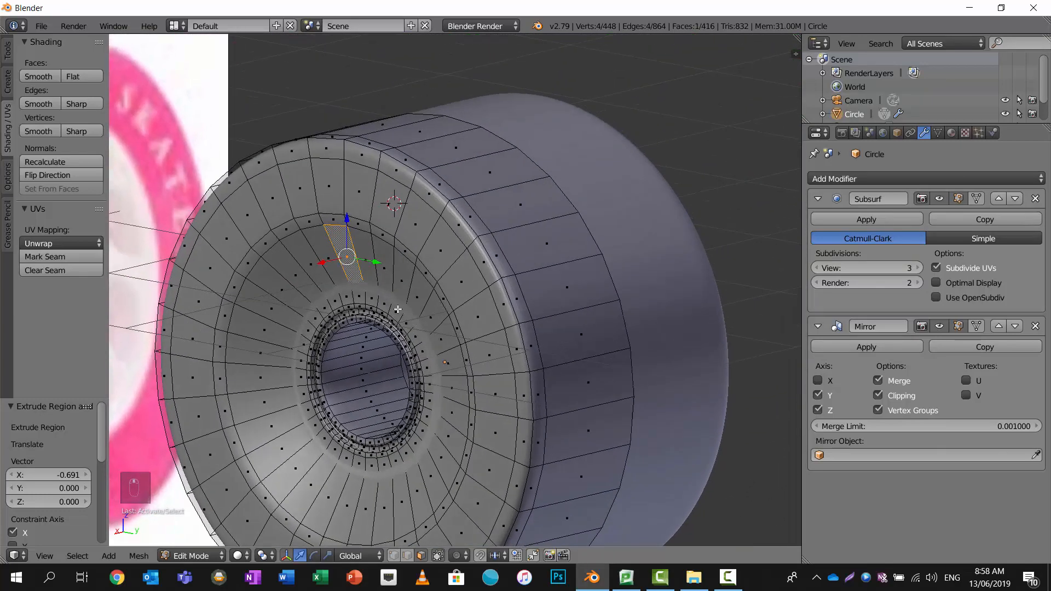
pyautogui.press('e')
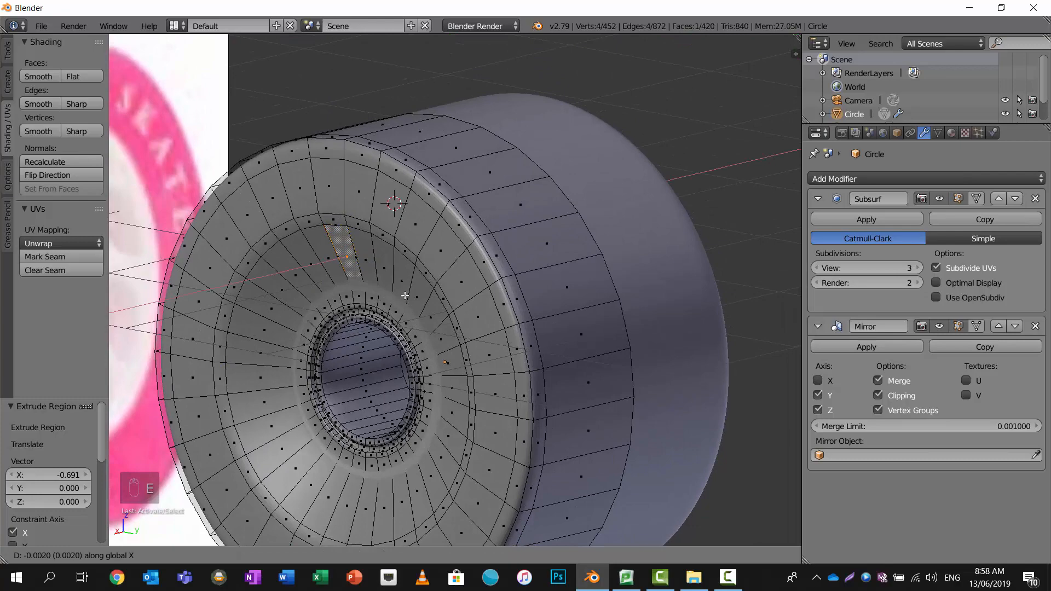
pyautogui.click(435, 289)
pyautogui.moveTo(424, 329); pyautogui.dragTo(517, 300, button='middle')
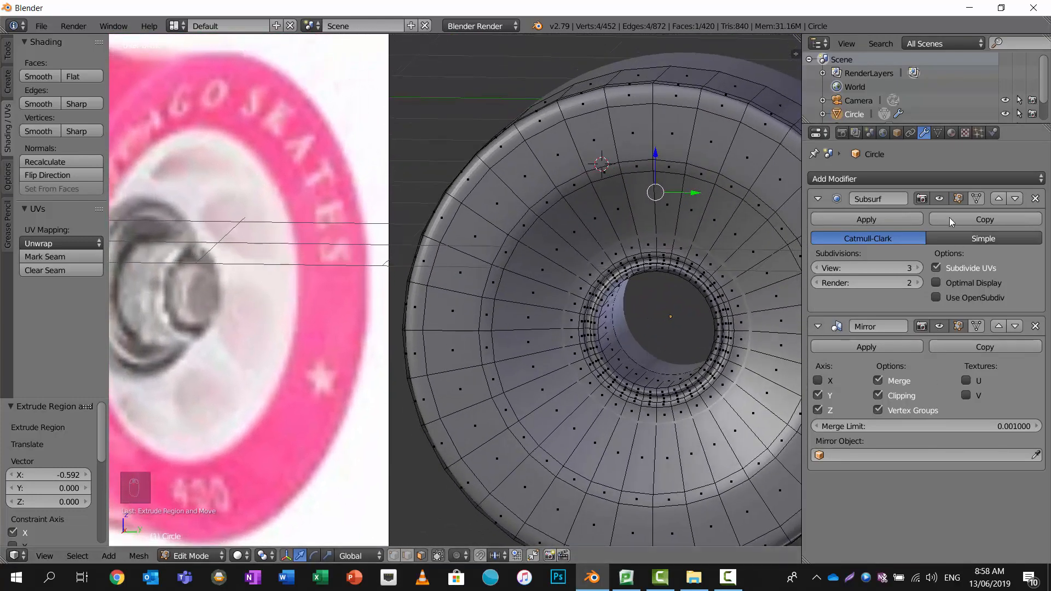
# Hide and re-show the Mirror modifier in the viewport, and turn off the Subdivision Surface display in Edit Mode.
pyautogui.click(940, 328)
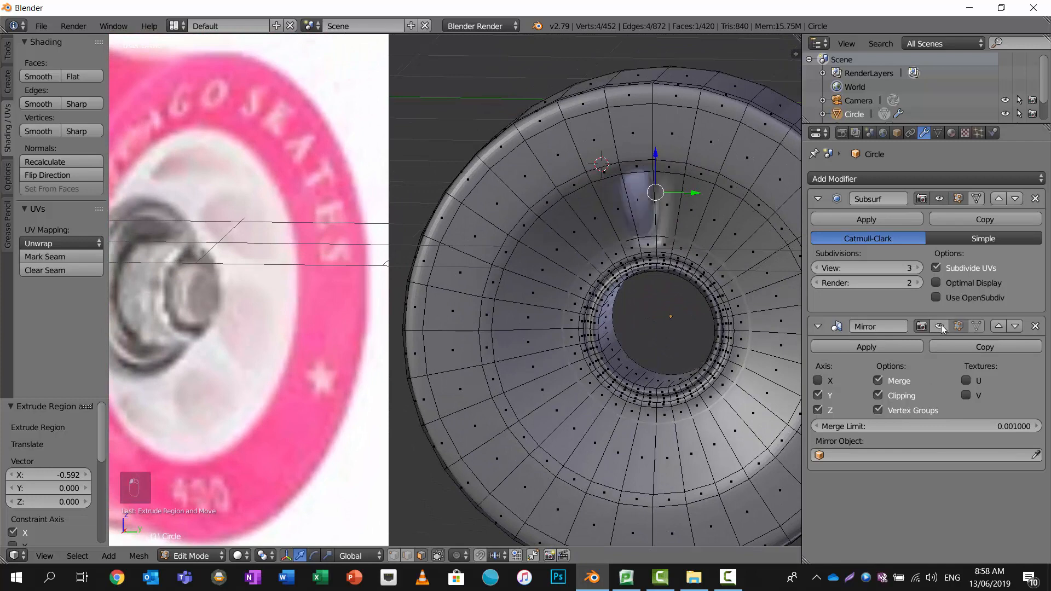
pyautogui.click(939, 328)
pyautogui.click(957, 199)
pyautogui.moveTo(618, 244); pyautogui.dragTo(589, 297, button='middle')
# Toggle textured shading on and back off, and undo the single-face extrusion in the hub recess.
pyautogui.hotkey('alt', 'z')
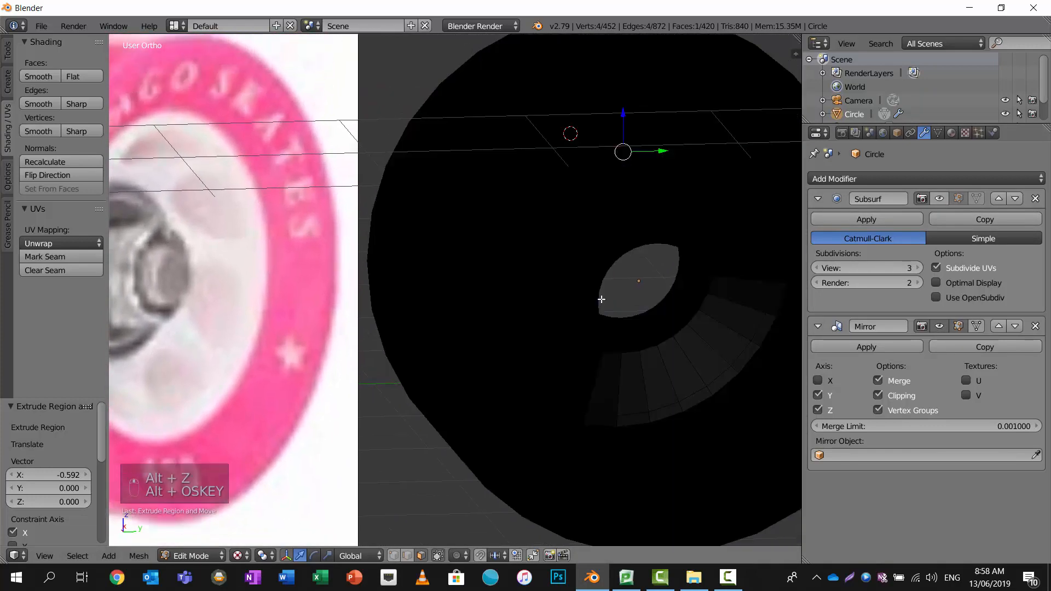
pyautogui.hotkey('alt', 'z')
pyautogui.hotkey('ctrl', 'z')
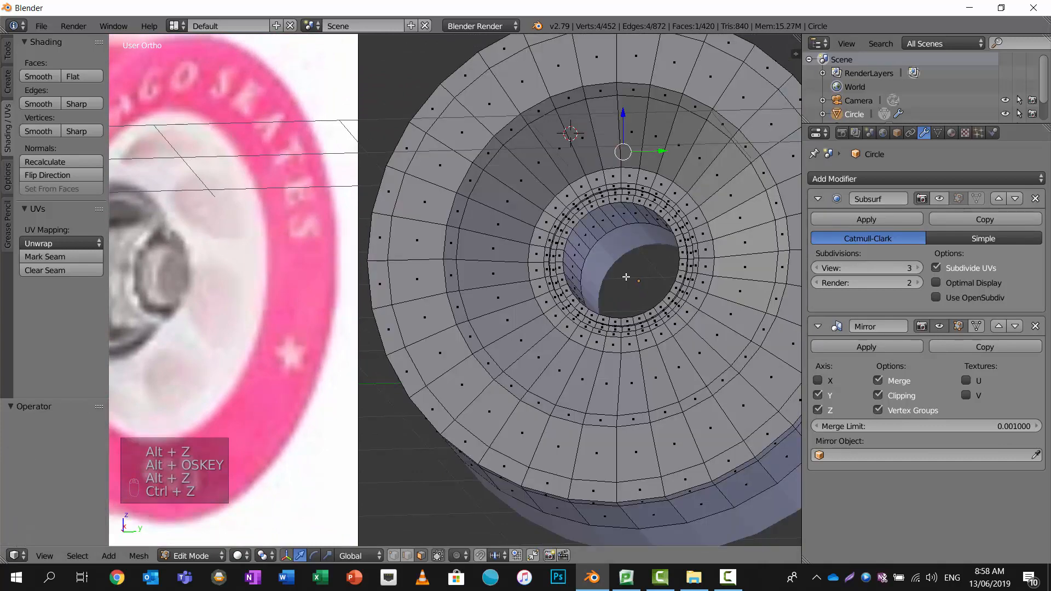
pyautogui.hotkey('ctrl', 'z')
pyautogui.hotkey('ctrl', 'z')
pyautogui.hotkey('ctrl', 'z')
pyautogui.hotkey('ctrl', 'z')
pyautogui.hotkey('ctrl', 'z')
pyautogui.hotkey('ctrl', 'z')
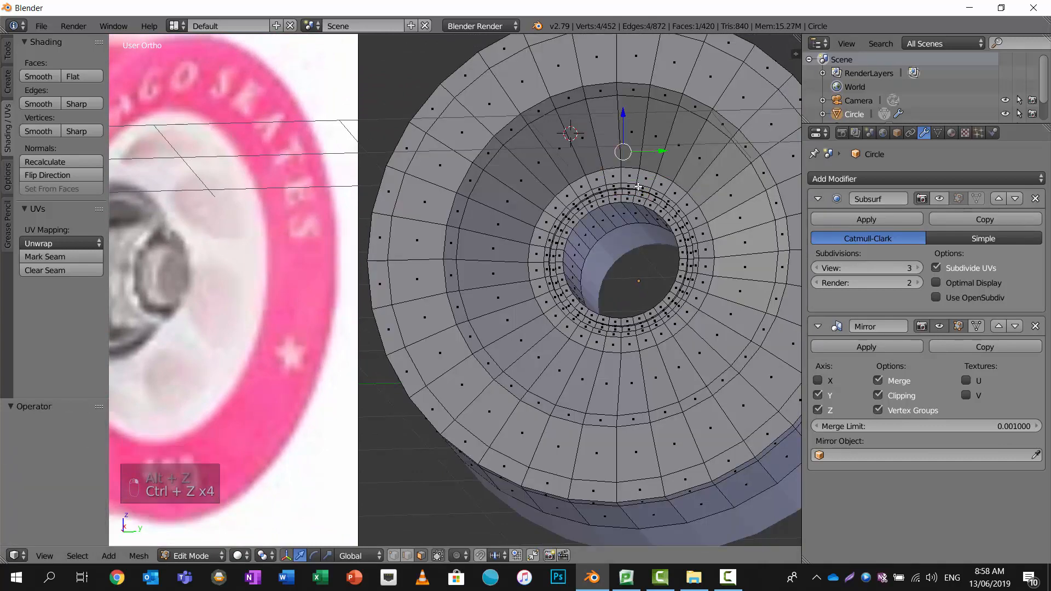
# Select one of the long sloped faces at the top of the hub recess.
pyautogui.moveTo(638, 187); pyautogui.dragTo(625, 200, button='middle')
pyautogui.rightClick(561, 192)
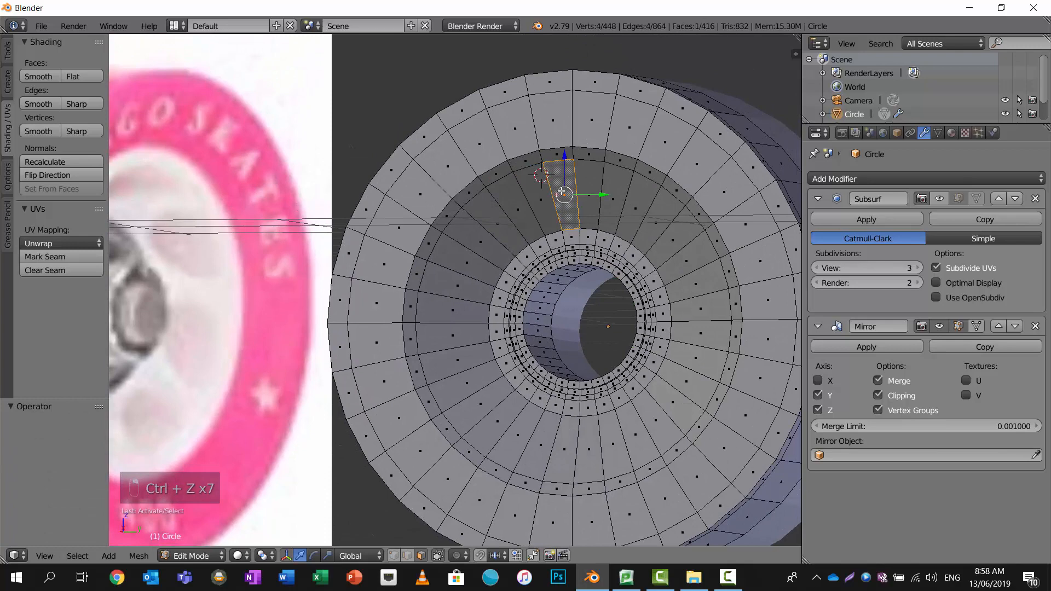
pyautogui.moveTo(561, 191); pyautogui.dragTo(540, 217, button='middle')
pyautogui.moveTo(513, 286); pyautogui.dragTo(413, 386, button='middle')
# Try extruding the selected recess face along X into the wheel, and undo the extrusion.
pyautogui.press('e')
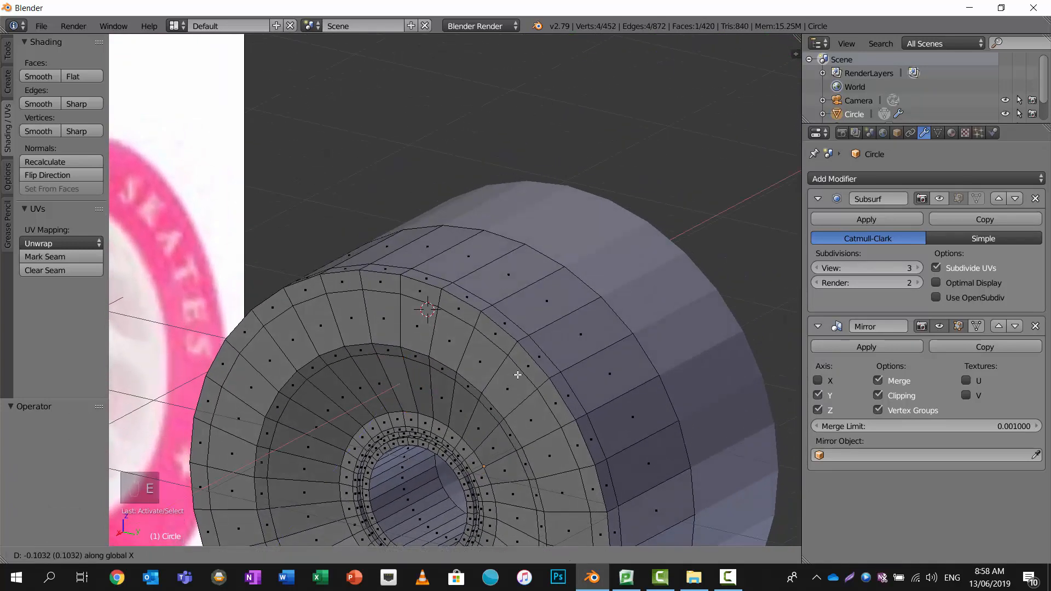
pyautogui.click(522, 372)
pyautogui.hotkey('ctrl', 'z')
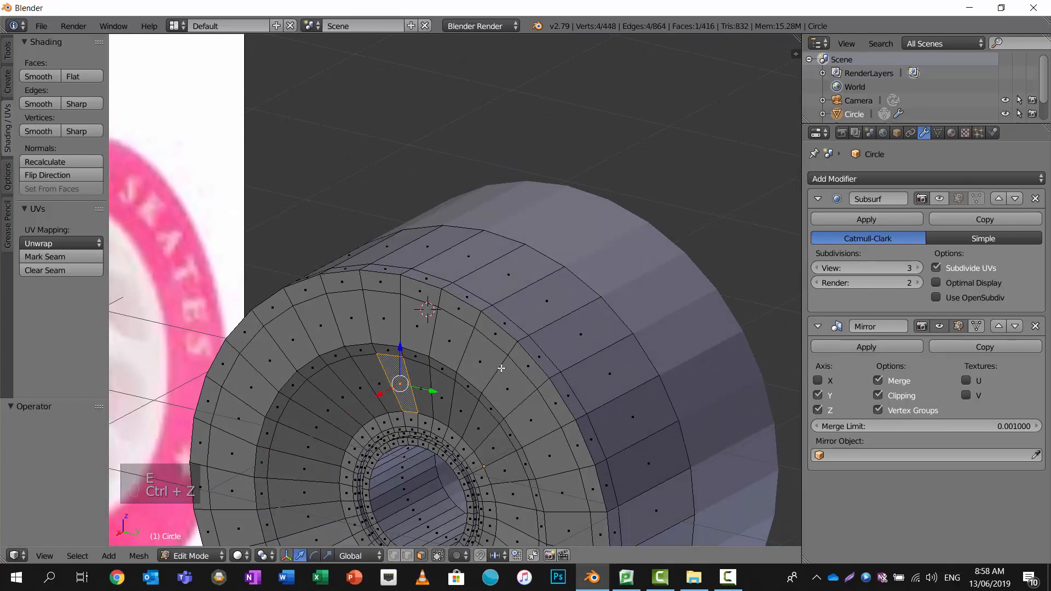
pyautogui.moveTo(501, 368); pyautogui.dragTo(445, 366, button='middle')
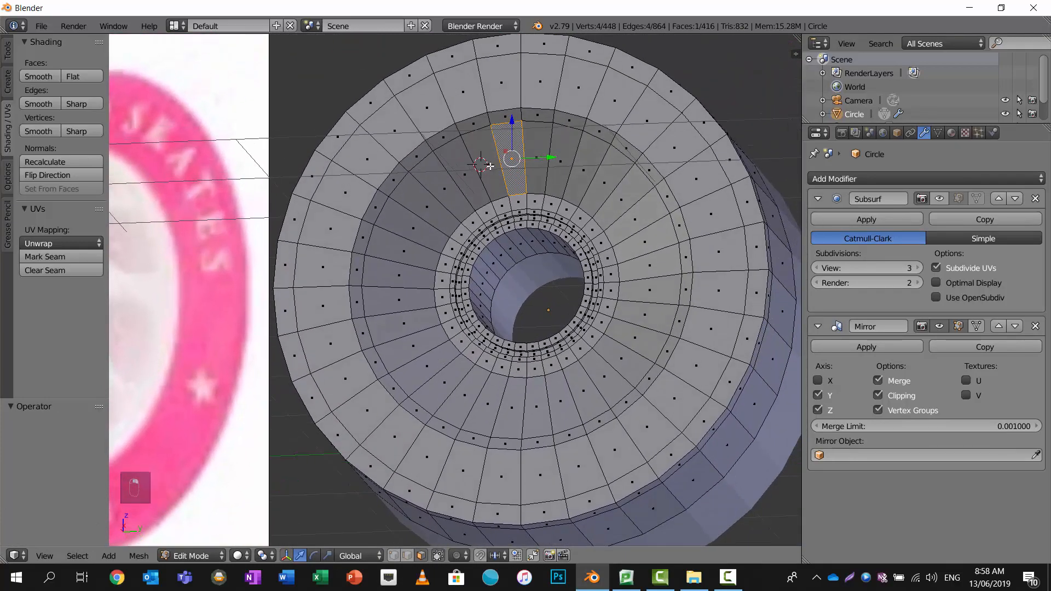
# Try extruding the selected recess face together with its neighbour about -0.34 along X, and undo it.
pyautogui.keyDown('shift'); pyautogui.rightClick(484, 166); pyautogui.keyUp('shift')
pyautogui.moveTo(491, 178); pyautogui.dragTo(456, 345, button='middle')
pyautogui.press('e')
pyautogui.click(447, 305)
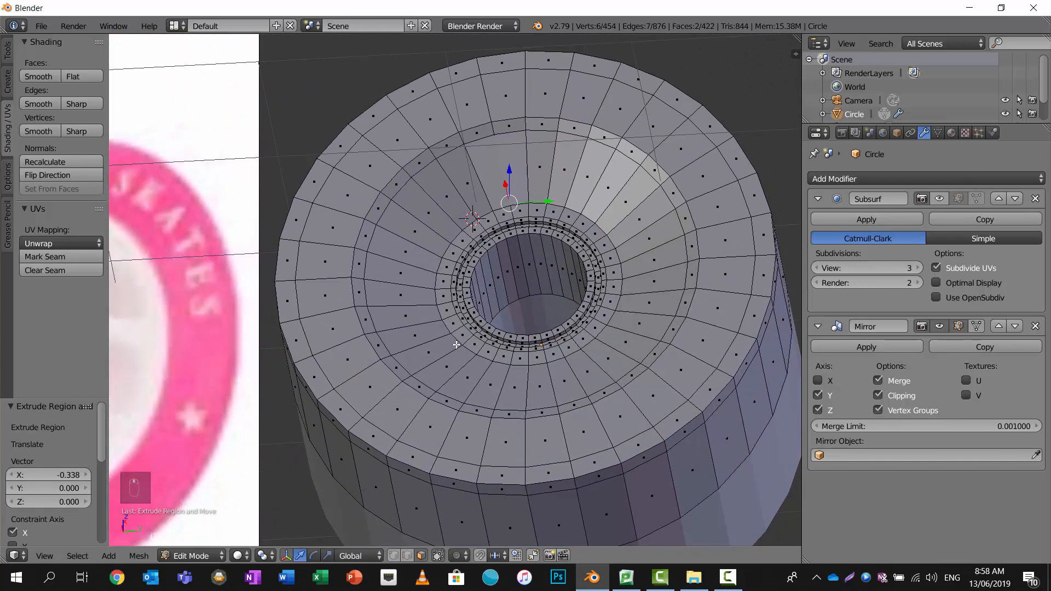
pyautogui.hotkey('ctrl', 'z')
pyautogui.hotkey('ctrl', 'z')
pyautogui.hotkey('ctrl', 'z')
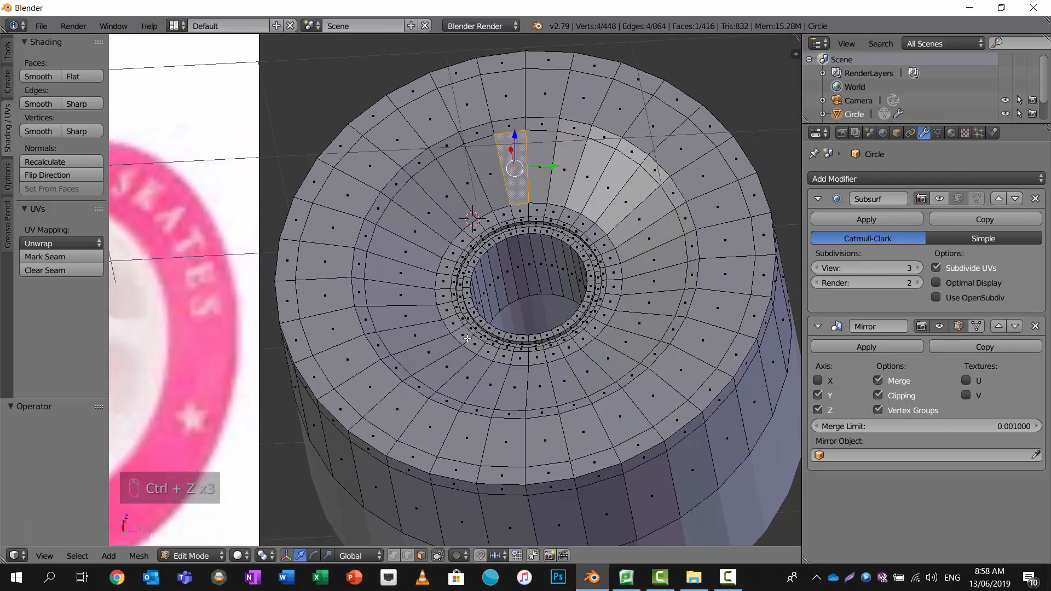
# Add the neighbouring recess face to the selection and try deleting both faces.
pyautogui.keyDown('shift'); pyautogui.rightClick(501, 175); pyautogui.keyUp('shift')
pyautogui.press('x')
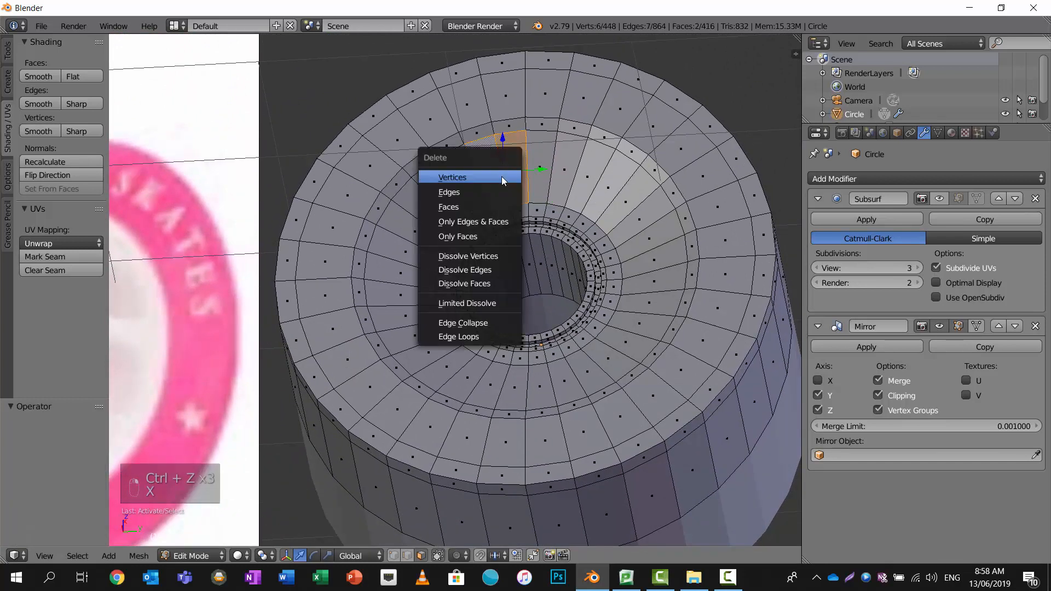
pyautogui.click(497, 207)
pyautogui.moveTo(503, 178); pyautogui.dragTo(497, 202, button='middle')
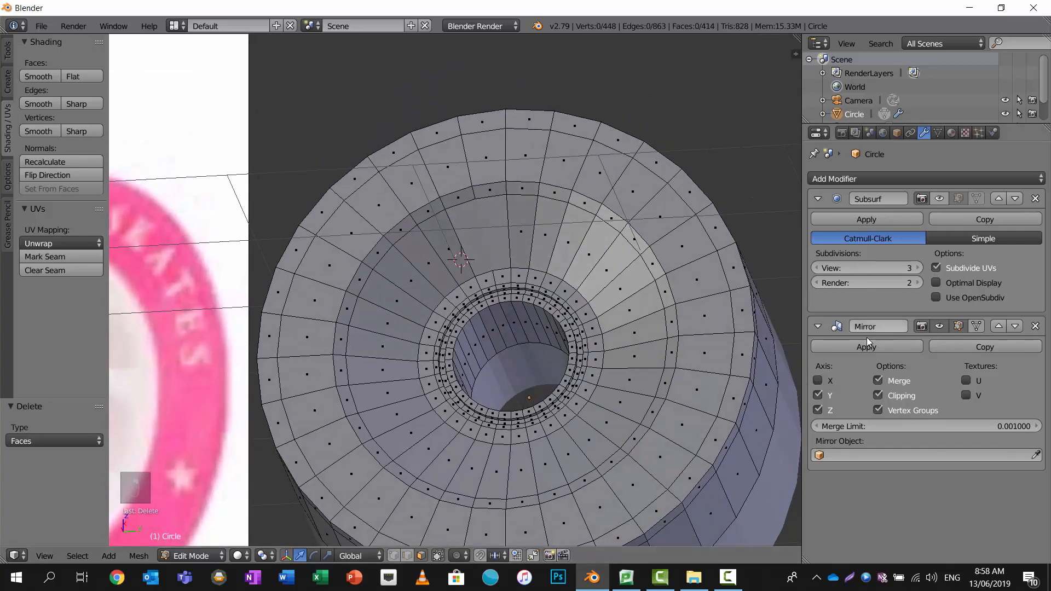
# Disable the Y axis on the Mirror modifier and undo the deletion of the two recess faces.
pyautogui.click(817, 395)
pyautogui.hotkey('ctrl', 'z')
pyautogui.hotkey('ctrl', 'z')
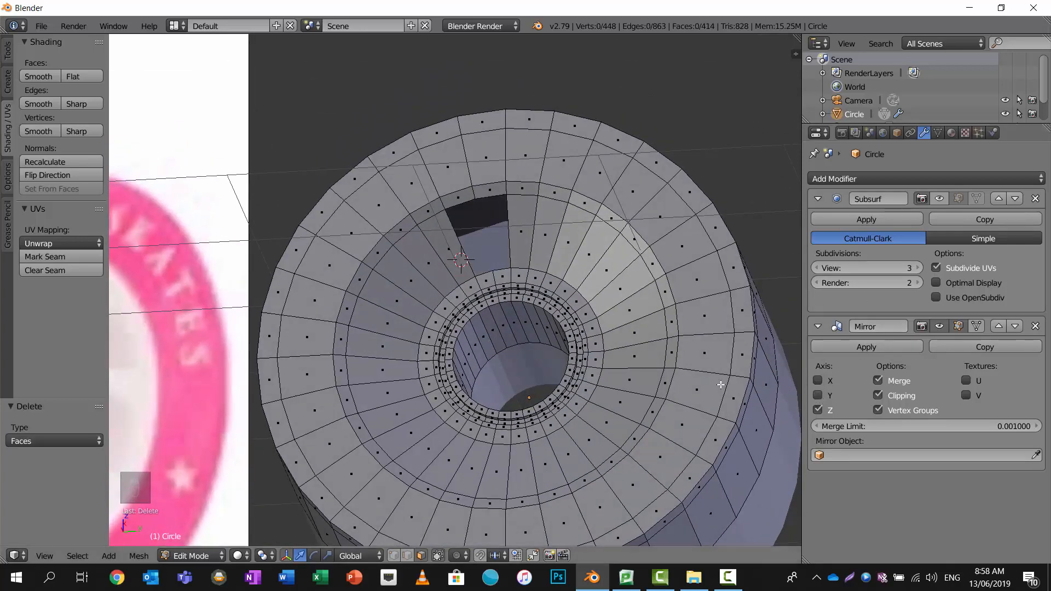
# Try dissolving the two selected recess faces into one face, and undo each attempt.
pyautogui.hotkey('ctrl', 'x')
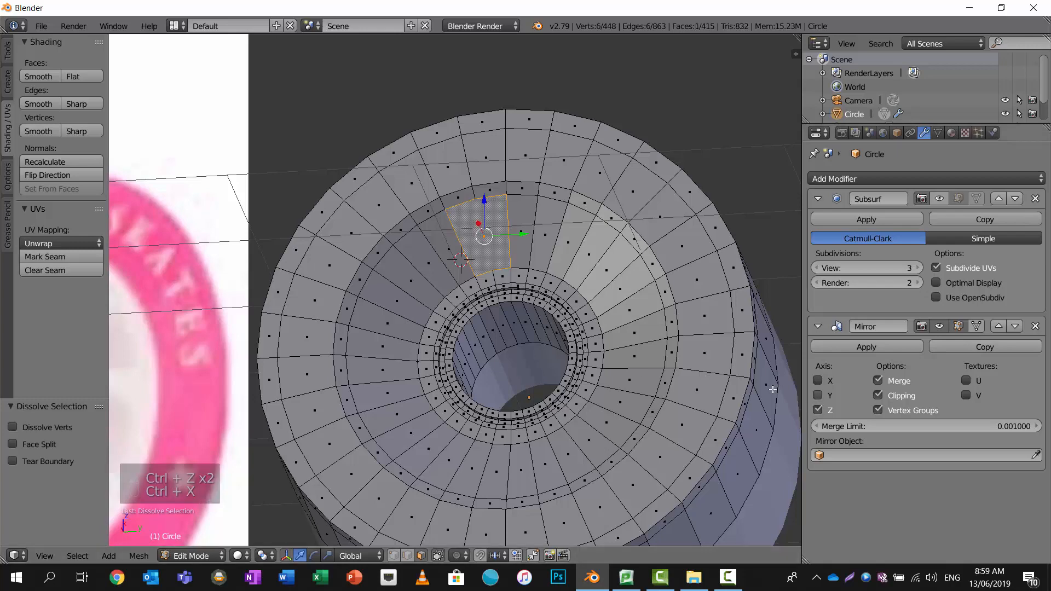
pyautogui.hotkey('ctrl', 'z')
pyautogui.hotkey('ctrl', 'x')
pyautogui.hotkey('ctrl', 'z')
pyautogui.hotkey('ctrl', 'z')
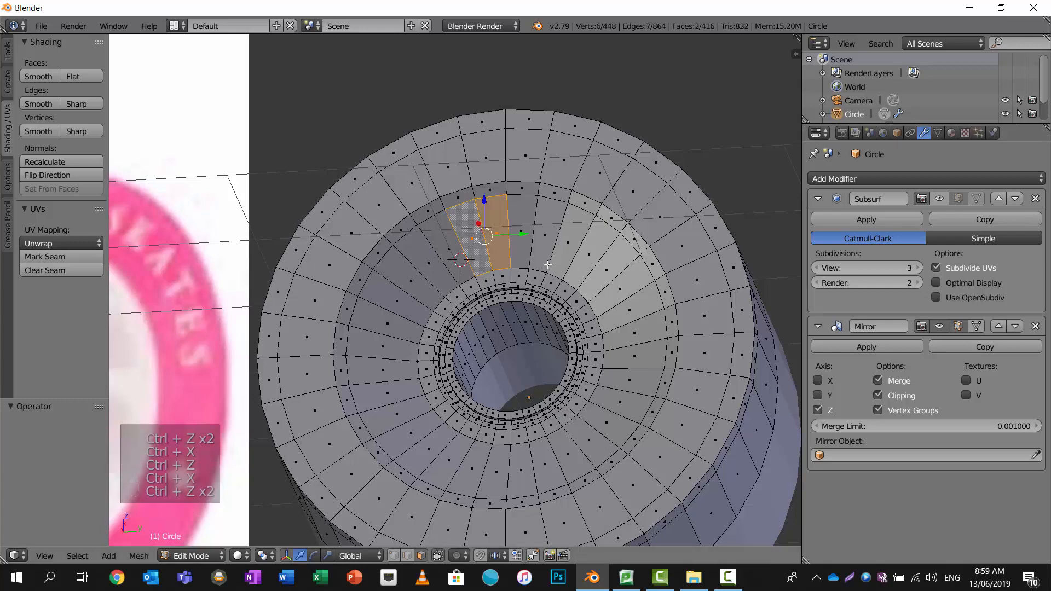
# Try extruding the pair of selected recess faces about -0.29 along X, and undo the extrusion.
pyautogui.moveTo(548, 265); pyautogui.dragTo(453, 297, button='middle')
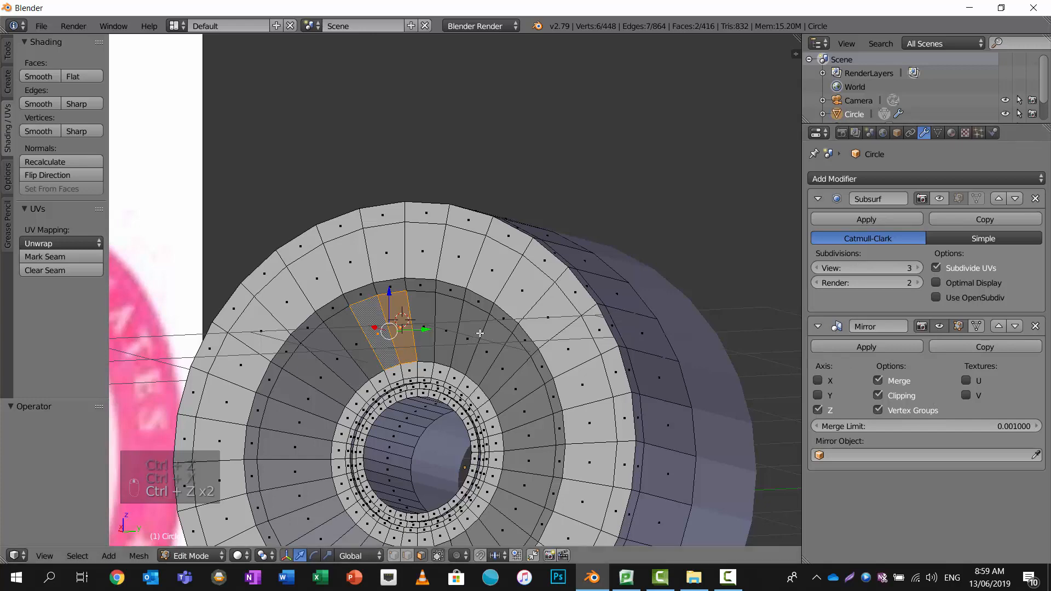
pyautogui.moveTo(416, 328); pyautogui.dragTo(455, 318, button='middle')
pyautogui.press('e')
pyautogui.press('x')
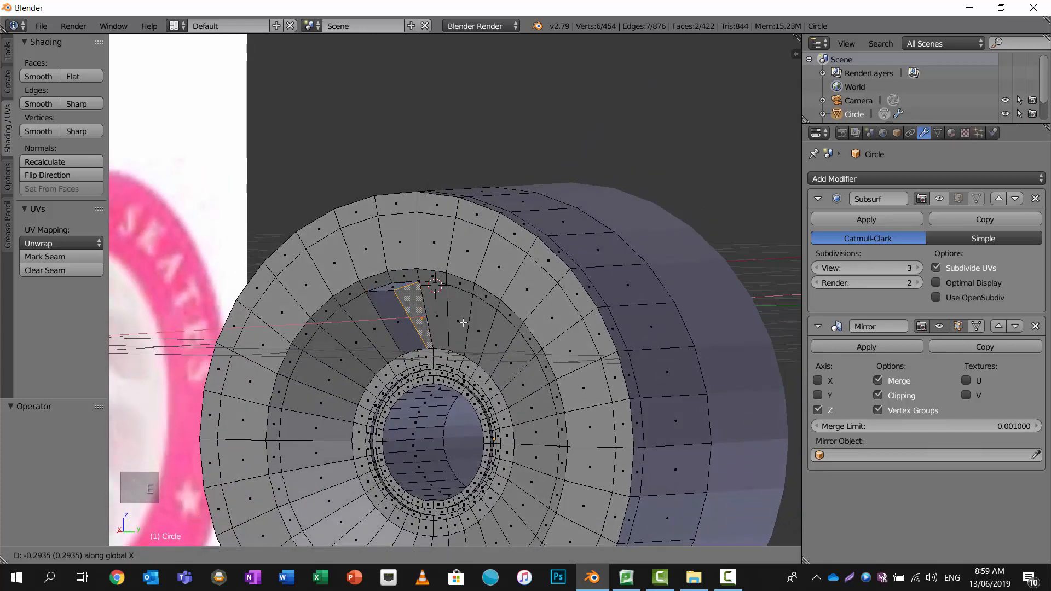
pyautogui.click(461, 324)
pyautogui.moveTo(462, 324); pyautogui.dragTo(495, 293, button='middle')
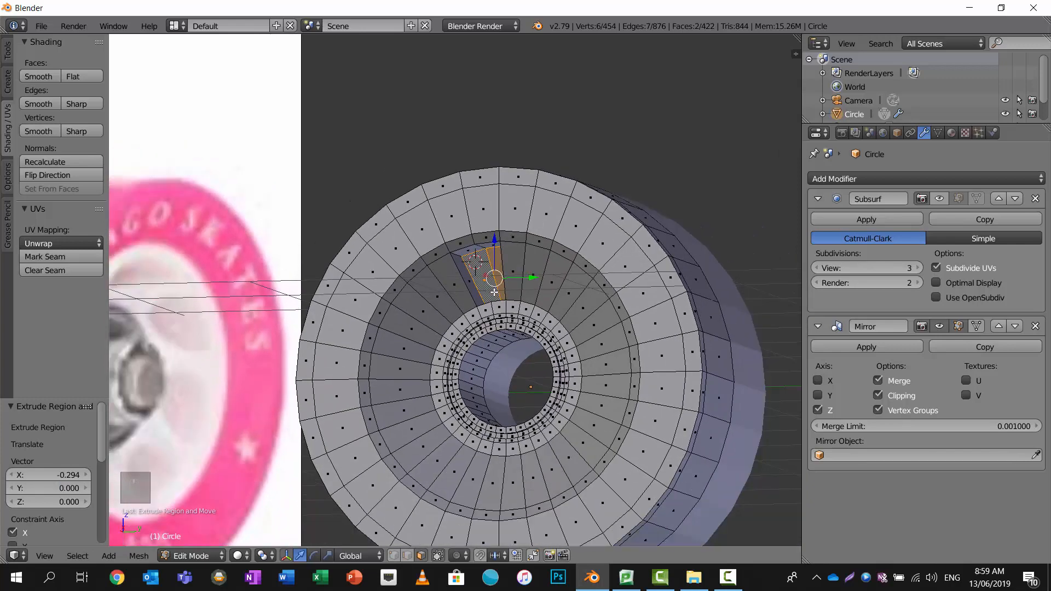
pyautogui.hotkey('ctrl', 'z')
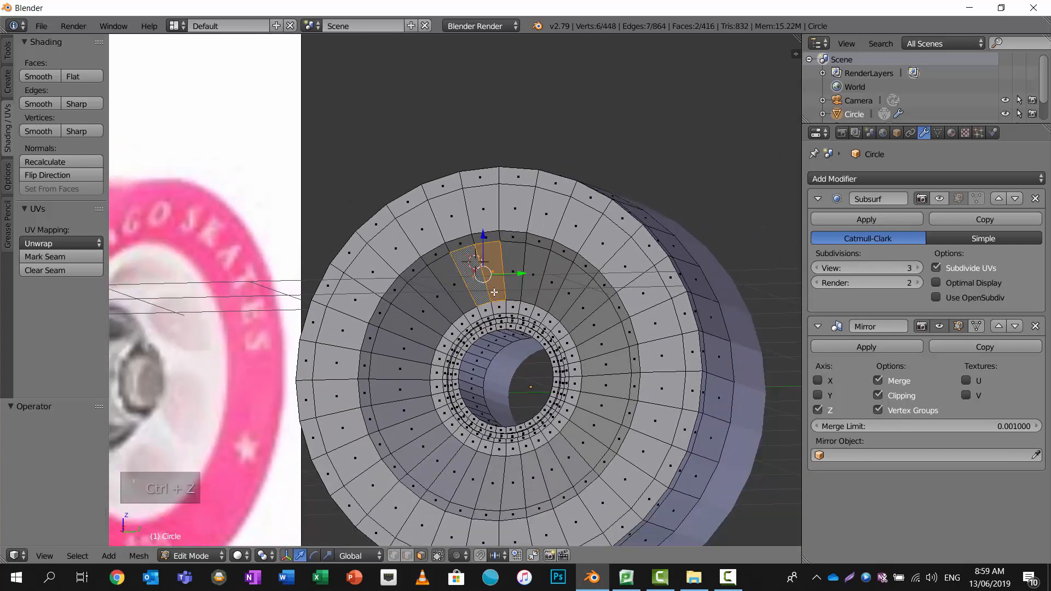
# Add seven more pairs of neighbouring recess faces around the hub to the selection, leaving two unselected faces between pairs as spokes.
pyautogui.keyDown('shift'); pyautogui.rightClick(558, 278); pyautogui.keyUp('shift')
pyautogui.keyDown('shift'); pyautogui.rightClick(579, 294); pyautogui.keyUp('shift')
pyautogui.keyDown('shift'); pyautogui.rightClick(603, 341); pyautogui.keyUp('shift')
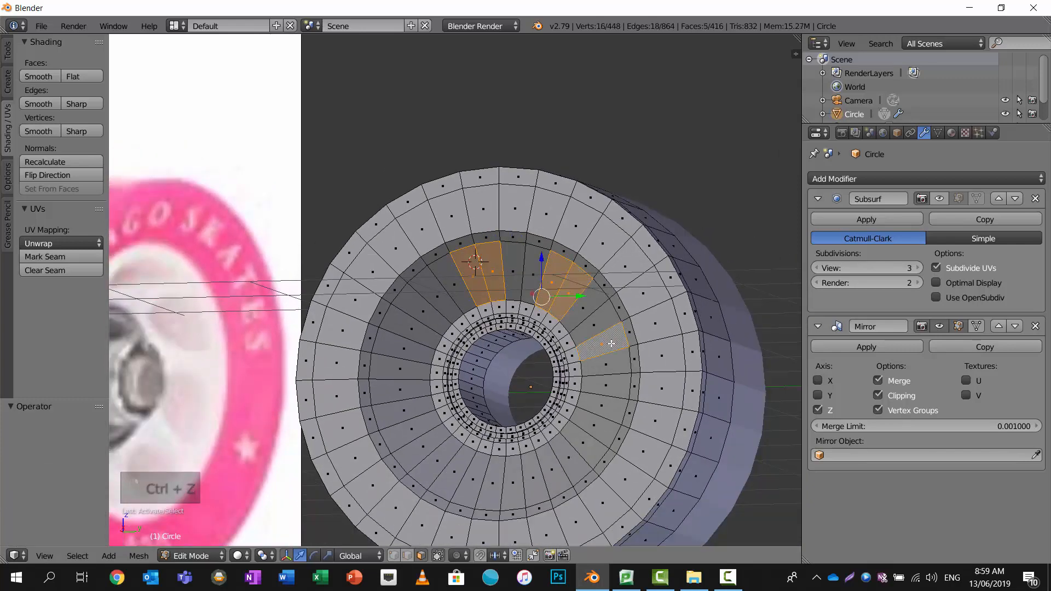
pyautogui.keyDown('shift'); pyautogui.rightClick(608, 363); pyautogui.keyUp('shift')
pyautogui.keyDown('shift'); pyautogui.rightClick(603, 425); pyautogui.keyUp('shift')
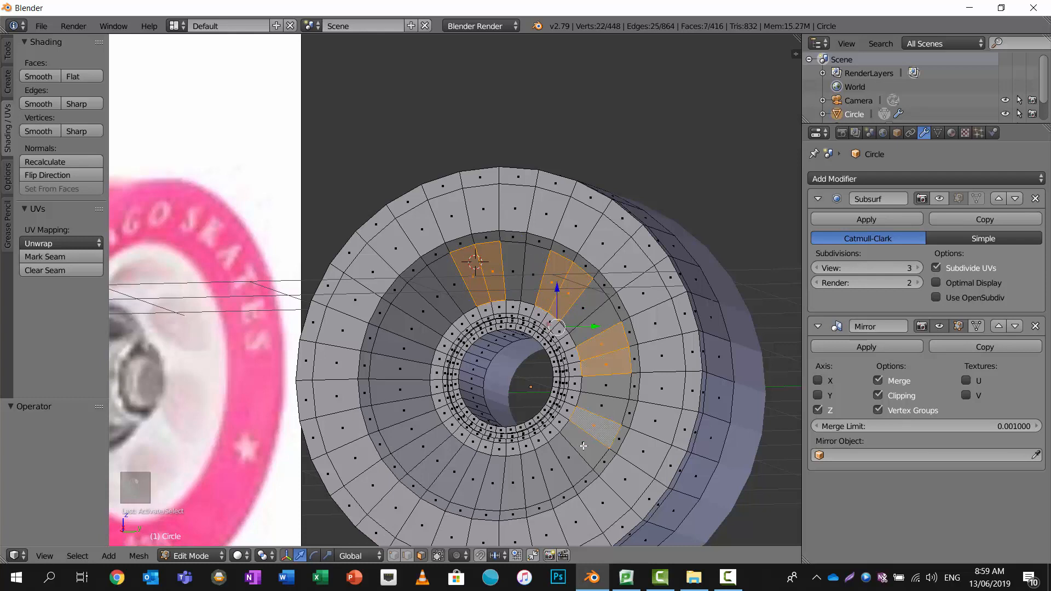
pyautogui.keyDown('shift'); pyautogui.rightClick(577, 449); pyautogui.keyUp('shift')
pyautogui.keyDown('shift'); pyautogui.rightClick(554, 473); pyautogui.keyUp('shift')
pyautogui.keyDown('shift'); pyautogui.rightClick(538, 481); pyautogui.keyUp('shift')
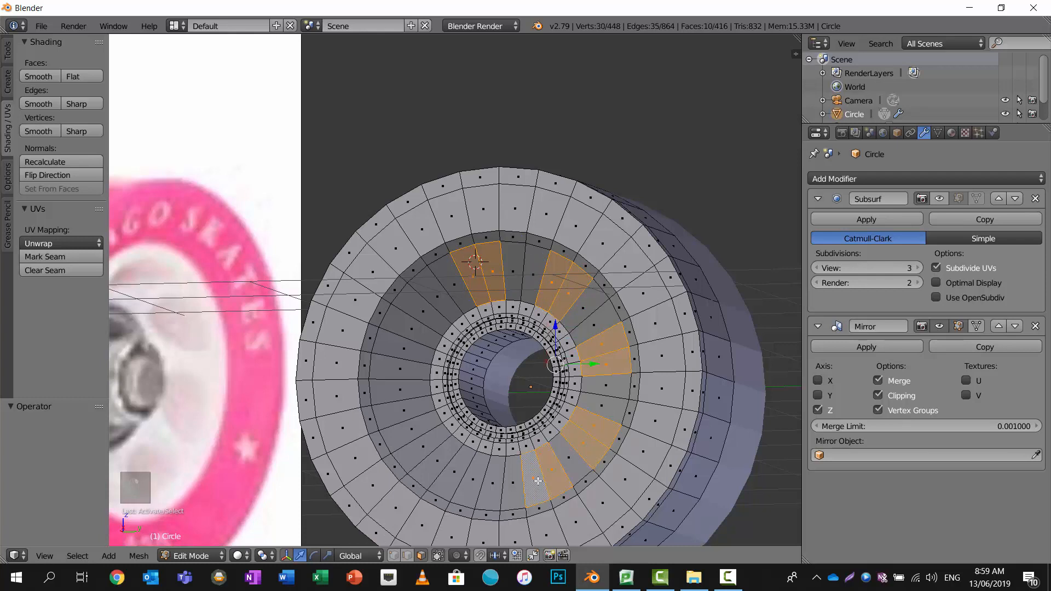
pyautogui.keyDown('shift'); pyautogui.rightClick(557, 490); pyautogui.keyUp('shift')
pyautogui.keyDown('shift'); pyautogui.rightClick(510, 487); pyautogui.keyUp('shift')
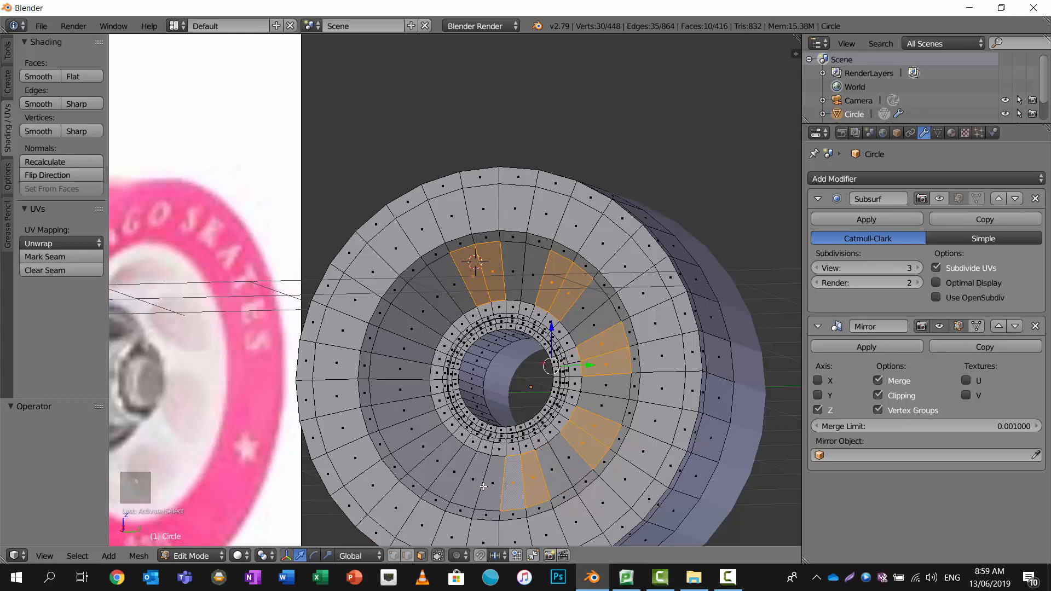
pyautogui.keyDown('shift'); pyautogui.rightClick(455, 474); pyautogui.keyUp('shift')
pyautogui.keyDown('shift'); pyautogui.rightClick(430, 454); pyautogui.keyUp('shift')
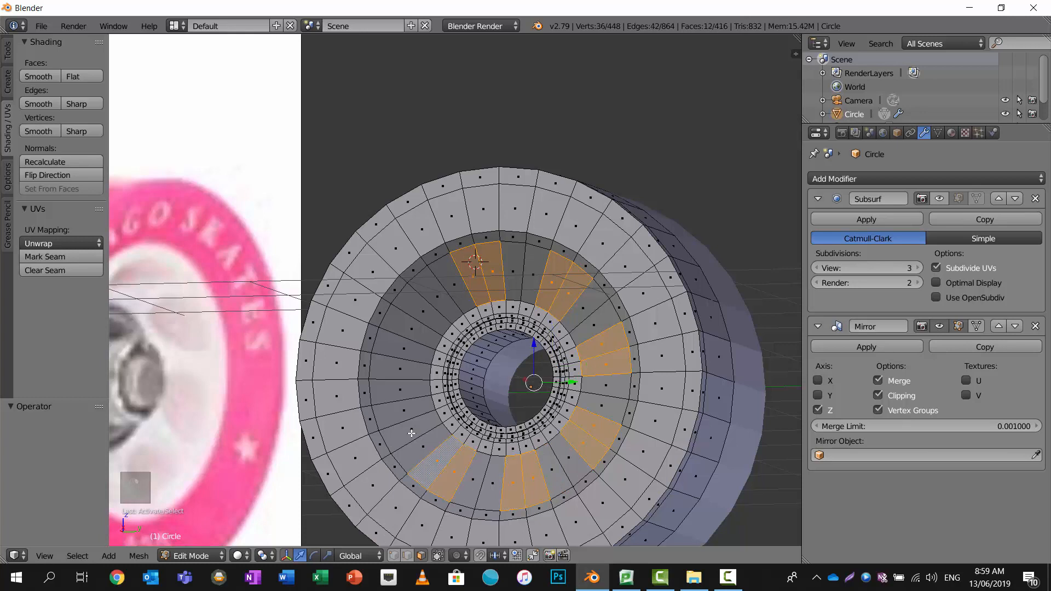
pyautogui.keyDown('shift'); pyautogui.rightClick(402, 413); pyautogui.keyUp('shift')
pyautogui.keyDown('shift'); pyautogui.rightClick(403, 391); pyautogui.keyUp('shift')
pyautogui.keyDown('shift'); pyautogui.rightClick(405, 350); pyautogui.keyUp('shift')
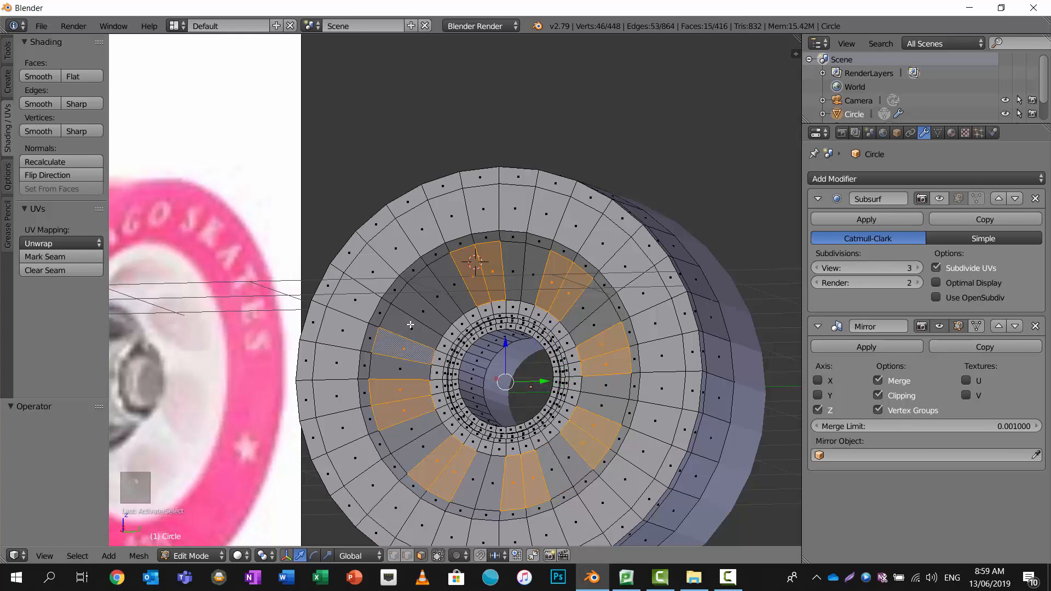
pyautogui.keyDown('shift'); pyautogui.rightClick(411, 327); pyautogui.keyUp('shift')
pyautogui.keyDown('shift'); pyautogui.rightClick(396, 354); pyautogui.keyUp('shift')
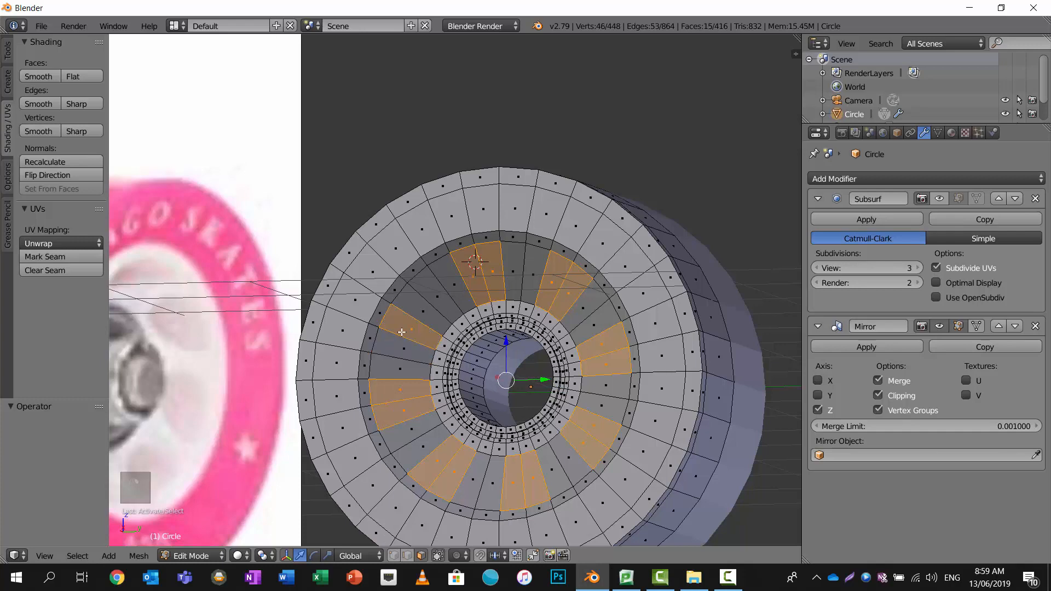
pyautogui.keyDown('shift'); pyautogui.rightClick(423, 310); pyautogui.keyUp('shift')
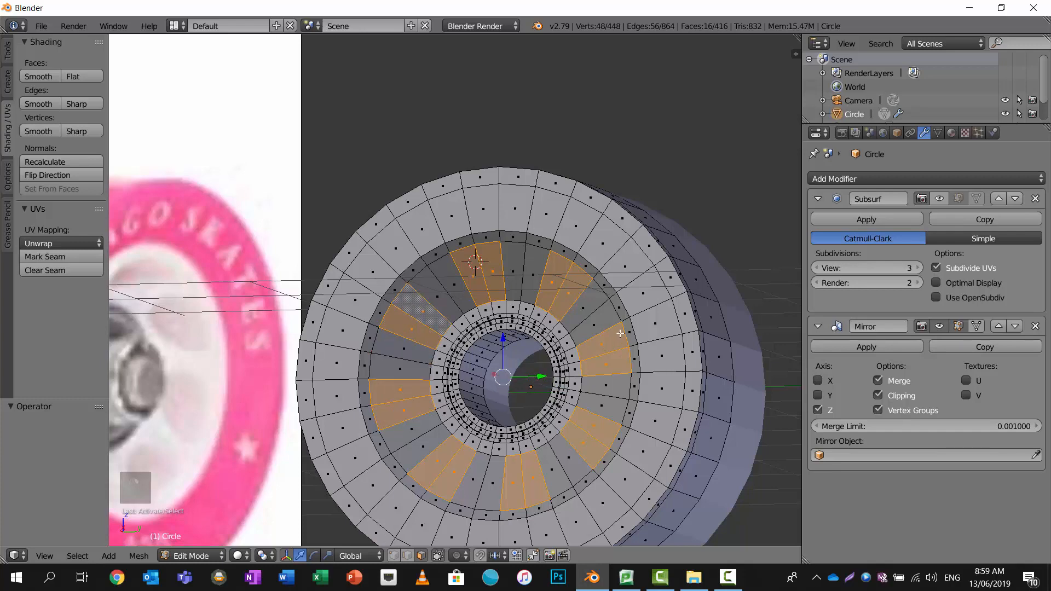
# Extrude the selected recess face pairs along X into the wheel and delete the extruded end faces to open the pockets.
pyautogui.moveTo(620, 338); pyautogui.dragTo(490, 321, button='middle')
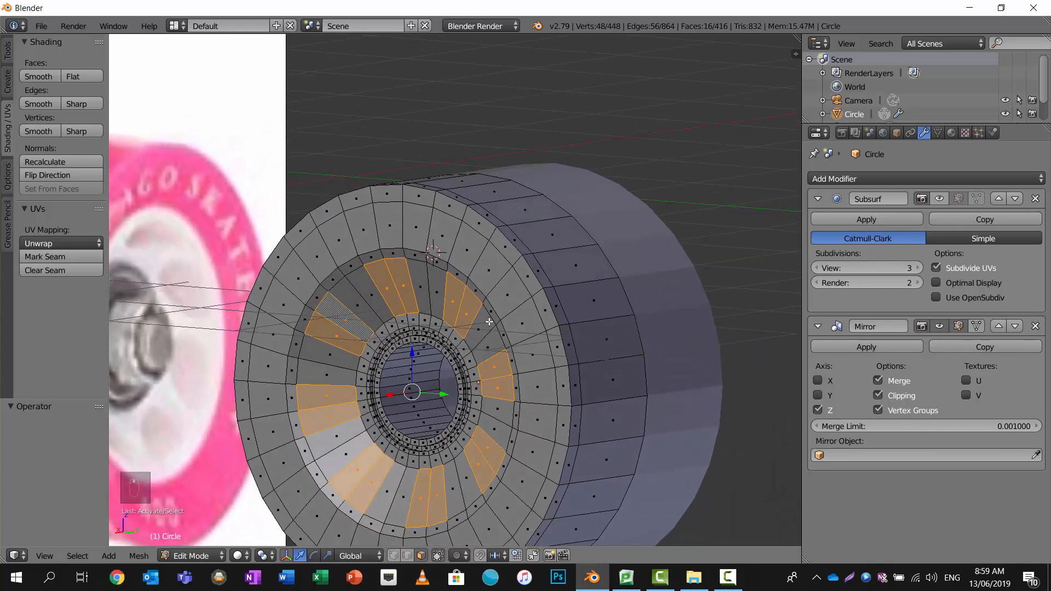
pyautogui.press('e')
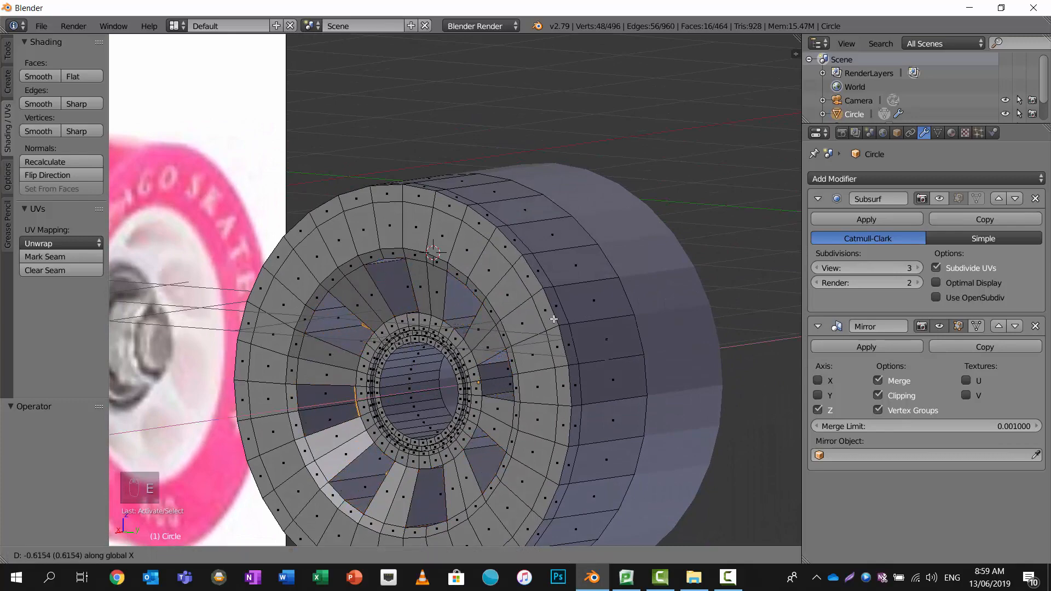
pyautogui.click(672, 306)
pyautogui.moveTo(673, 305)
pyautogui.mouseDown(button='middle')
pyautogui.moveTo(725, 295)
pyautogui.moveTo(675, 311)
pyautogui.moveTo(686, 288)
pyautogui.moveTo(673, 289)
pyautogui.mouseUp(button='middle')
pyautogui.press('x')
pyautogui.click(698, 301)
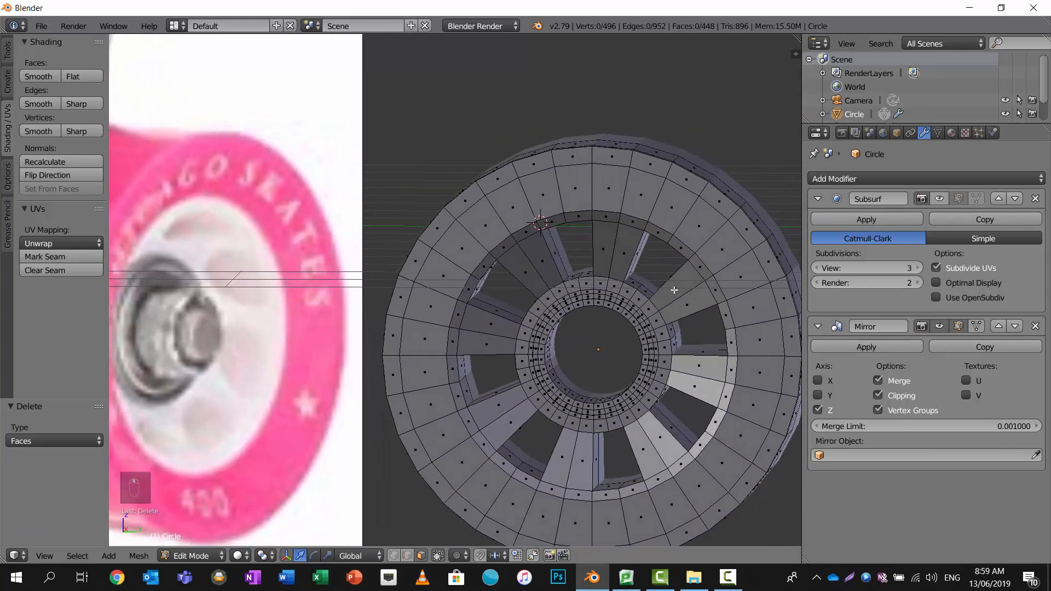
# Turn on the Subsurf modifier's viewport display and inspect the smoothed spokes and openings against the reference picture.
pyautogui.click(940, 198)
pyautogui.moveTo(569, 290); pyautogui.dragTo(567, 251, button='middle')
pyautogui.scroll(5, 553, 255)
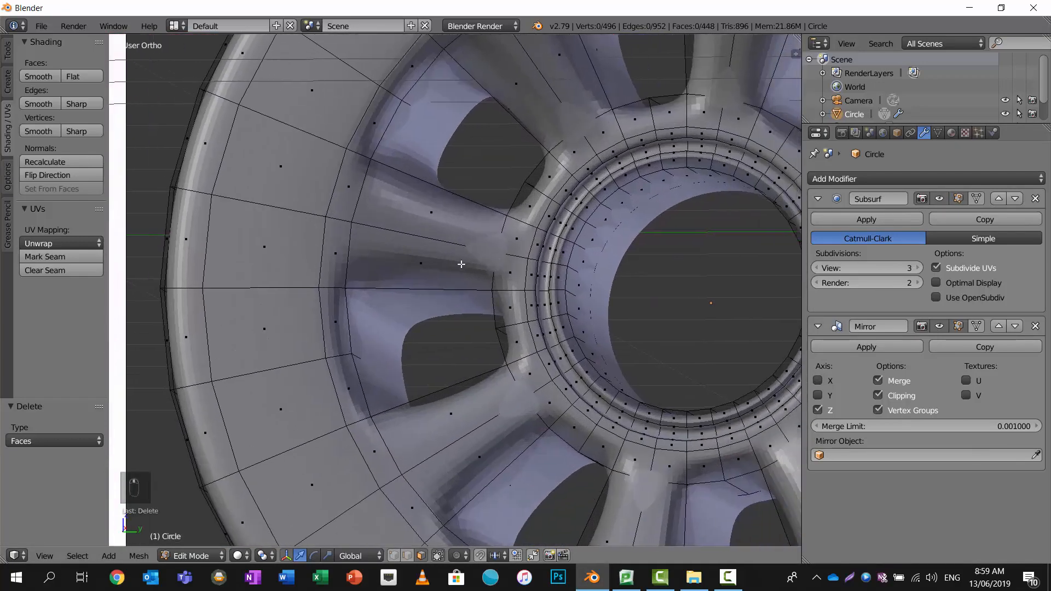
pyautogui.scroll(-5, 432, 268)
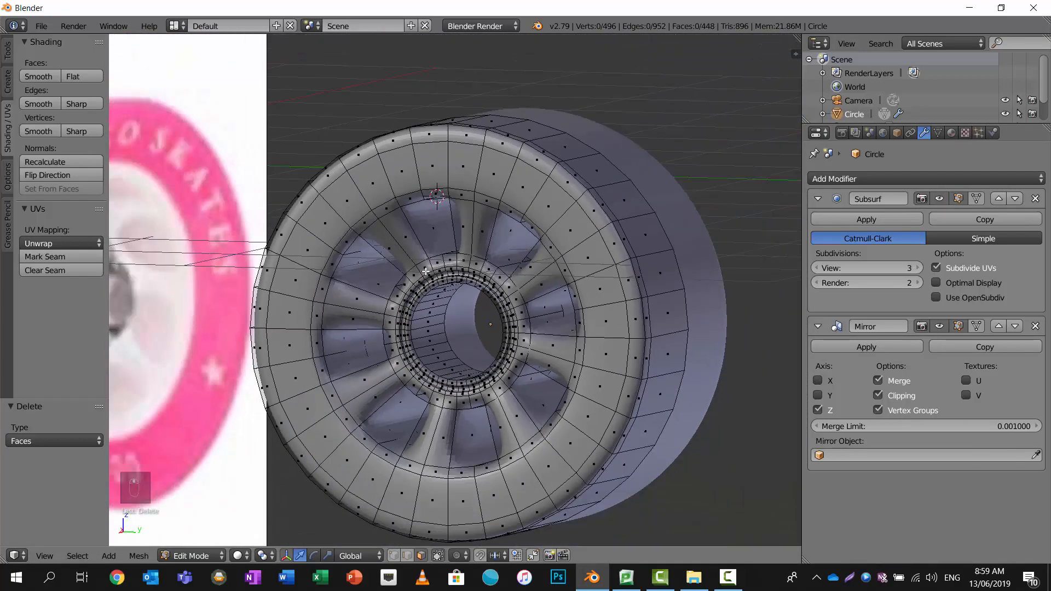
pyautogui.scroll(-3, 570, 116)
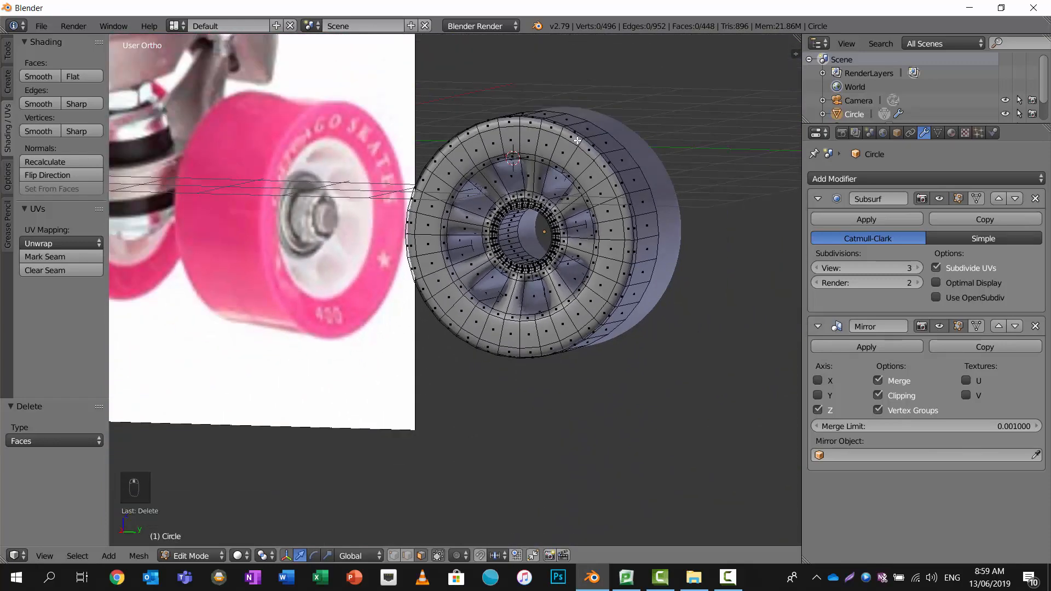
pyautogui.scroll(6, 577, 141)
pyautogui.scroll(-7, 574, 142)
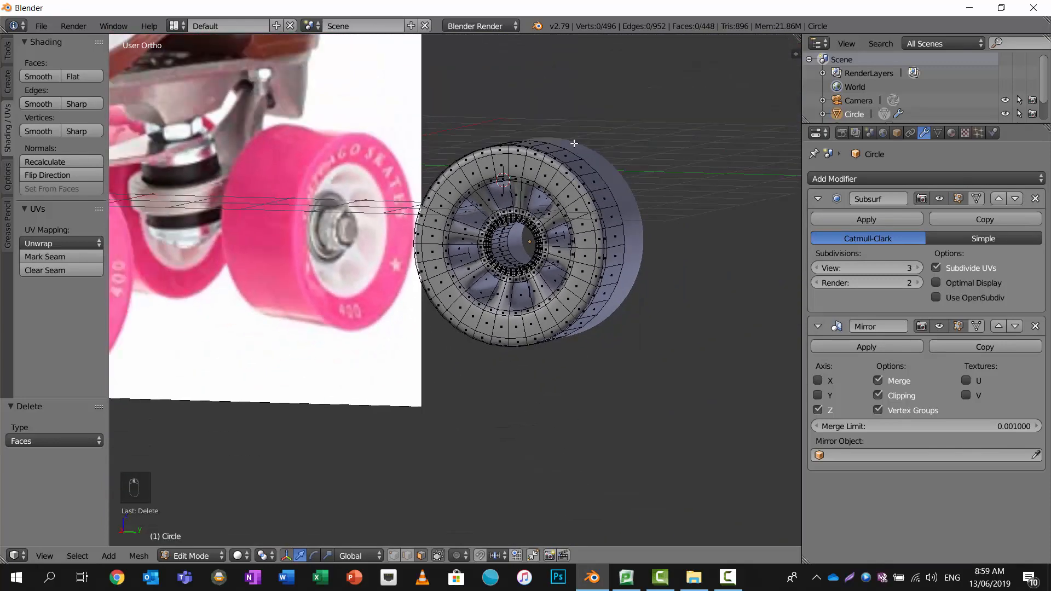
pyautogui.moveTo(574, 143); pyautogui.dragTo(529, 175, button='middle')
pyautogui.scroll(4, 516, 214)
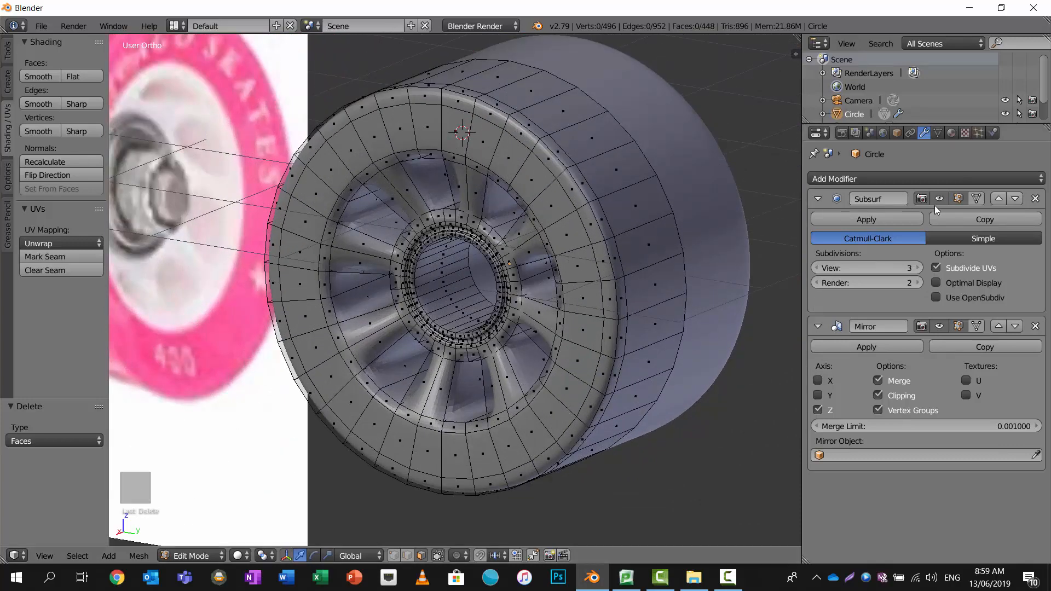
# Open the wheel's material settings and switch the render engine to Cycles Render.
pyautogui.click(952, 133)
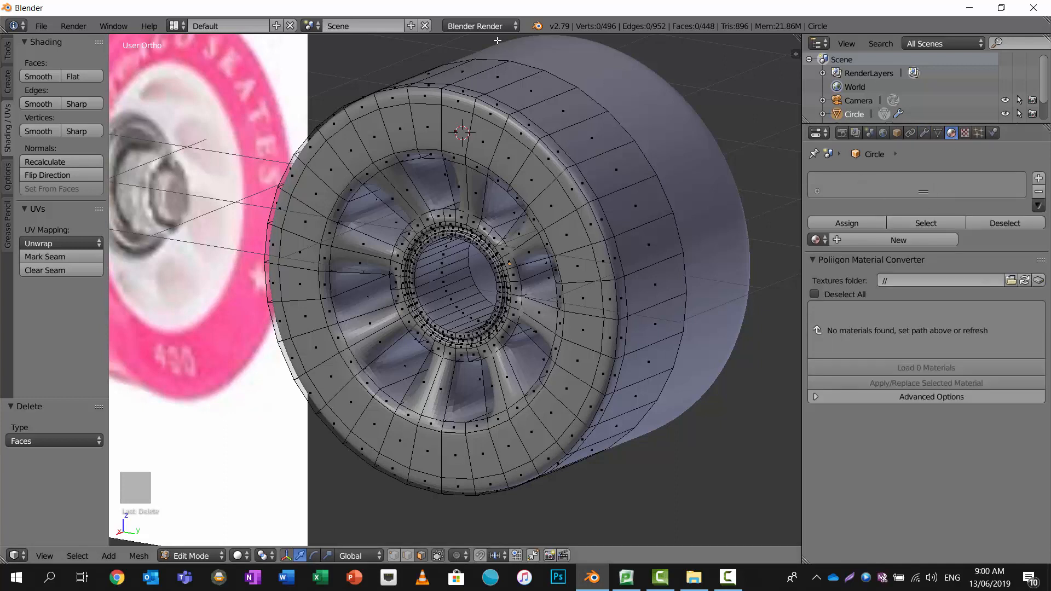
pyautogui.click(482, 27)
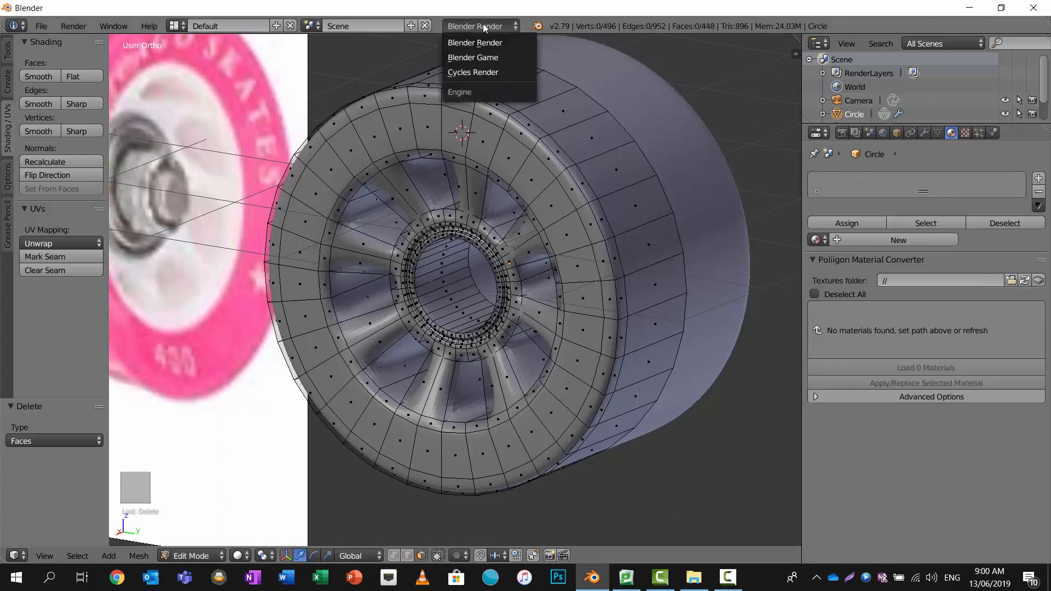
pyautogui.click(484, 73)
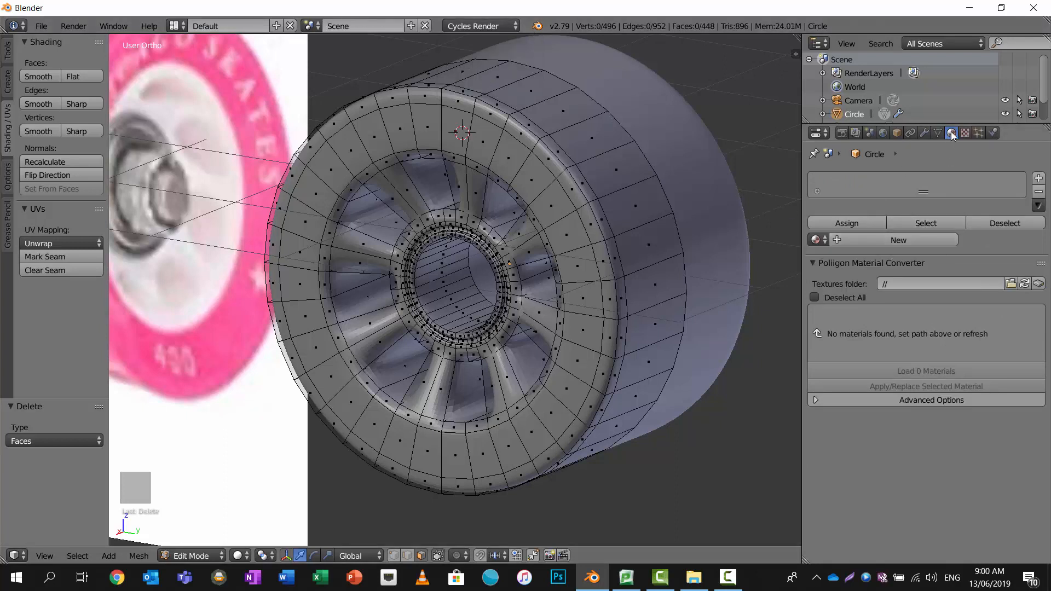
# Add a material slot to the wheel with a new material named "Pink Wheel".
pyautogui.click(1039, 179)
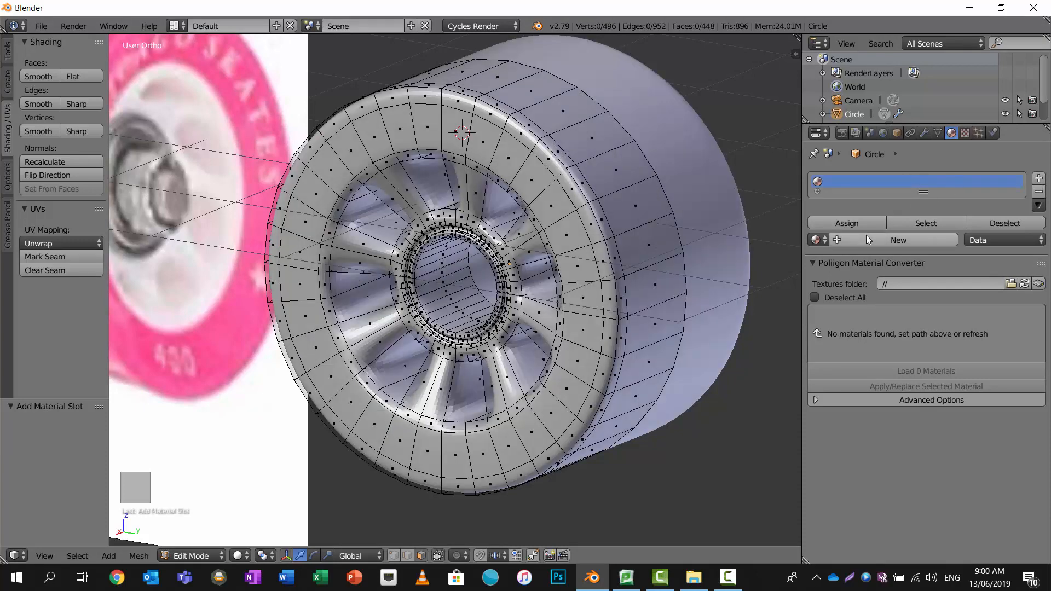
pyautogui.click(862, 239)
pyautogui.doubleClick(869, 185)
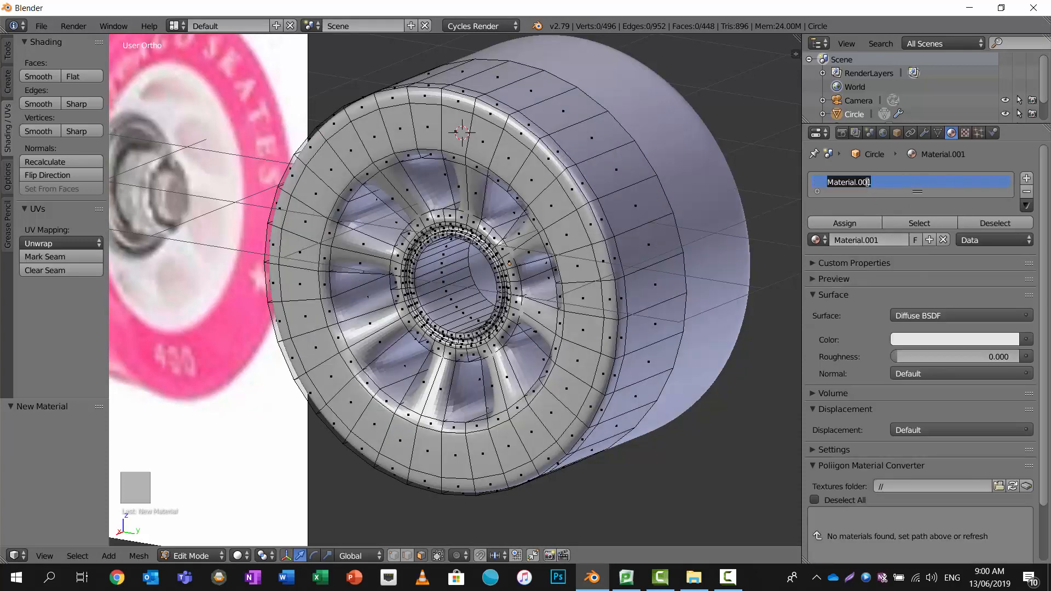
pyautogui.write('Pink Wheel')
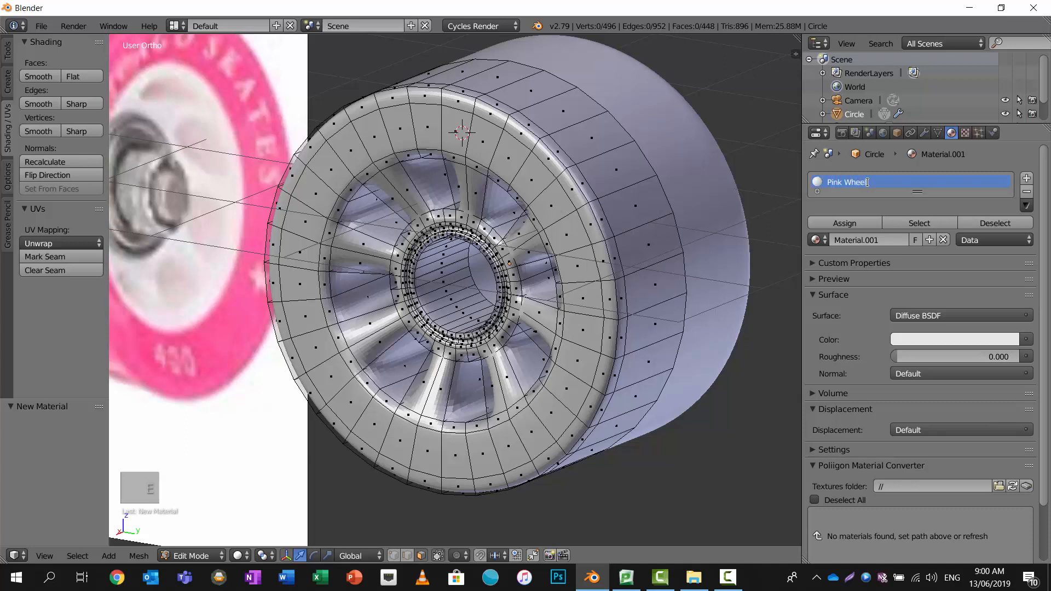
pyautogui.press('Return')
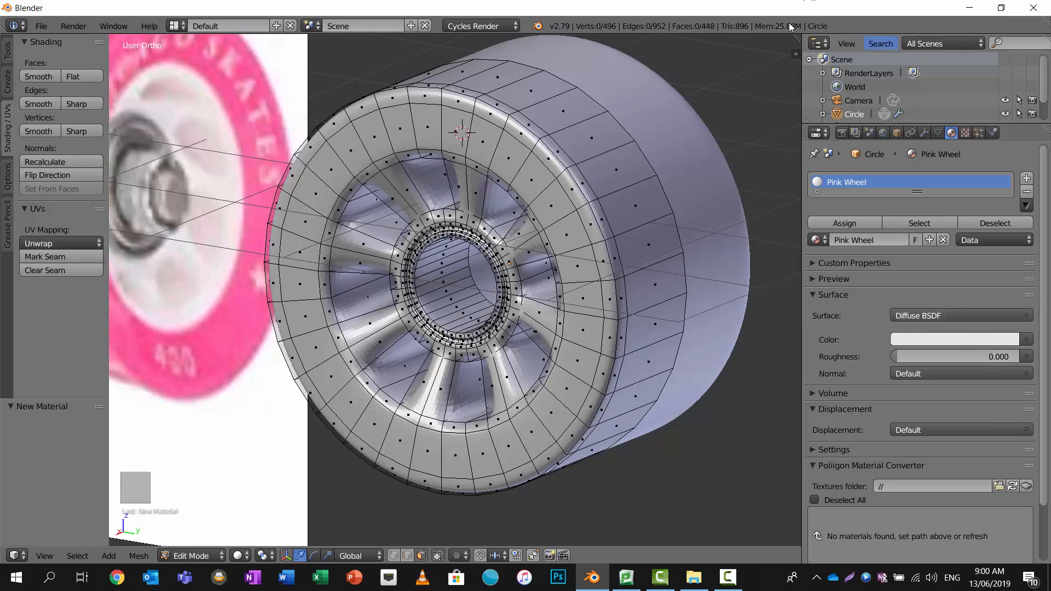
# Split the 3D view into two side-by-side areas and change the new one to the Node Editor with its side panels hidden.
pyautogui.moveTo(799, 37); pyautogui.dragTo(549, 81)
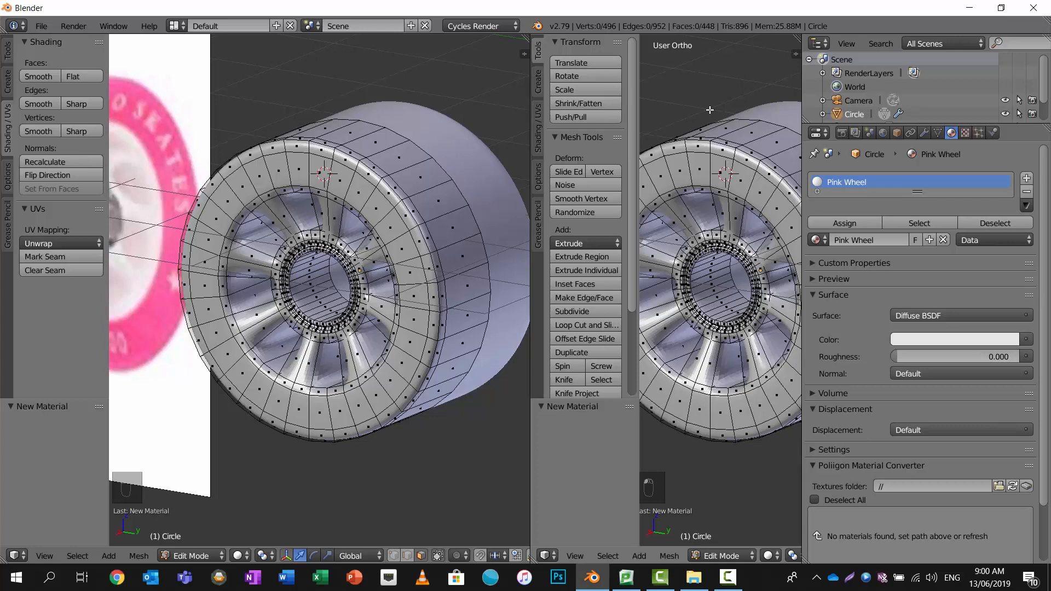
pyautogui.press('t')
pyautogui.click(547, 555)
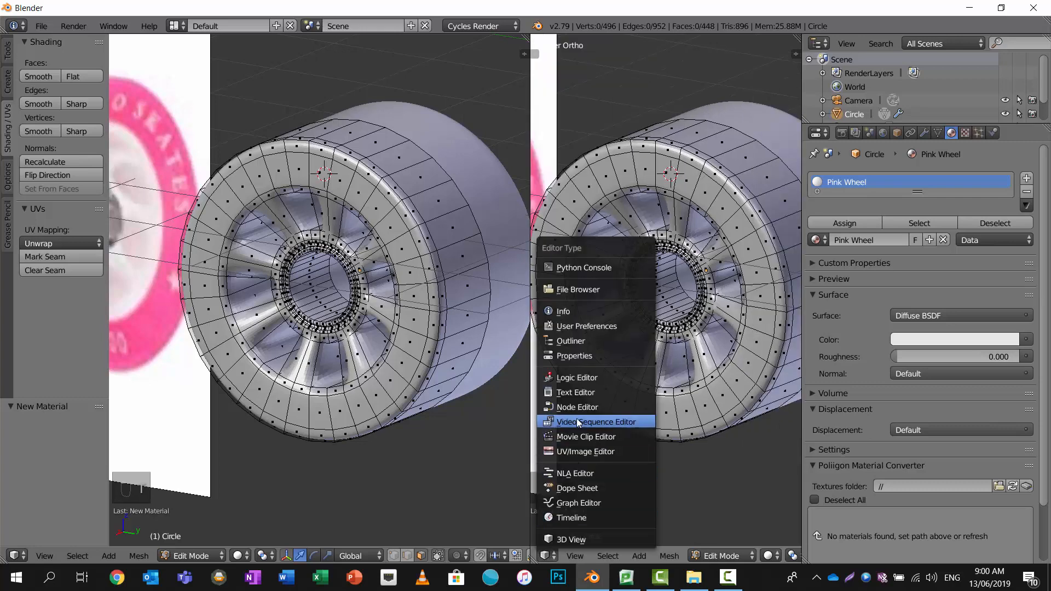
pyautogui.click(579, 488)
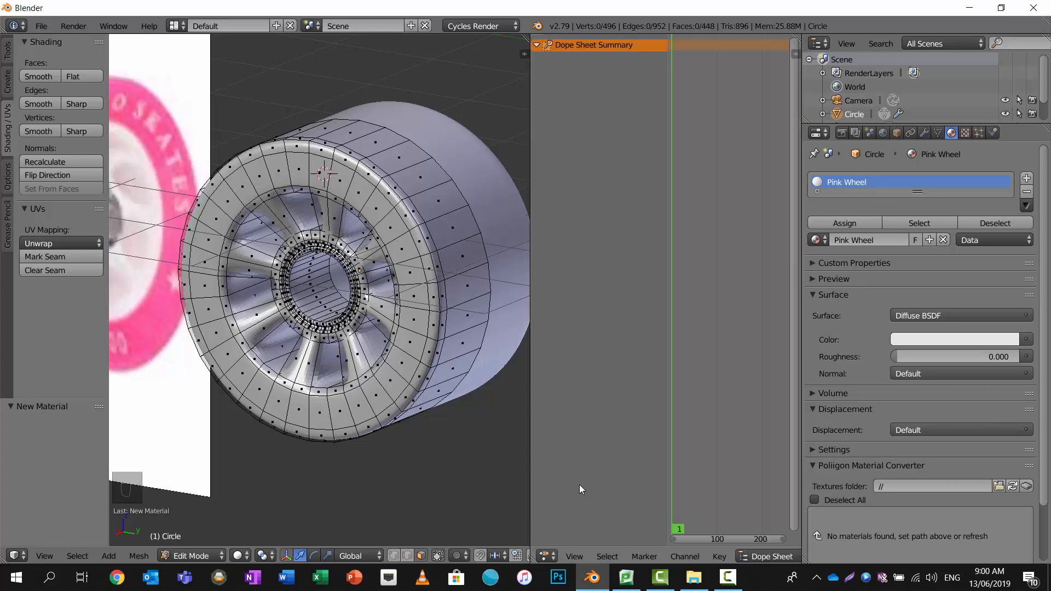
pyautogui.click(546, 556)
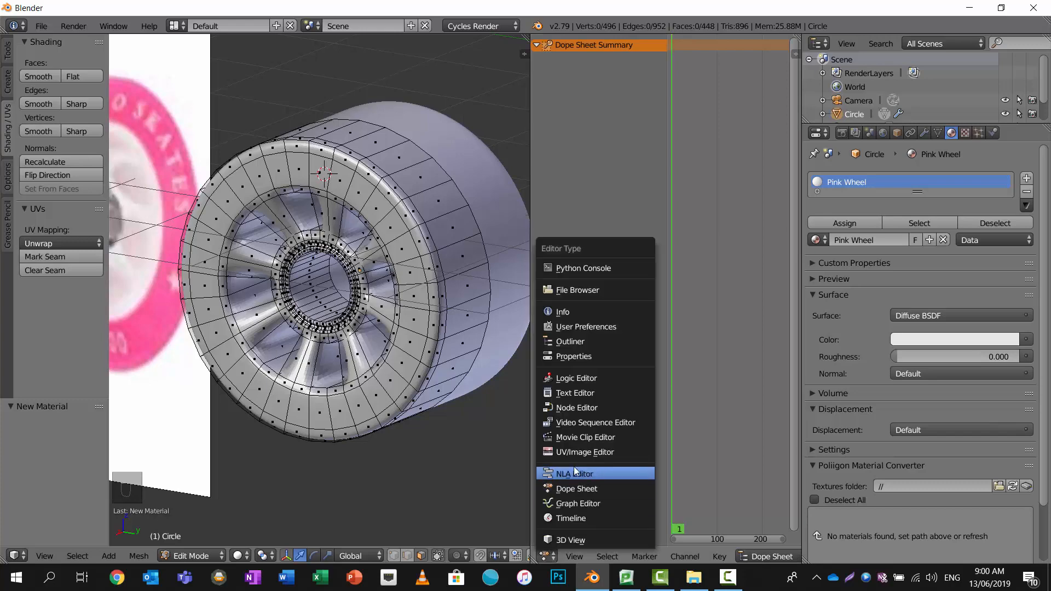
pyautogui.click(602, 407)
pyautogui.press('n')
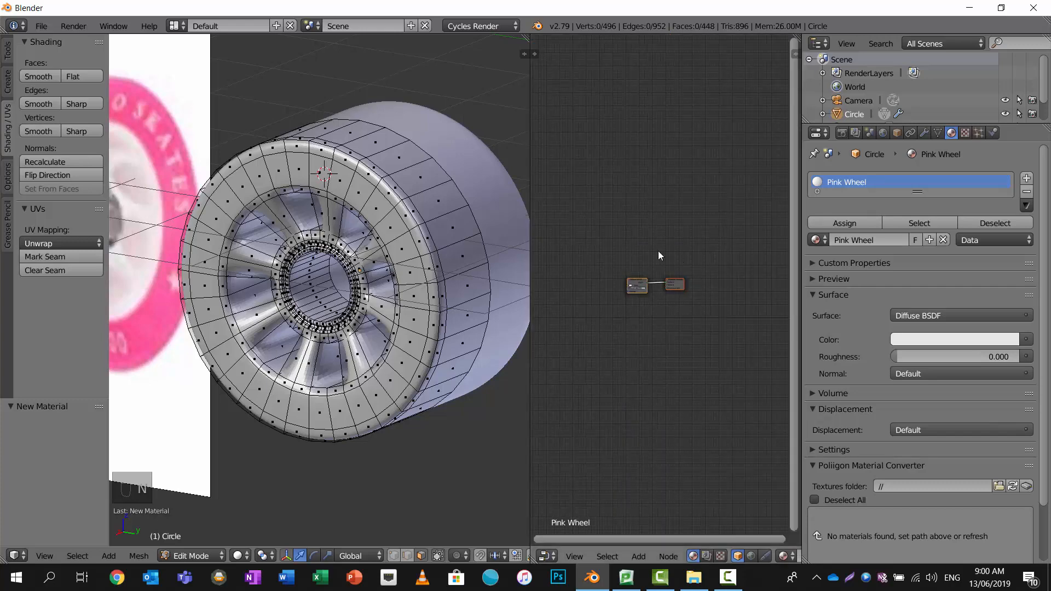
# Widen the Node Editor area and frame the Diffuse BSDF node of the Pink Wheel material.
pyautogui.scroll(4, 657, 251)
pyautogui.moveTo(648, 252); pyautogui.dragTo(697, 246, button='middle')
pyautogui.scroll(4, 689, 244)
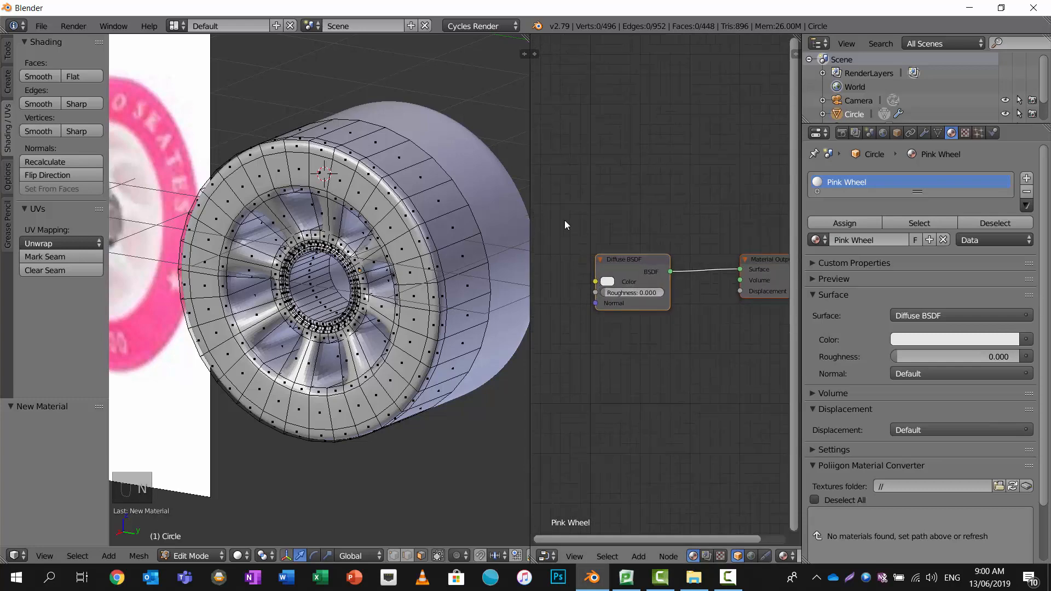
pyautogui.click(526, 210)
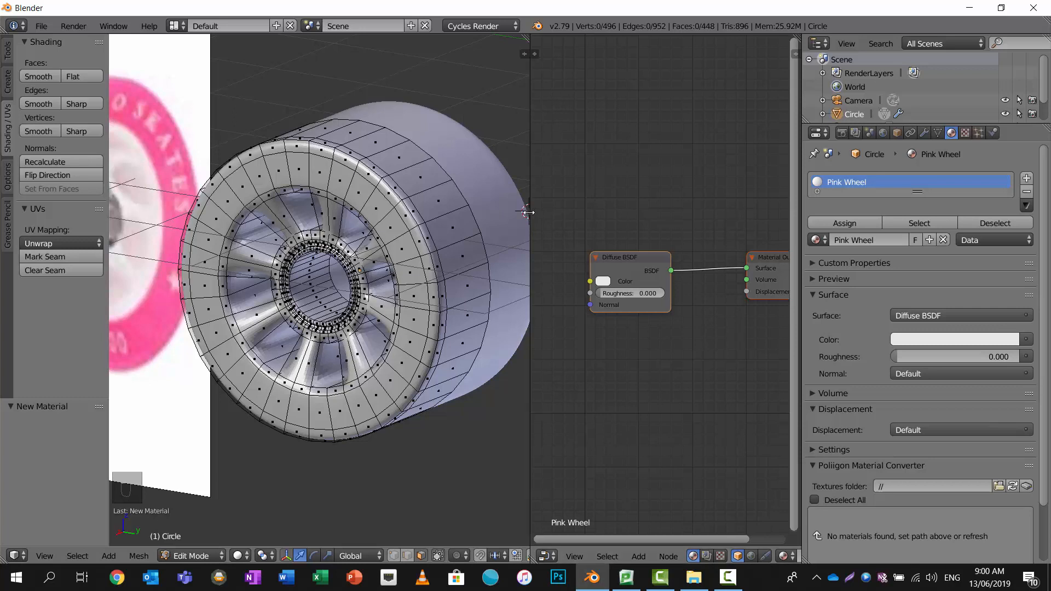
pyautogui.moveTo(529, 212); pyautogui.dragTo(350, 213)
pyautogui.scroll(3, 449, 248)
# Replace the Diffuse BSDF node of Pink Wheel with a Principled BSDF linked to the Material Output's Surface.
pyautogui.click(482, 224)
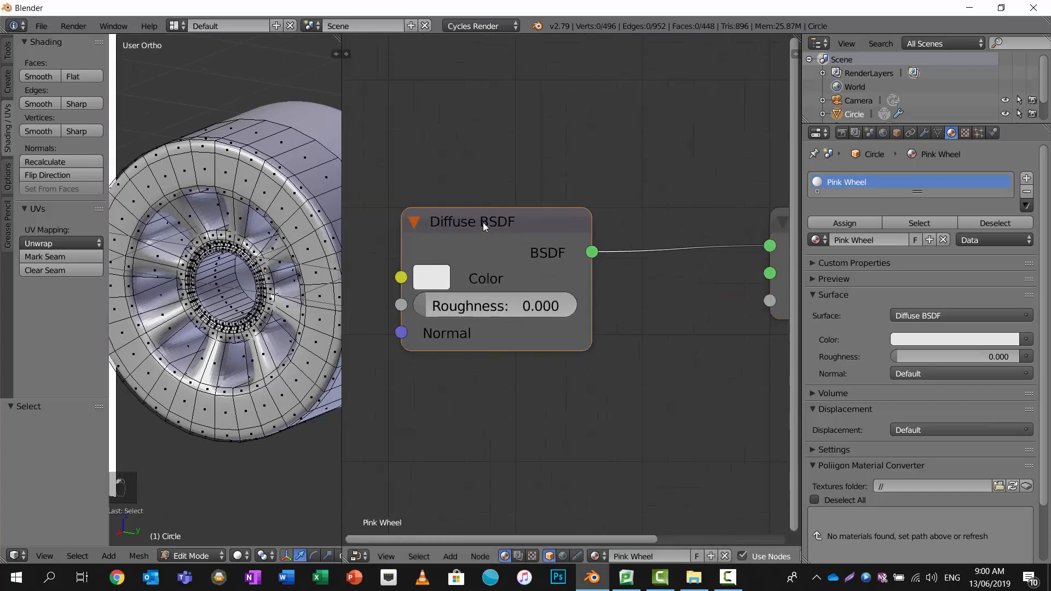
pyautogui.press('x')
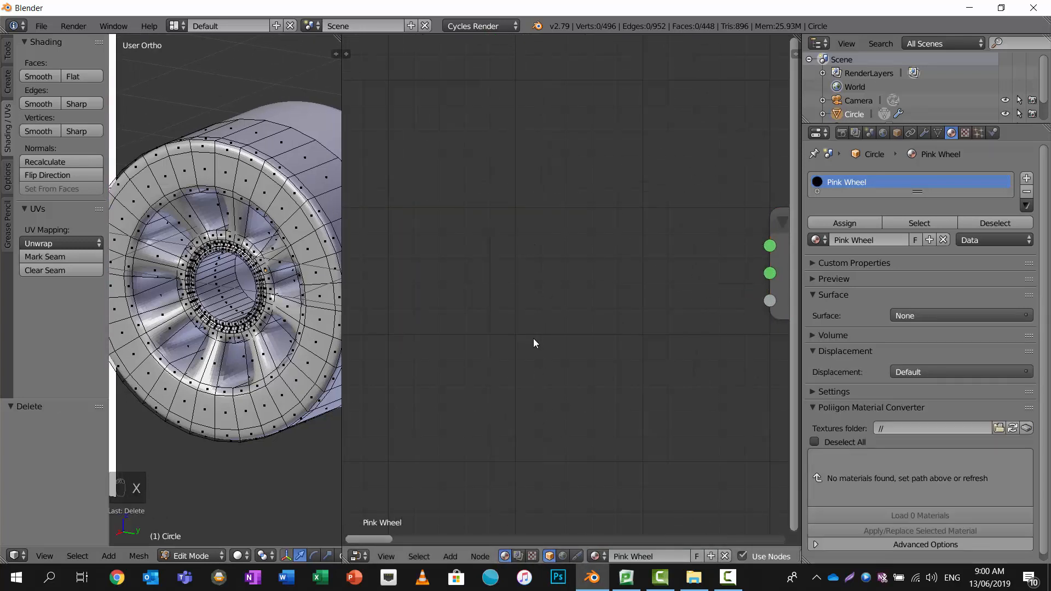
pyautogui.hotkey('shift', 'a')
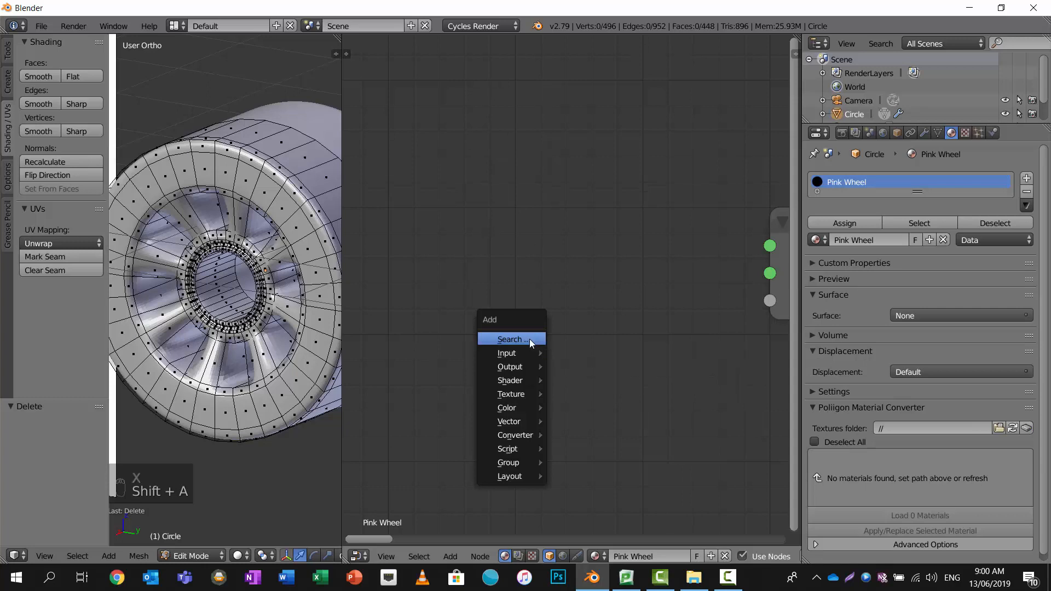
pyautogui.click(530, 340)
pyautogui.write('prin')
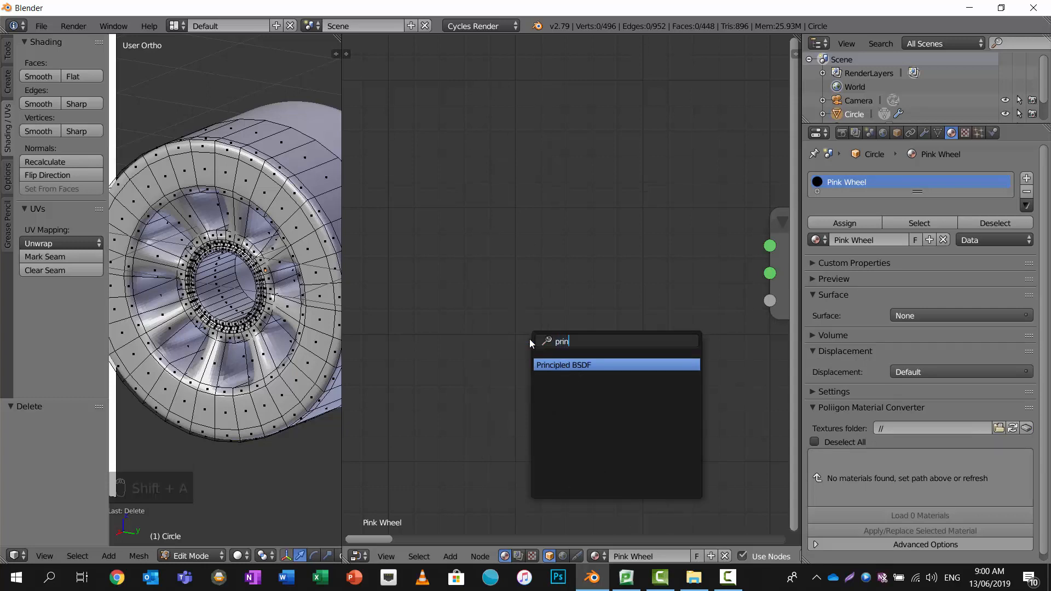
pyautogui.click(567, 365)
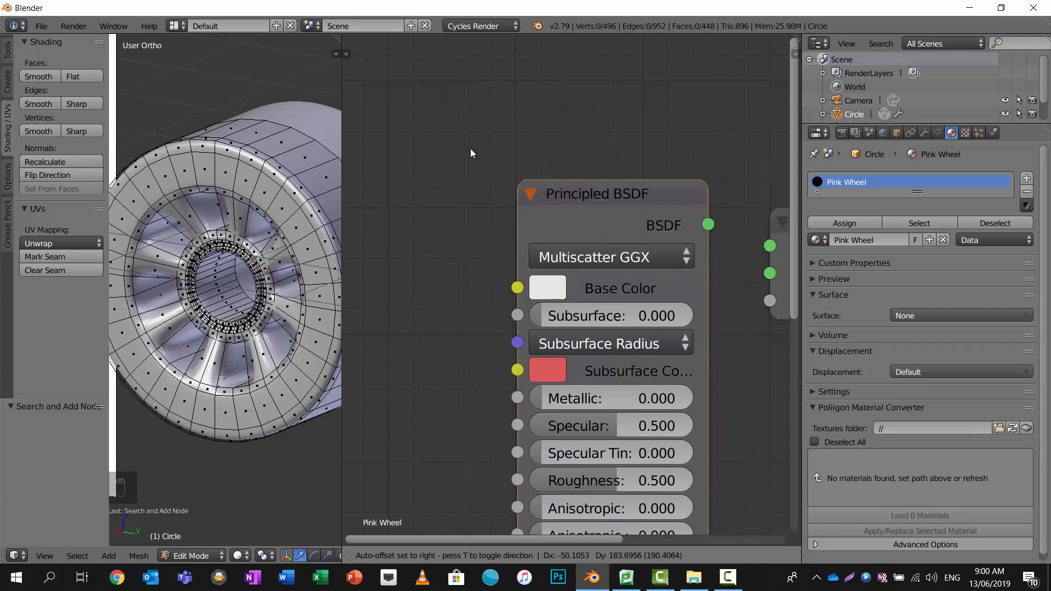
pyautogui.click(648, 185)
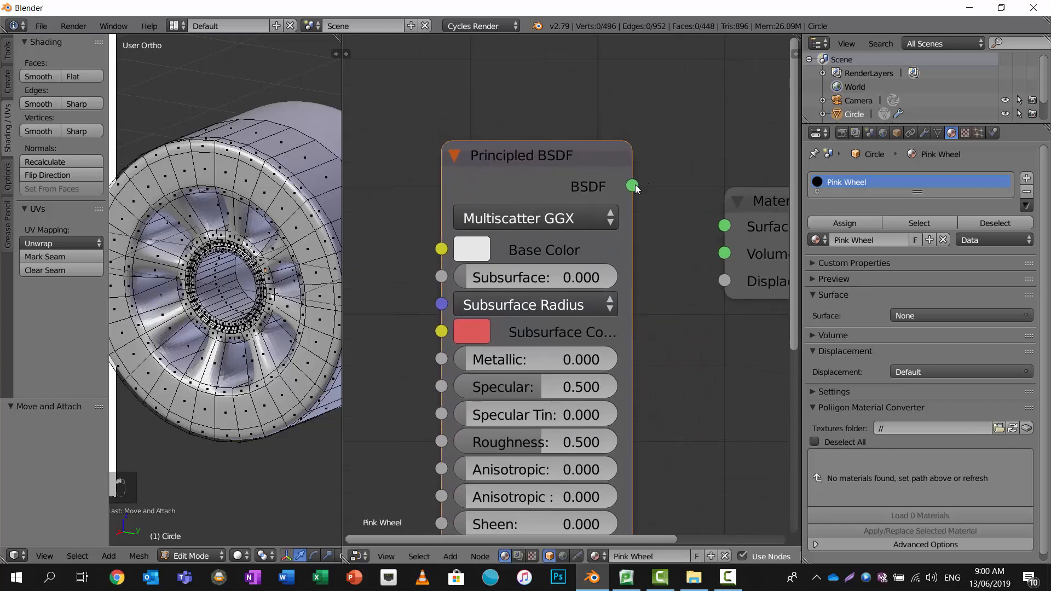
pyautogui.moveTo(633, 186); pyautogui.dragTo(724, 225)
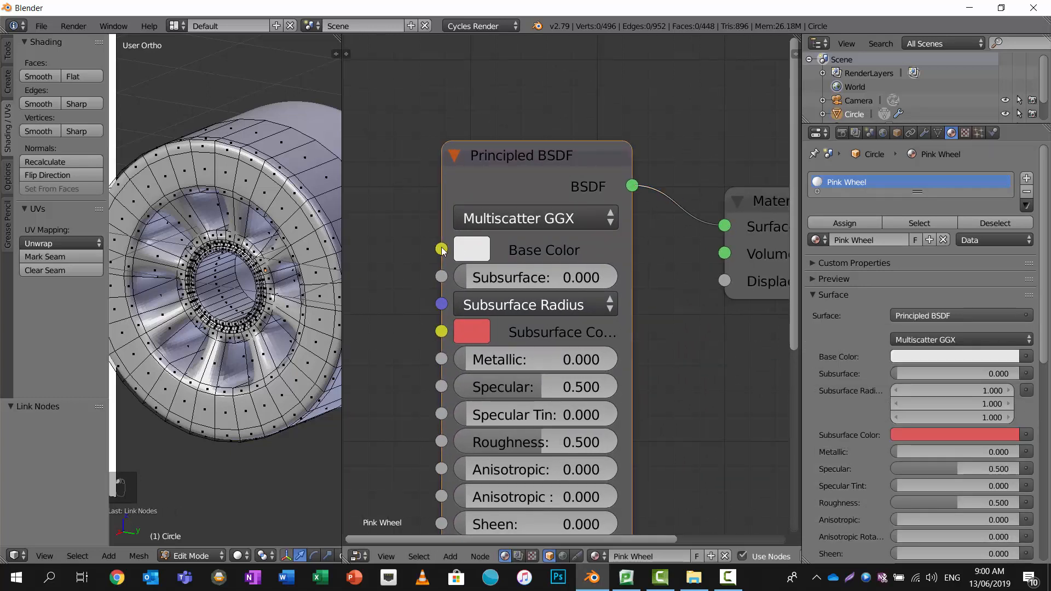
# Set the Principled BSDF's base color to a bright magenta pink.
pyautogui.click(474, 252)
pyautogui.moveTo(570, 376); pyautogui.dragTo(617, 410)
pyautogui.rightClick(616, 406)
pyautogui.click(615, 406)
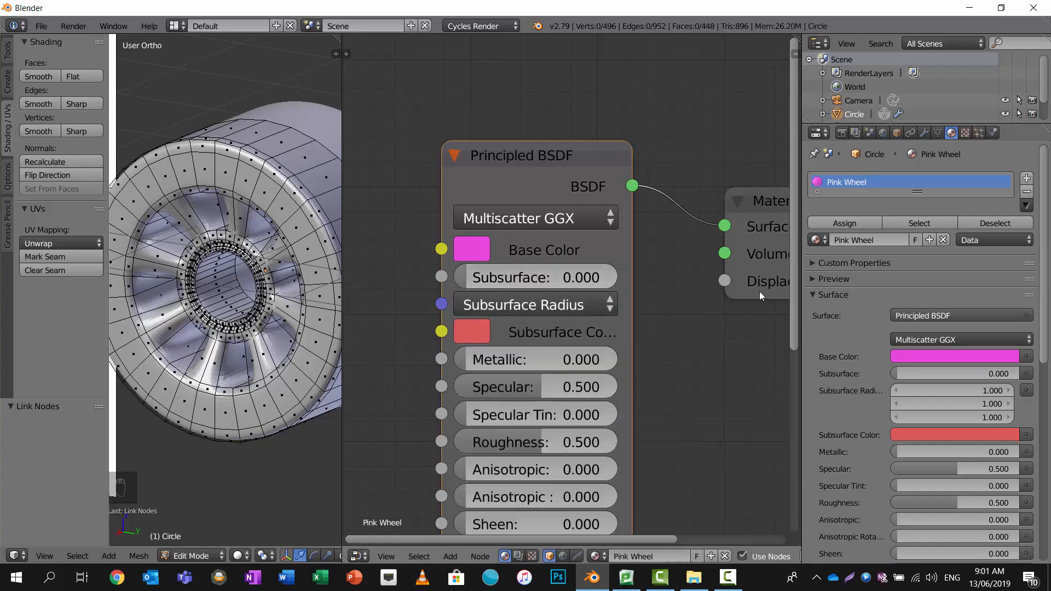
# Widen the 3D view and select the face loops of the wheel's tread, rounded edge and flat front ring.
pyautogui.scroll(-2, 757, 292)
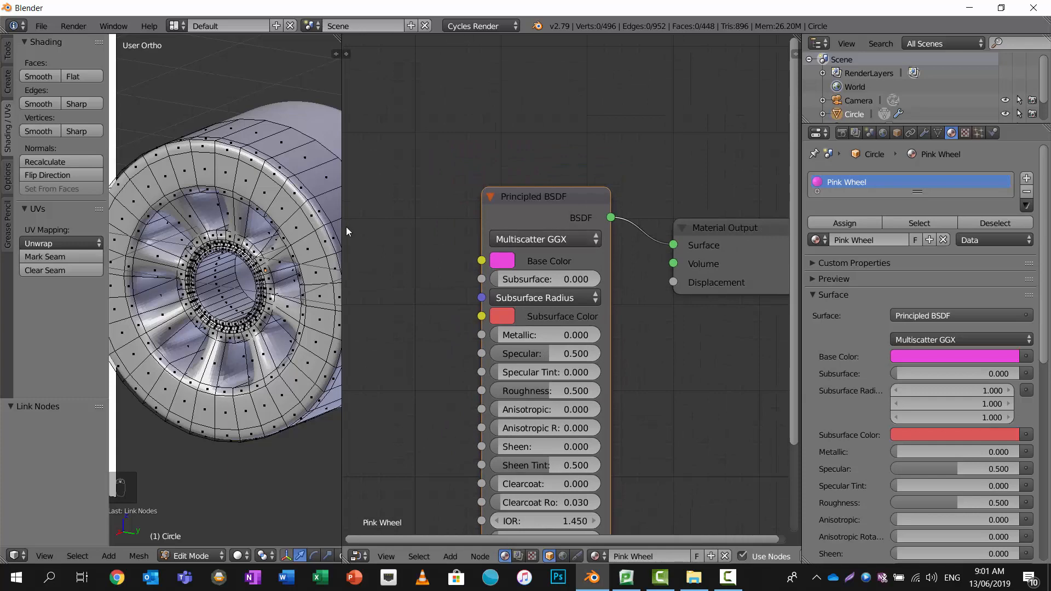
pyautogui.moveTo(343, 217); pyautogui.dragTo(450, 223)
pyautogui.moveTo(405, 238); pyautogui.dragTo(357, 170, button='middle')
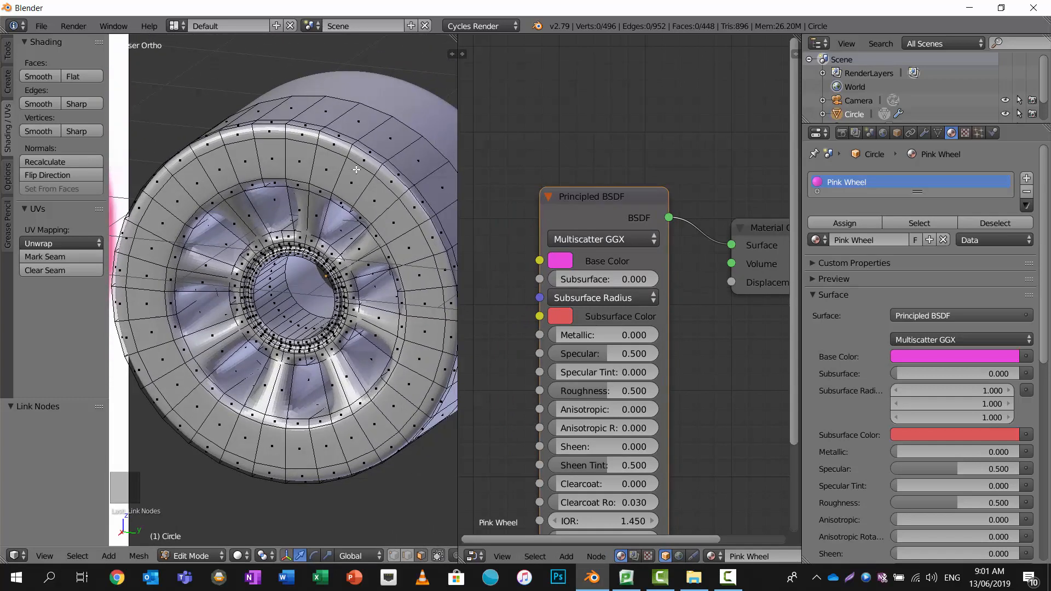
pyautogui.keyDown('alt'); pyautogui.rightClick(366, 127); pyautogui.keyUp('alt')
pyautogui.keyDown('alt'); pyautogui.rightClick(354, 144); pyautogui.keyUp('alt')
pyautogui.keyDown('alt'); pyautogui.keyDown('shift'); pyautogui.rightClick(357, 141); pyautogui.keyUp('shift'); pyautogui.keyUp('alt')
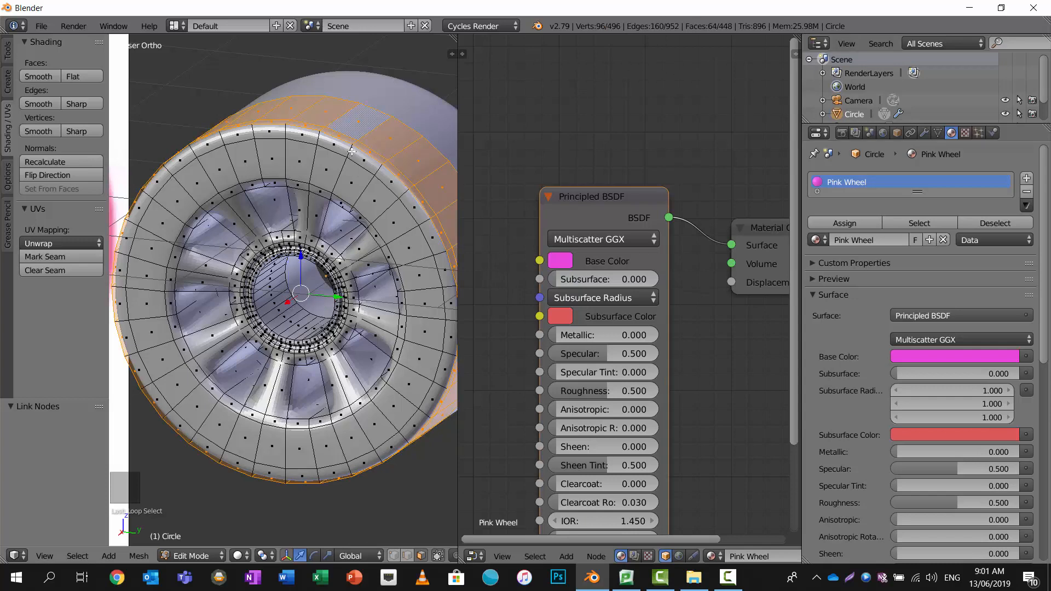
pyautogui.keyDown('alt'); pyautogui.keyDown('shift'); pyautogui.rightClick(351, 152); pyautogui.keyUp('shift'); pyautogui.keyUp('alt')
pyautogui.keyDown('alt'); pyautogui.keyDown('shift'); pyautogui.rightClick(343, 170); pyautogui.keyUp('shift'); pyautogui.keyUp('alt')
pyautogui.keyDown('alt'); pyautogui.keyDown('shift'); pyautogui.rightClick(327, 194); pyautogui.keyUp('shift'); pyautogui.keyUp('alt')
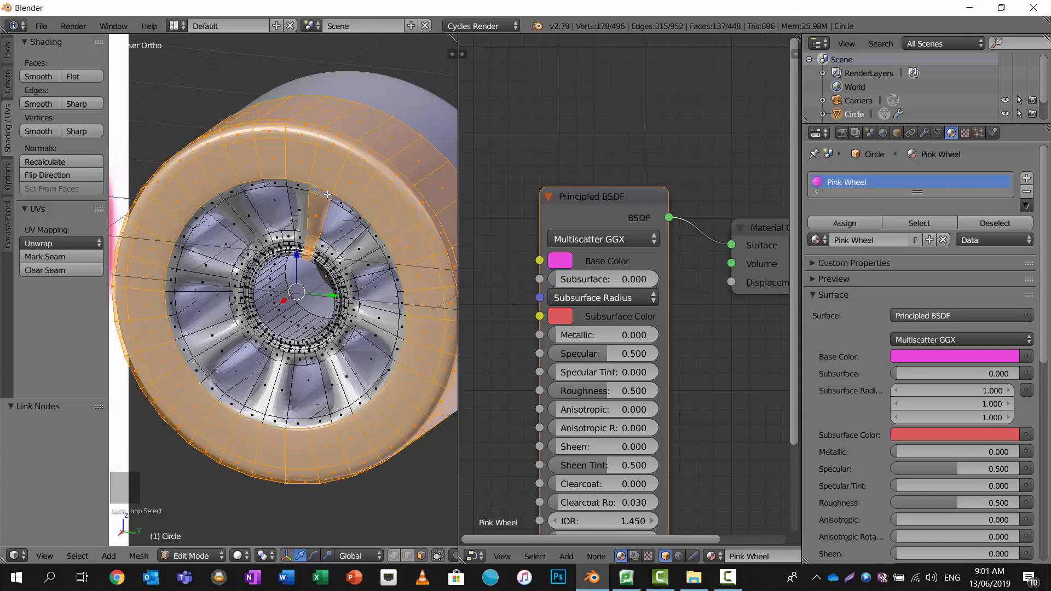
# Deselect the stray faces on the upper spoke and the hub using single-face selection and Circle Select.
pyautogui.keyDown('shift'); pyautogui.rightClick(328, 208); pyautogui.keyUp('shift')
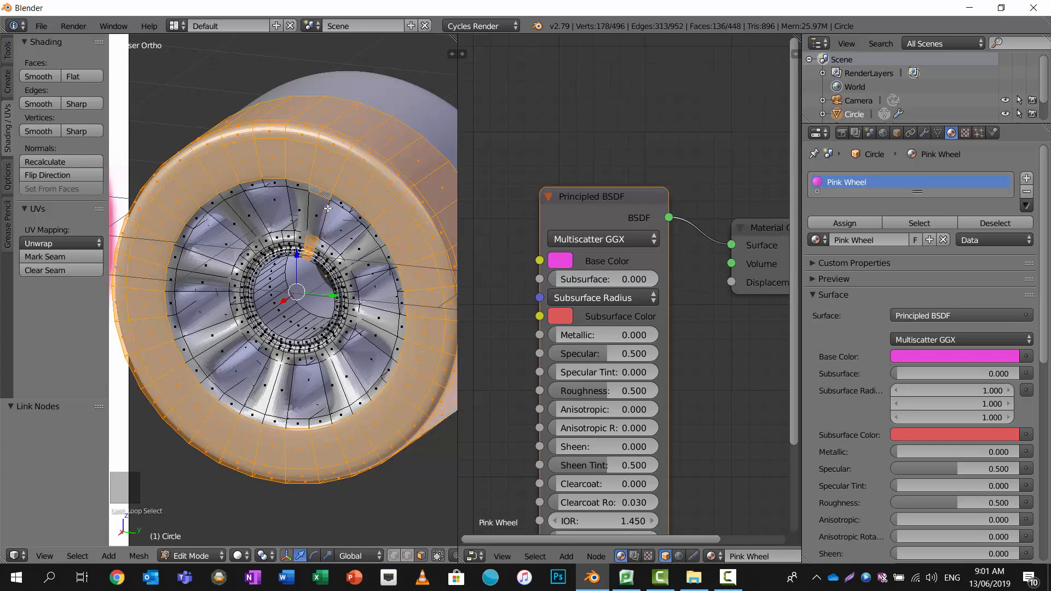
pyautogui.press('c')
pyautogui.moveTo(316, 240); pyautogui.dragTo(313, 247, button='middle')
pyautogui.rightClick(312, 246)
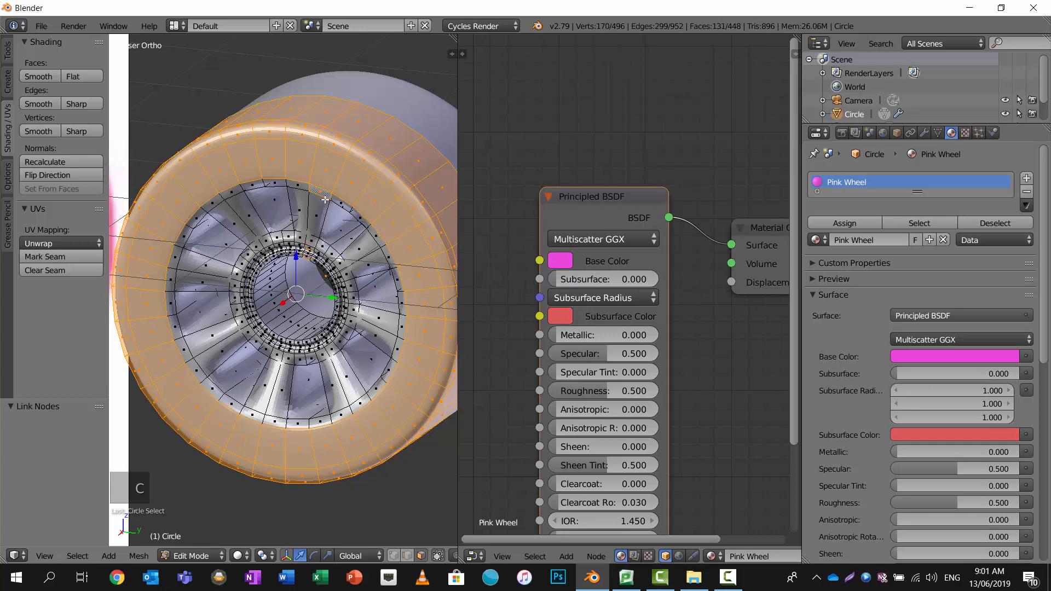
# Add the narrow face loop around the inner edge of the front ring to the selection.
pyautogui.scroll(4, 325, 199)
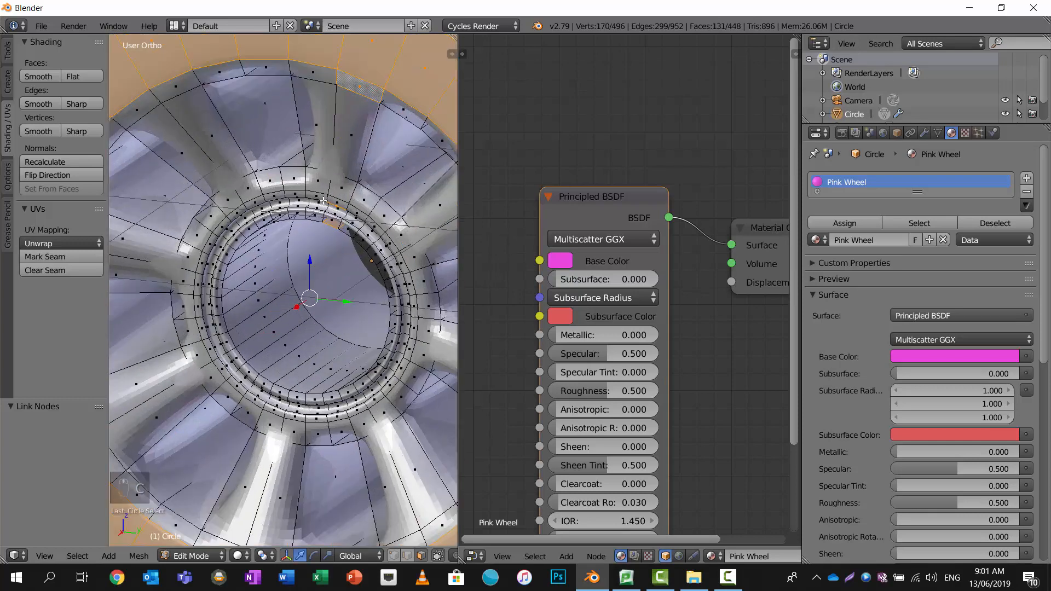
pyautogui.keyDown('alt'); pyautogui.keyDown('shift'); pyautogui.rightClick(384, 93); pyautogui.keyUp('shift'); pyautogui.keyUp('alt')
pyautogui.keyDown('alt'); pyautogui.keyDown('shift'); pyautogui.rightClick(374, 119); pyautogui.keyUp('shift'); pyautogui.keyUp('alt')
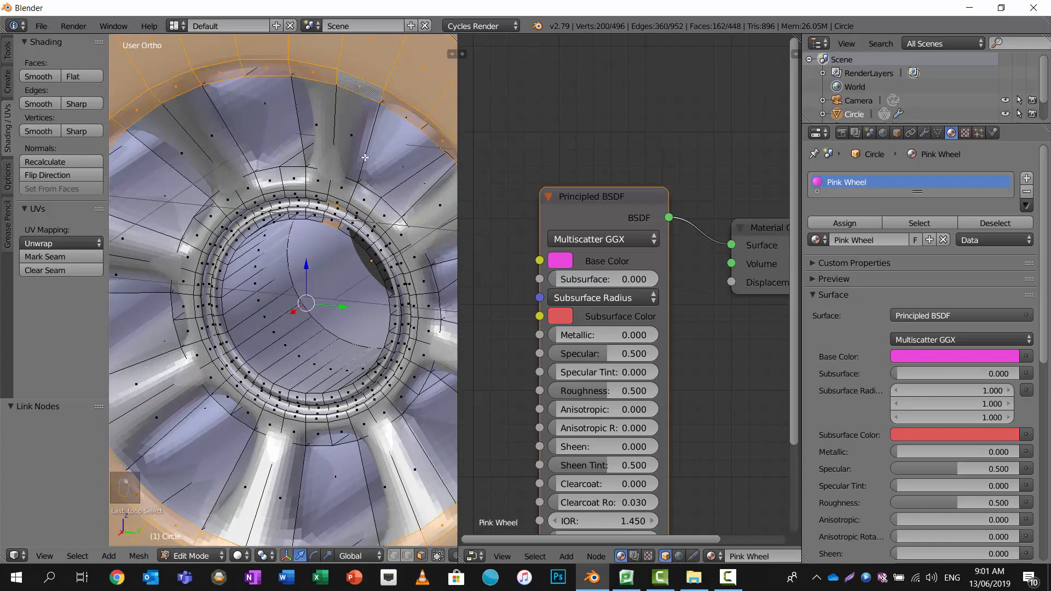
# Clear the remaining hub faces from the selection in wireframe display and assign Pink Wheel to the selected outer faces.
pyautogui.press('c')
pyautogui.moveTo(343, 211); pyautogui.dragTo(339, 226)
pyautogui.middleClick(356, 194)
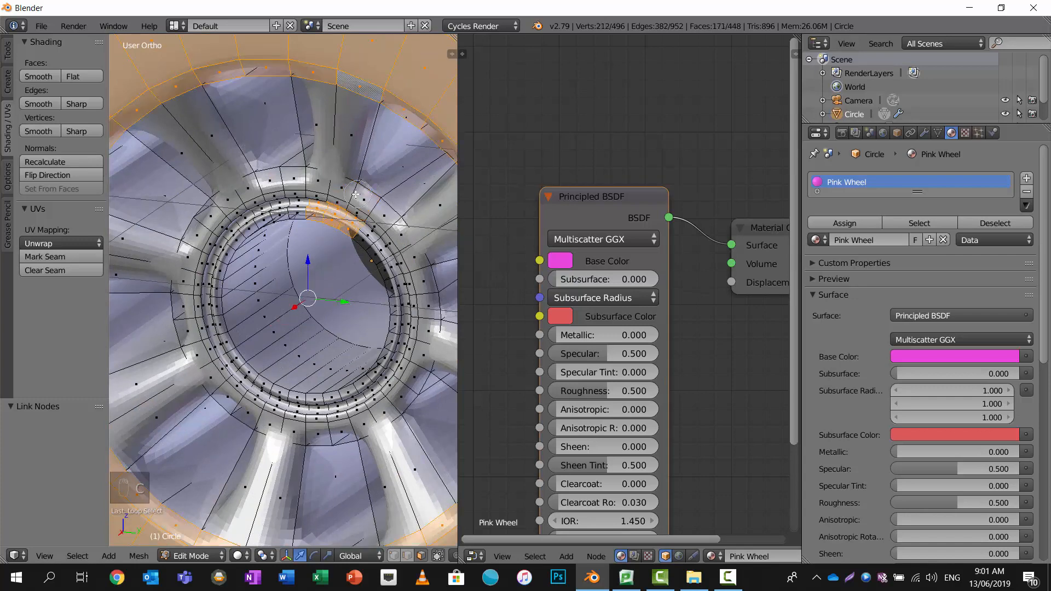
pyautogui.moveTo(355, 215)
pyautogui.mouseDown(button='middle')
pyautogui.moveTo(319, 217)
pyautogui.moveTo(347, 221)
pyautogui.moveTo(331, 204)
pyautogui.mouseUp(button='middle')
pyautogui.rightClick(334, 219)
pyautogui.press('z')
pyautogui.press('c')
pyautogui.rightClick(331, 204)
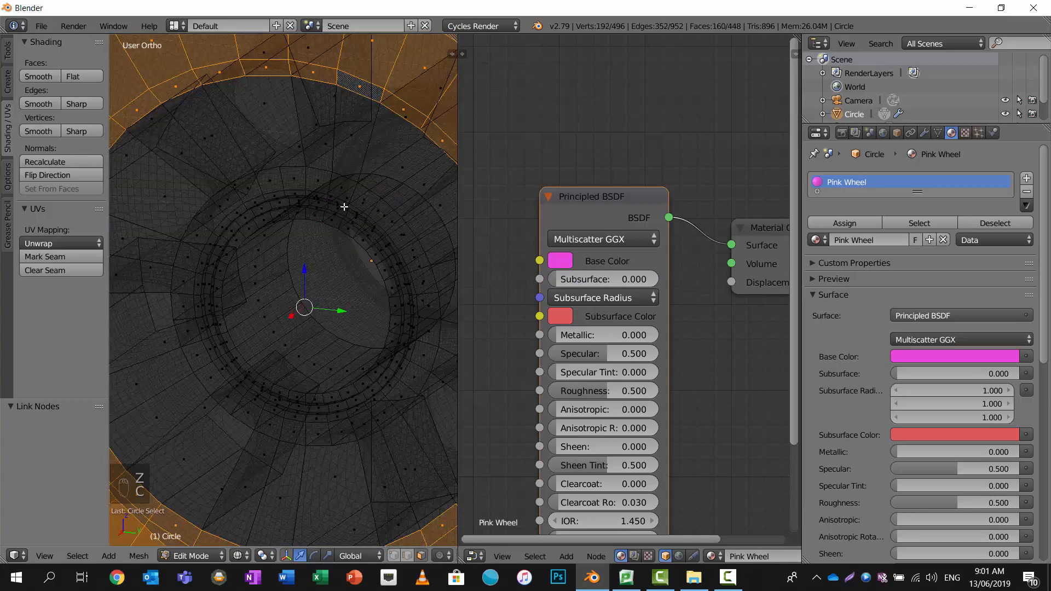
pyautogui.press('z')
pyautogui.scroll(2, 363, 190)
pyautogui.scroll(-6, 362, 189)
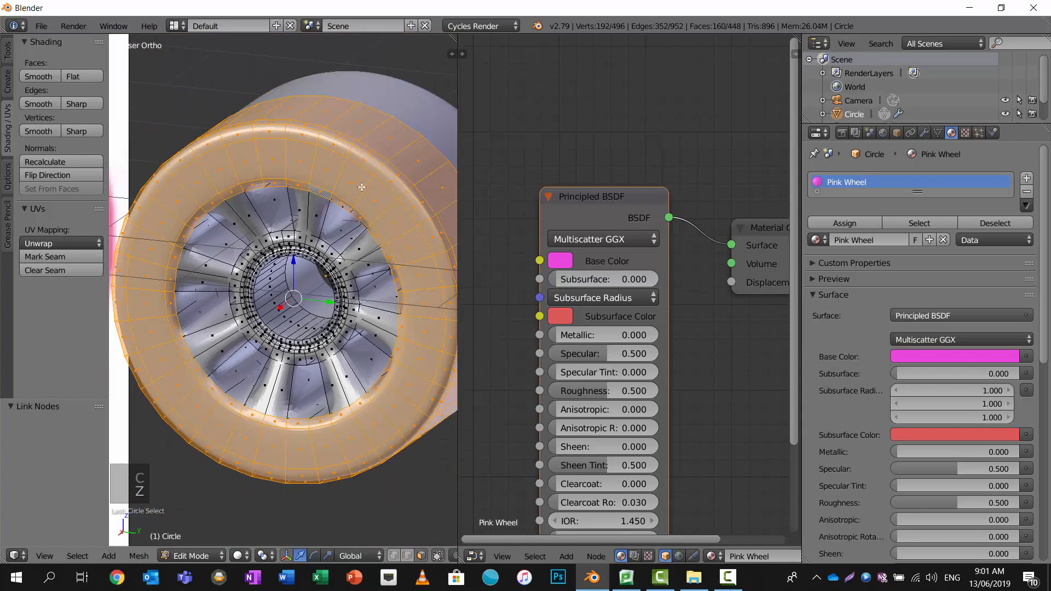
pyautogui.click(841, 223)
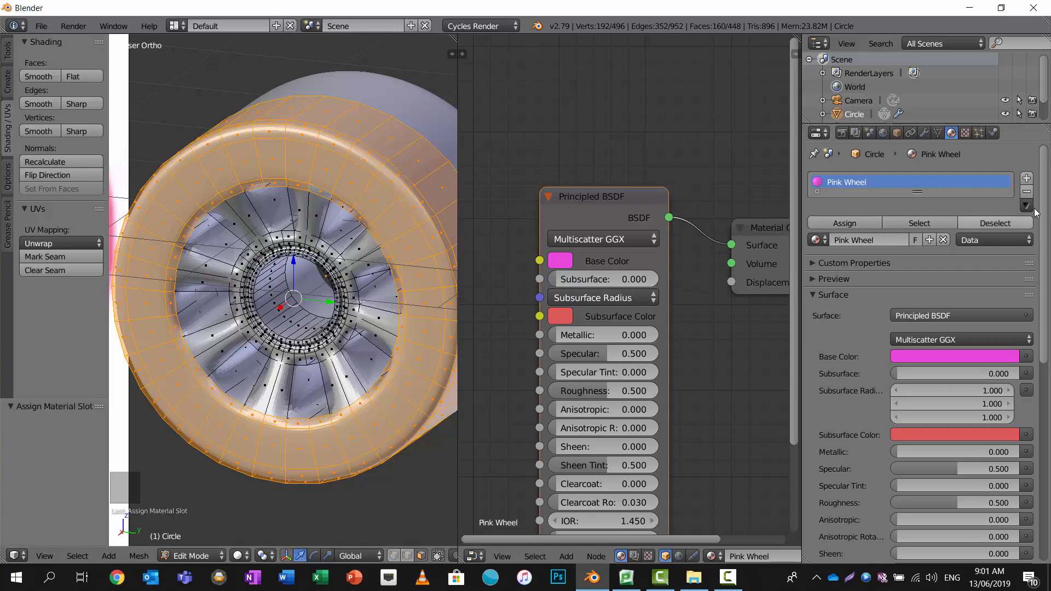
# Add a second material slot with a new material named "White Plastic".
pyautogui.click(1026, 178)
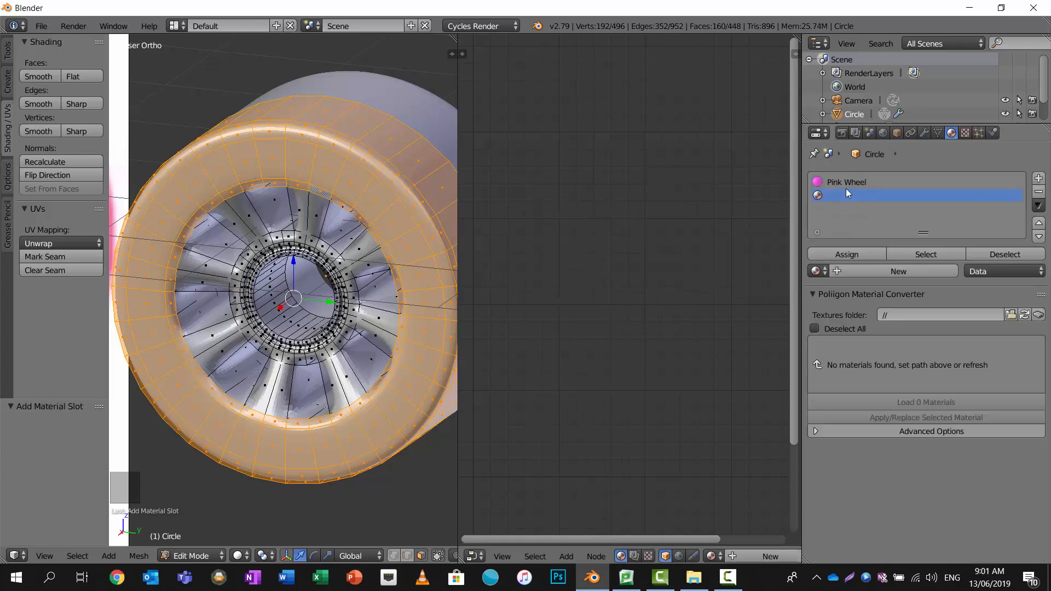
pyautogui.click(845, 271)
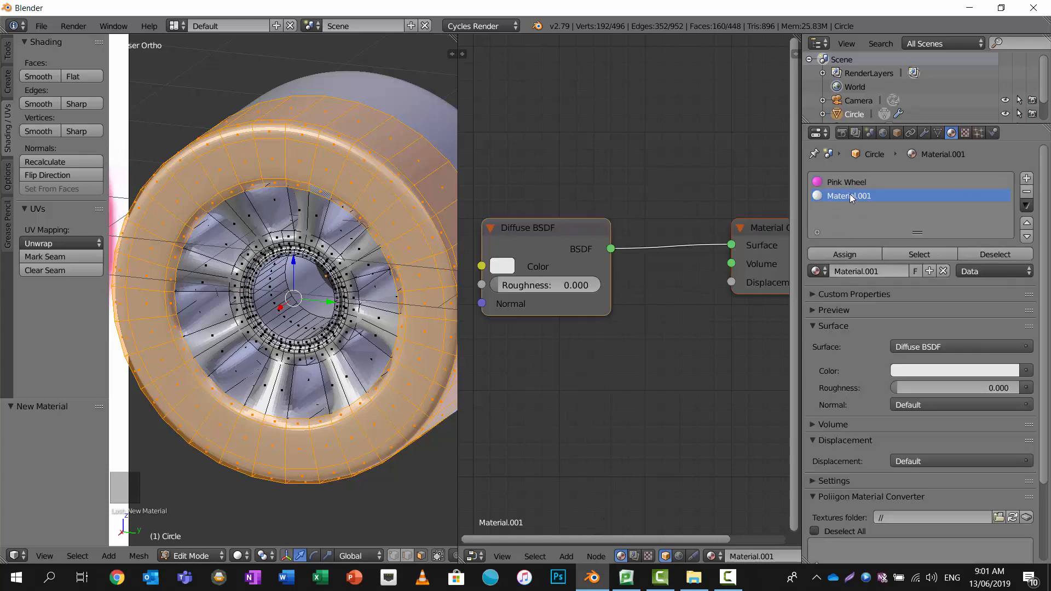
pyautogui.write('White Plastic')
pyautogui.press('Return')
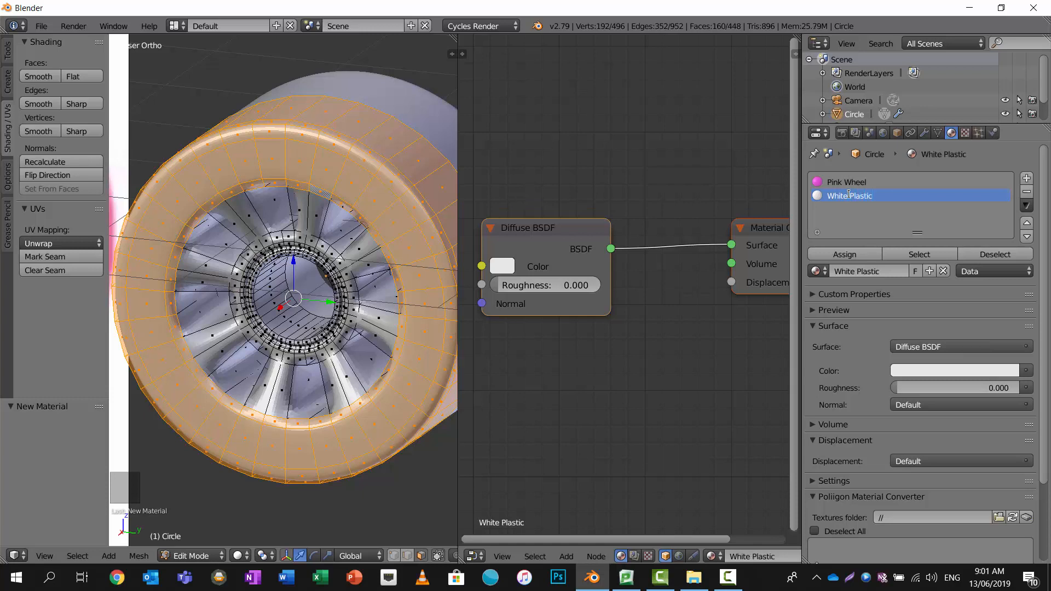
# Add a third material slot with a new material named "Silver Metal".
pyautogui.click(1027, 178)
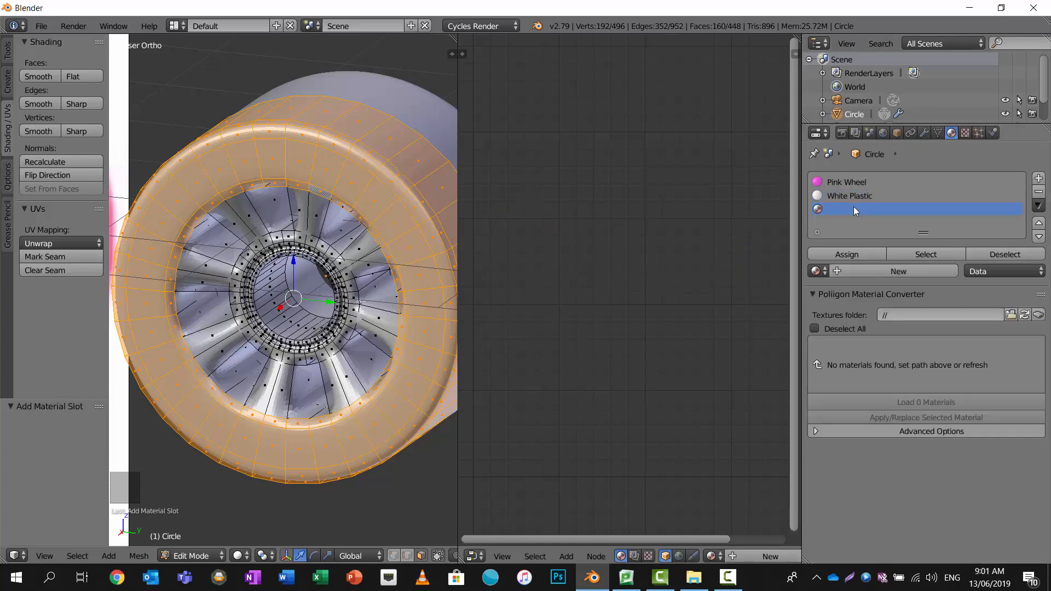
pyautogui.click(848, 270)
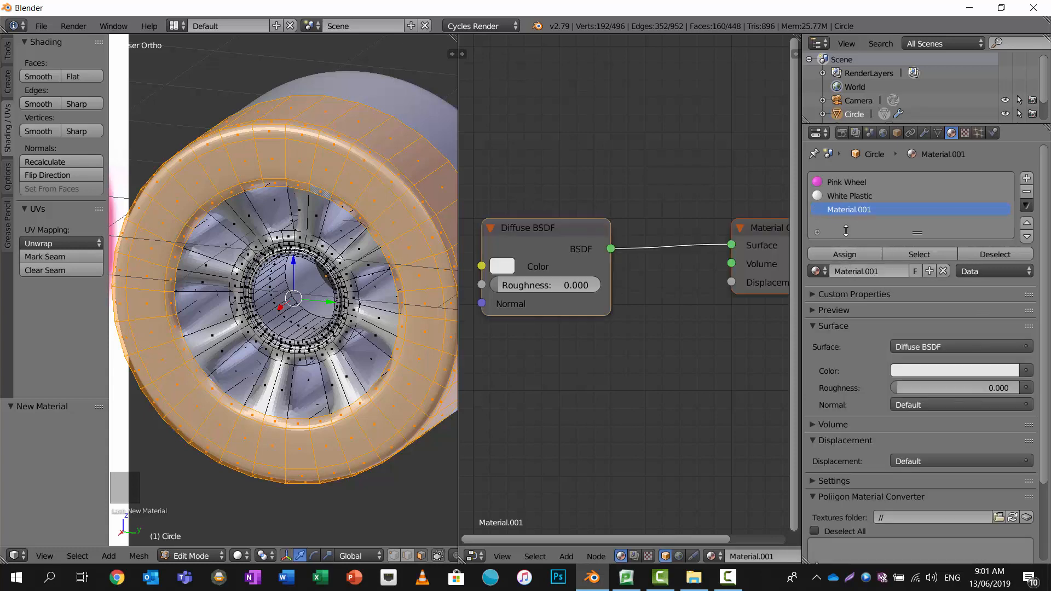
pyautogui.doubleClick(849, 210)
pyautogui.write('Silver Metal')
pyautogui.press('Return')
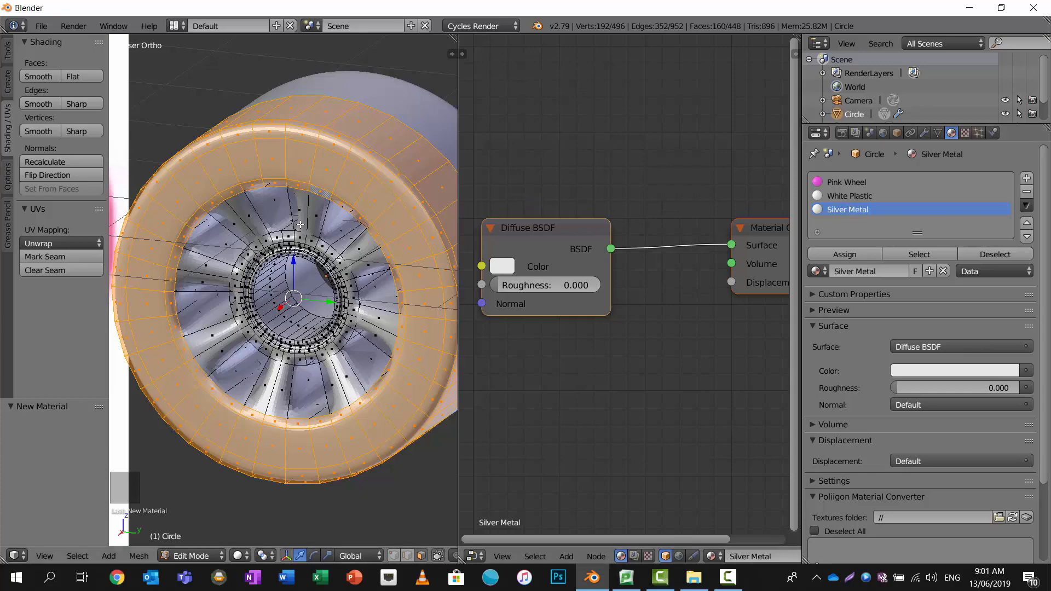
# View the wheel from the front and invert the face selection to the spokes and hub.
pyautogui.scroll(3, 277, 271)
pyautogui.moveTo(277, 271); pyautogui.dragTo(331, 237, button='middle')
pyautogui.scroll(-4, 332, 238)
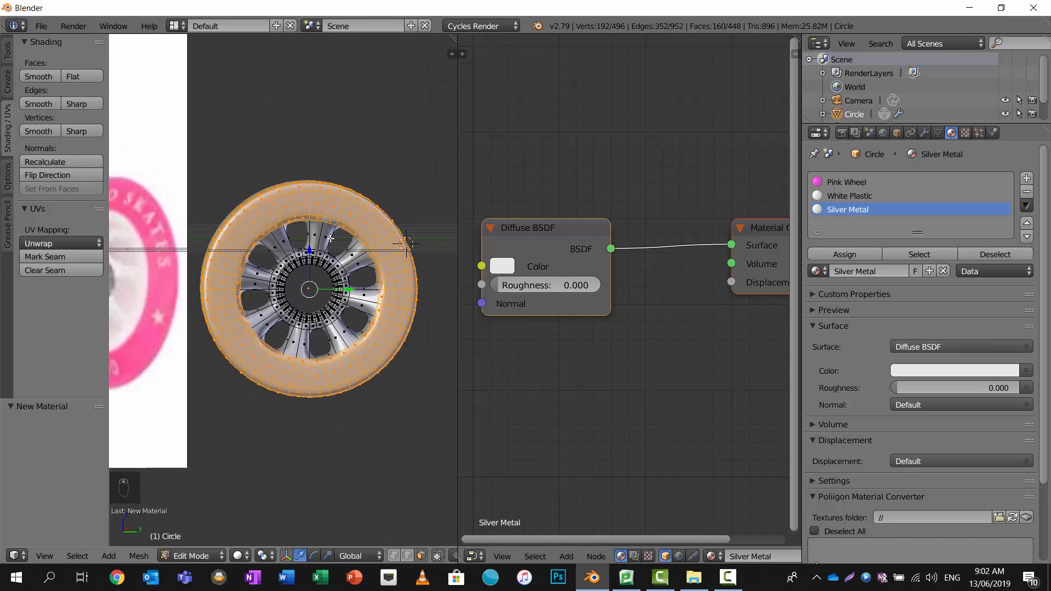
pyautogui.hotkey('ctrl', 'i')
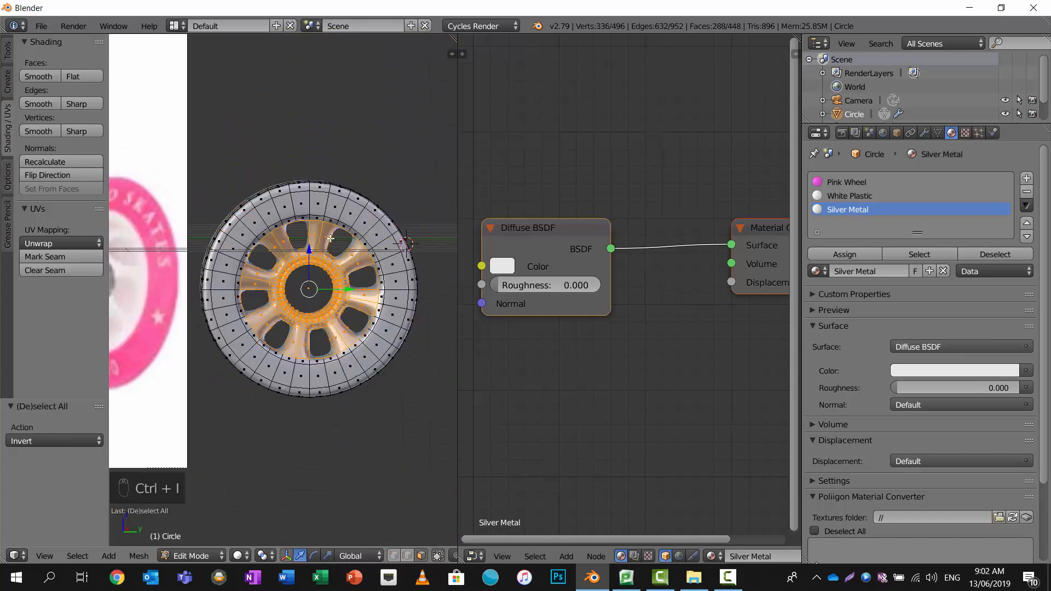
pyautogui.scroll(5, 343, 219)
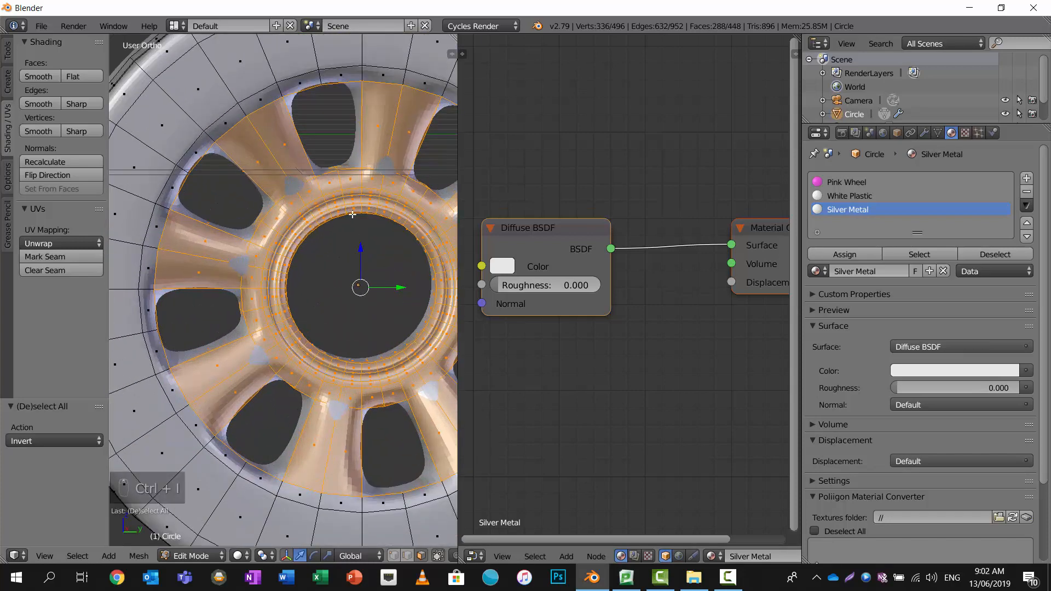
pyautogui.hotkey('ctrl', 'i')
pyautogui.hotkey('ctrl', 'i')
pyautogui.hotkey('ctrl', 'i')
pyautogui.hotkey('ctrl', 'i')
pyautogui.hotkey('ctrl', 'i')
pyautogui.hotkey('ctrl', 'i')
pyautogui.hotkey('ctrl', 'i')
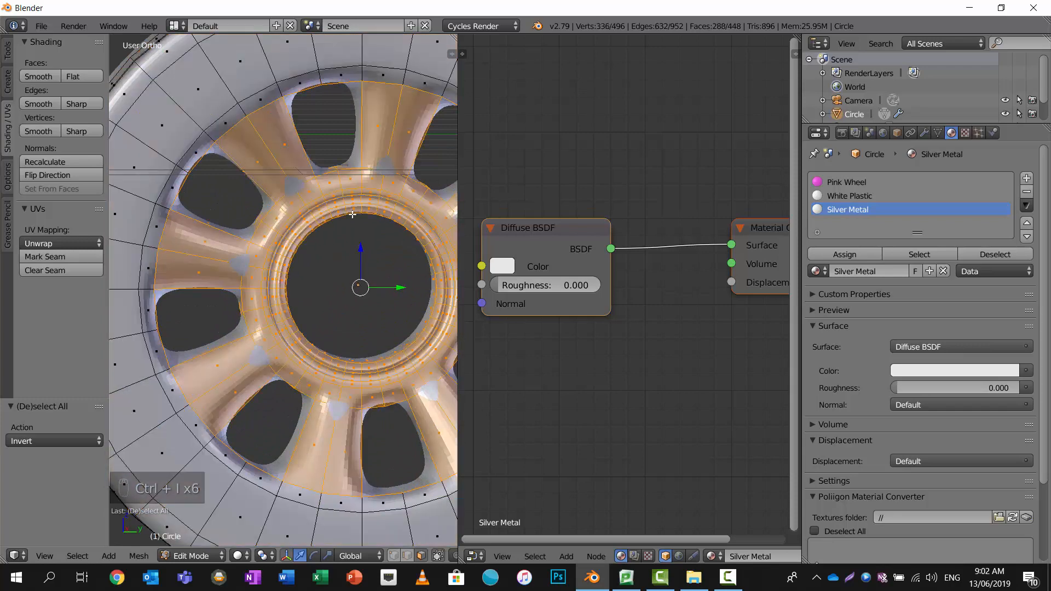
pyautogui.hotkey('ctrl', 'i')
# Deselect the inner hub ring faces in wireframe display with Circle Select and assign White Plastic to the spoke faces.
pyautogui.press('z')
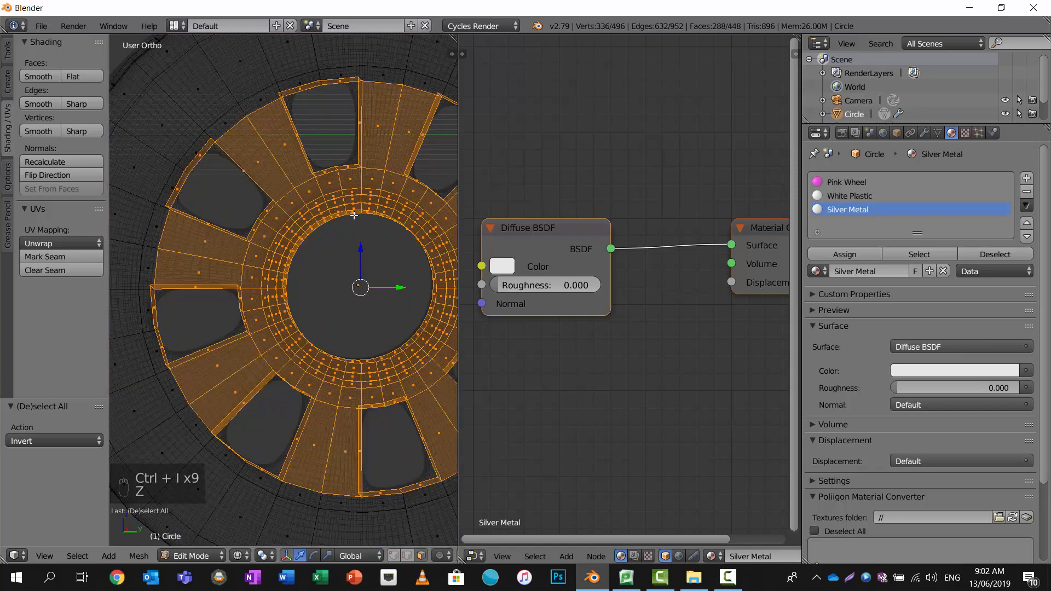
pyautogui.moveTo(354, 216)
pyautogui.keyDown('shift'); pyautogui.mouseDown(button='middle')
pyautogui.moveTo(320, 201)
pyautogui.moveTo(339, 206)
pyautogui.moveTo(282, 215)
pyautogui.moveTo(259, 238)
pyautogui.moveTo(276, 208)
pyautogui.moveTo(310, 194)
pyautogui.moveTo(282, 196)
pyautogui.moveTo(376, 201)
pyautogui.moveTo(406, 248)
pyautogui.moveTo(406, 297)
pyautogui.mouseUp(button='middle'); pyautogui.keyUp('shift')
pyautogui.press('c')
pyautogui.moveTo(396, 311)
pyautogui.mouseDown(button='middle')
pyautogui.moveTo(376, 338)
pyautogui.moveTo(328, 356)
pyautogui.moveTo(279, 345)
pyautogui.moveTo(243, 286)
pyautogui.moveTo(263, 223)
pyautogui.moveTo(317, 327)
pyautogui.moveTo(351, 355)
pyautogui.mouseUp(button='middle')
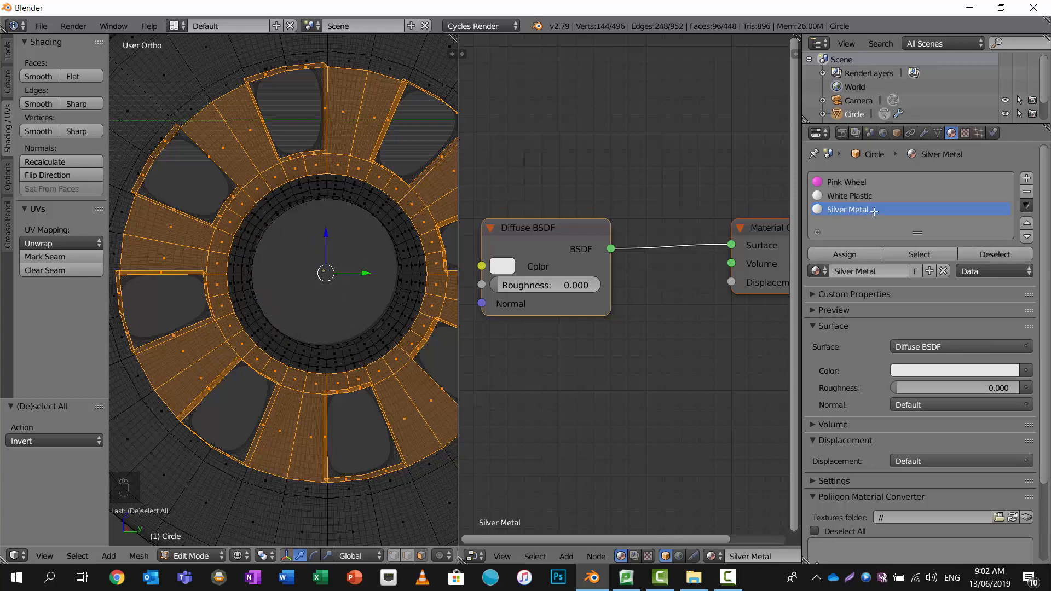
pyautogui.rightClick(348, 192)
pyautogui.click(877, 196)
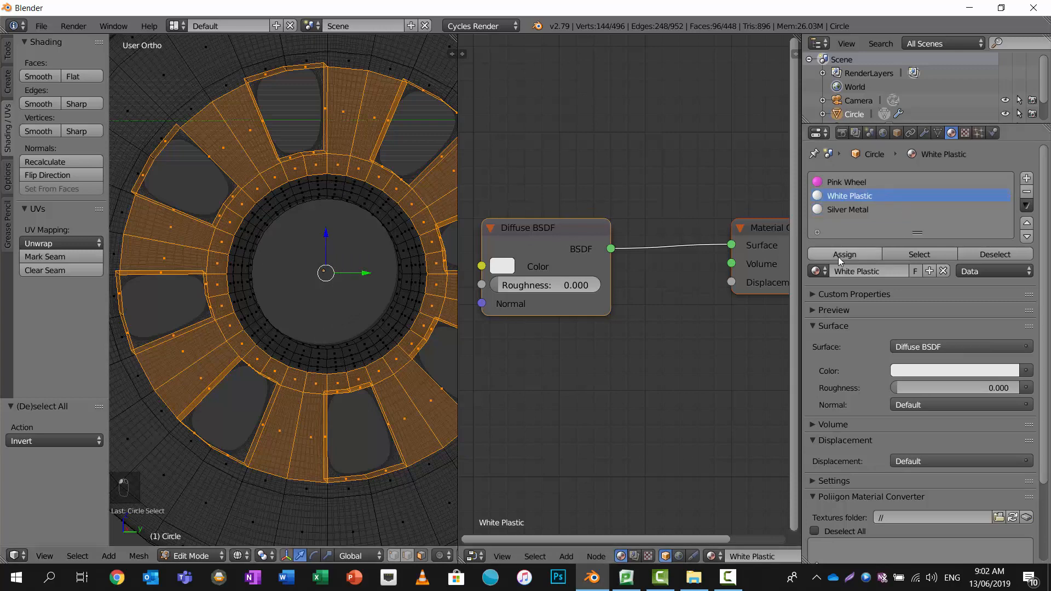
pyautogui.click(833, 254)
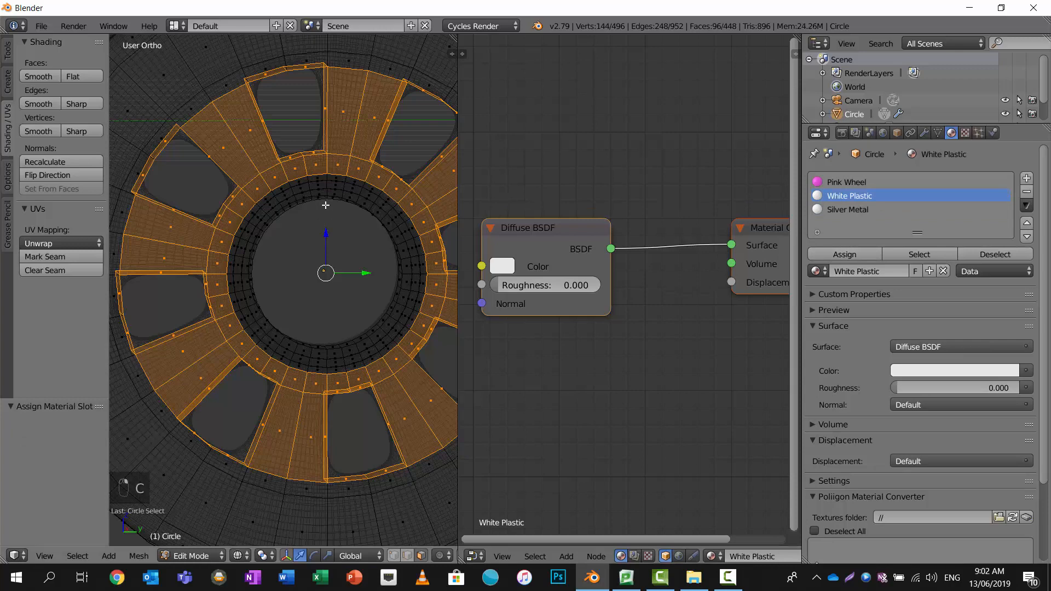
# Select all of the wheel's faces and try to deselect the upper hub ring faces with Circle Select.
pyautogui.press('c')
pyautogui.press('a')
pyautogui.press('a')
pyautogui.press('a')
pyautogui.press('c')
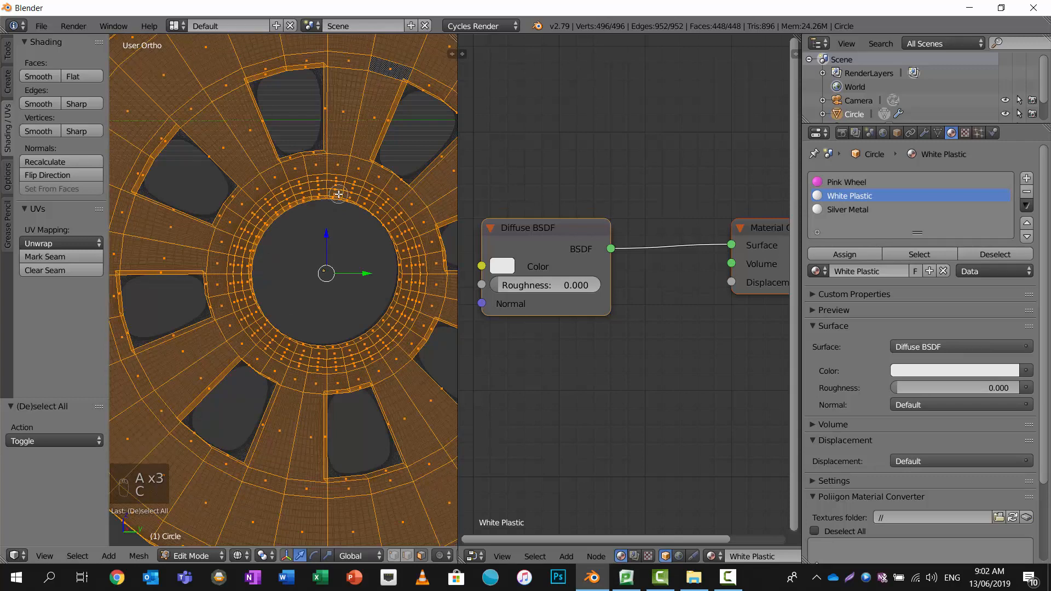
pyautogui.scroll(-4, 339, 195)
pyautogui.moveTo(334, 206); pyautogui.dragTo(289, 214, button='middle')
pyautogui.rightClick(290, 214)
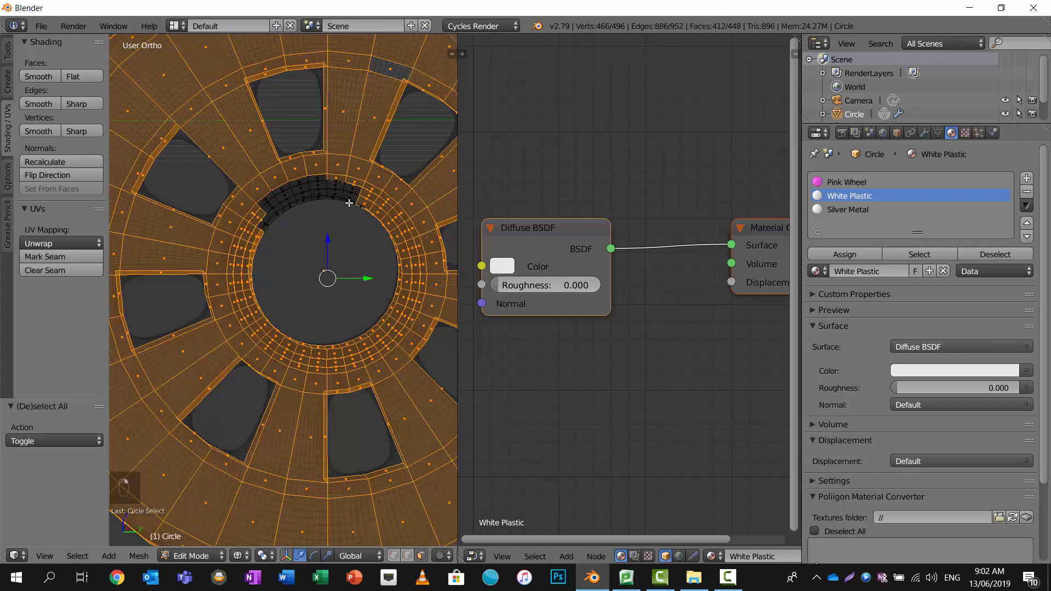
# Try to deselect the remaining inner hub ring faces with face loop selection and Circle Select.
pyautogui.keyDown('alt'); pyautogui.keyDown('shift'); pyautogui.rightClick(347, 178); pyautogui.keyUp('shift'); pyautogui.keyUp('alt')
pyautogui.keyDown('alt'); pyautogui.keyDown('shift'); pyautogui.rightClick(366, 194); pyautogui.keyUp('shift'); pyautogui.keyUp('alt')
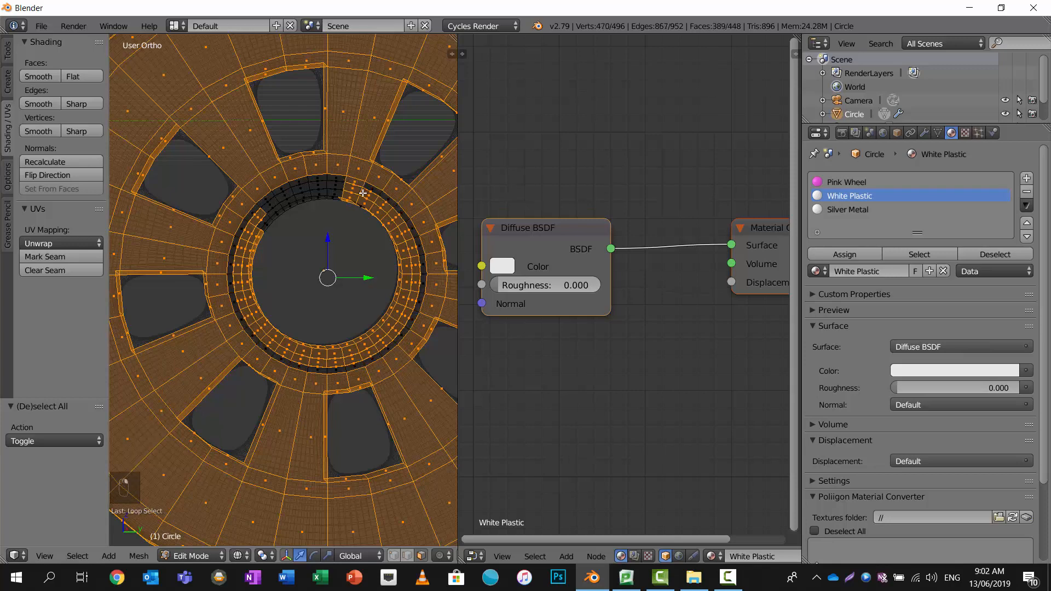
pyautogui.keyDown('alt'); pyautogui.keyDown('shift'); pyautogui.rightClick(363, 194); pyautogui.keyUp('shift'); pyautogui.keyUp('alt')
pyautogui.keyDown('alt'); pyautogui.keyDown('shift'); pyautogui.rightClick(376, 201); pyautogui.keyUp('shift'); pyautogui.keyUp('alt')
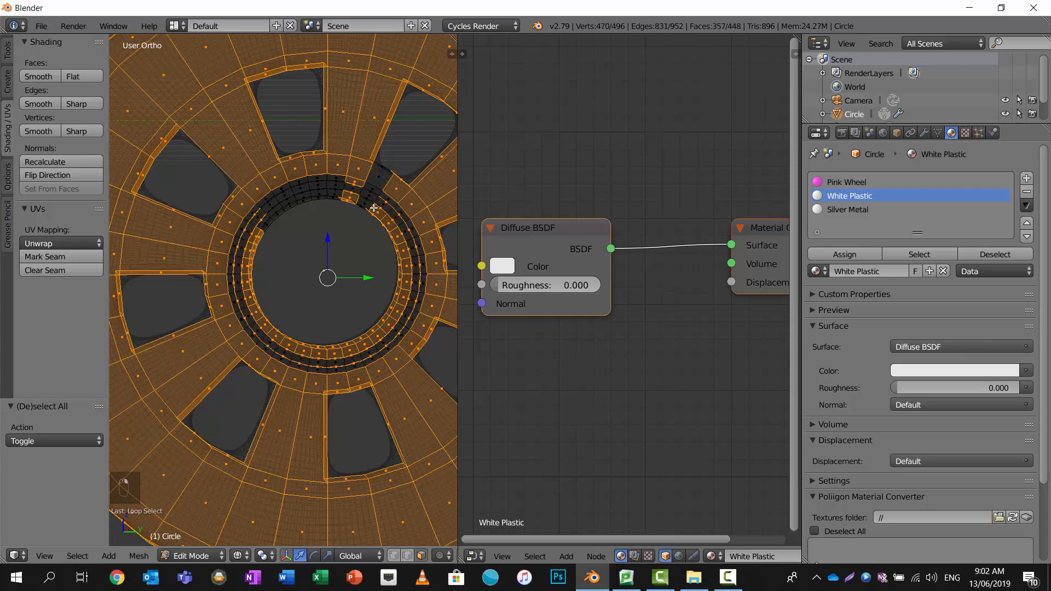
pyautogui.keyDown('alt'); pyautogui.keyDown('shift'); pyautogui.rightClick(375, 207); pyautogui.keyUp('shift'); pyautogui.keyUp('alt')
pyautogui.press('c')
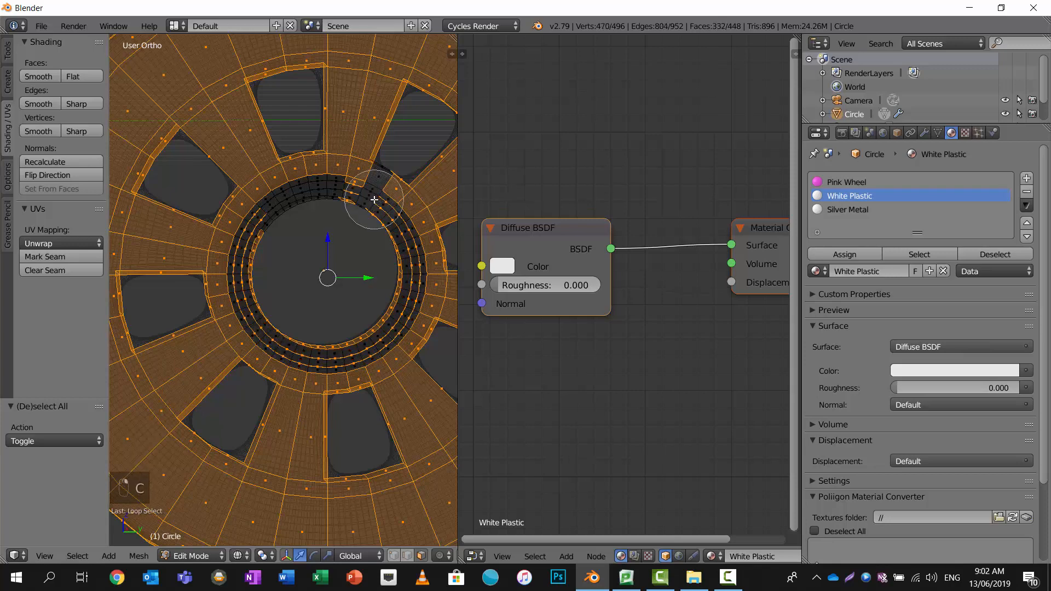
pyautogui.click(345, 210)
pyautogui.moveTo(349, 207)
pyautogui.mouseDown(button='middle')
pyautogui.moveTo(365, 216)
pyautogui.moveTo(394, 280)
pyautogui.moveTo(385, 309)
pyautogui.moveTo(351, 336)
pyautogui.moveTo(304, 338)
pyautogui.moveTo(272, 315)
pyautogui.moveTo(263, 258)
pyautogui.moveTo(283, 220)
pyautogui.mouseUp(button='middle')
pyautogui.rightClick(284, 221)
pyautogui.rightClick(382, 174)
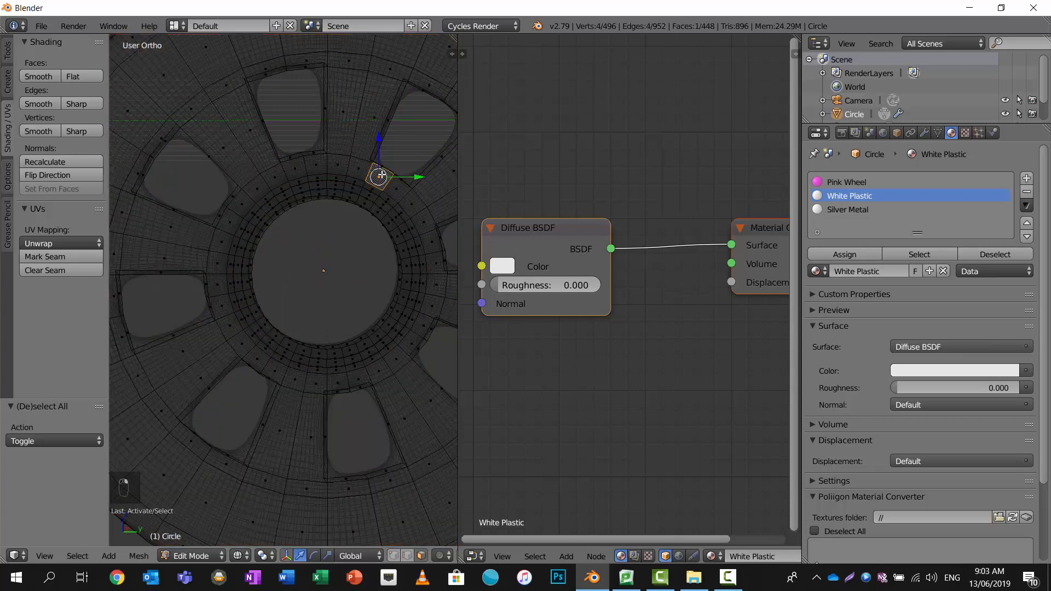
# Isolate the inner hub ring faces with Circle Select and an inverted selection, and assign Silver Metal to them.
pyautogui.press('a')
pyautogui.press('a')
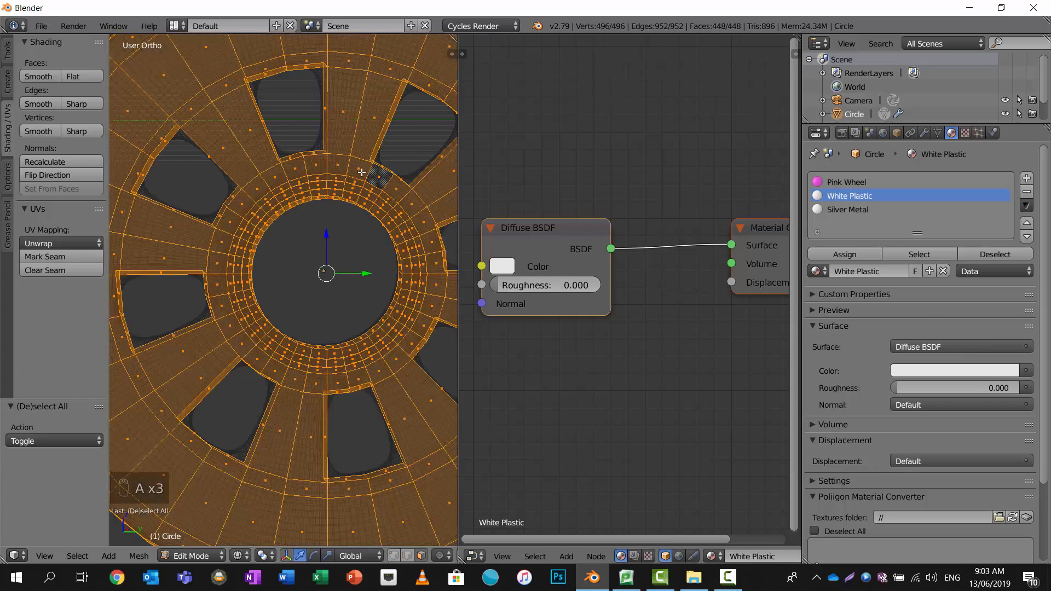
pyautogui.press('c')
pyautogui.moveTo(342, 210)
pyautogui.mouseDown(button='middle')
pyautogui.moveTo(326, 202)
pyautogui.moveTo(265, 235)
pyautogui.moveTo(269, 308)
pyautogui.moveTo(318, 343)
pyautogui.moveTo(361, 339)
pyautogui.moveTo(387, 307)
pyautogui.moveTo(392, 250)
pyautogui.moveTo(361, 215)
pyautogui.mouseUp(button='middle')
pyautogui.press('Escape')
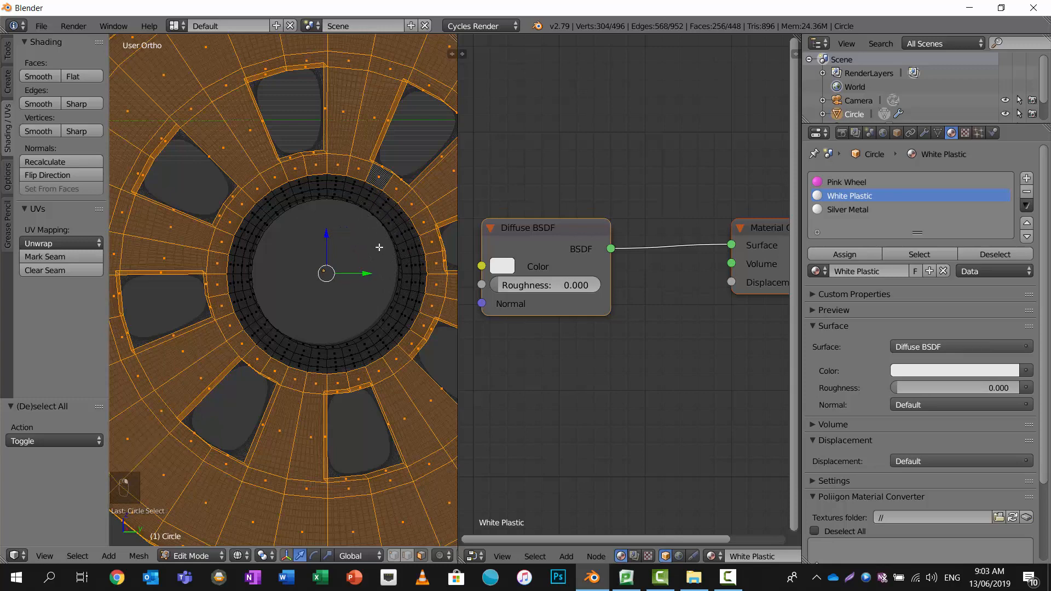
pyautogui.hotkey('ctrl', 'i')
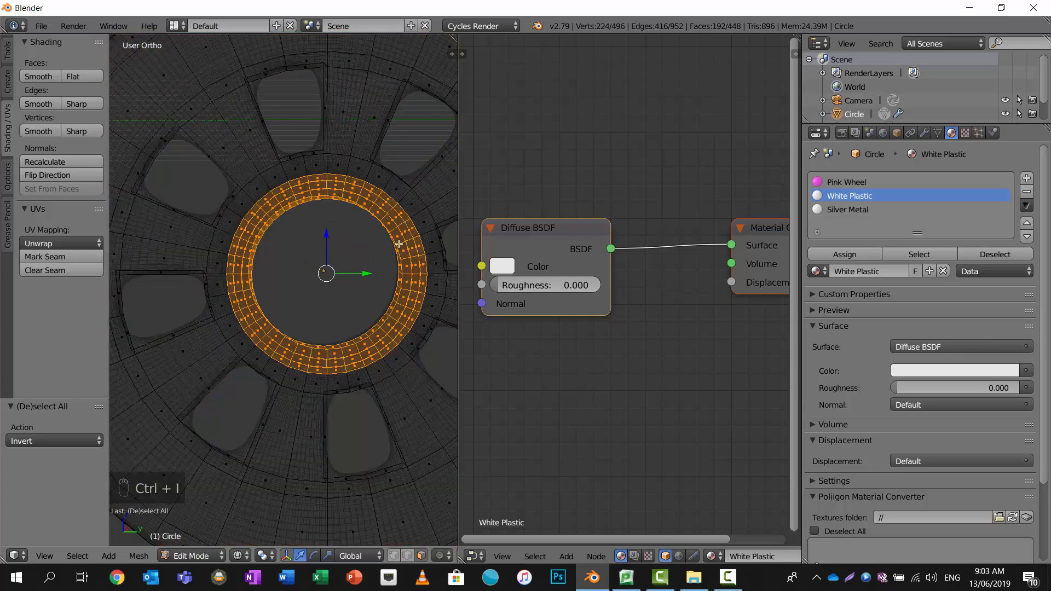
pyautogui.click(864, 211)
pyautogui.click(857, 255)
pyautogui.press('a')
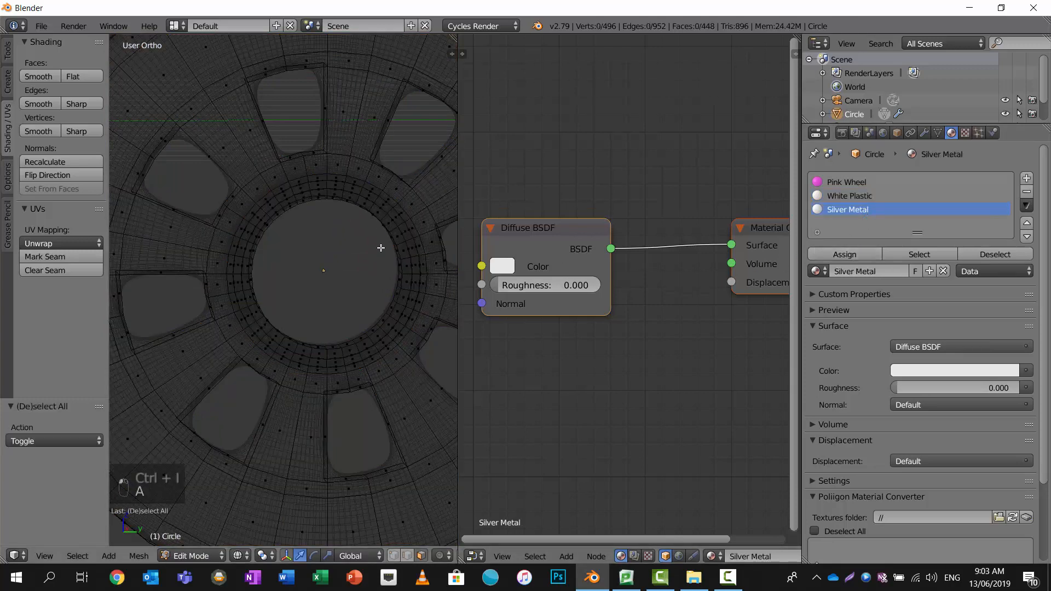
# Leave wireframe display and show the whole wheel at an angle in Material viewport shading, with Pink Wheel as the active material.
pyautogui.press('a')
pyautogui.scroll(5, 369, 249)
pyautogui.scroll(-5, 368, 249)
pyautogui.press('z')
pyautogui.moveTo(368, 249); pyautogui.dragTo(479, 277, button='middle')
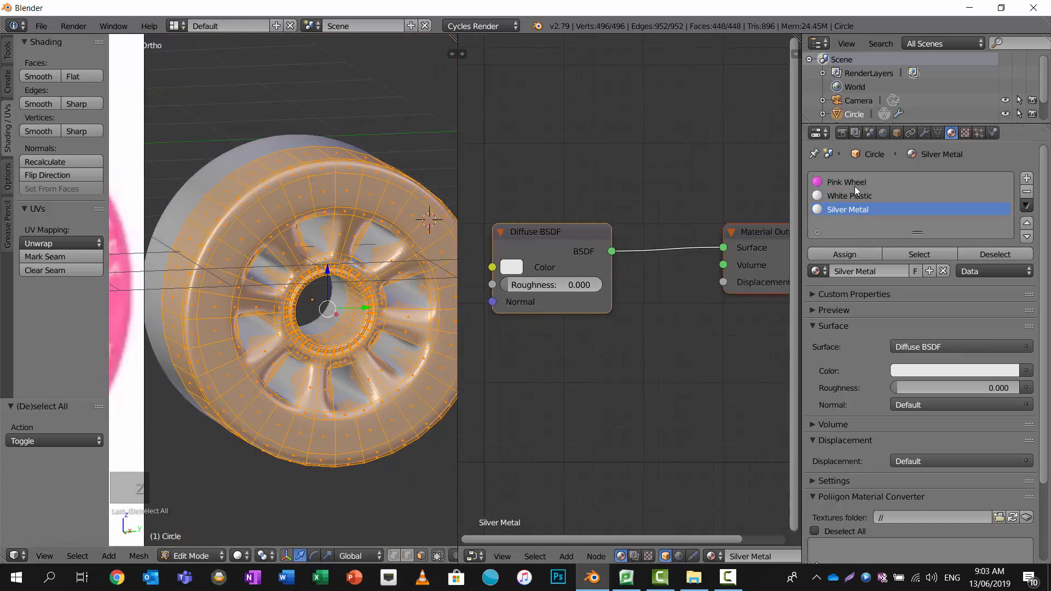
pyautogui.click(854, 183)
pyautogui.scroll(3, 639, 242)
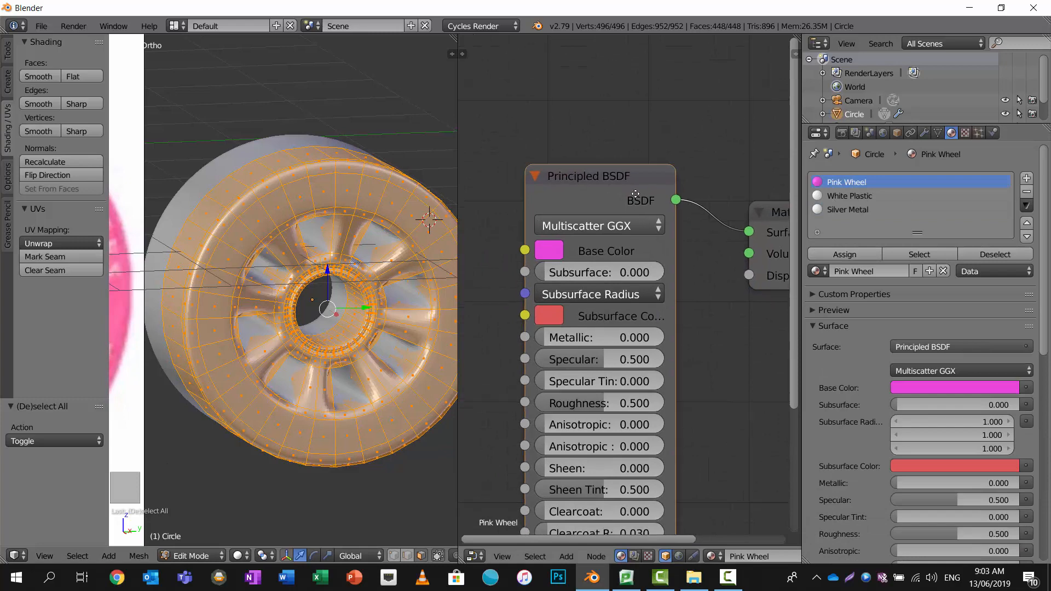
pyautogui.click(241, 556)
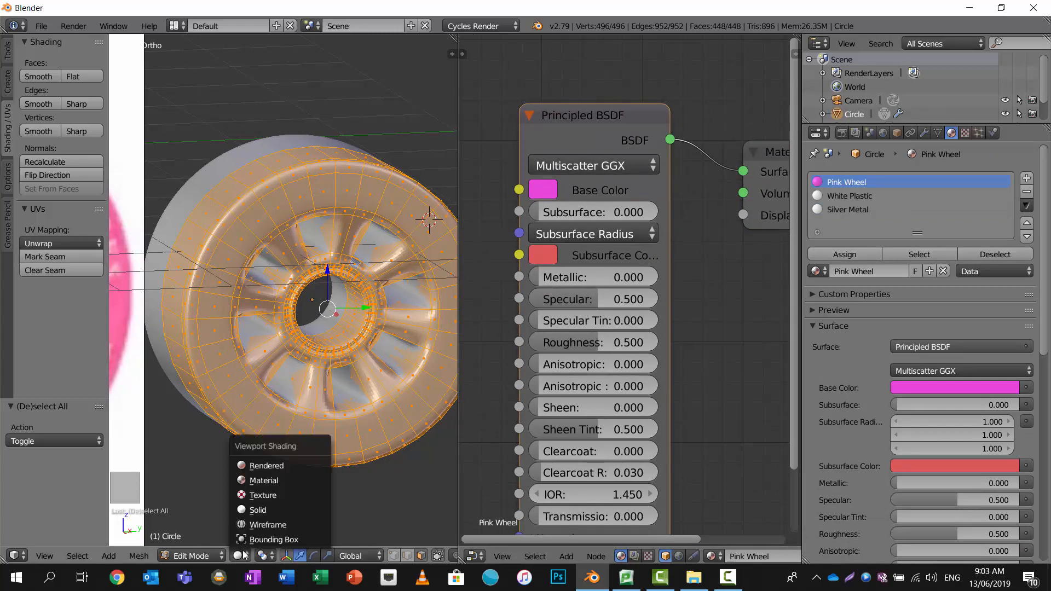
pyautogui.click(258, 479)
pyautogui.moveTo(342, 263); pyautogui.dragTo(314, 235, button='middle')
# Clear the face selection and select only the faces assigned to White Plastic.
pyautogui.click(855, 198)
pyautogui.scroll(-1, 856, 198)
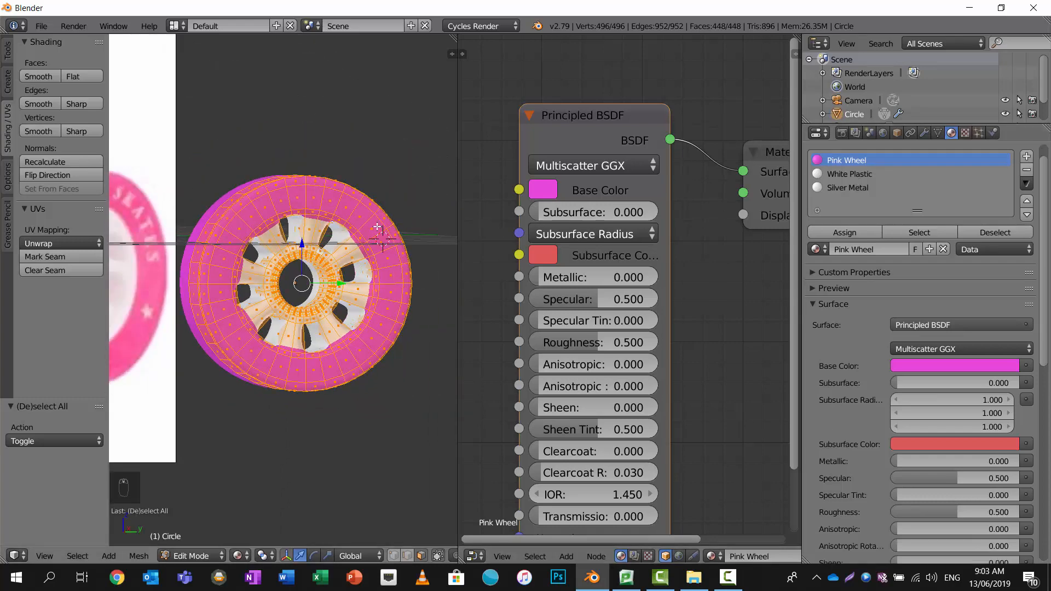
pyautogui.press('a')
pyautogui.click(931, 233)
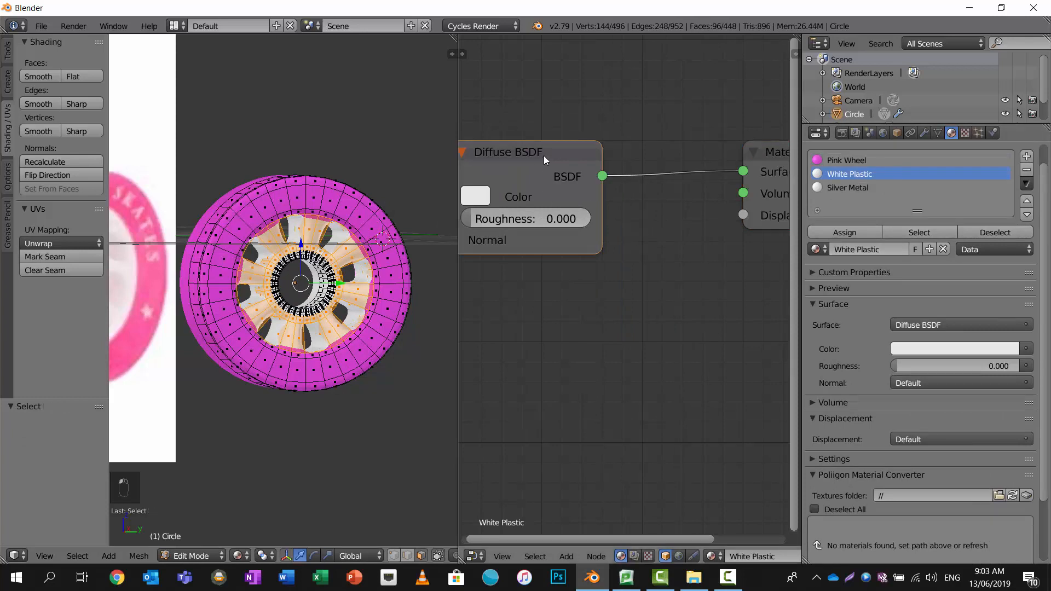
# Replace White Plastic's Diffuse BSDF node with a Principled BSDF connected to the material output's Surface.
pyautogui.press('x')
pyautogui.hotkey('shift', 'a')
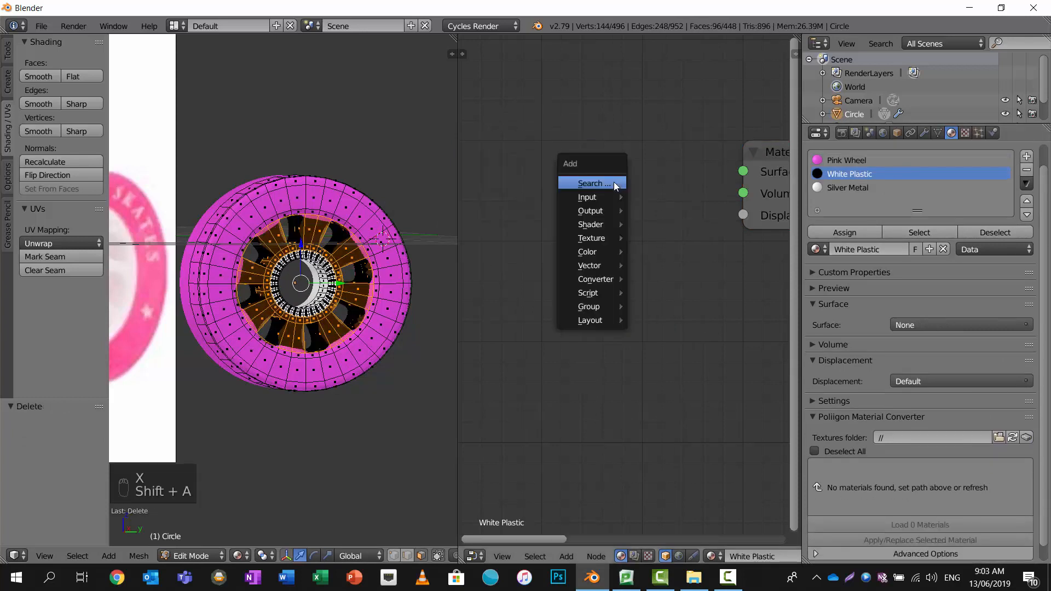
pyautogui.click(614, 182)
pyautogui.write('prin')
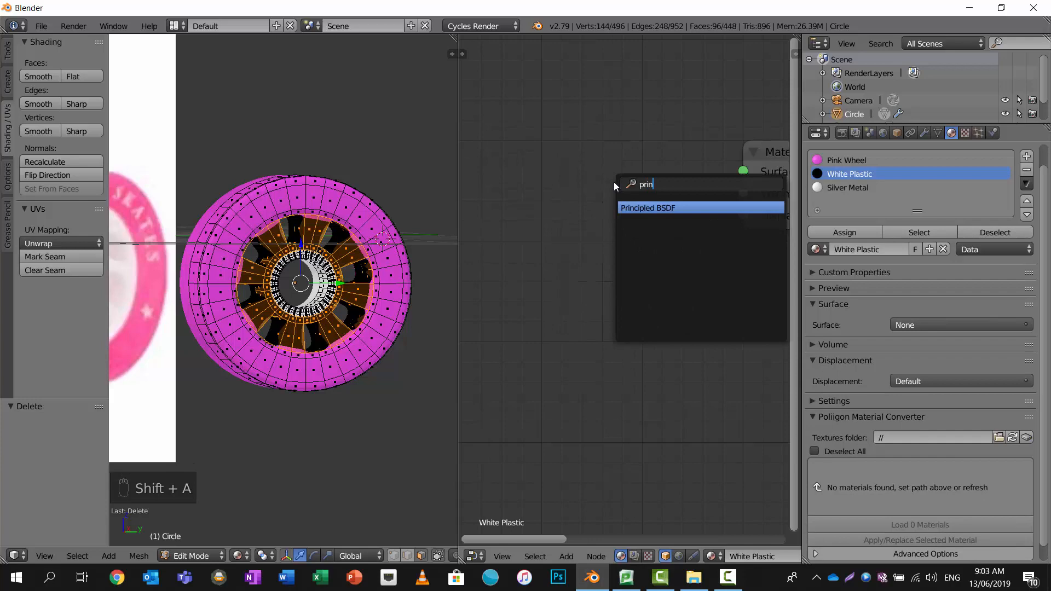
pyautogui.click(656, 207)
pyautogui.click(550, 134)
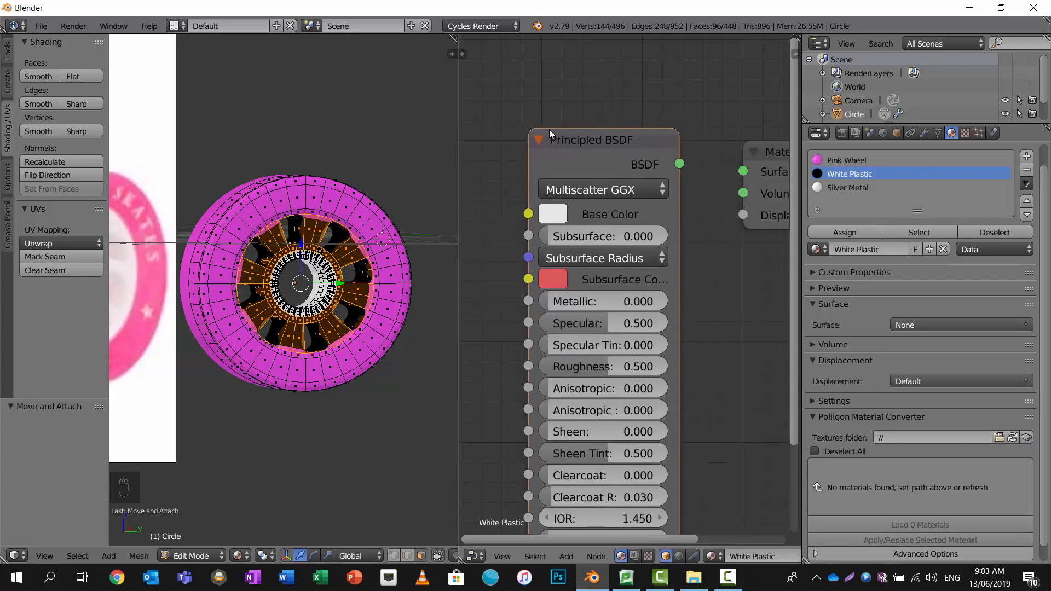
pyautogui.moveTo(680, 165); pyautogui.dragTo(743, 171)
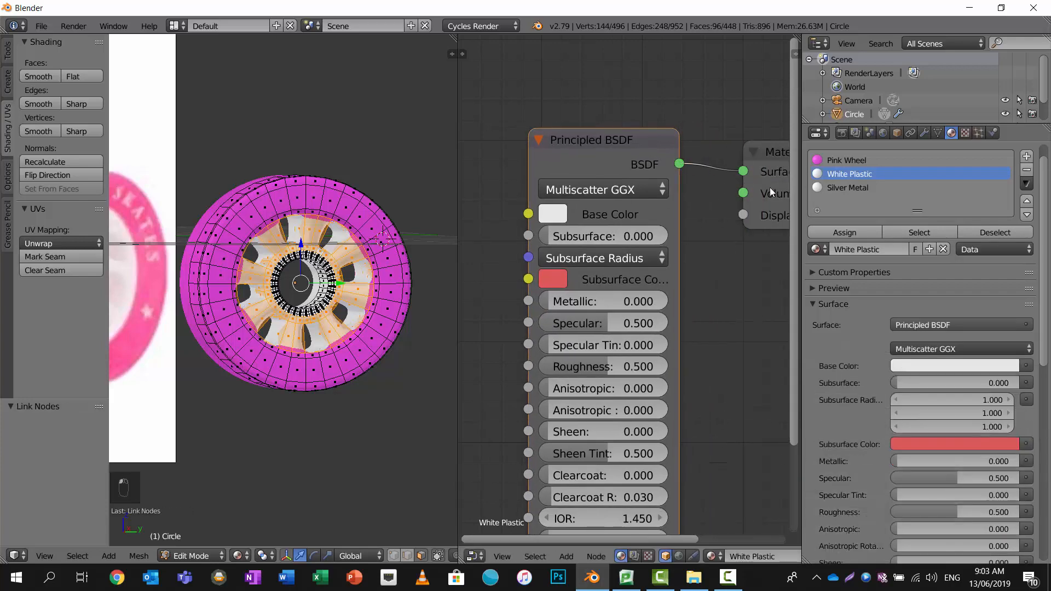
# Replace Silver Metal's Diffuse BSDF node with a Principled BSDF connected to the material output's Surface.
pyautogui.click(839, 188)
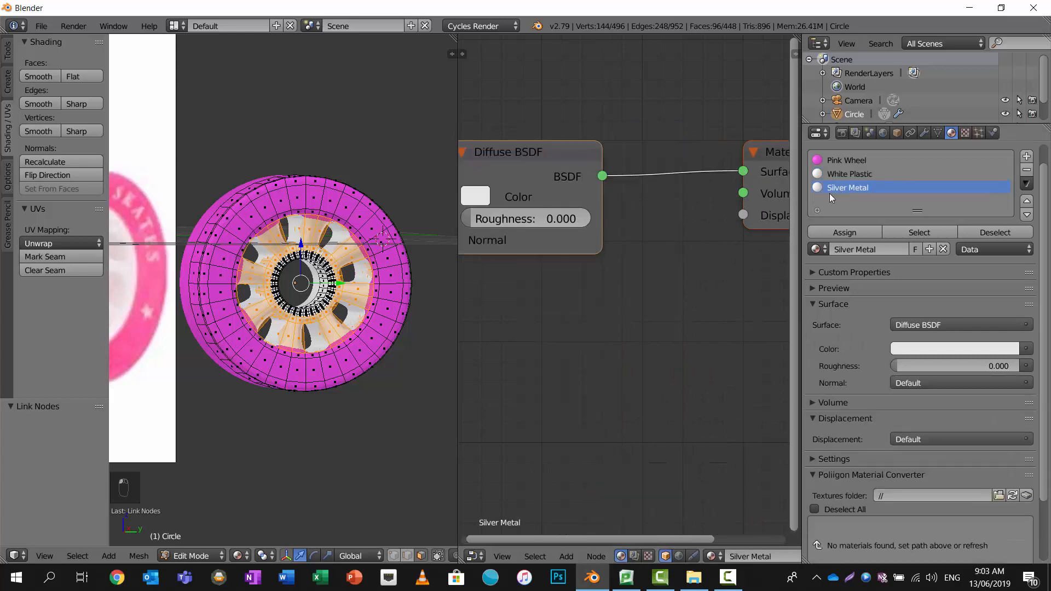
pyautogui.press('x')
pyautogui.hotkey('shift', 'a')
pyautogui.click(571, 159)
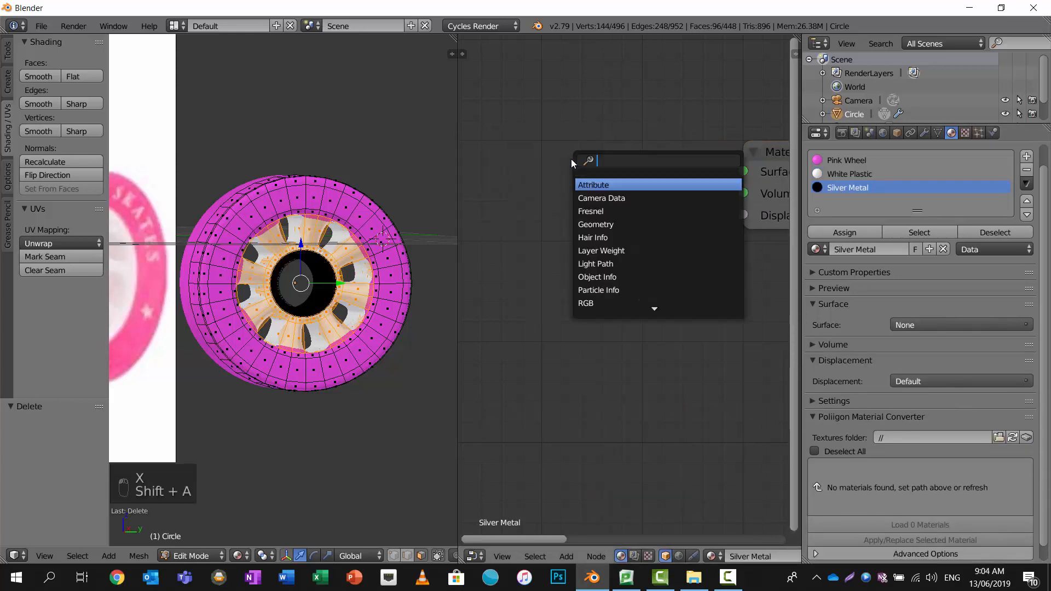
pyautogui.write('princ')
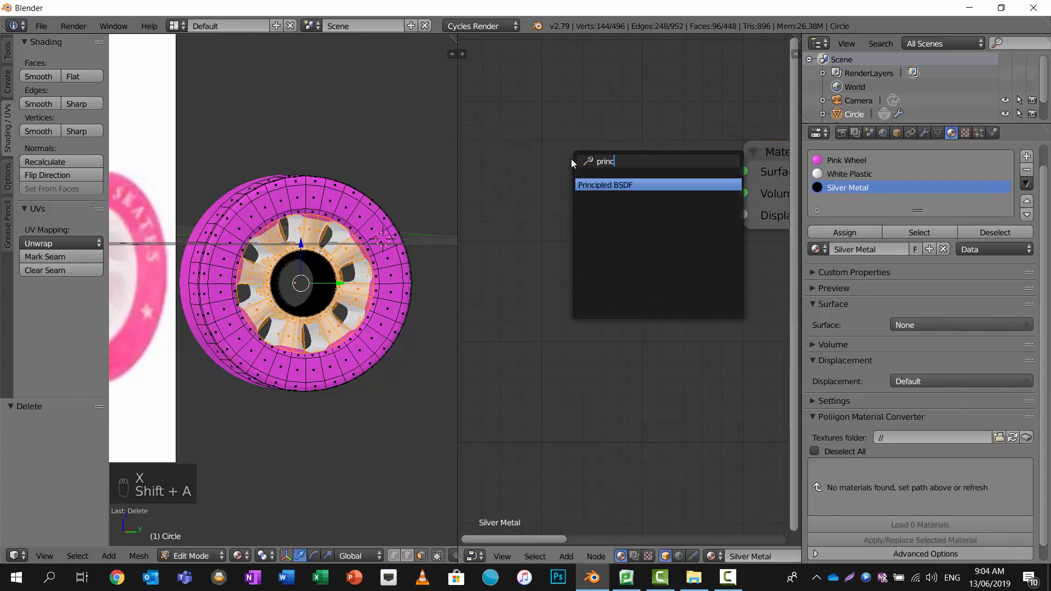
pyautogui.click(602, 186)
pyautogui.click(658, 158)
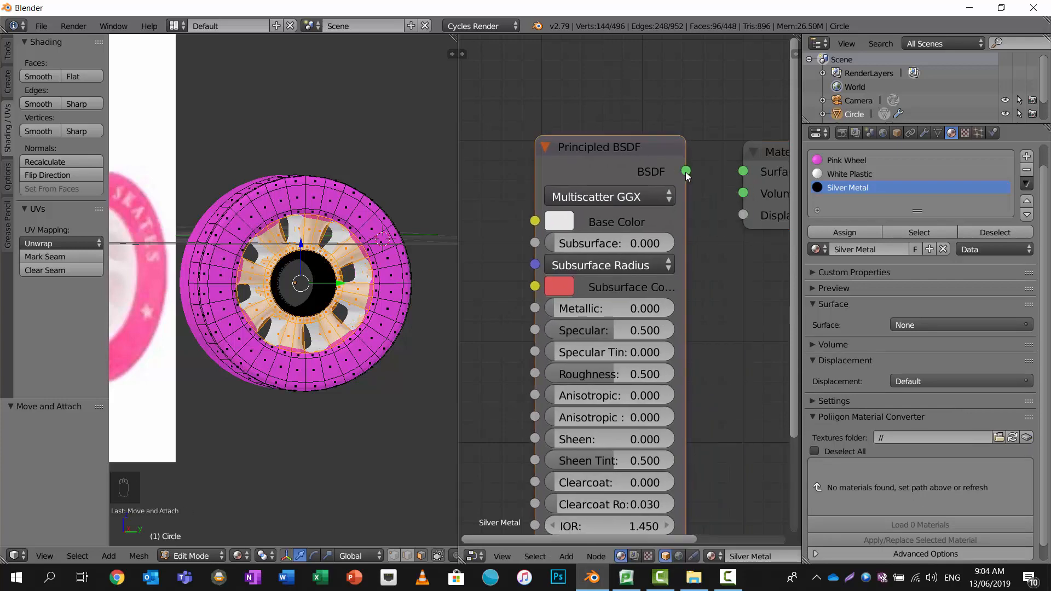
pyautogui.moveTo(686, 171); pyautogui.dragTo(743, 171)
# Darken Silver Metal's base color to light grey and set Metallic to 1.000.
pyautogui.click(564, 221)
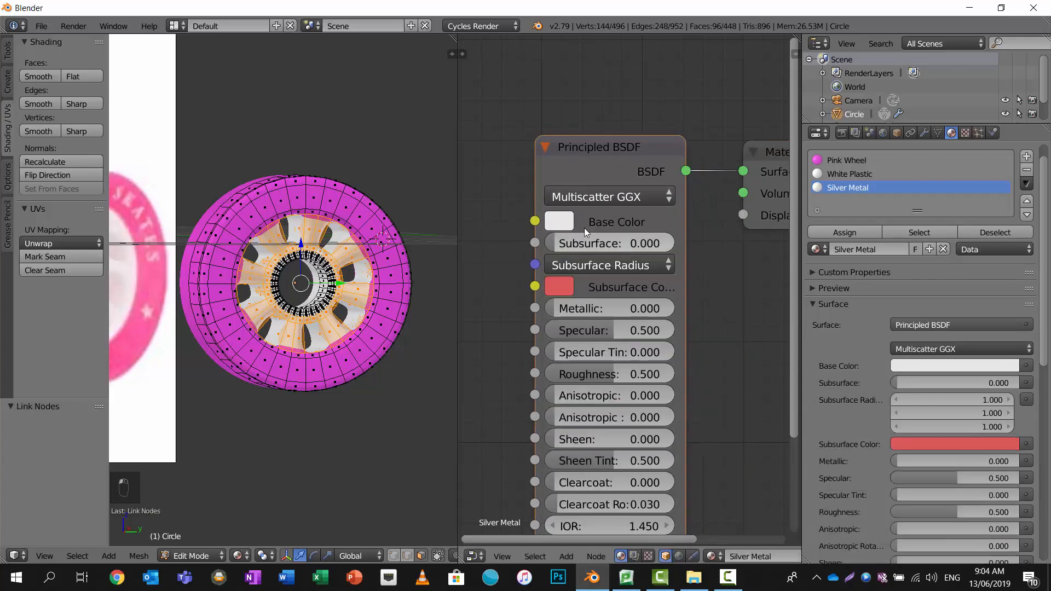
pyautogui.click(567, 222)
pyautogui.moveTo(717, 256); pyautogui.dragTo(717, 273)
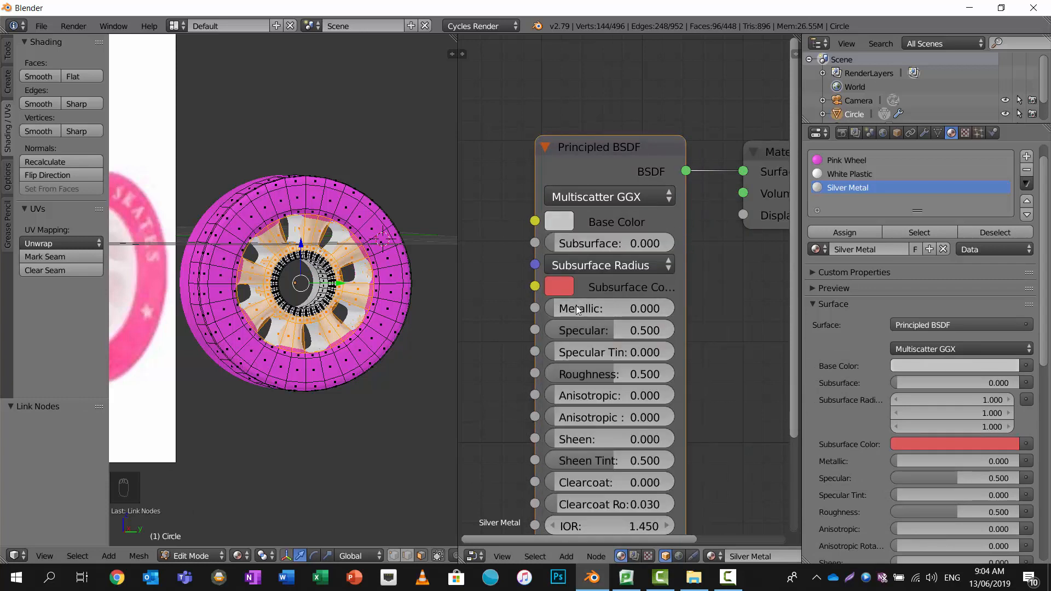
pyautogui.moveTo(557, 311); pyautogui.dragTo(682, 311)
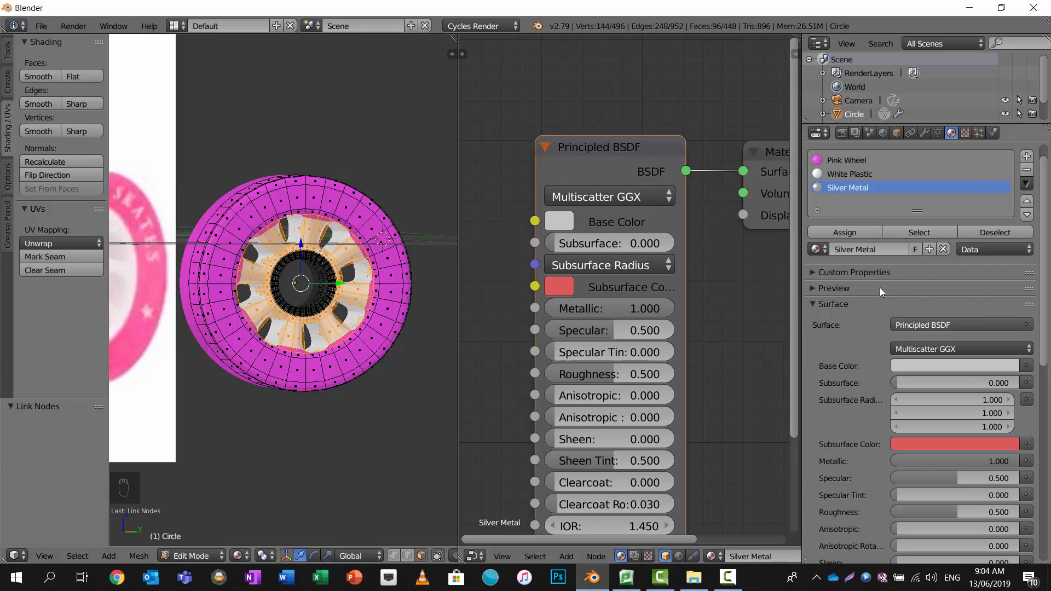
# Show the material preview and compare Silver Metal, White Plastic and Pink Wheel in it.
pyautogui.click(851, 289)
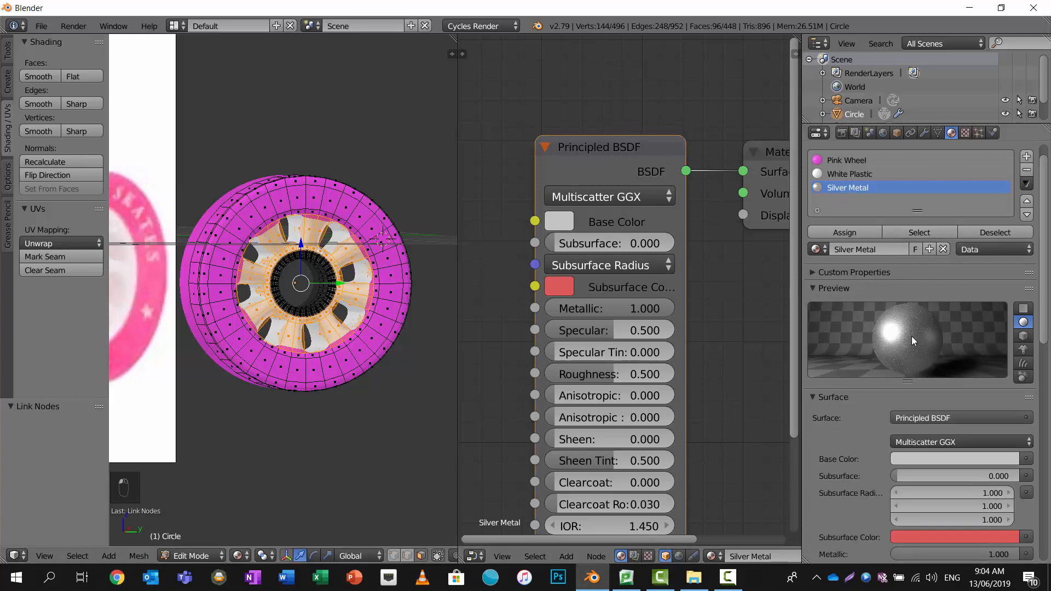
pyautogui.click(852, 173)
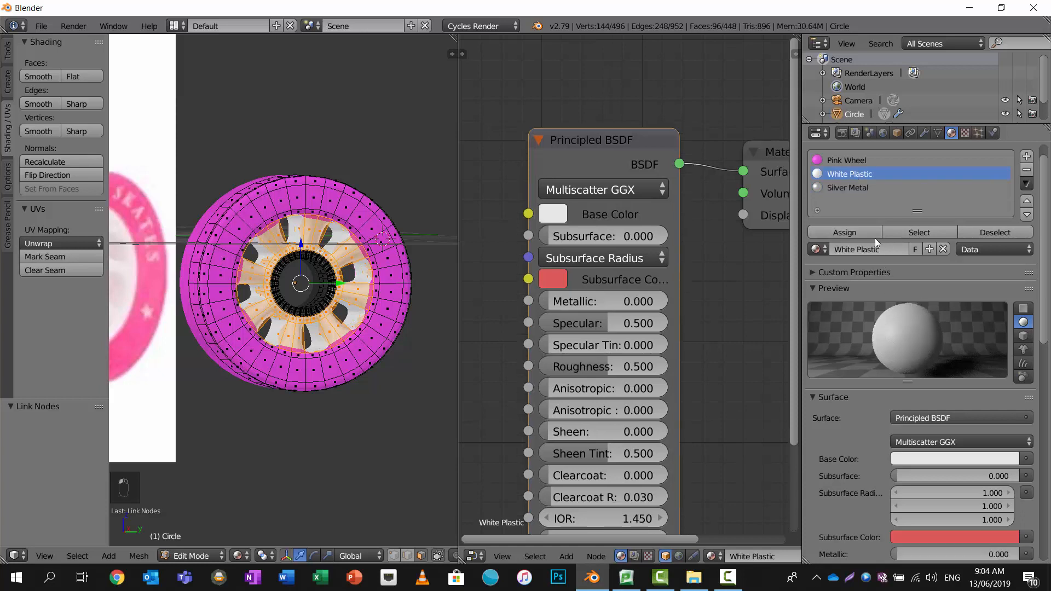
pyautogui.click(843, 160)
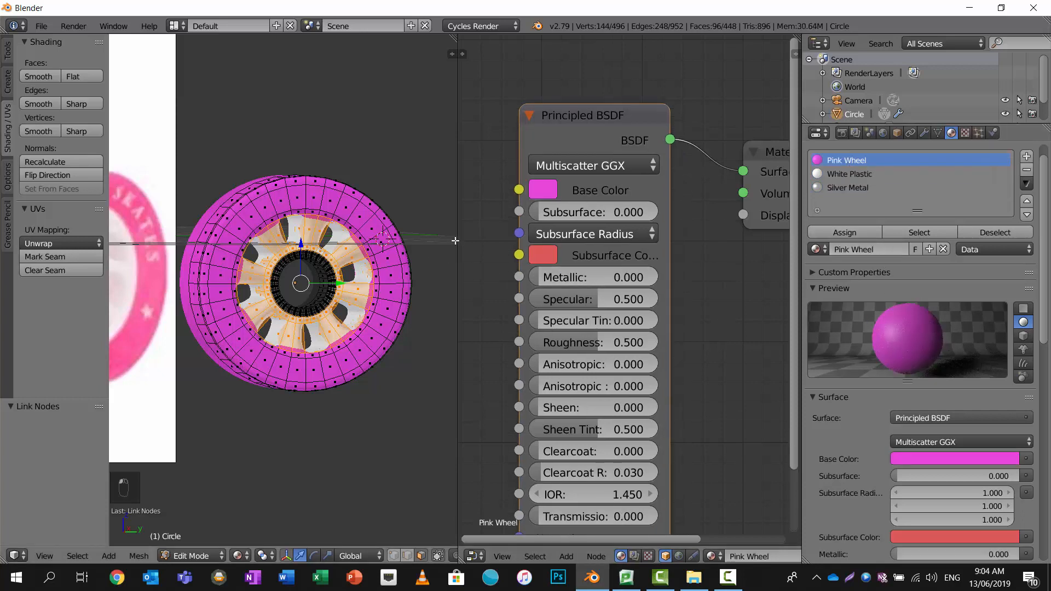
# Change the Pink Wheel material's surface shader to Glass BSDF.
pyautogui.scroll(-1, 903, 219)
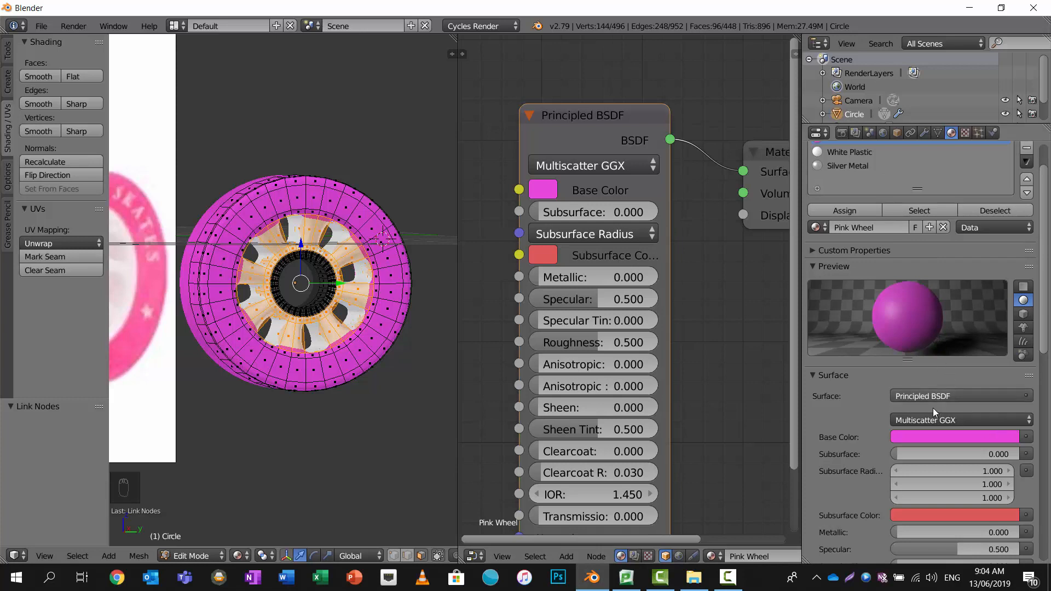
pyautogui.click(921, 395)
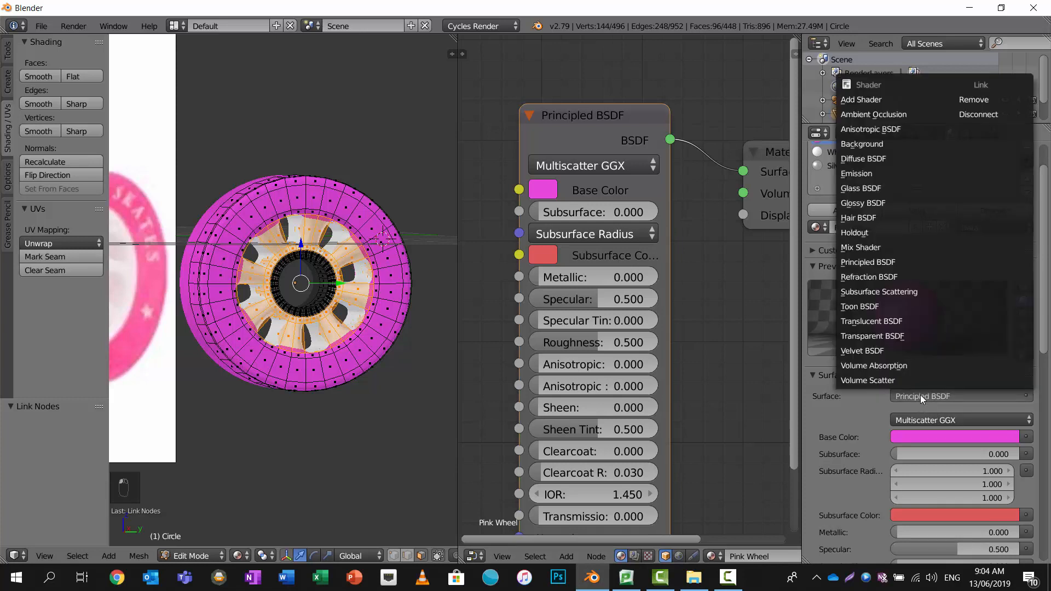
pyautogui.click(879, 186)
pyautogui.scroll(2, 925, 335)
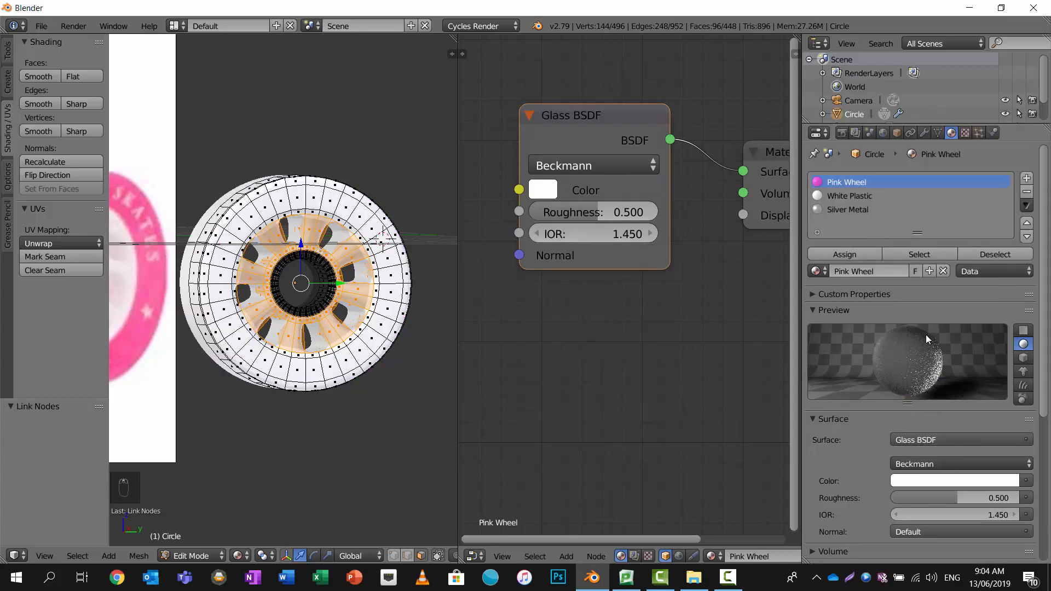
# Set the Pink Wheel glass color to light pink and display the wheel in Rendered viewport shading.
pyautogui.scroll(-5, 954, 467)
pyautogui.click(959, 374)
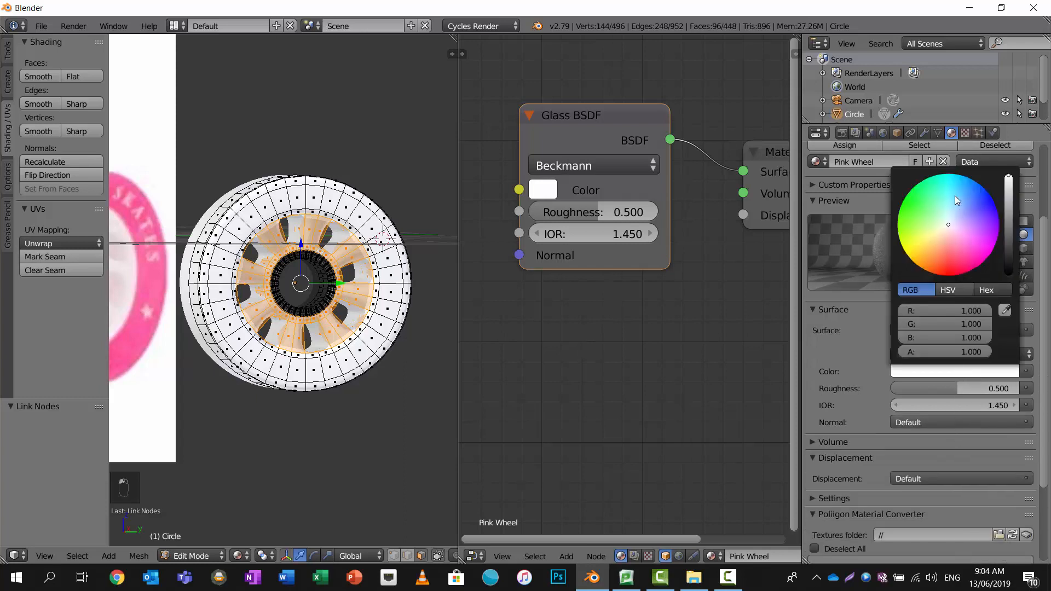
pyautogui.moveTo(955, 195)
pyautogui.mouseDown()
pyautogui.moveTo(978, 240)
pyautogui.moveTo(969, 238)
pyautogui.mouseUp()
pyautogui.click(239, 556)
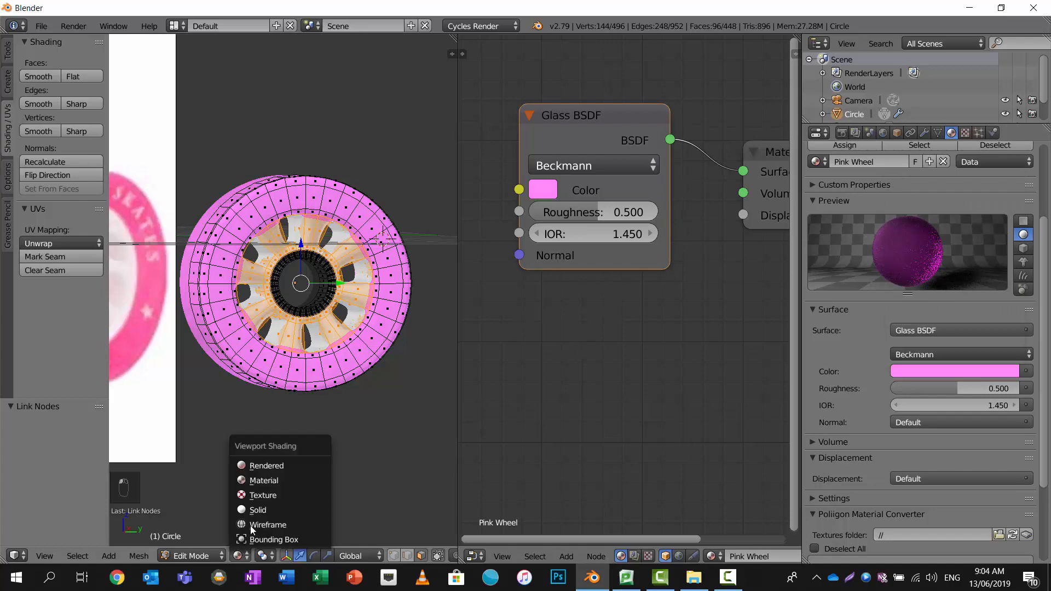
pyautogui.click(285, 466)
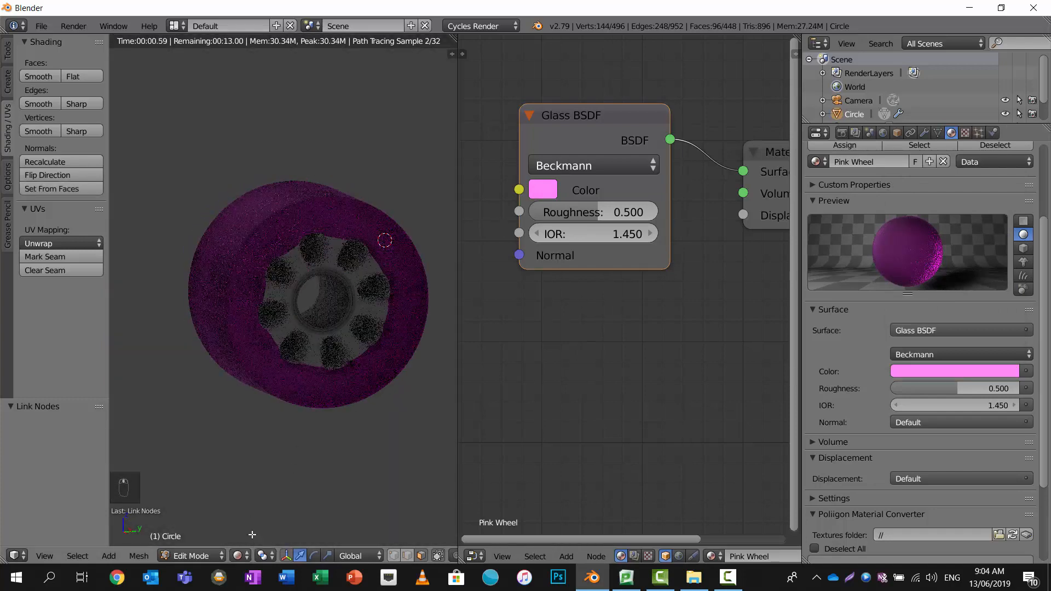
# Return to Solid shading and Object Mode, and add a Sun lamp above the wheel's far side at about X 1.28, Y 9.92.
pyautogui.click(239, 556)
pyautogui.click(263, 509)
pyautogui.scroll(-6, 320, 356)
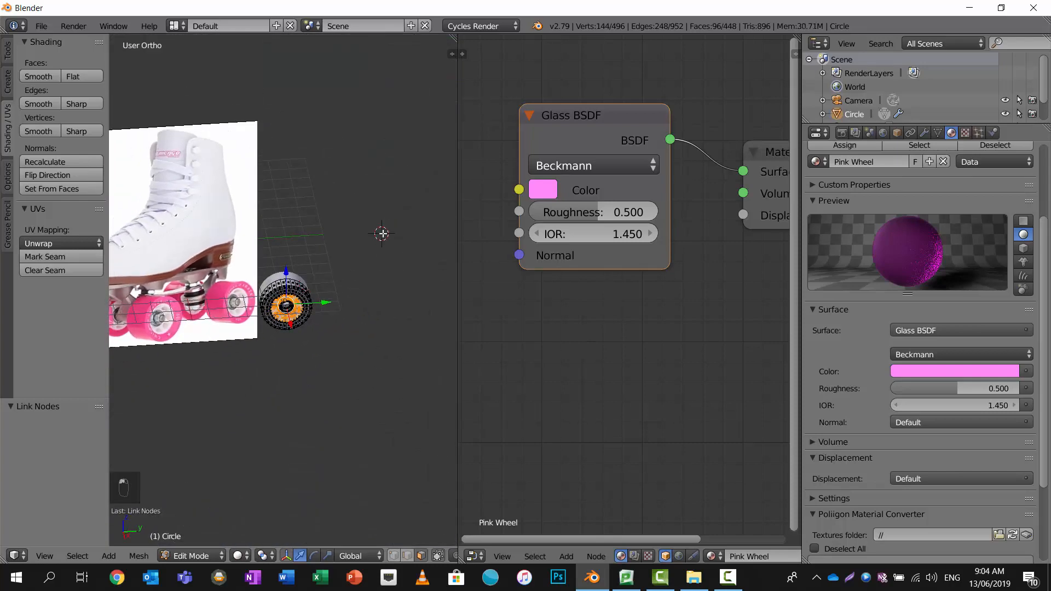
pyautogui.hotkey('shift', 'a')
pyautogui.click(361, 135)
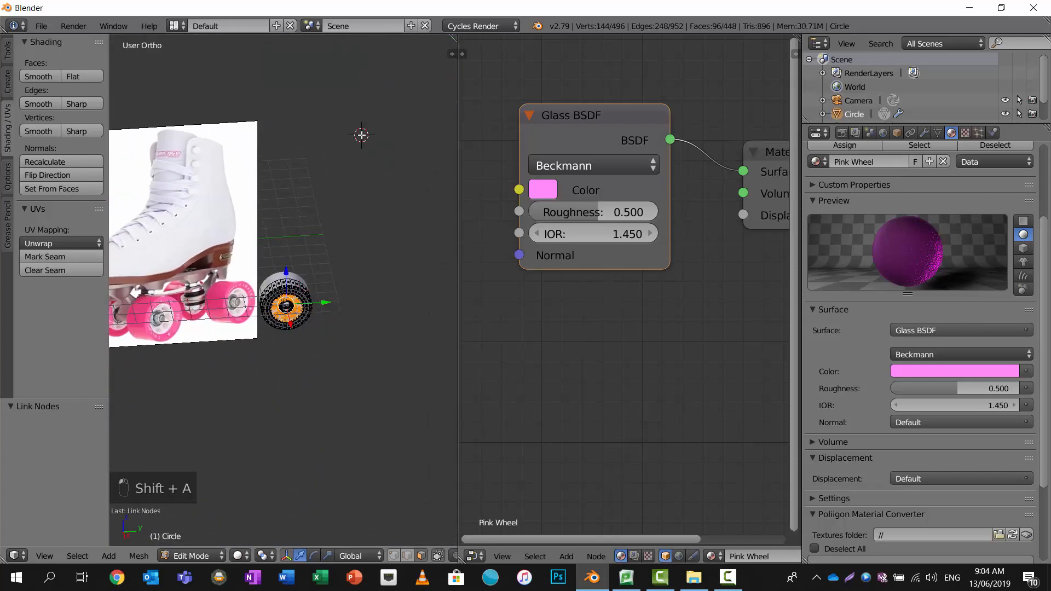
pyautogui.press('Tab')
pyautogui.hotkey('shift', 'a')
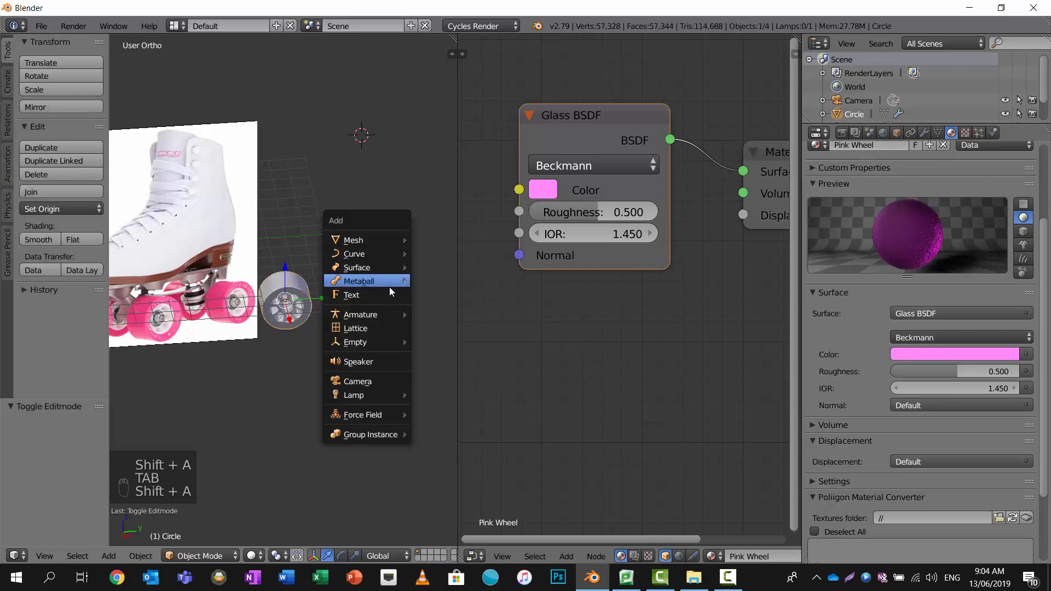
pyautogui.moveTo(392, 397)
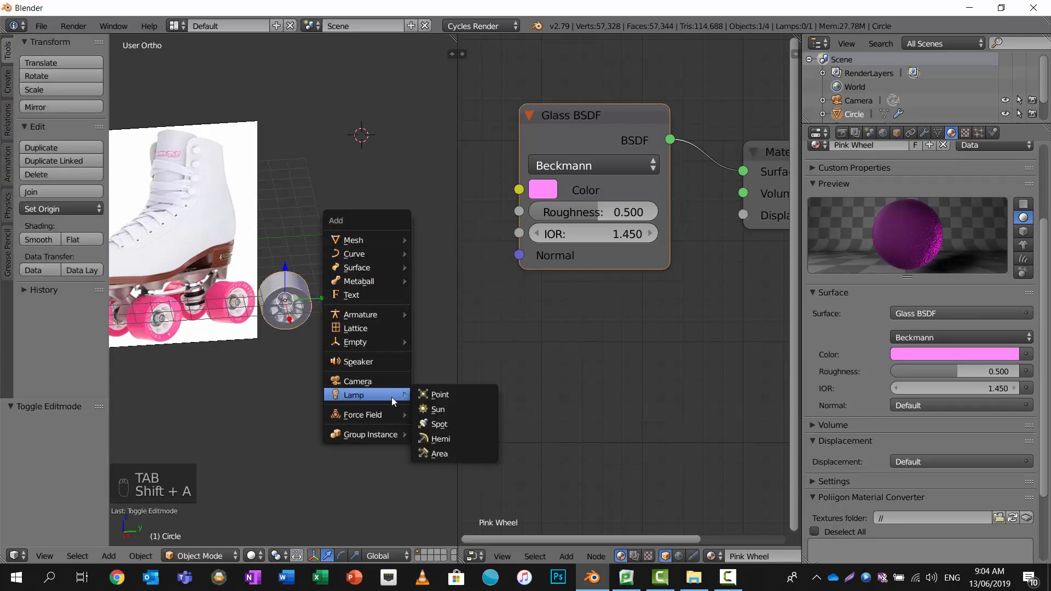
pyautogui.click(466, 410)
# Move the Sun lamp about 9.12 units along the X axis, in front of the wheel.
pyautogui.moveTo(363, 268); pyautogui.dragTo(363, 320, button='middle')
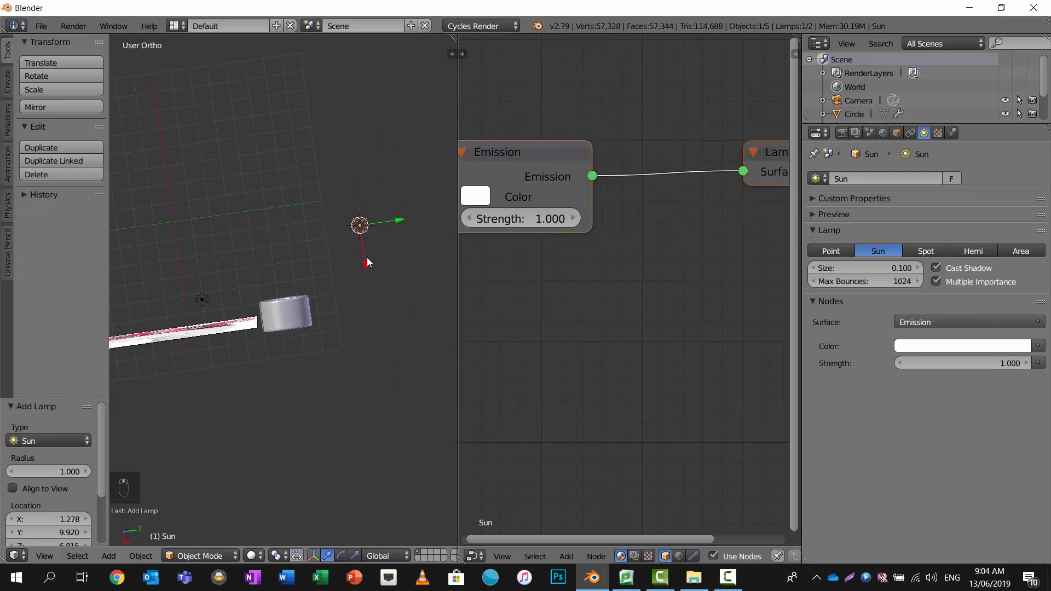
pyautogui.press('g')
pyautogui.press('x')
pyautogui.click(396, 425)
# Aim the Sun lamp toward the wheel by rotating it about 32.6° in the side view and about -32.5° in the top view.
pyautogui.moveTo(395, 424); pyautogui.dragTo(379, 276, button='middle')
pyautogui.press('r')
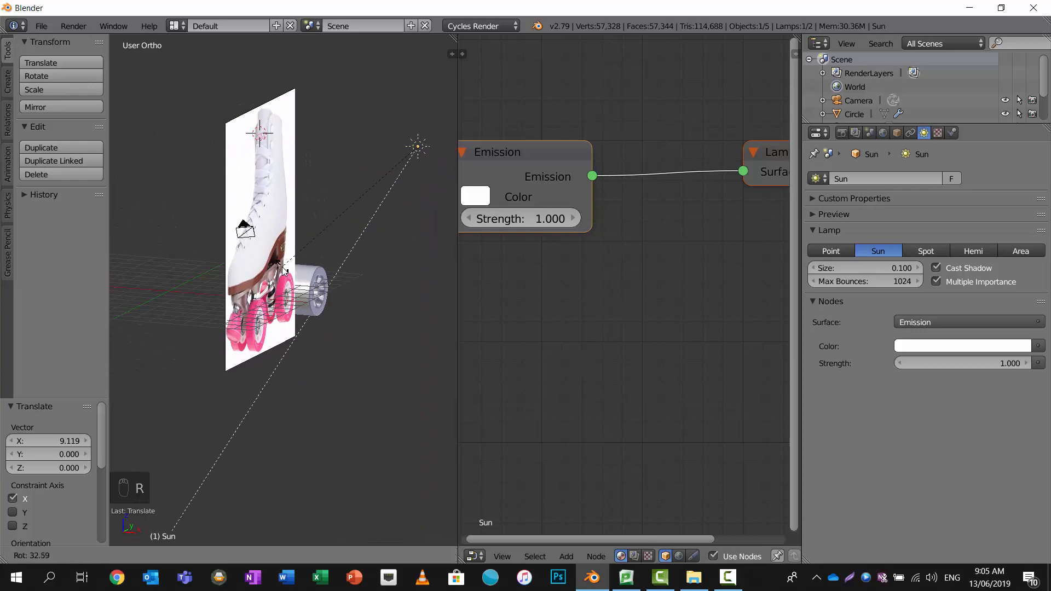
pyautogui.click(299, 266)
pyautogui.moveTo(282, 267); pyautogui.dragTo(347, 254, button='middle')
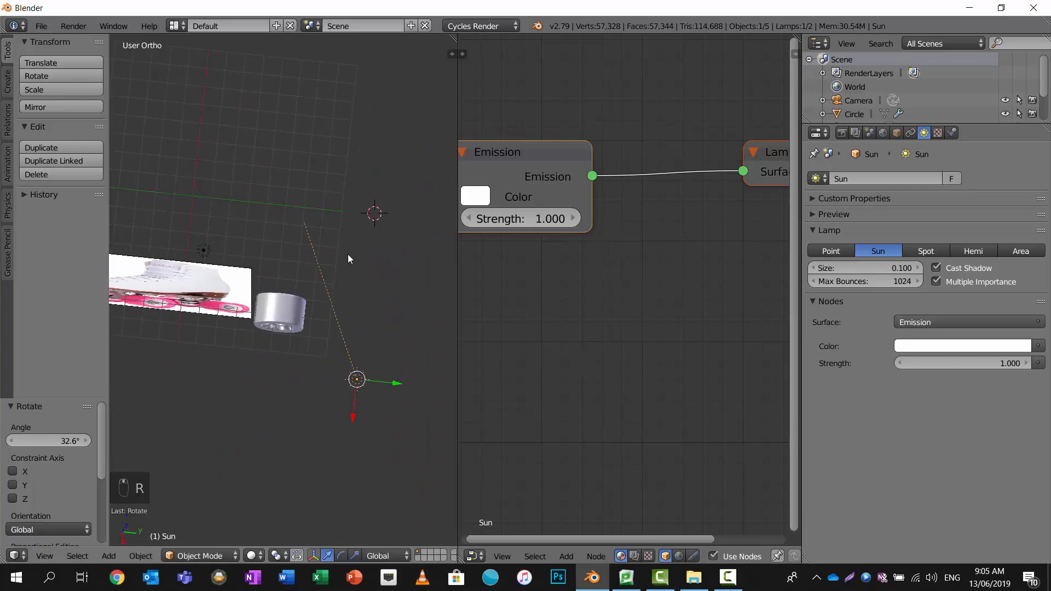
pyautogui.press('r')
pyautogui.click(284, 263)
pyautogui.moveTo(284, 264)
pyautogui.mouseDown(button='middle')
pyautogui.moveTo(322, 196)
pyautogui.moveTo(294, 261)
pyautogui.mouseUp(button='middle')
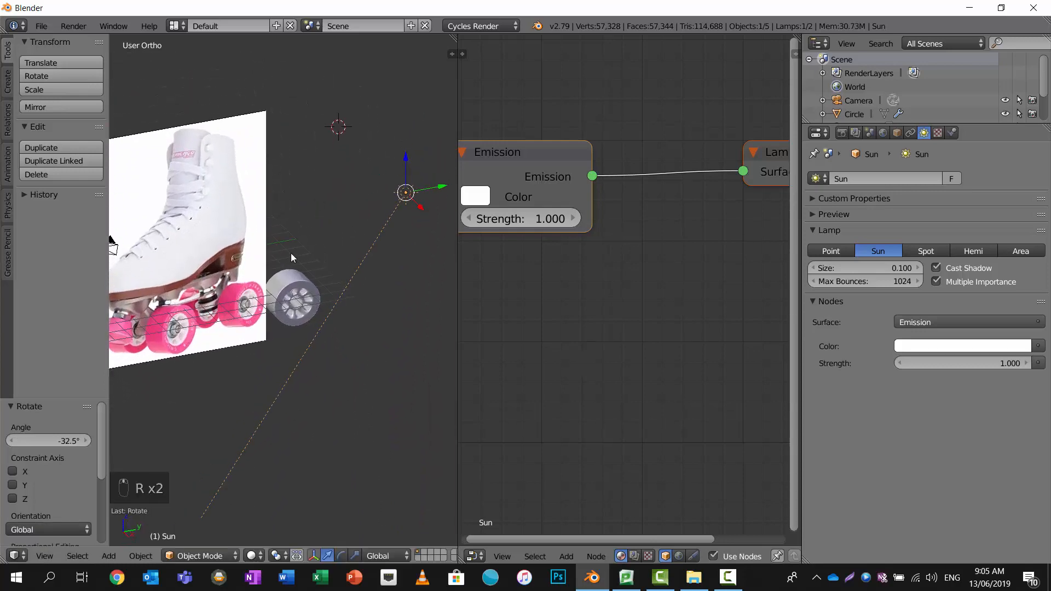
# Set the Sun lamp's emission strength to 5.
pyautogui.click(974, 360)
pyautogui.write('5')
pyautogui.press('Return')
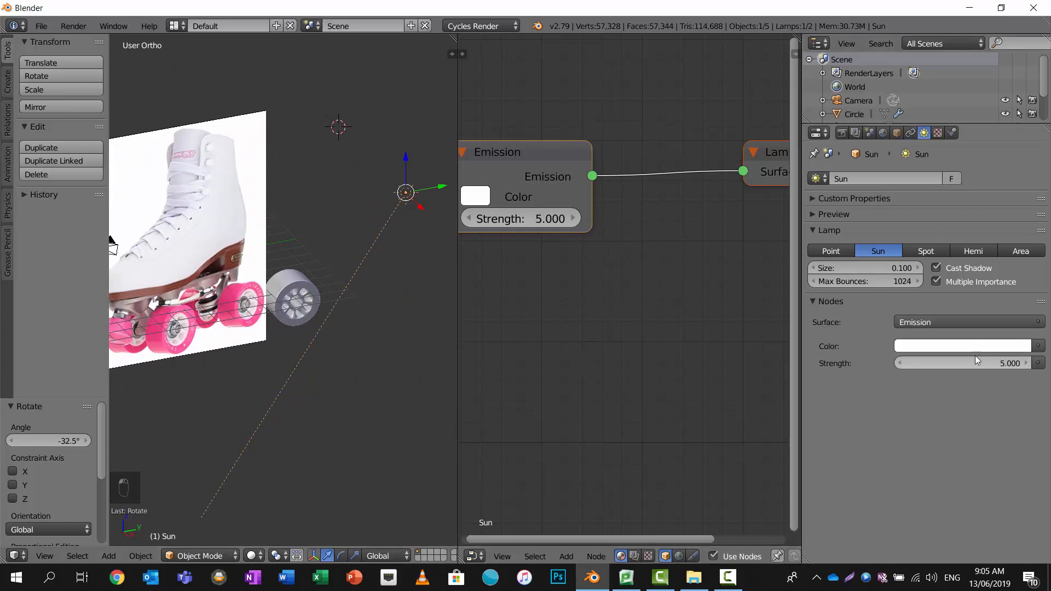
# Add a Point lamp behind the wheel at about X 4.16, Y 6.95.
pyautogui.moveTo(305, 192); pyautogui.dragTo(185, 439, button='middle')
pyautogui.hotkey('shift', 'a')
pyautogui.moveTo(306, 239)
pyautogui.click(360, 241)
# Add a second Point lamp in front of the wheel at about X 9.1, Y 1.68 and set its strength to 200.
pyautogui.hotkey('shift', 'a')
pyautogui.moveTo(183, 442)
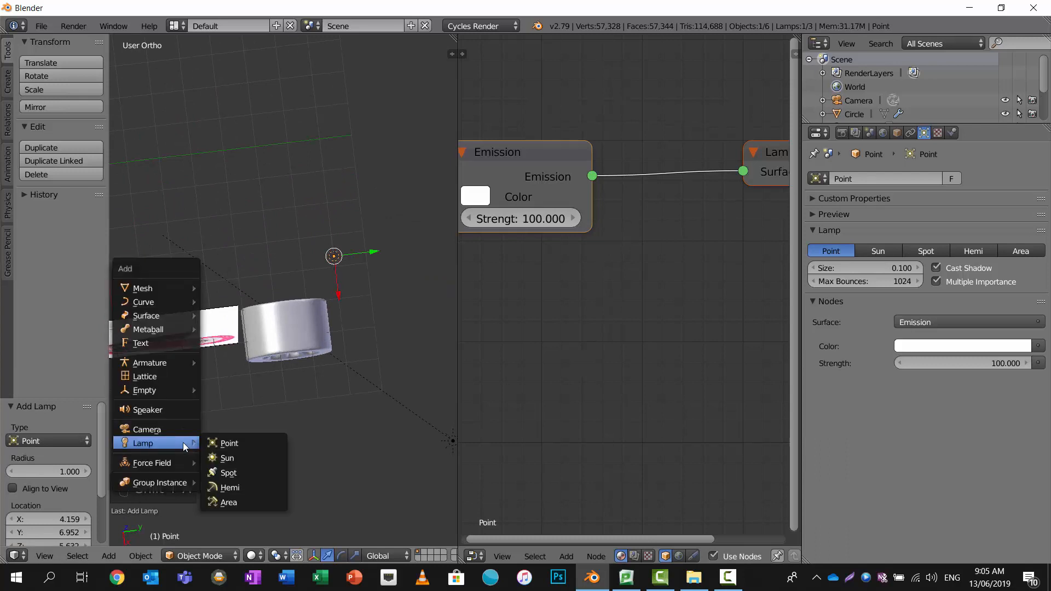
pyautogui.click(221, 440)
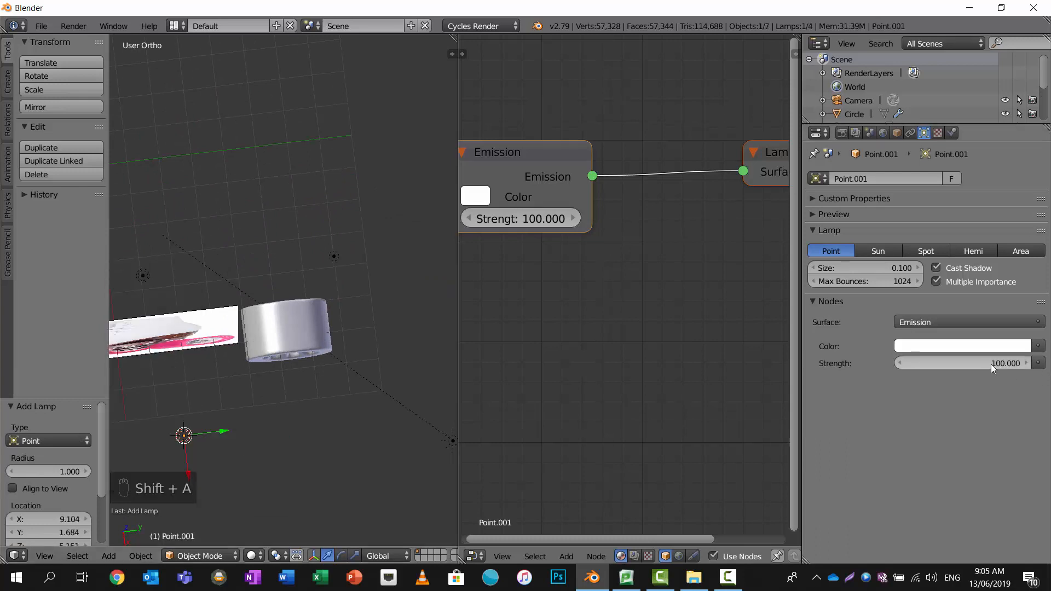
pyautogui.click(963, 363)
pyautogui.write('200')
pyautogui.press('Return')
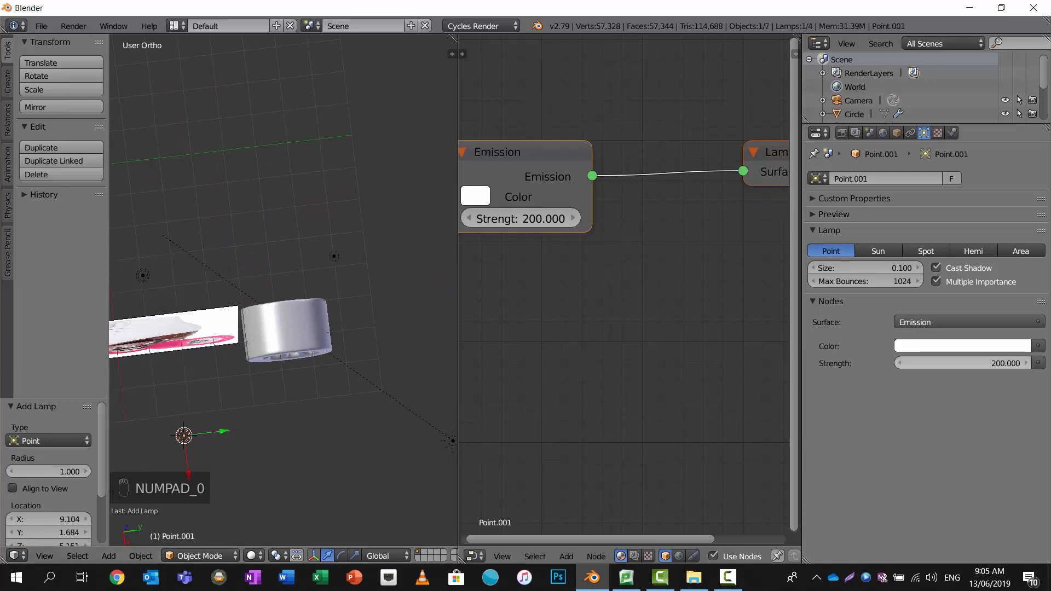
# Add a plane beneath the wheel as a floor and scale it by 20.
pyautogui.moveTo(242, 358); pyautogui.dragTo(230, 268, button='middle')
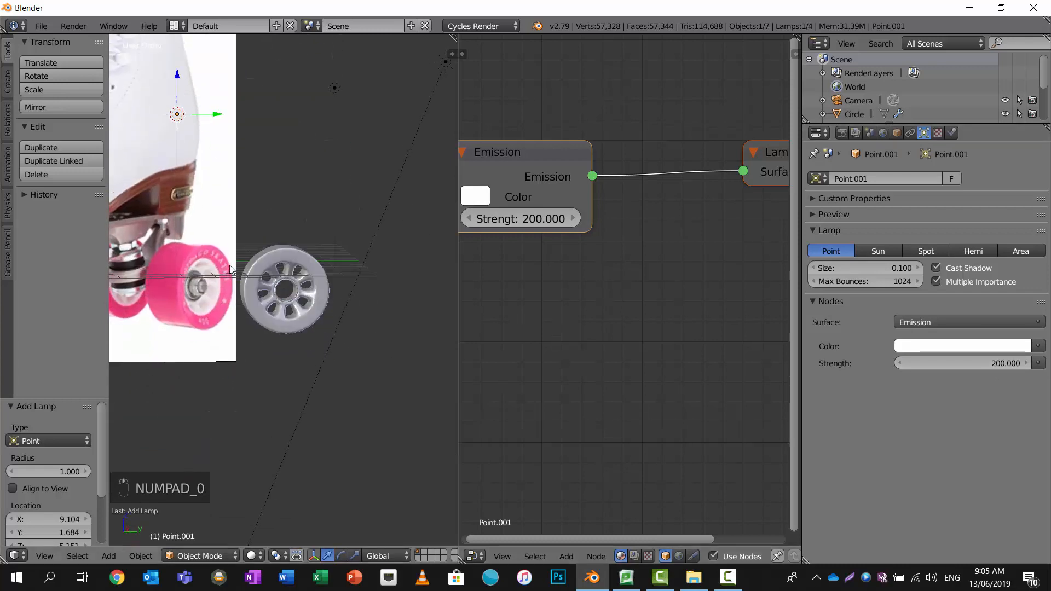
pyautogui.hotkey('shift', 'a')
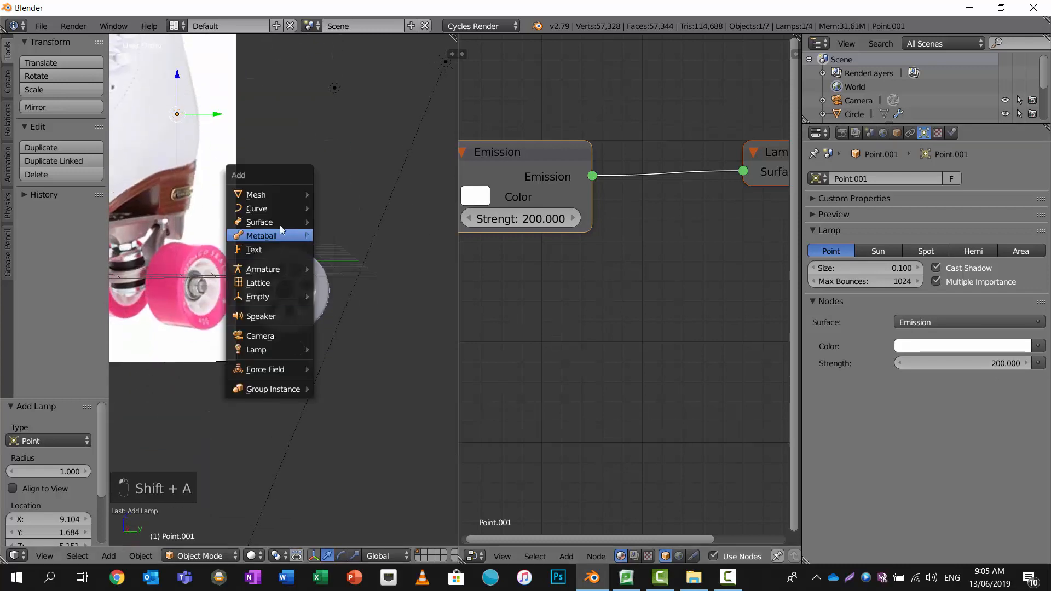
pyautogui.moveTo(284, 195)
pyautogui.click(353, 195)
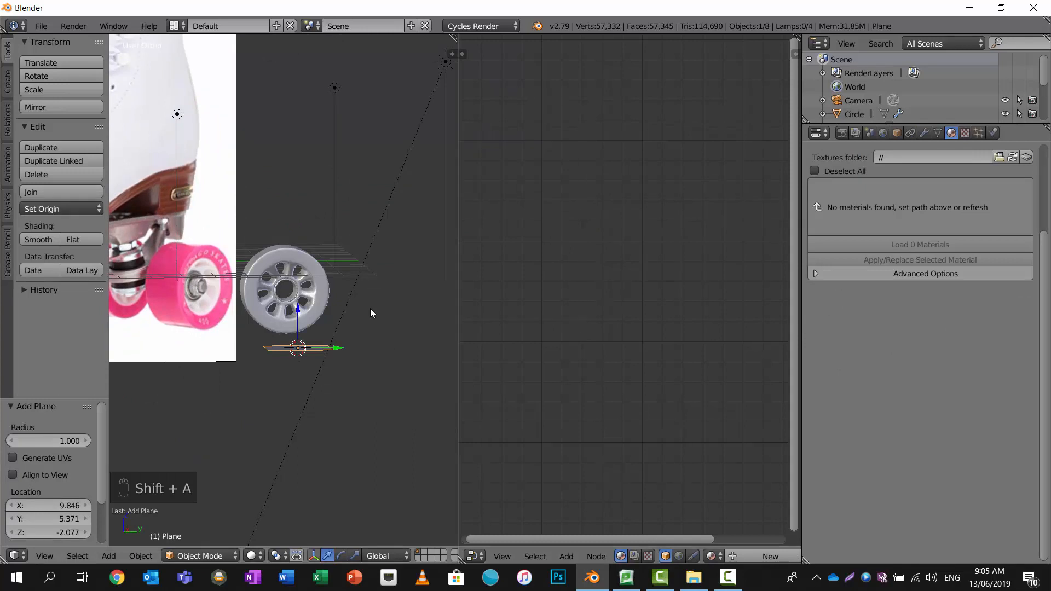
pyautogui.write('s20')
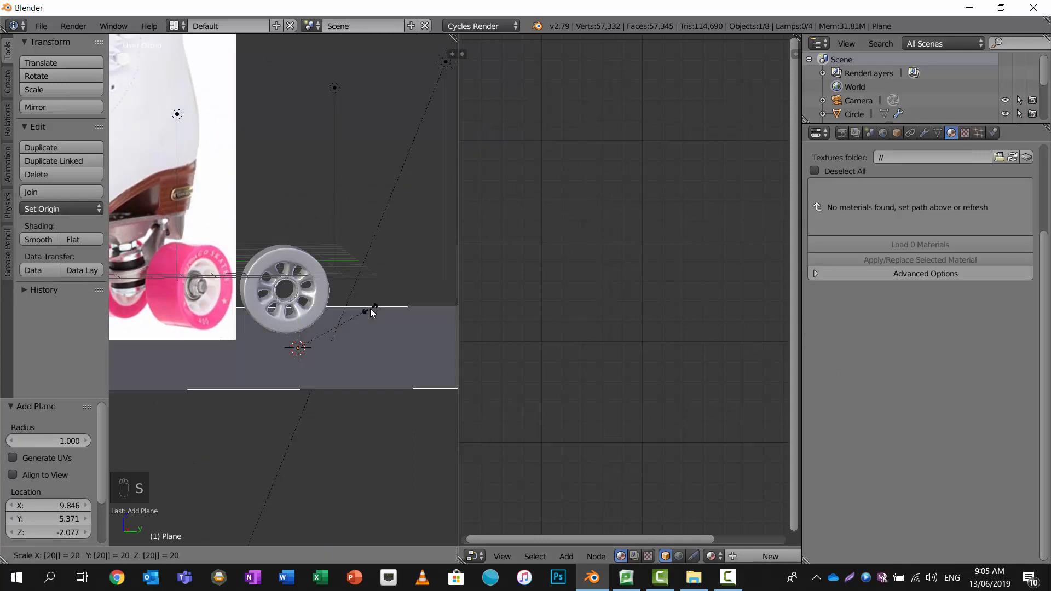
pyautogui.press('Return')
# Adjust the floor plane's height along the Z axis until it sits just under the wheel.
pyautogui.moveTo(298, 307); pyautogui.dragTo(302, 290)
pyautogui.moveTo(302, 290); pyautogui.dragTo(304, 288, button='middle')
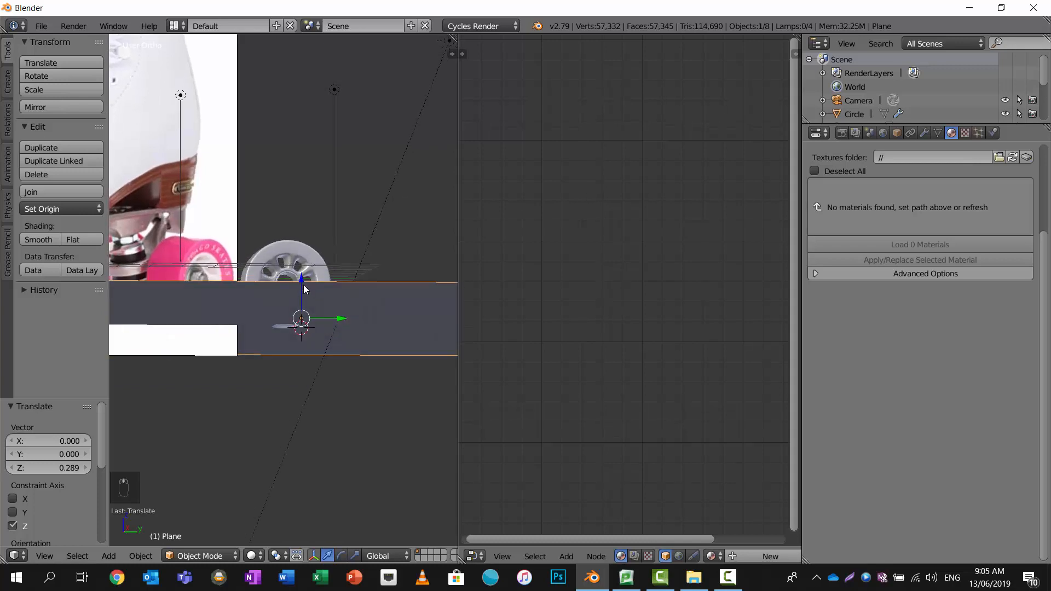
pyautogui.moveTo(302, 278); pyautogui.dragTo(302, 281)
pyautogui.moveTo(302, 282); pyautogui.dragTo(302, 292, button='middle')
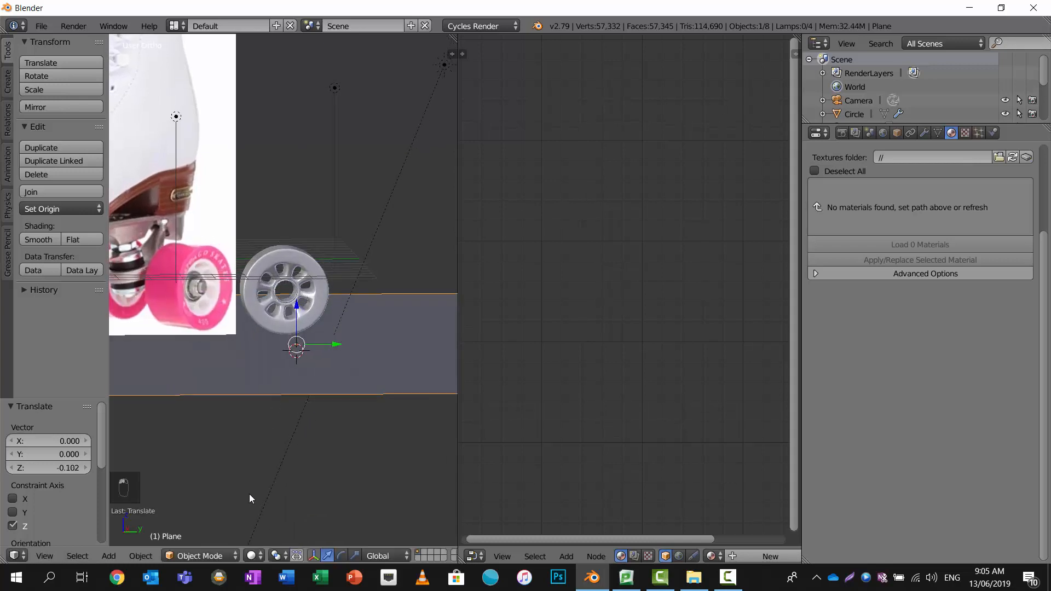
pyautogui.press('g')
pyautogui.rightClick(261, 463)
# Display the lit scene in Rendered viewport shading and examine the wheel and its shadow up close.
pyautogui.click(252, 555)
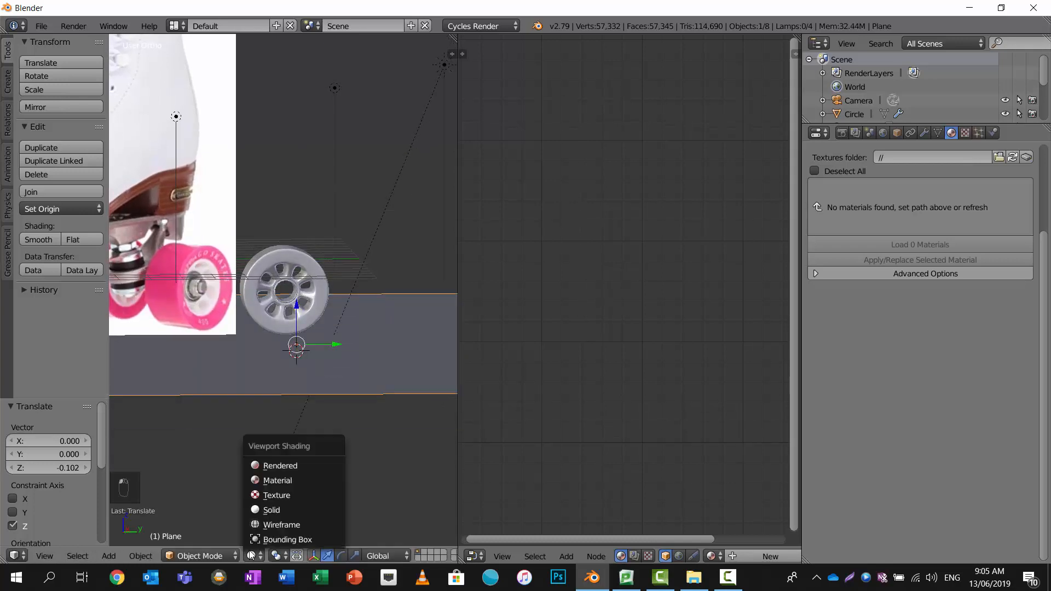
pyautogui.click(275, 457)
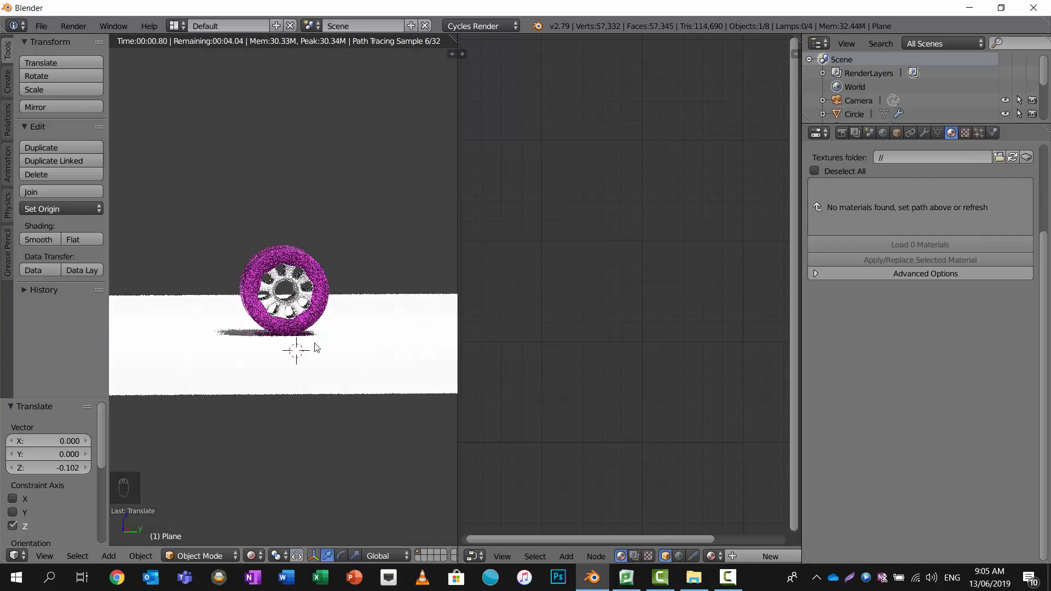
pyautogui.scroll(4, 316, 341)
pyautogui.scroll(1, 317, 342)
pyautogui.moveTo(317, 341); pyautogui.dragTo(331, 351, button='middle')
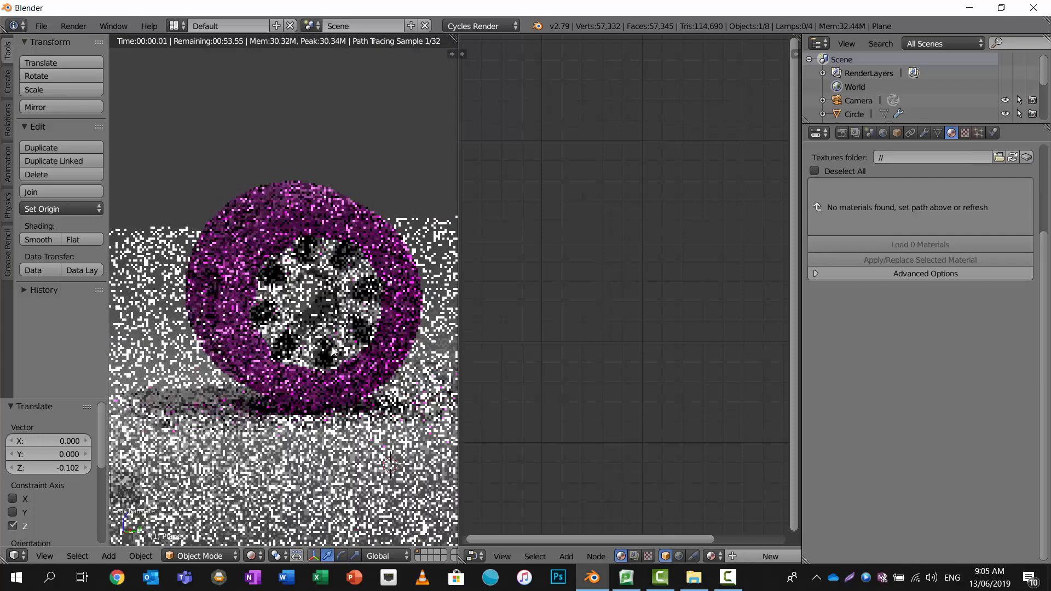
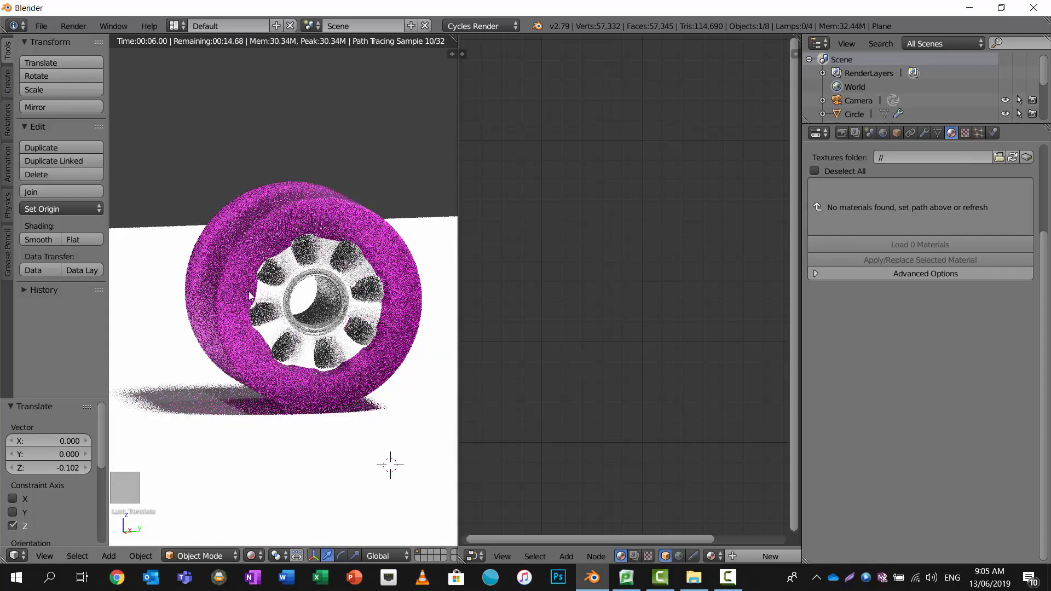
# Switch back to Solid shading and open the wheel's mesh in Edit Mode.
pyautogui.click(251, 555)
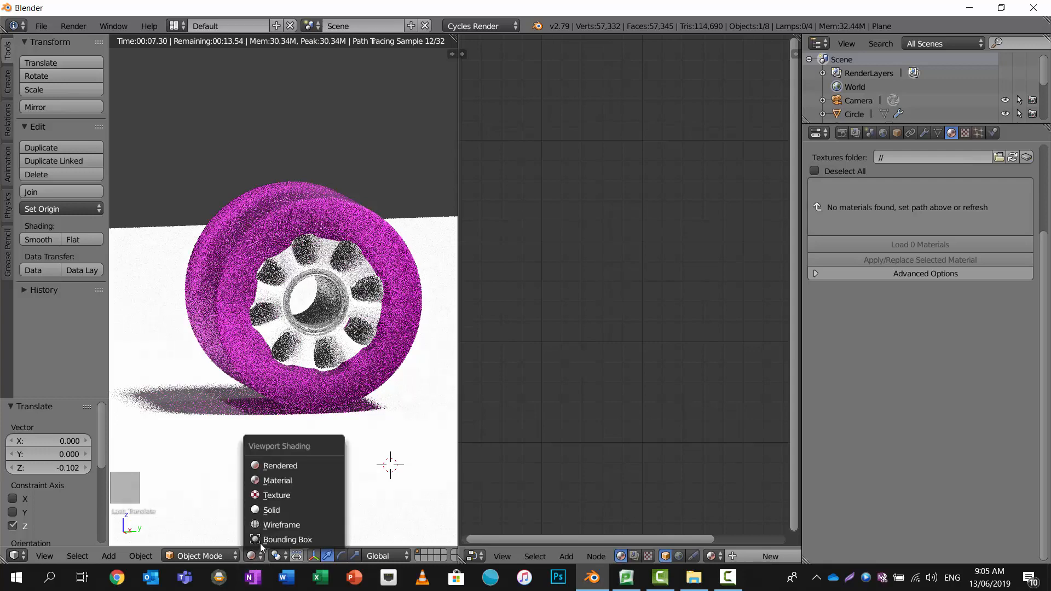
pyautogui.click(277, 509)
pyautogui.press('Tab')
pyautogui.press('Tab')
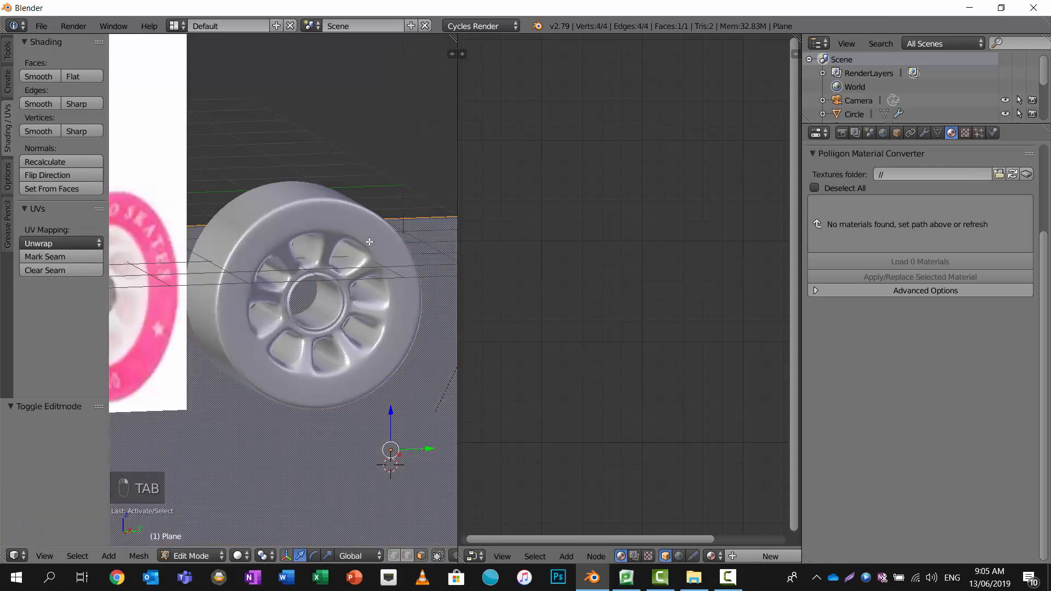
pyautogui.rightClick(372, 241)
pyautogui.press('Tab')
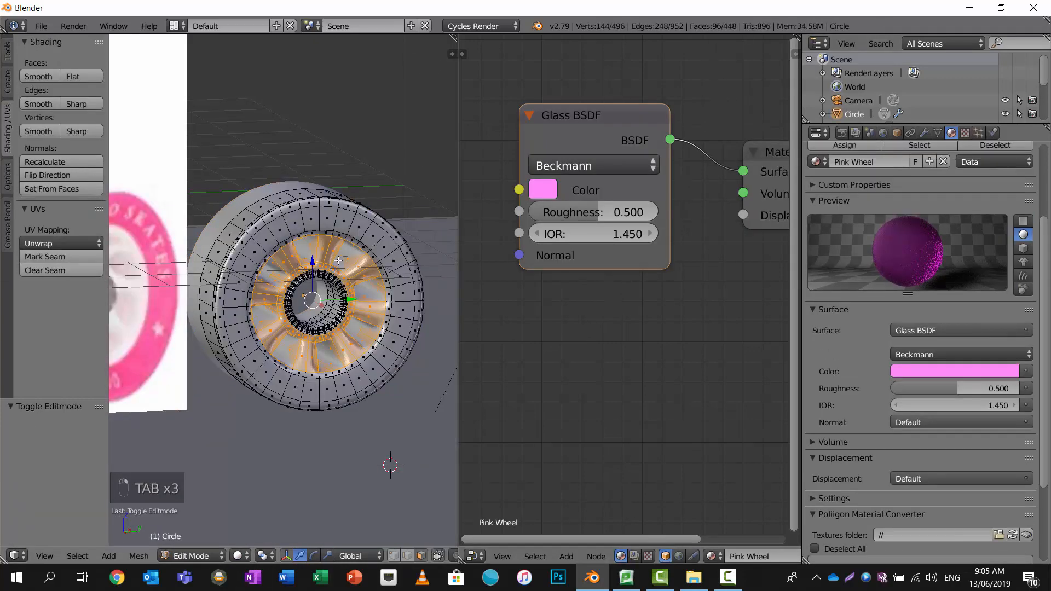
# Add one loop cut around the outer edge of the spoked hub and slide it close to the tyre boundary.
pyautogui.scroll(3, 346, 242)
pyautogui.moveTo(346, 243); pyautogui.dragTo(270, 112, button='middle')
pyautogui.scroll(-2, 295, 169)
pyautogui.scroll(3, 269, 112)
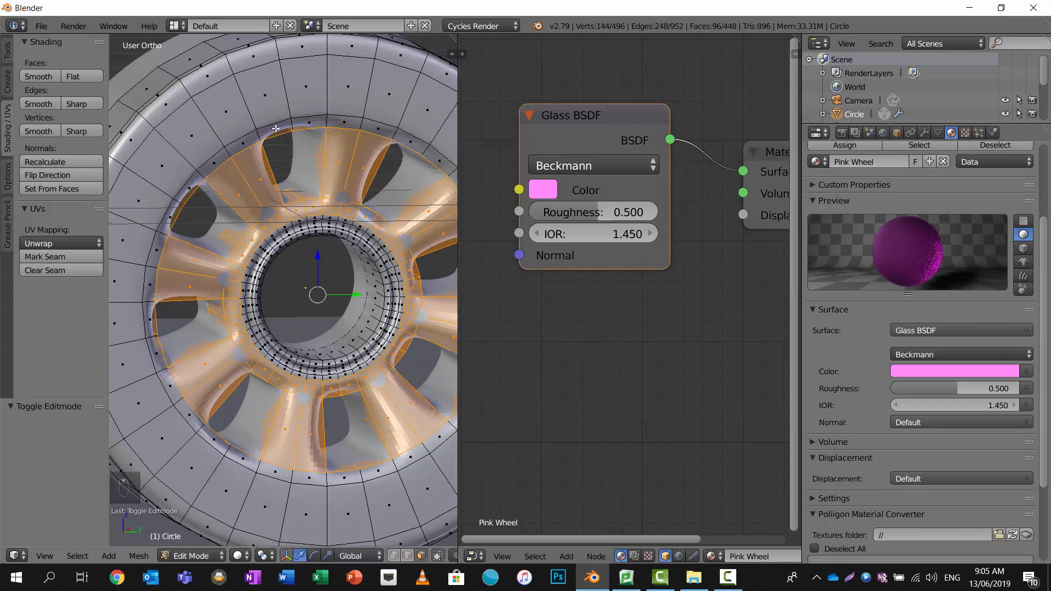
pyautogui.hotkey('ctrl', 'r')
pyautogui.click(293, 132)
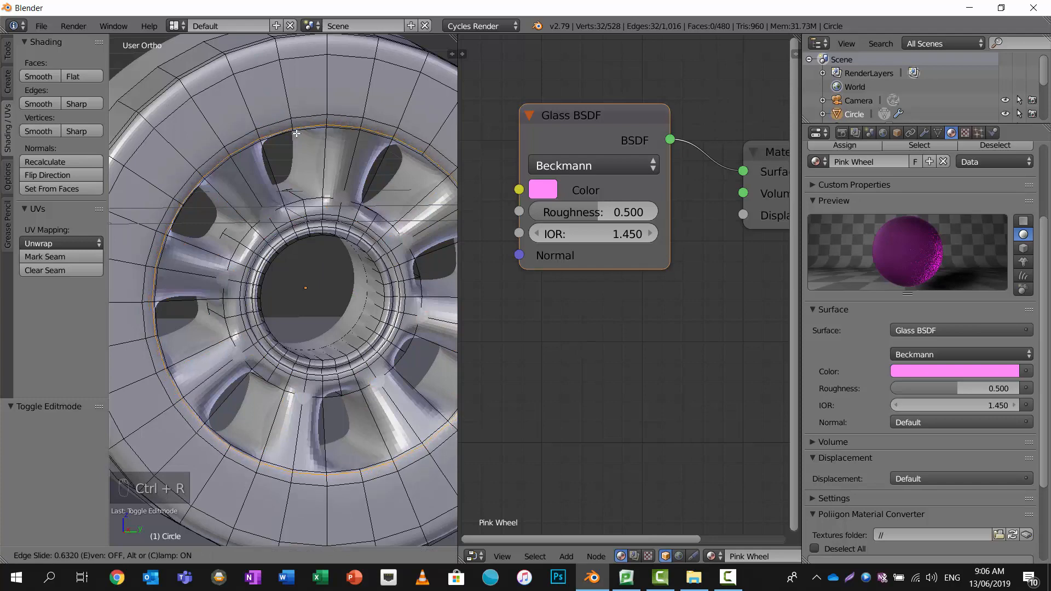
pyautogui.click(294, 138)
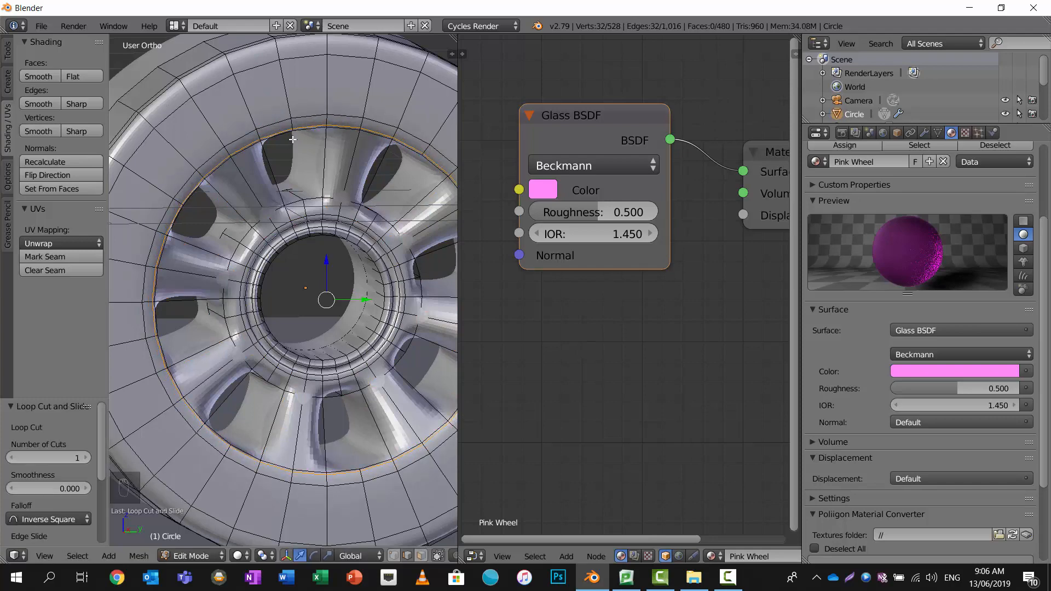
# Add one loop cut around the inner ends of the spokes, near the ring surrounding the centre hole.
pyautogui.moveTo(259, 167); pyautogui.dragTo(281, 181, button='middle')
pyautogui.hotkey('ctrl', 'r')
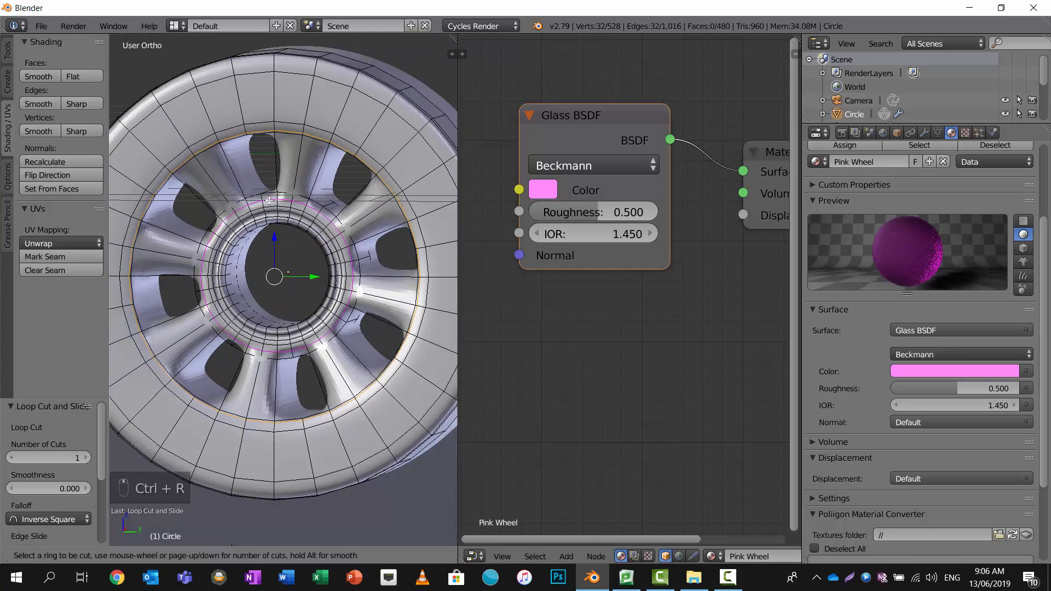
pyautogui.click(276, 190)
pyautogui.click(276, 193)
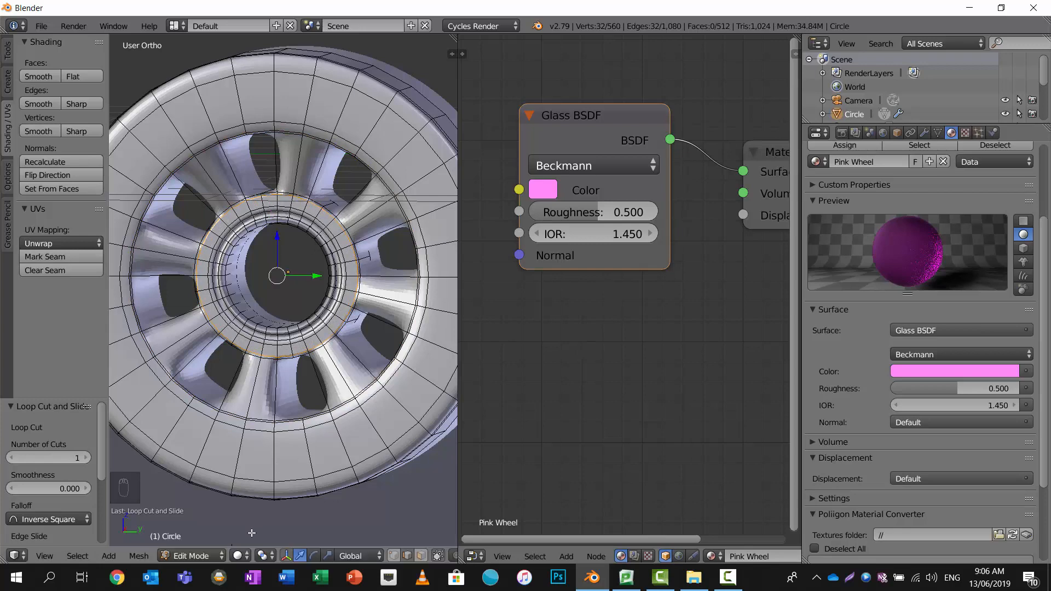
# Check the hub edges in Rendered viewport shading, and switch the viewport to Texture shading.
pyautogui.click(238, 557)
pyautogui.click(287, 462)
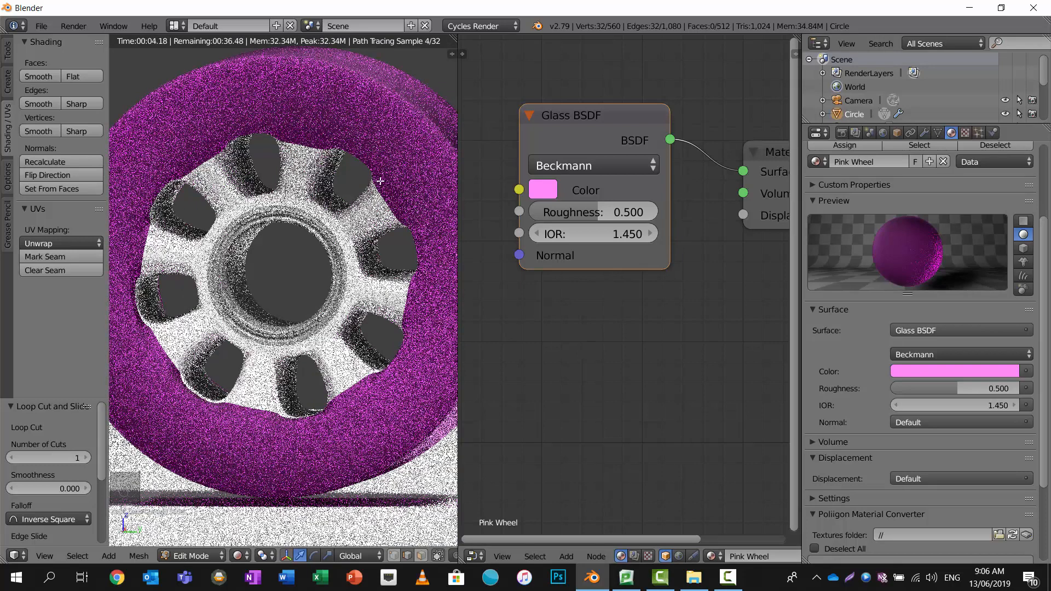
pyautogui.click(237, 555)
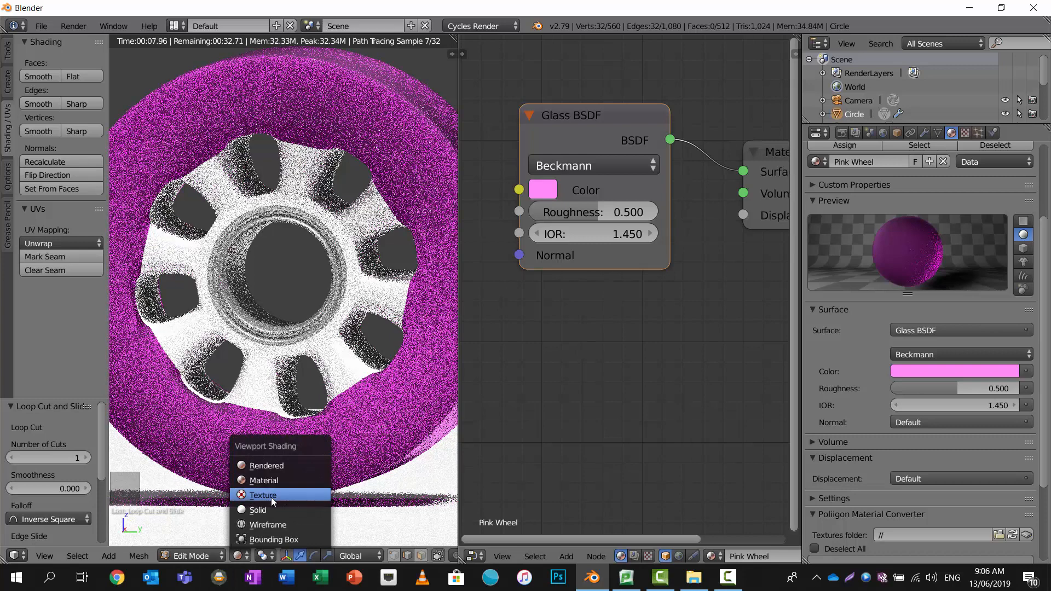
pyautogui.click(271, 496)
# Select all faces assigned to the Pink Wheel material.
pyautogui.moveTo(286, 239); pyautogui.dragTo(304, 273, button='middle')
pyautogui.scroll(2, 261, 192)
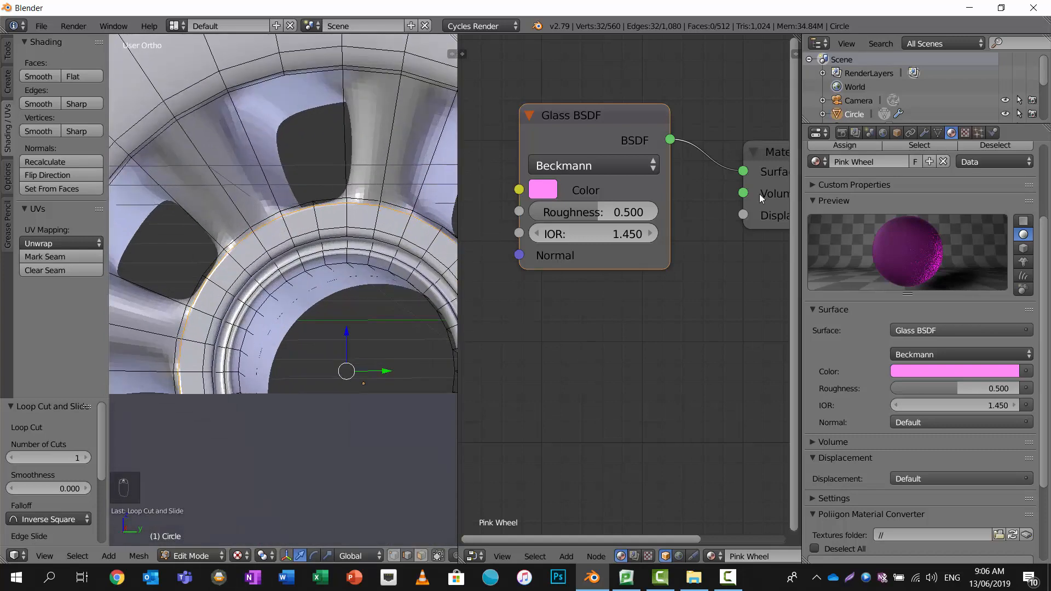
pyautogui.scroll(-1, 914, 159)
pyautogui.scroll(6, 939, 236)
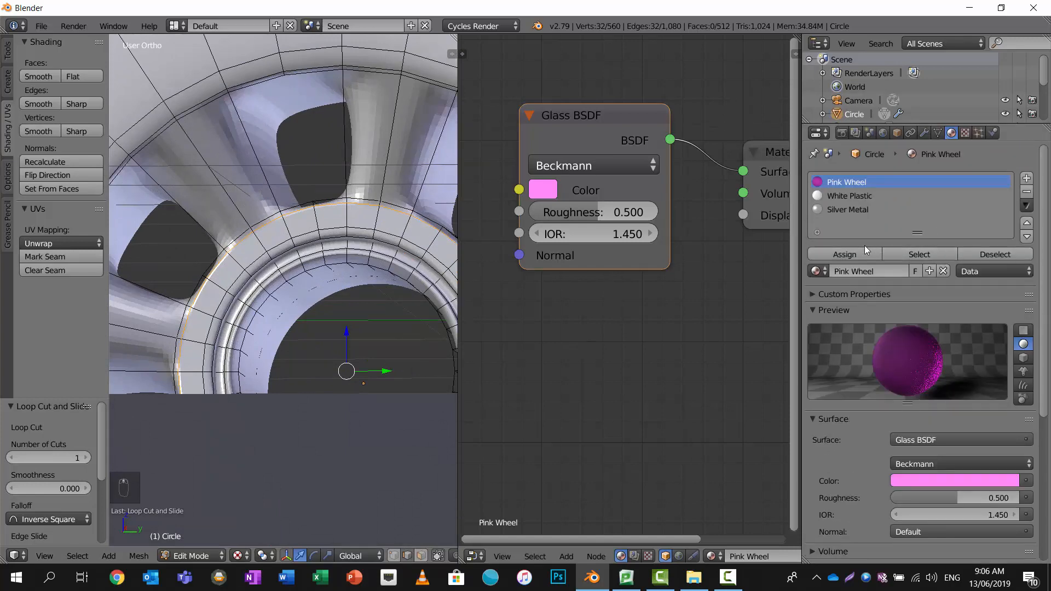
pyautogui.click(915, 254)
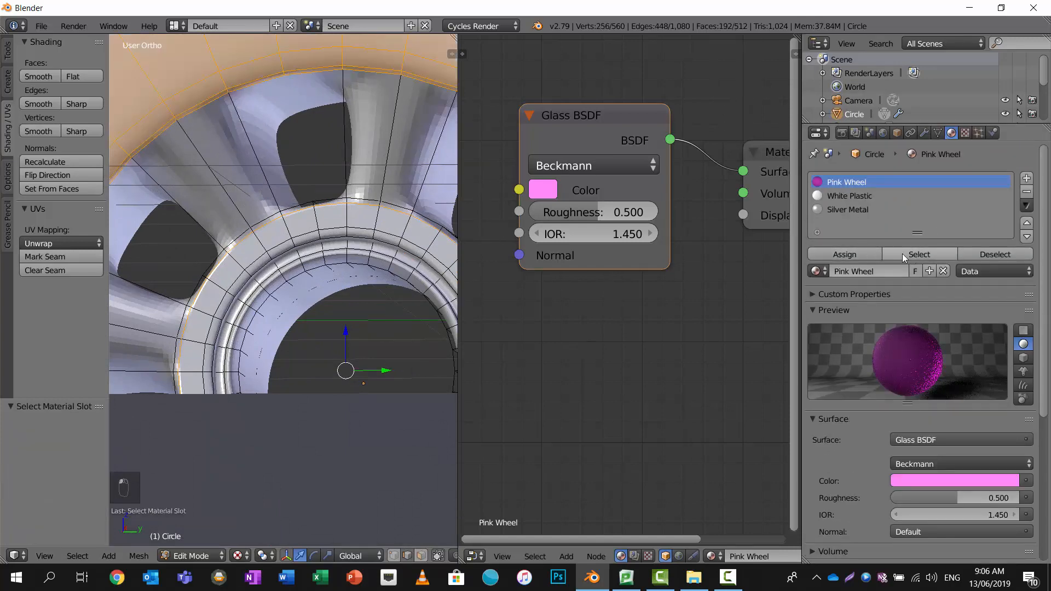
# Assign the White Plastic material to the thin face loop at the boundary between the tyre and the spoked hub.
pyautogui.scroll(4, 281, 90)
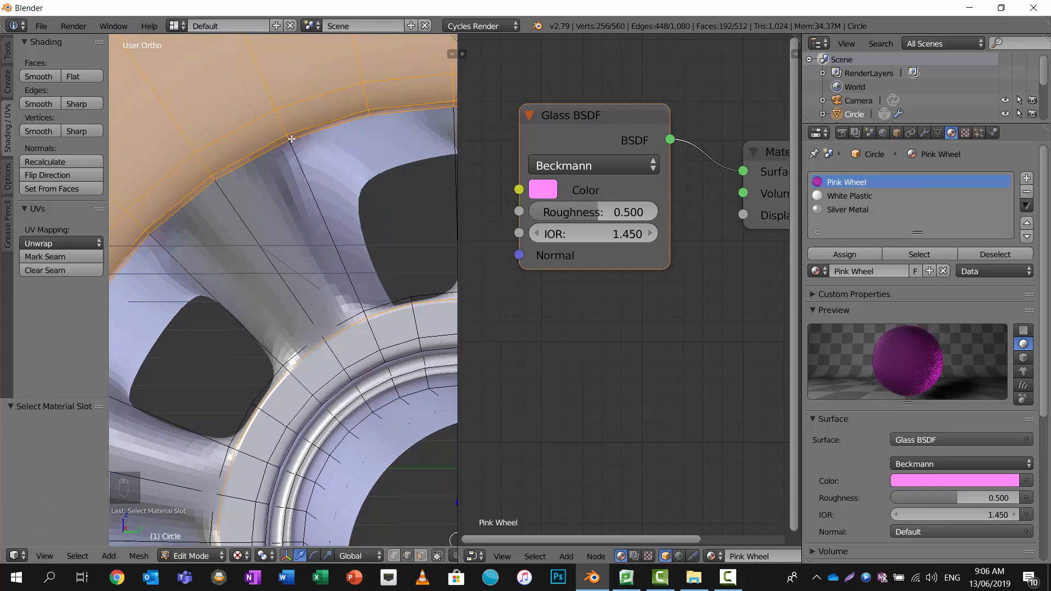
pyautogui.keyDown('alt'); pyautogui.rightClick(291, 139); pyautogui.keyUp('alt')
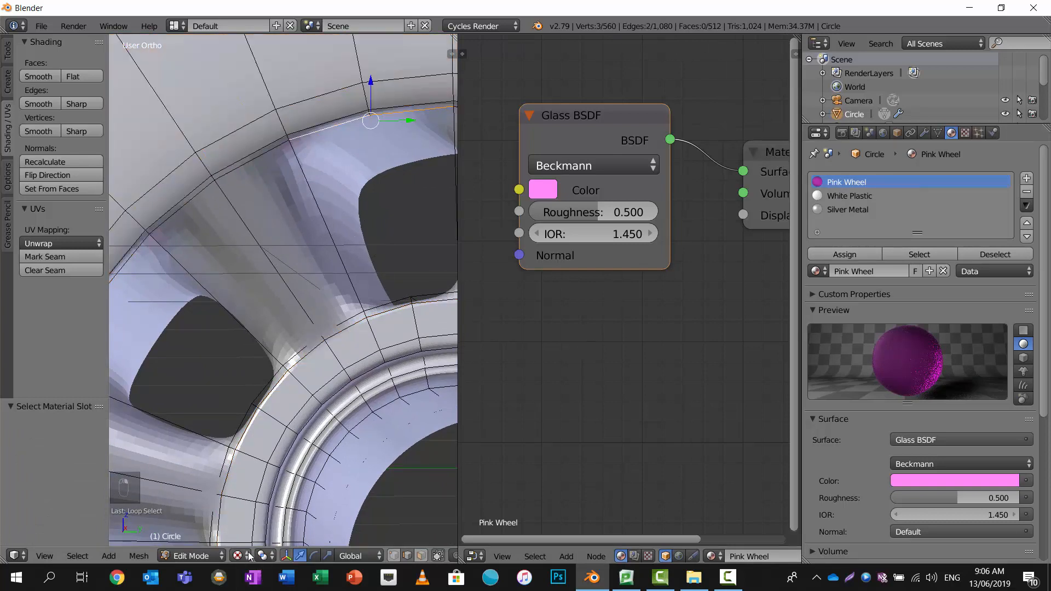
pyautogui.click(265, 555)
pyautogui.click(421, 555)
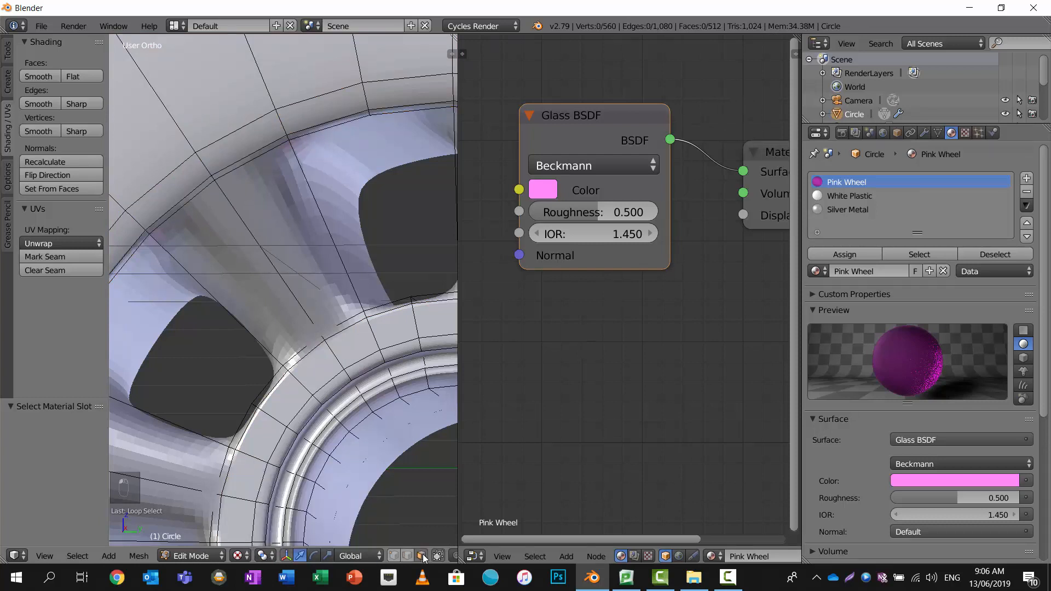
pyautogui.keyDown('alt'); pyautogui.rightClick(291, 138); pyautogui.keyUp('alt')
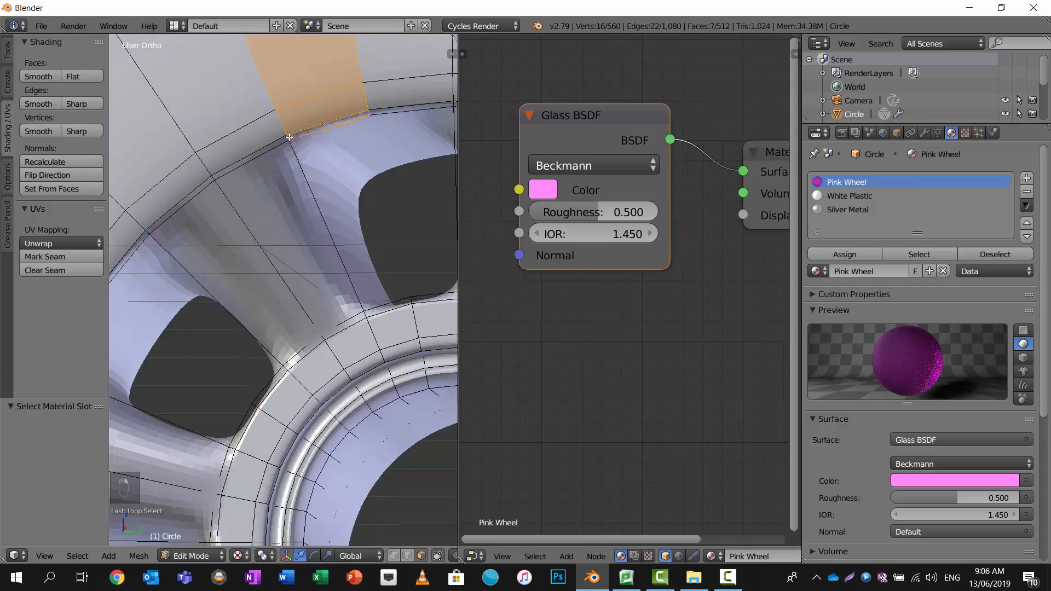
pyautogui.keyDown('alt'); pyautogui.rightClick(289, 139); pyautogui.keyUp('alt')
pyautogui.click(847, 196)
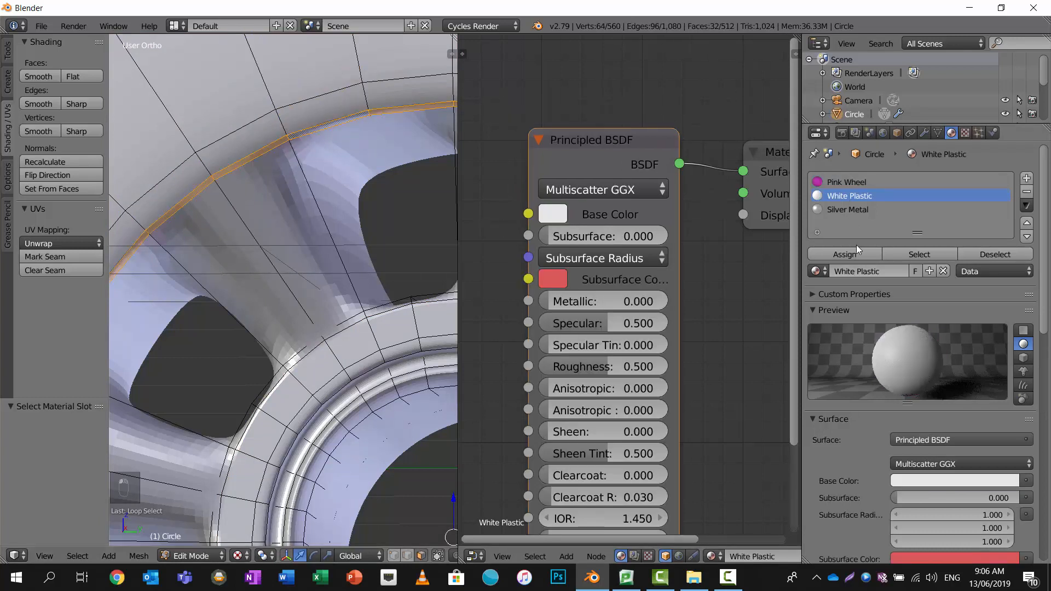
pyautogui.click(831, 255)
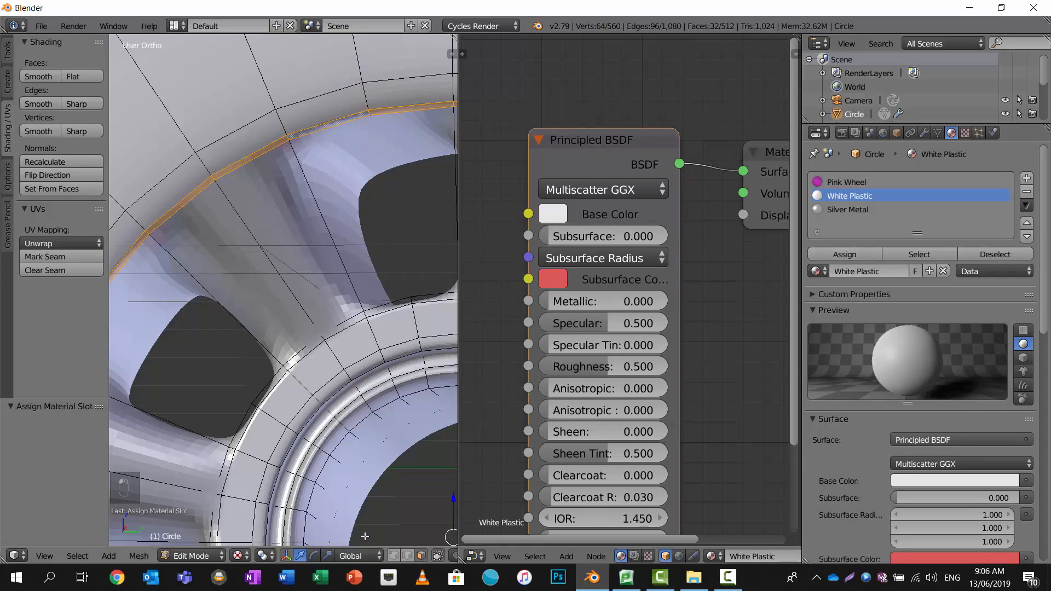
# Check the tyre-to-hub material boundary in Material and Rendered viewport shading.
pyautogui.click(250, 556)
pyautogui.click(265, 481)
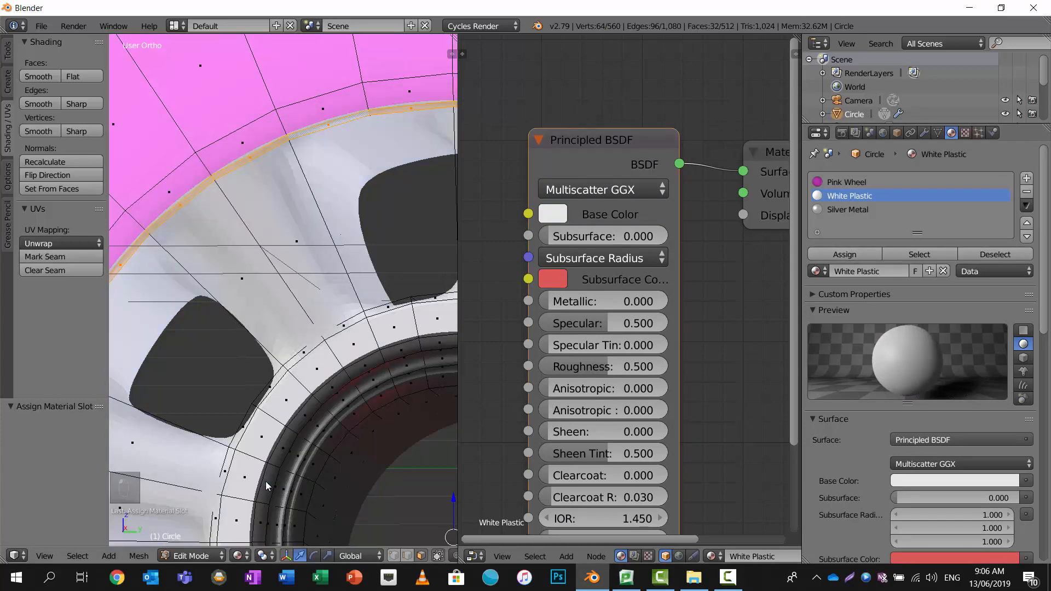
pyautogui.click(237, 555)
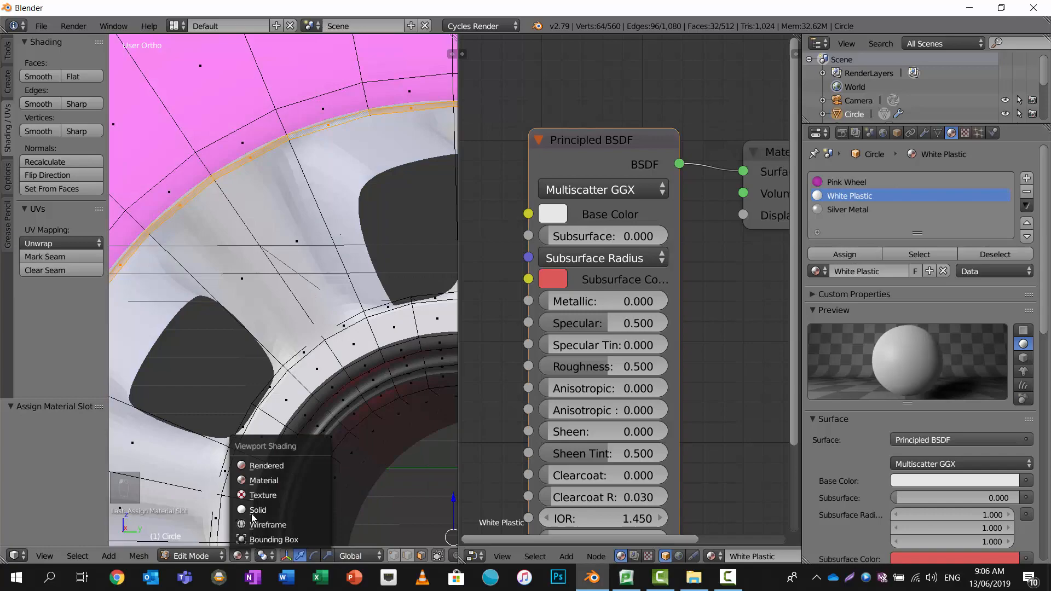
pyautogui.click(265, 467)
pyautogui.scroll(-6, 347, 240)
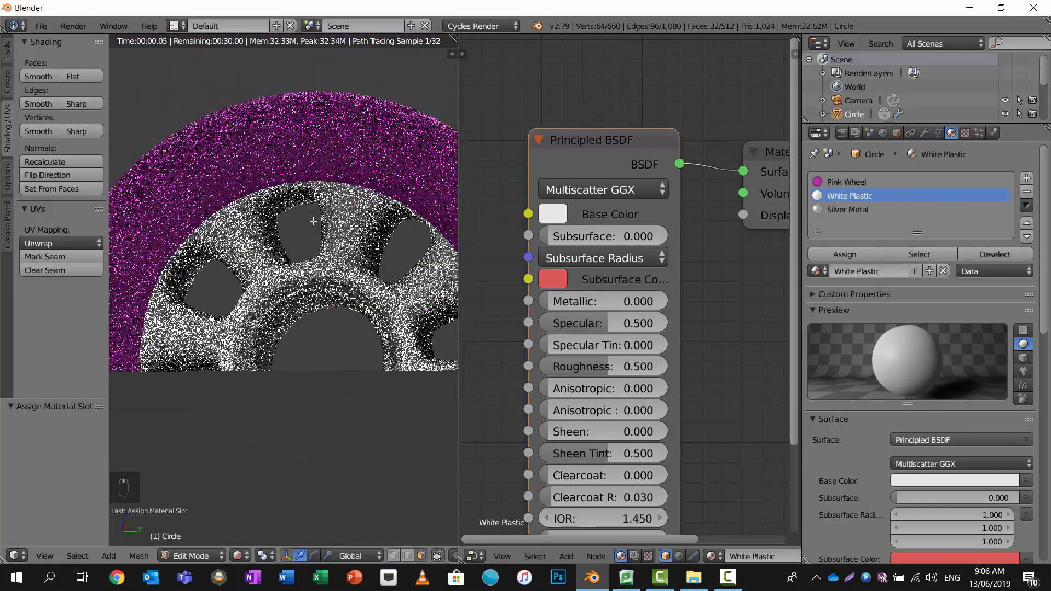
pyautogui.scroll(4, 404, 234)
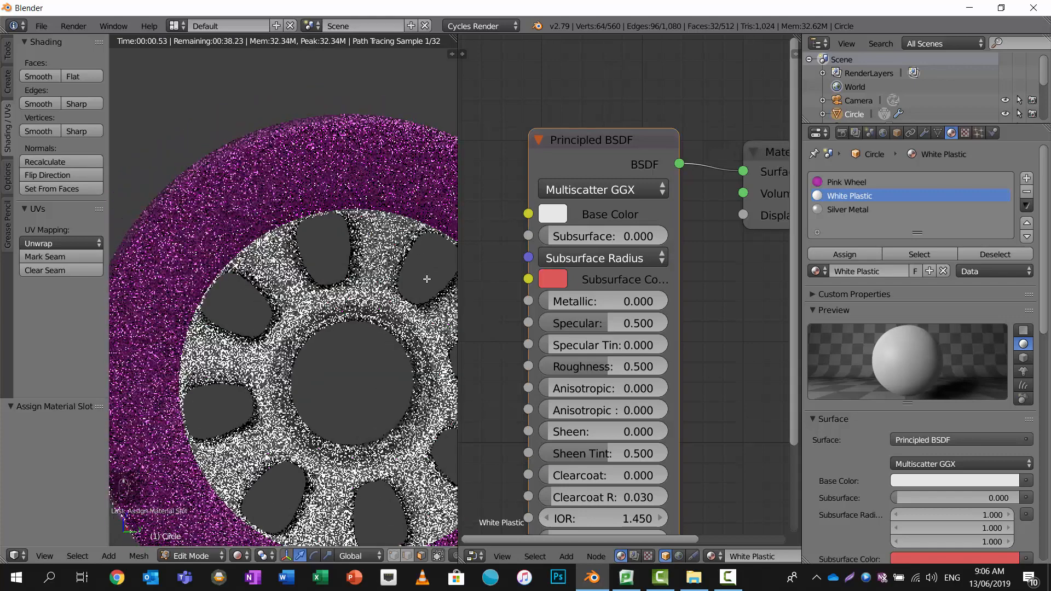
pyautogui.moveTo(381, 272); pyautogui.dragTo(442, 296, button='middle')
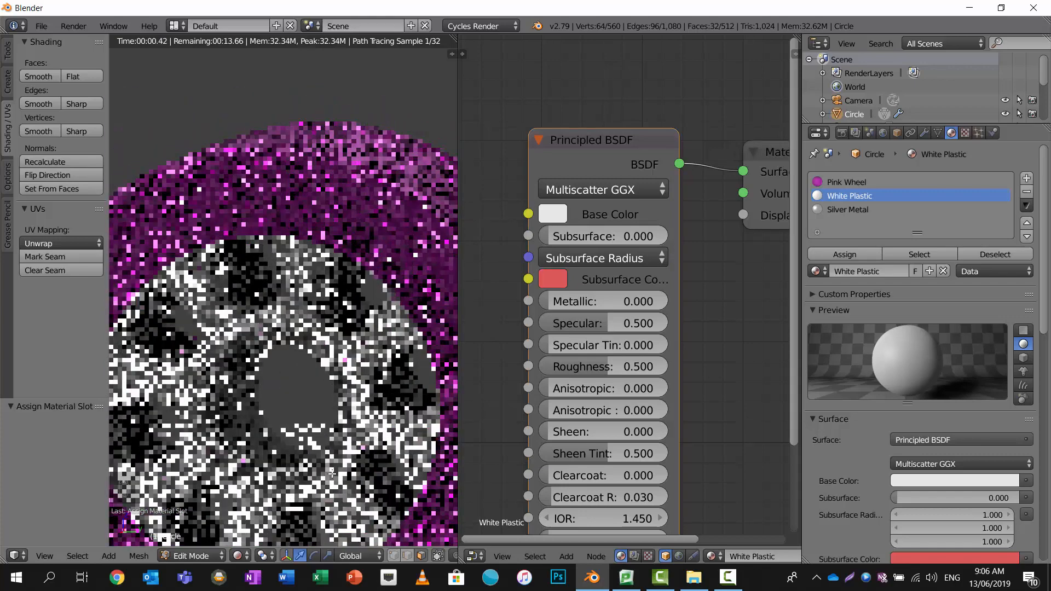
# In Solid viewport shading, check the material assignments by selecting first the Silver Metal faces and separately the White Plastic faces.
pyautogui.click(241, 556)
pyautogui.click(260, 506)
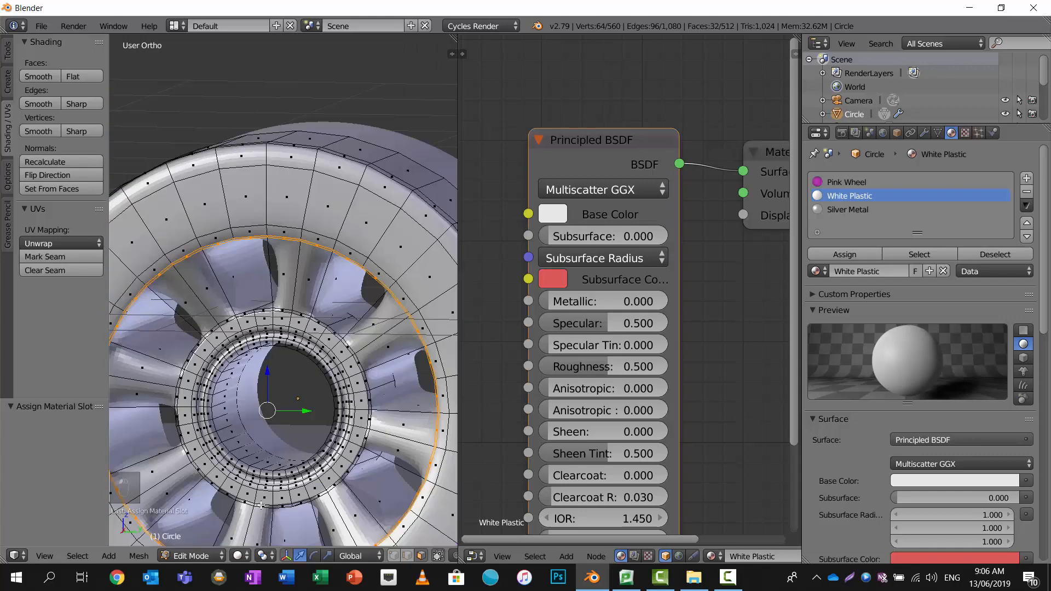
pyautogui.click(853, 208)
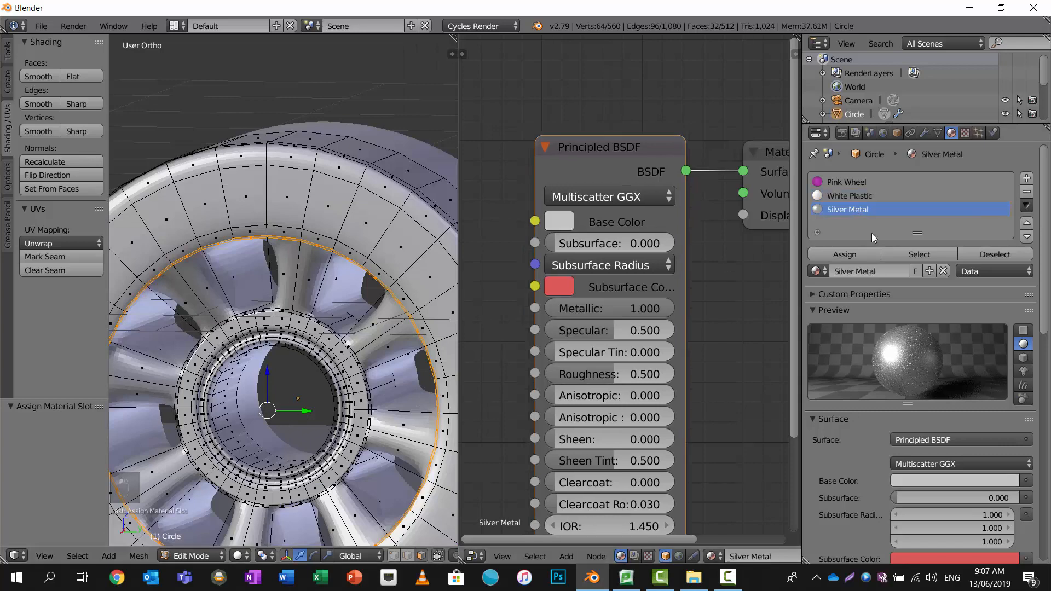
pyautogui.click(931, 252)
pyautogui.press('a')
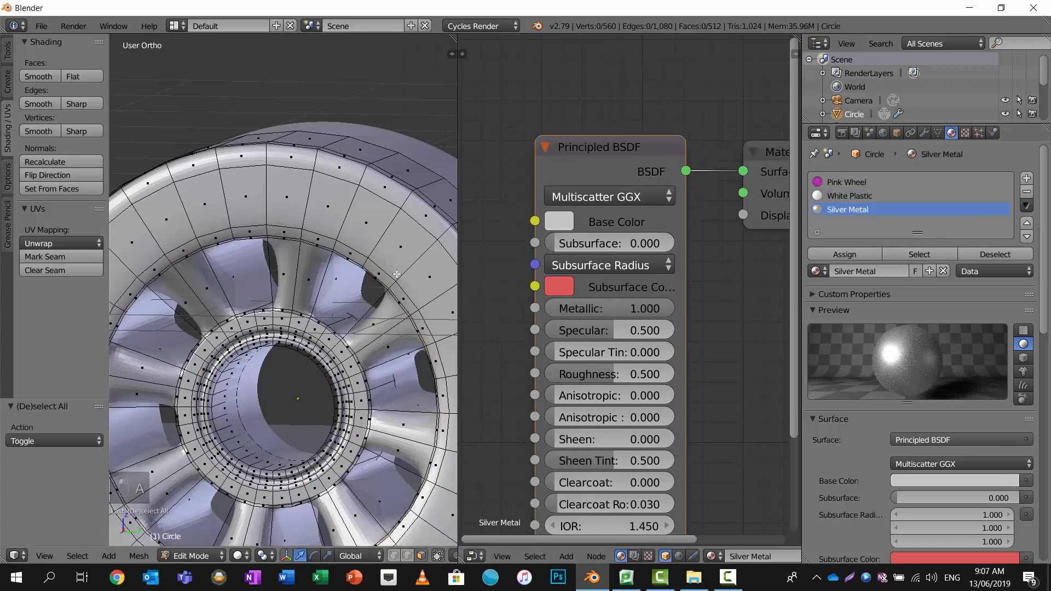
pyautogui.click(890, 259)
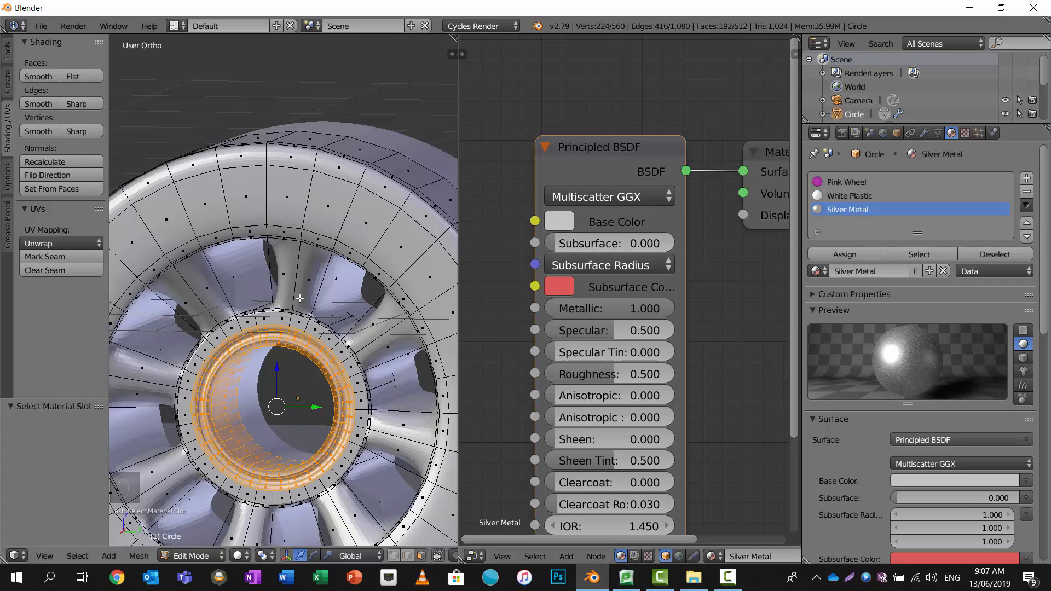
pyautogui.click(861, 198)
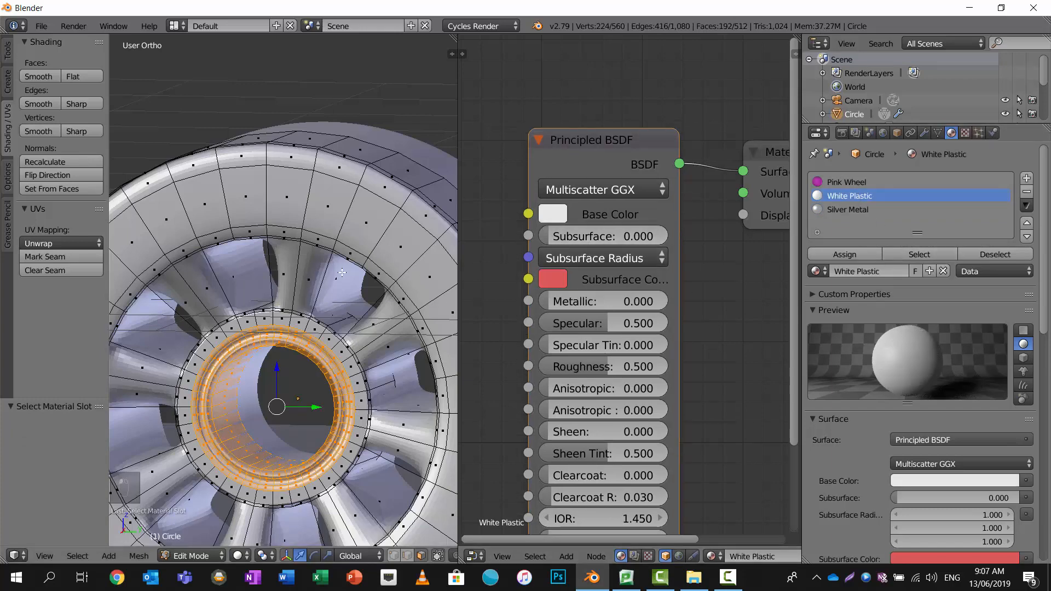
pyautogui.press('a')
pyautogui.click(924, 255)
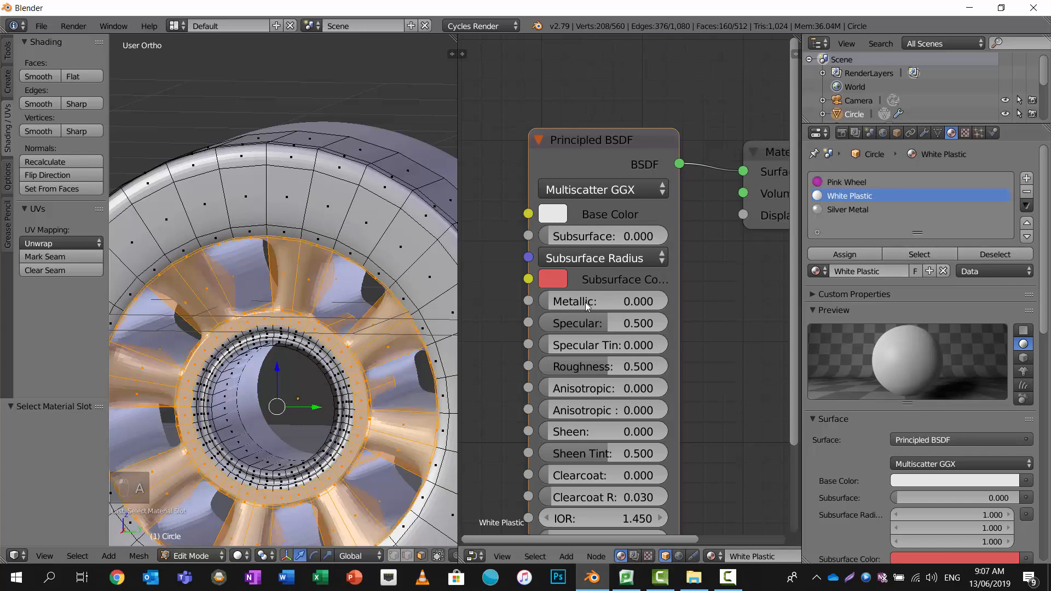
# Inspect the whole wheel in Rendered viewport shading and look at the Roller Skates folder in File Explorer before returning to Blender.
pyautogui.click(236, 557)
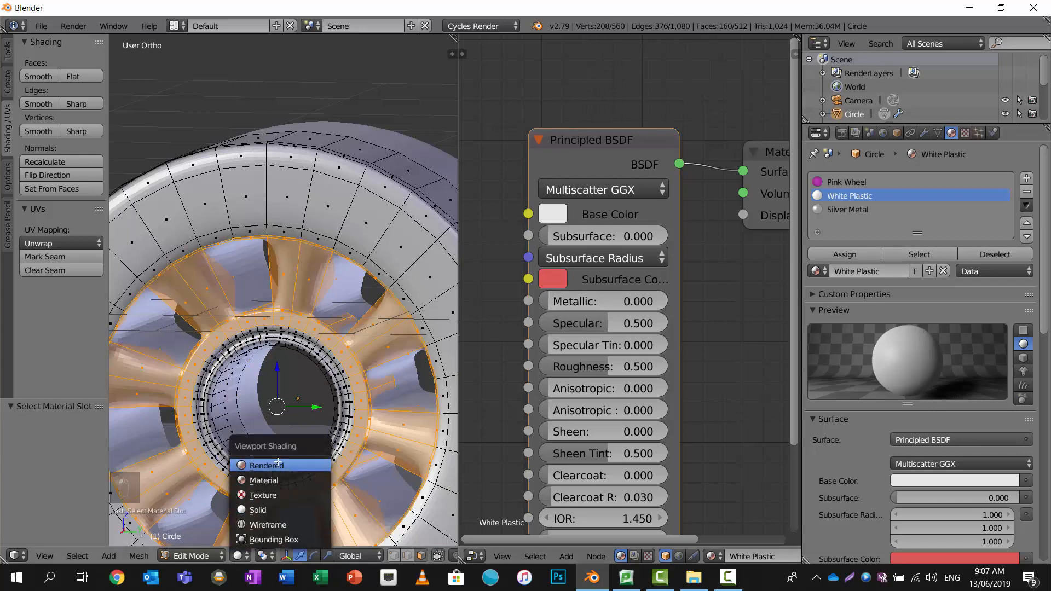
pyautogui.click(273, 465)
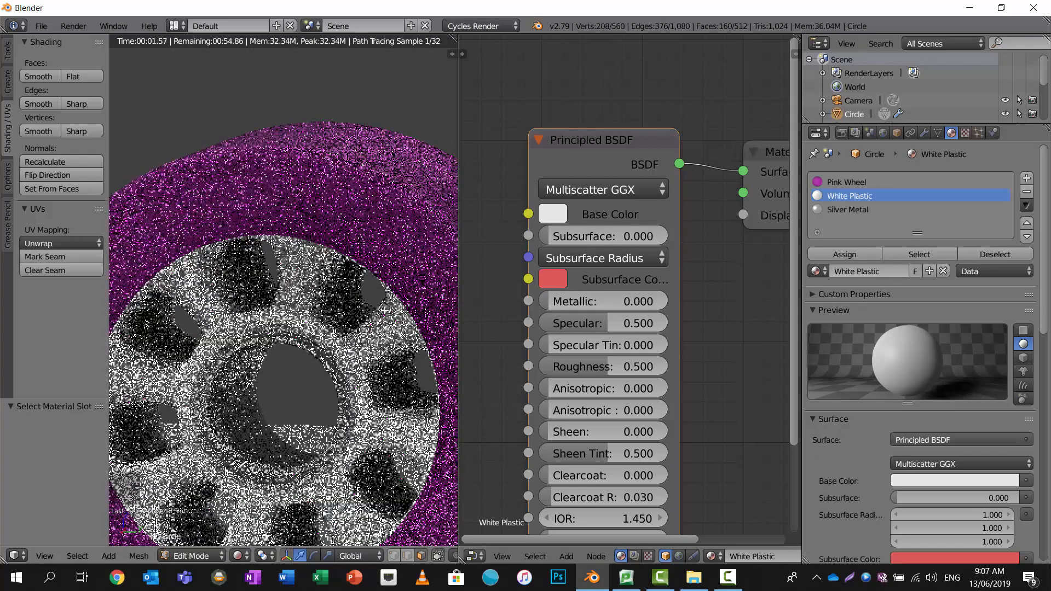
pyautogui.scroll(-4, 385, 310)
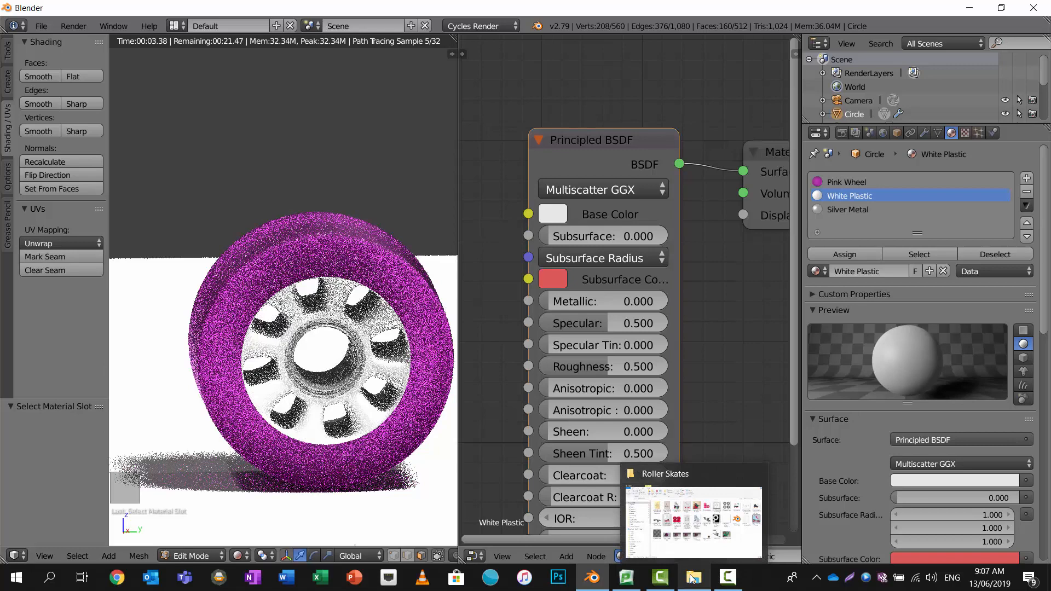
pyautogui.click(691, 576)
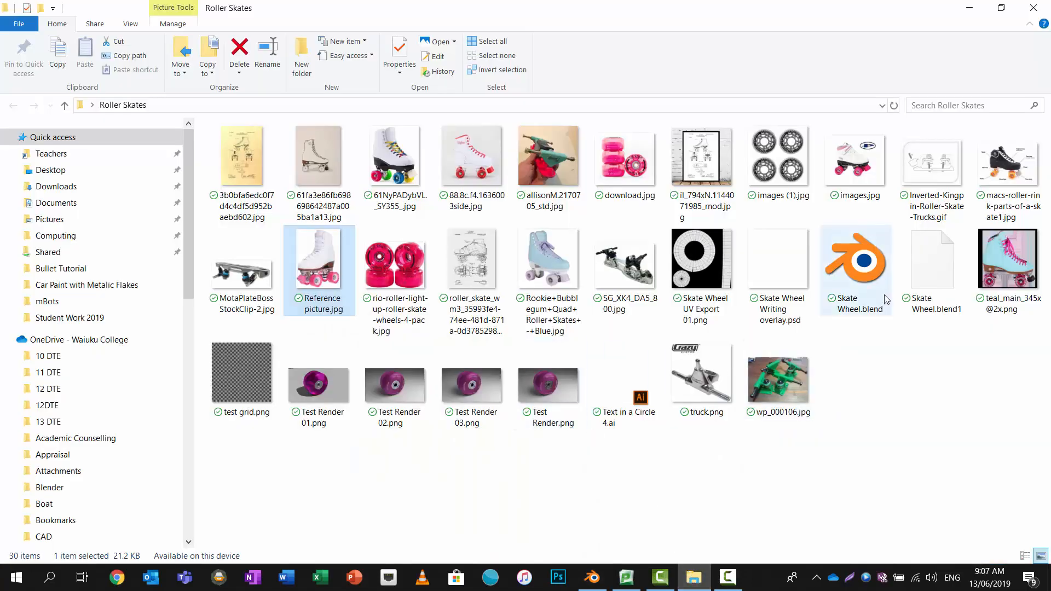
pyautogui.click(591, 577)
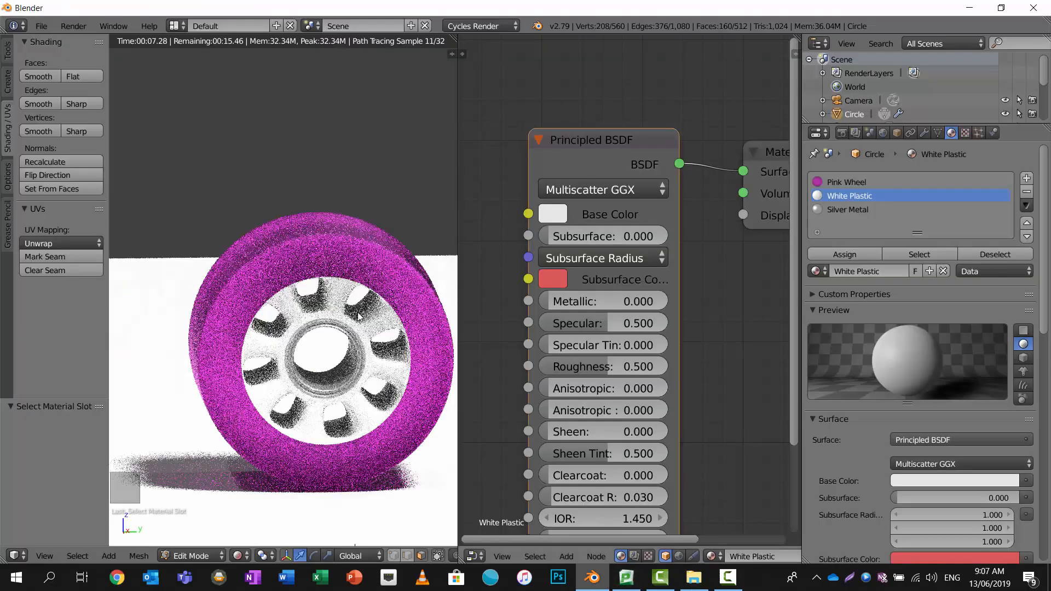
# Save the project as Roller Skate.blend in the Roller Skate 2 folder on the Desktop.
pyautogui.click(41, 26)
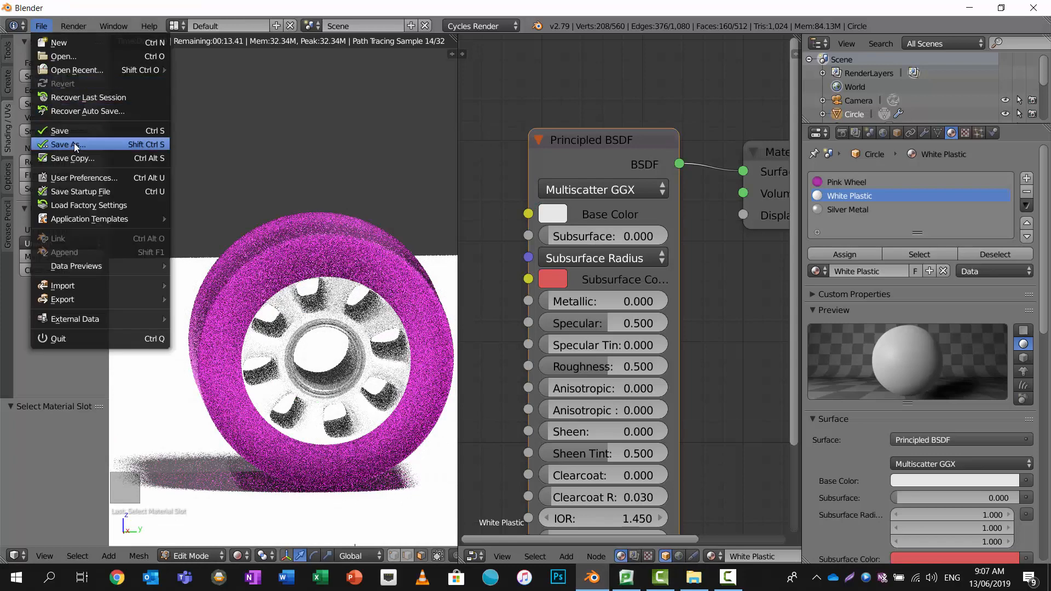
pyautogui.click(74, 143)
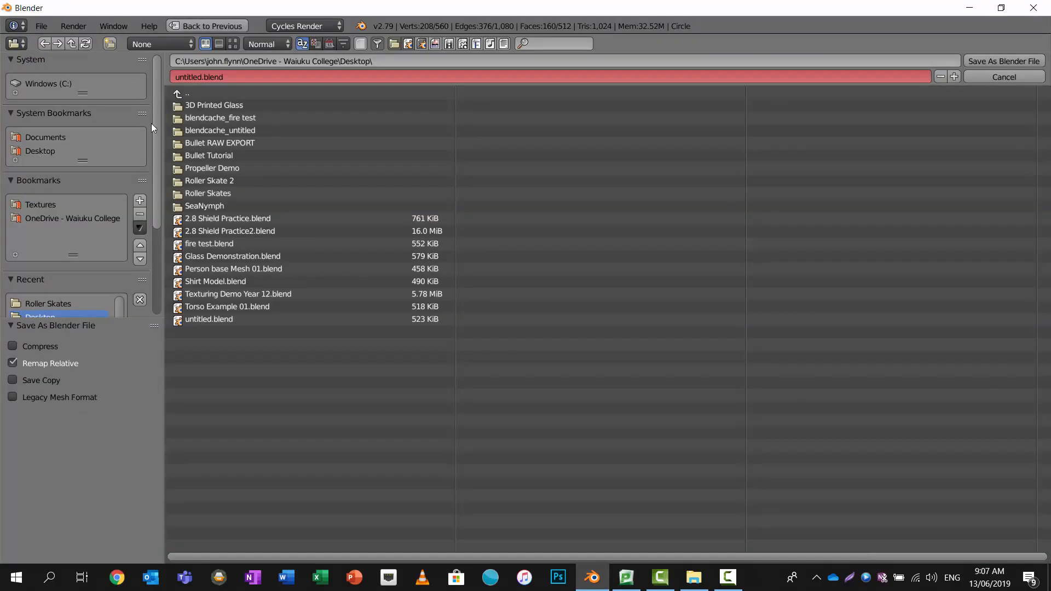
pyautogui.click(232, 181)
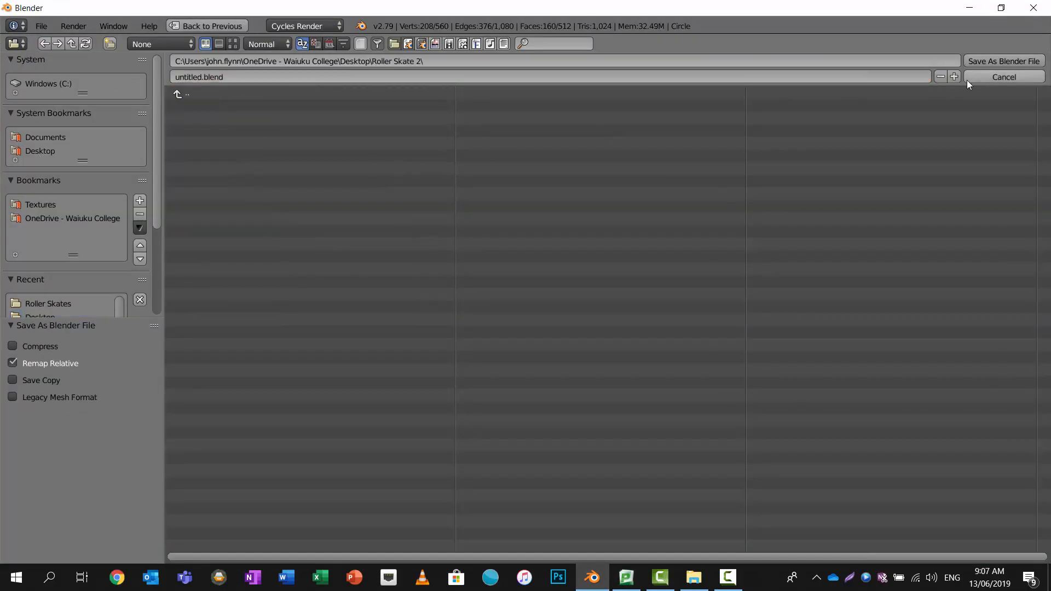
pyautogui.click(201, 77)
pyautogui.moveTo(203, 76); pyautogui.dragTo(105, 73)
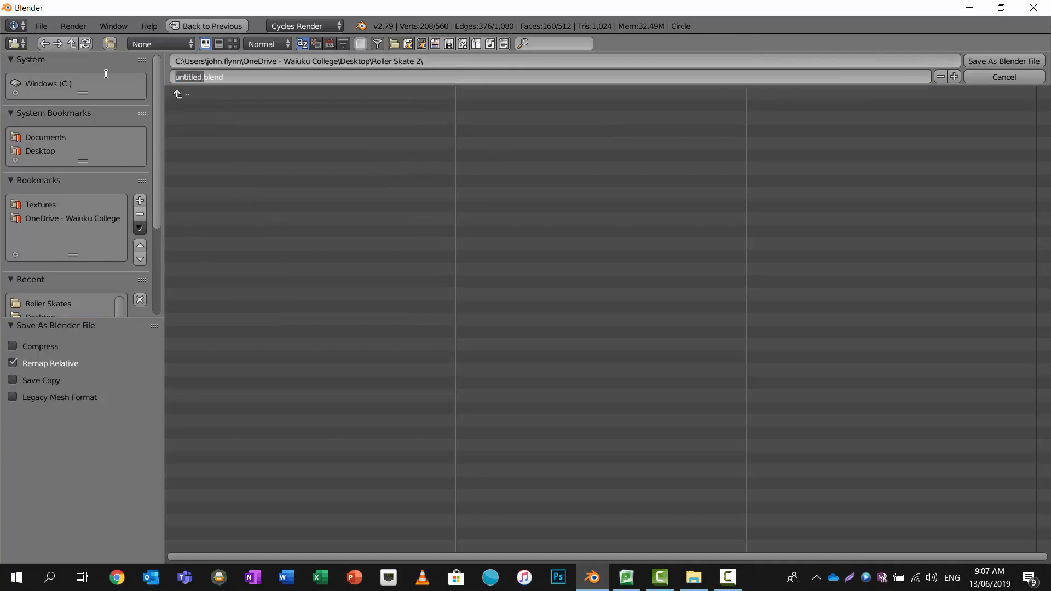
pyautogui.write('Roller Skate.')
pyautogui.press('Return')
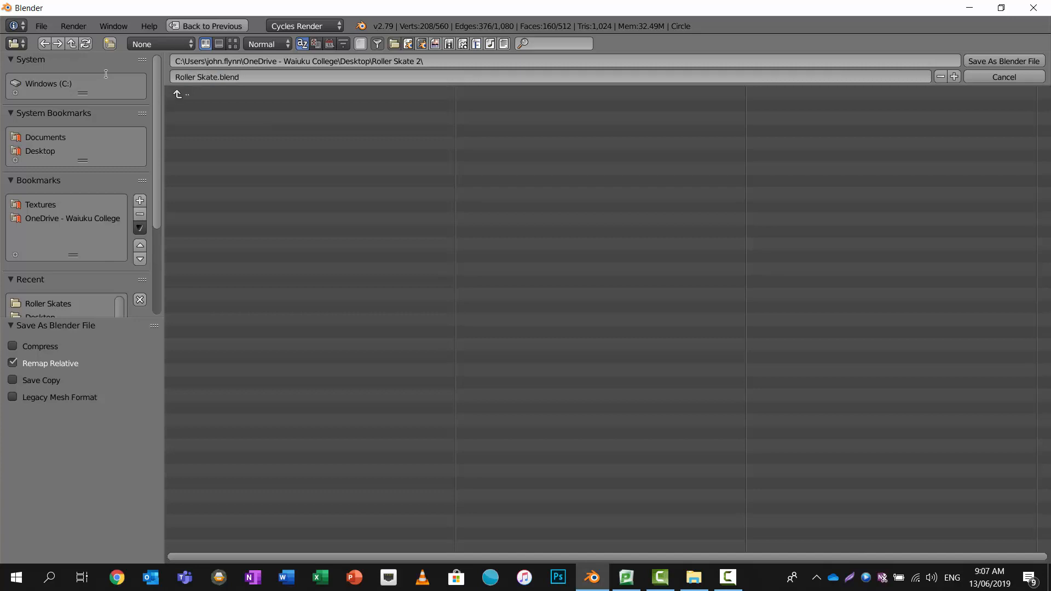
pyautogui.click(972, 61)
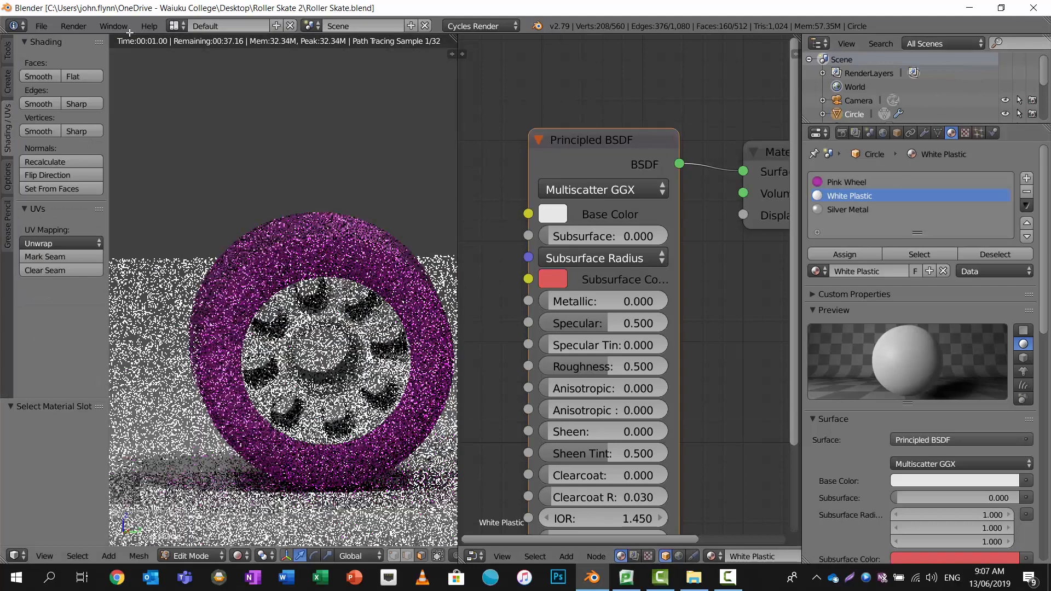
# Open Skate Wheel.blend from the Roller Skates folder on the Desktop.
pyautogui.click(41, 26)
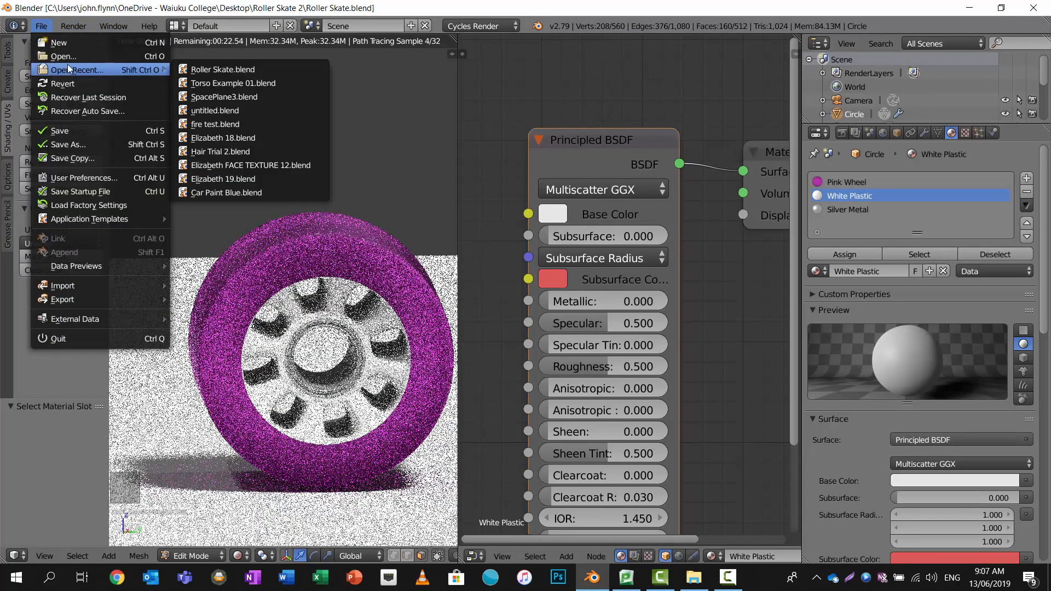
pyautogui.click(71, 57)
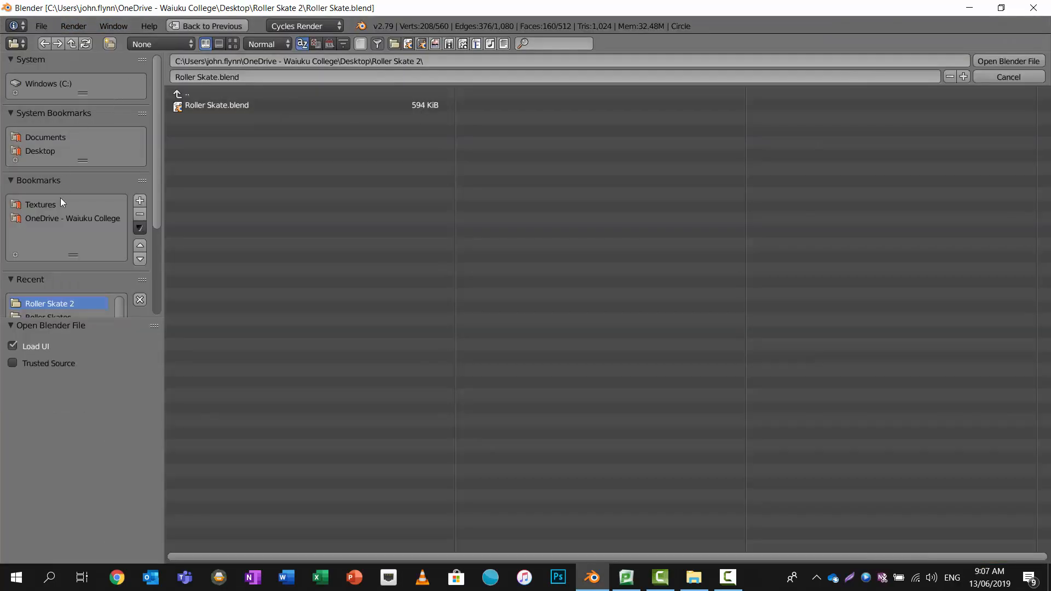
pyautogui.click(48, 153)
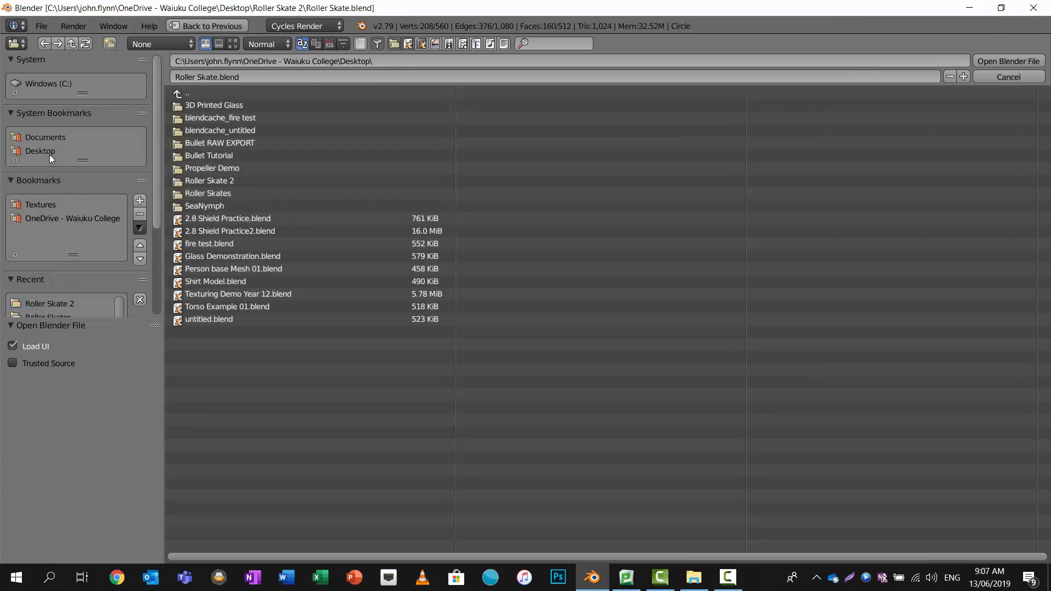
pyautogui.click(206, 188)
pyautogui.click(225, 104)
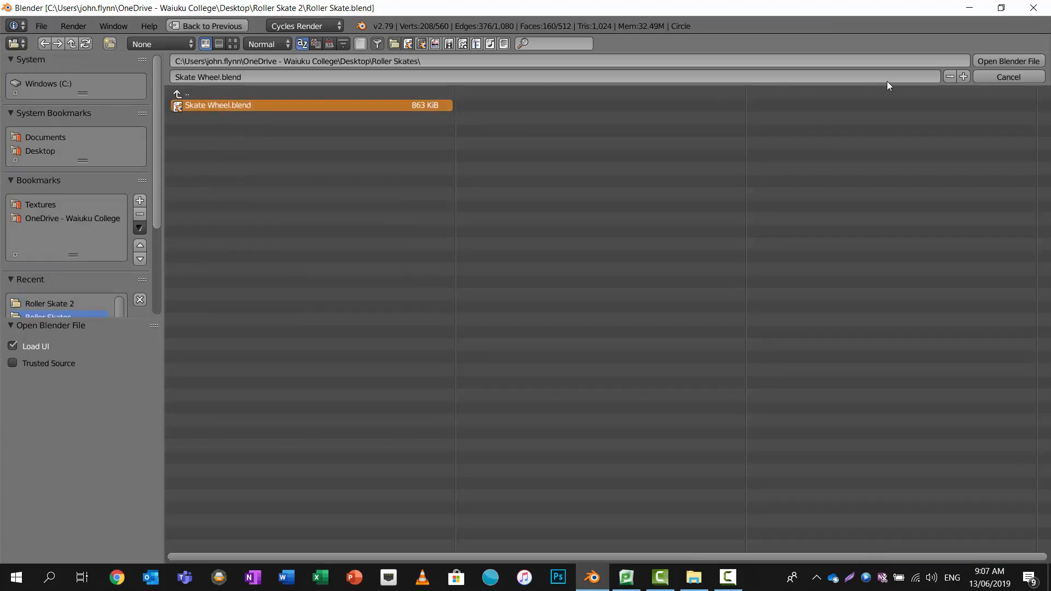
pyautogui.click(1013, 65)
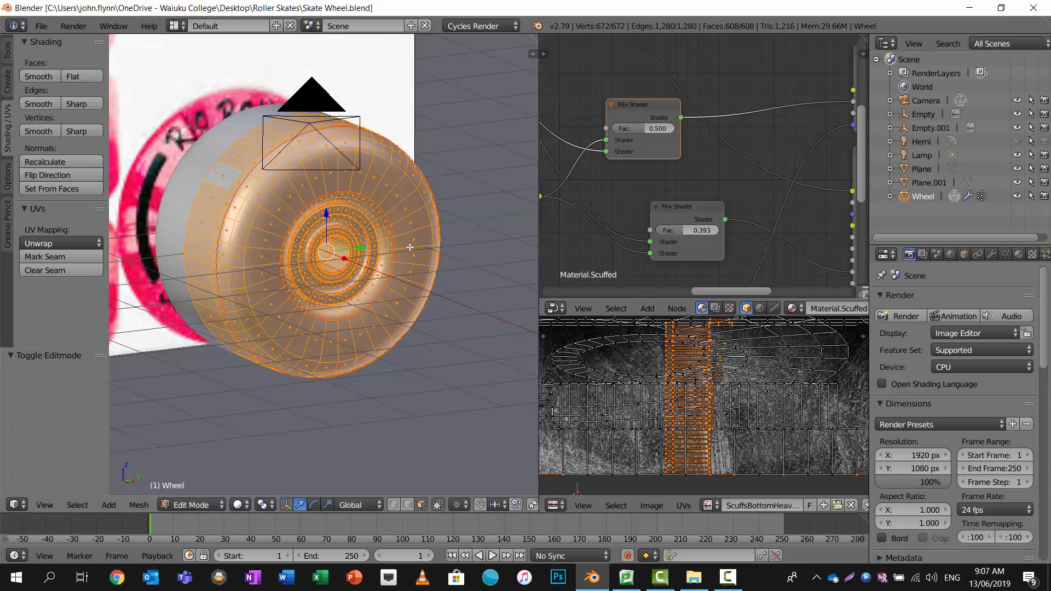
# View the opened skate wheel from the side in Rendered viewport shading.
pyautogui.moveTo(411, 248); pyautogui.dragTo(378, 237, button='middle')
pyautogui.click(241, 504)
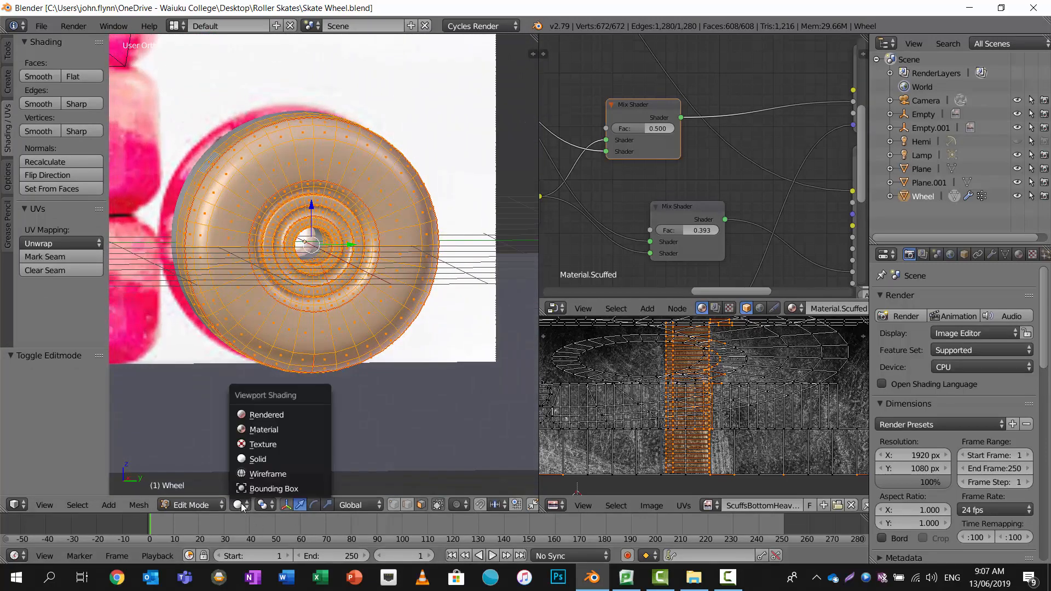
pyautogui.click(278, 418)
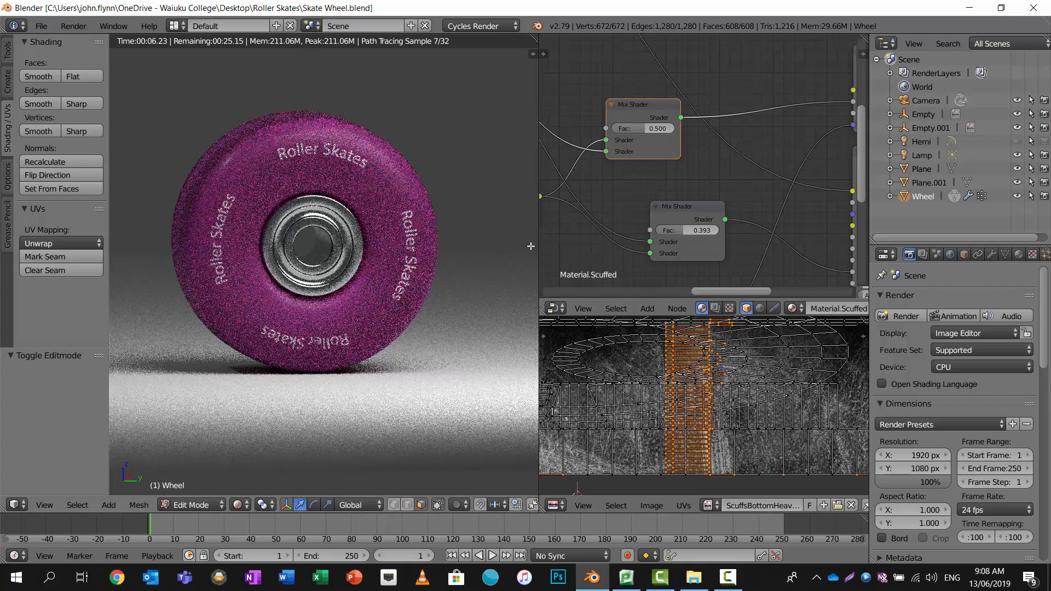
# View the wheel from an angle and examine the complete Material.Scuffed node tree in an enlarged node editor.
pyautogui.moveTo(311, 157); pyautogui.dragTo(327, 167, button='middle')
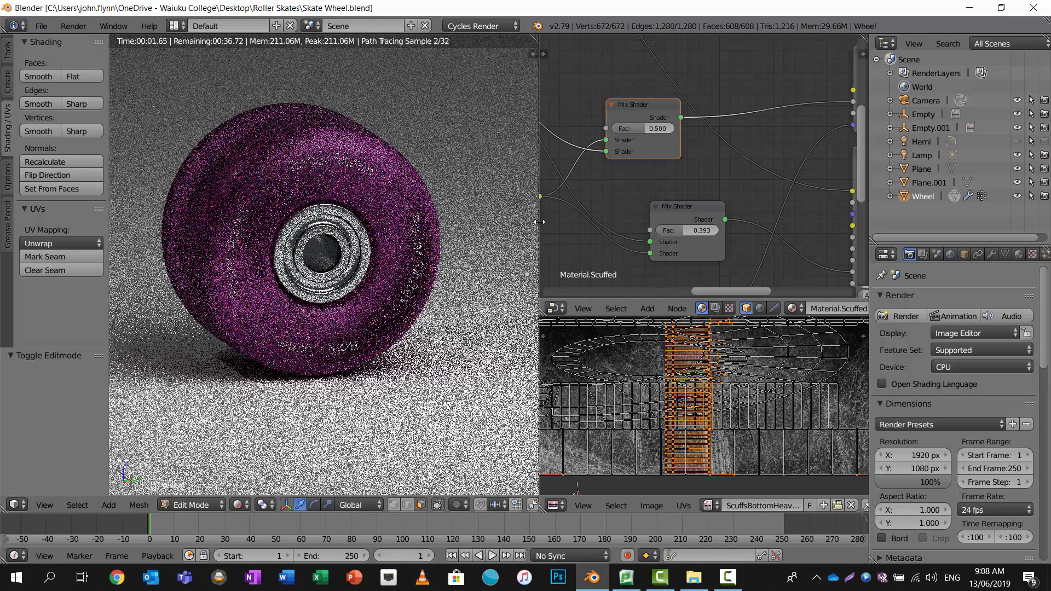
pyautogui.moveTo(542, 225); pyautogui.dragTo(302, 219)
pyautogui.scroll(-6, 535, 203)
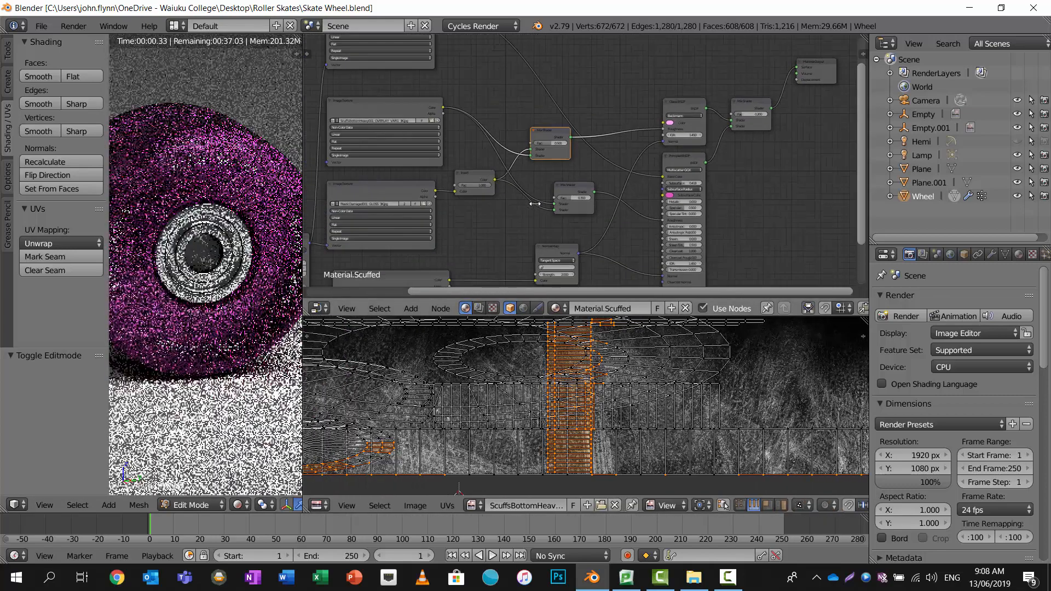
pyautogui.scroll(-1, 535, 203)
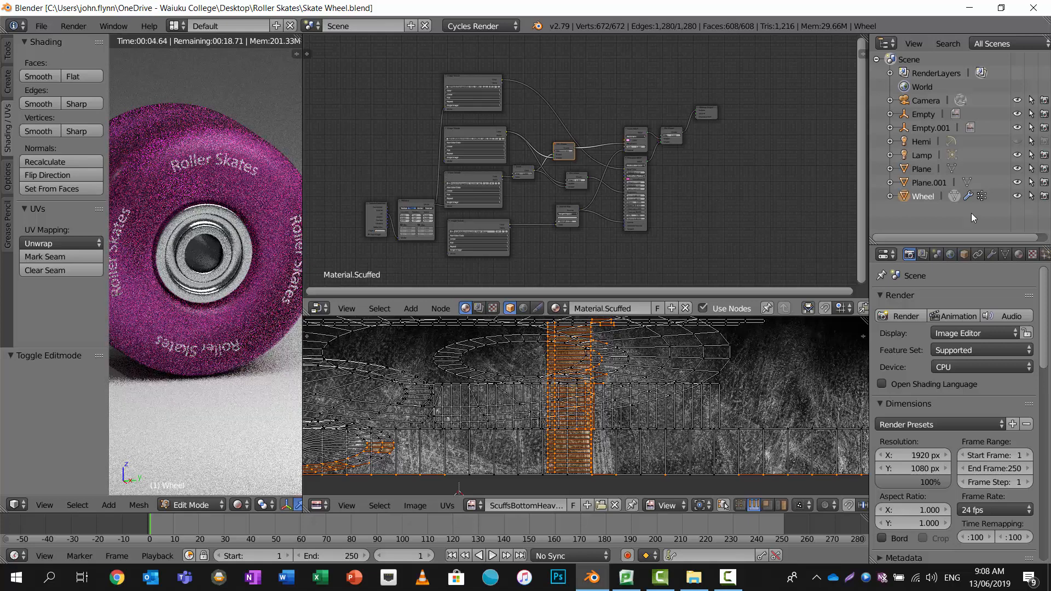
# Examine the wheel's material slots and its UV layout over the scuff texture, and return to the render settings with a widened 3D view.
pyautogui.click(1017, 255)
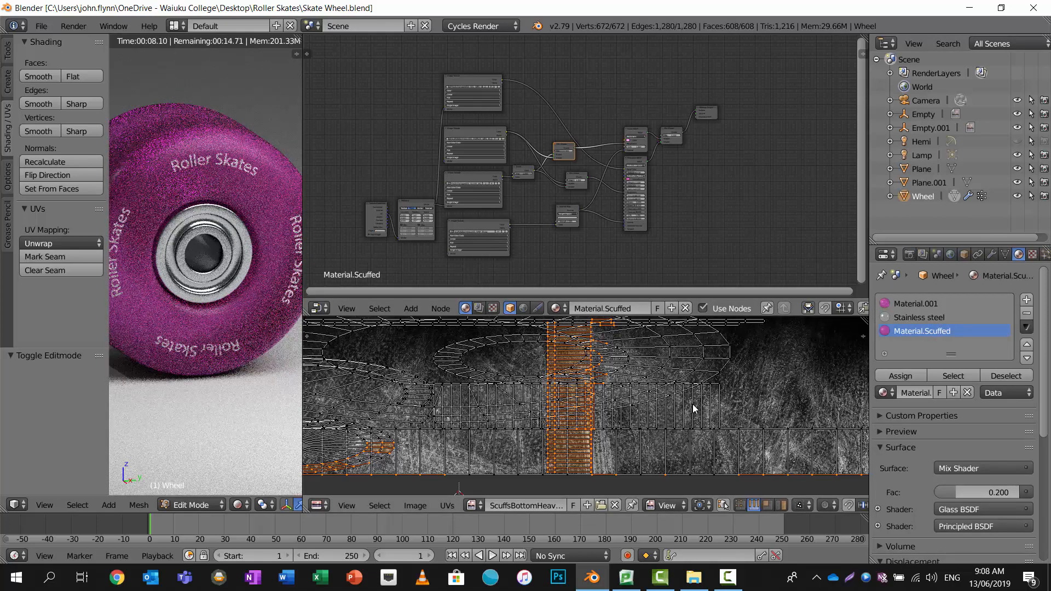
pyautogui.scroll(5, 693, 408)
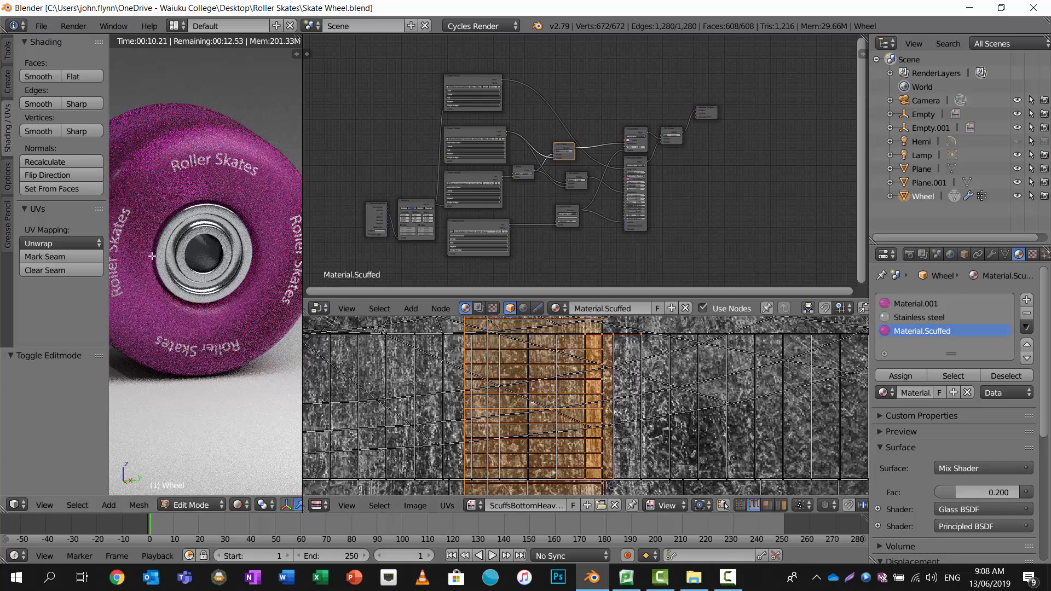
pyautogui.click(909, 255)
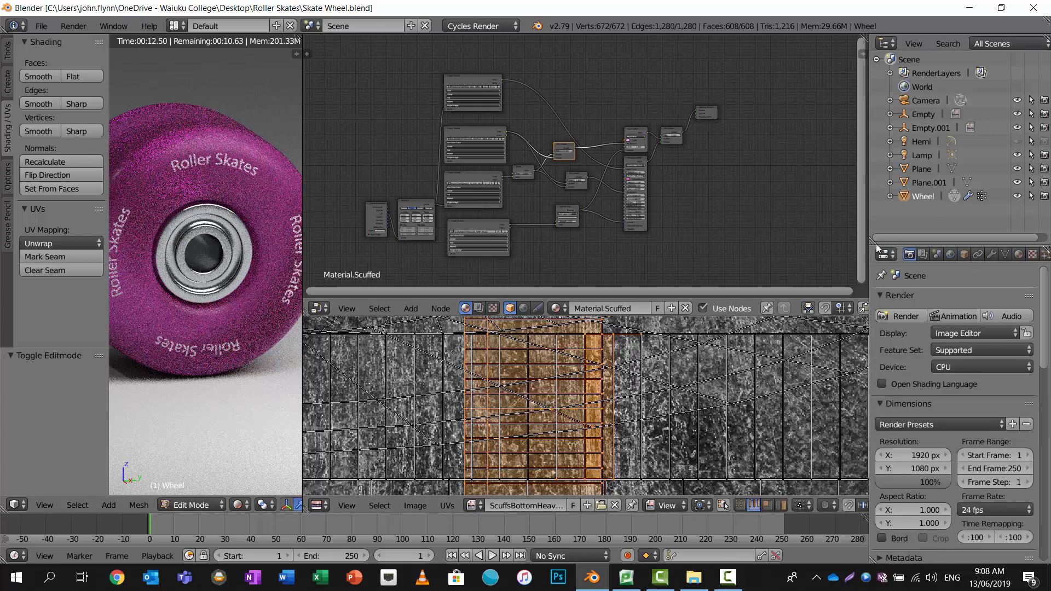
pyautogui.moveTo(303, 158); pyautogui.dragTo(531, 159)
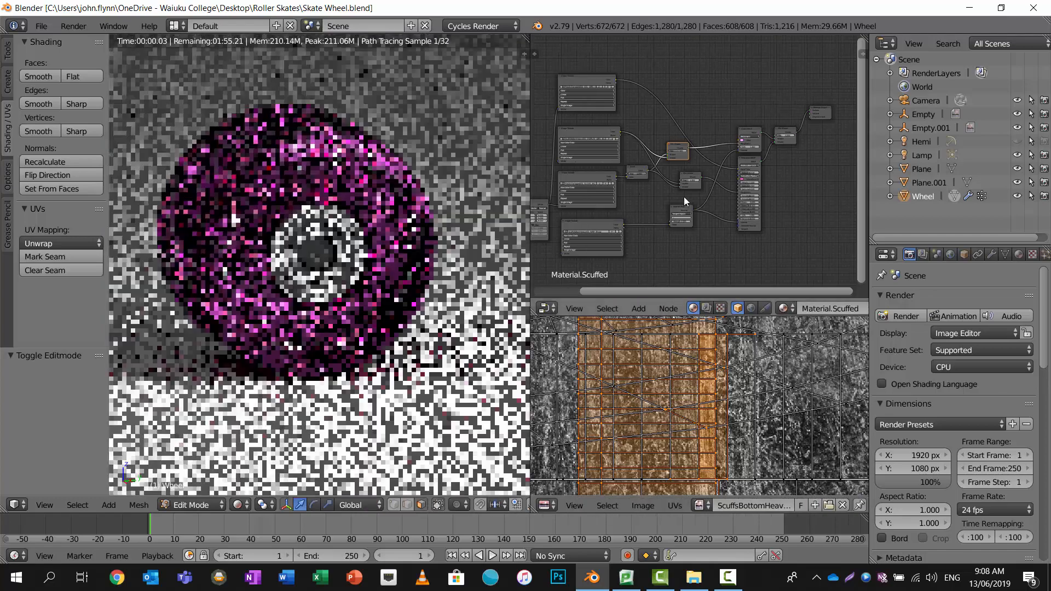